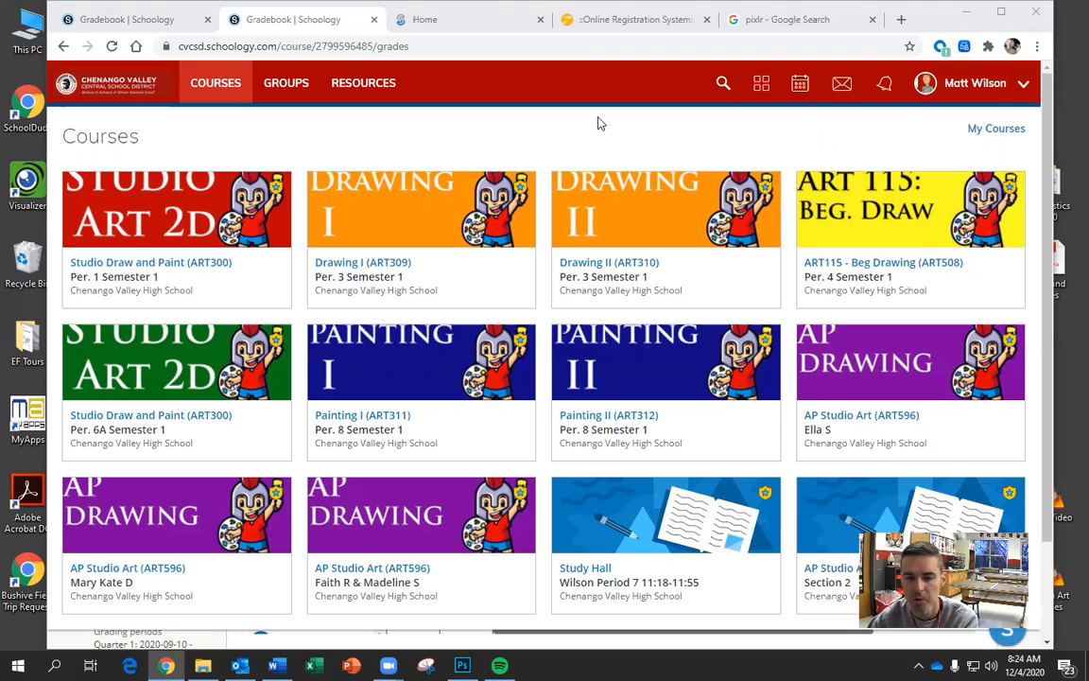
Open the PIXLr- Photo Editor link from Project 10 of the Per. 1 Studio Draw and Paint course in its own browser tab
{"action": "left_click", "coordinate": [179, 242]}
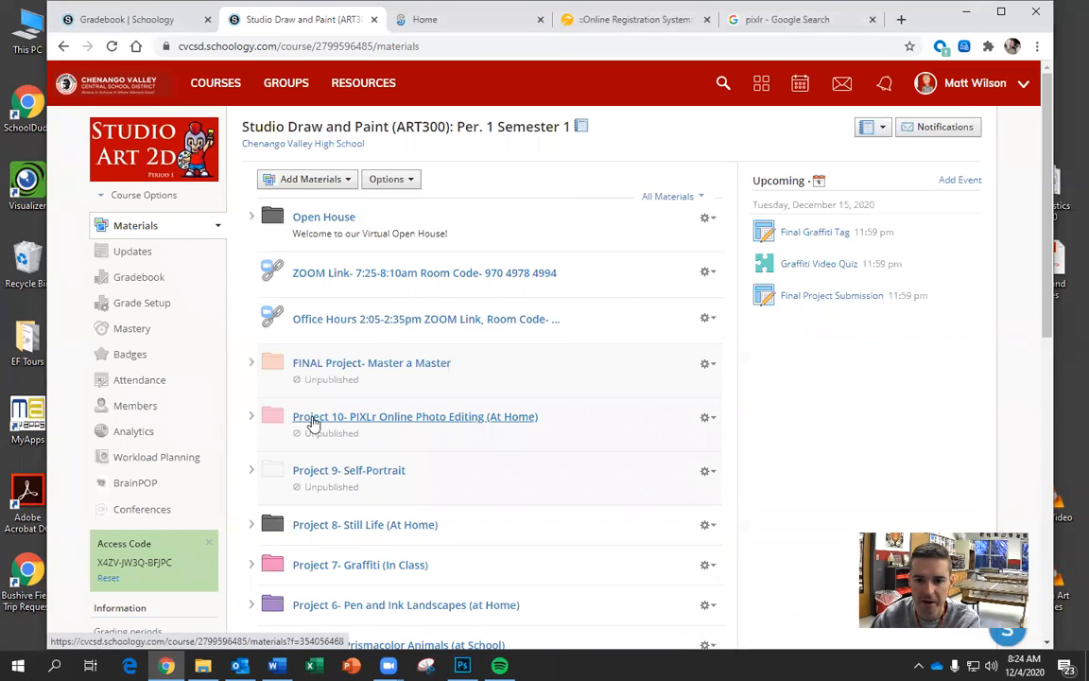
{"action": "left_click", "coordinate": [469, 421]}
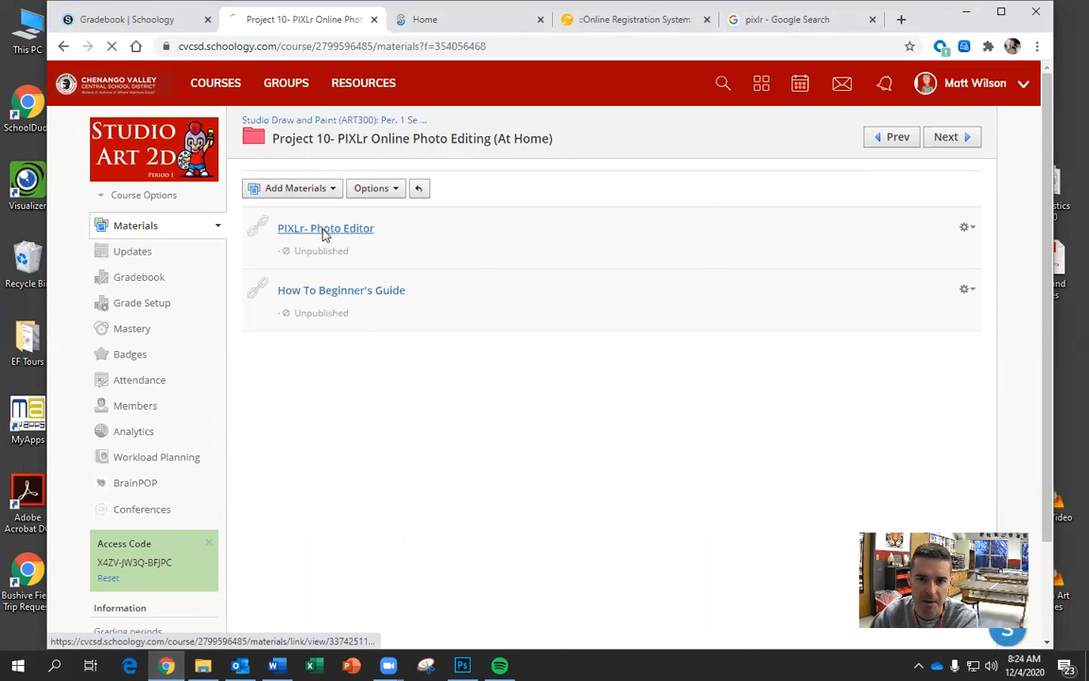
{"action": "left_click", "coordinate": [324, 231]}
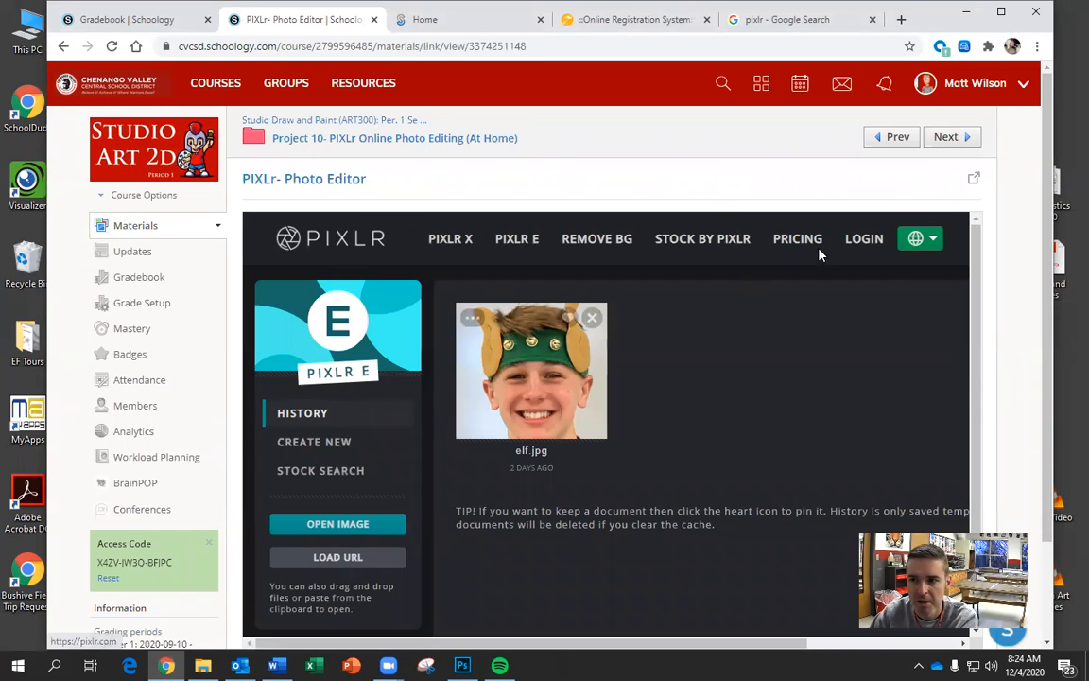
{"action": "left_click", "coordinate": [974, 182]}
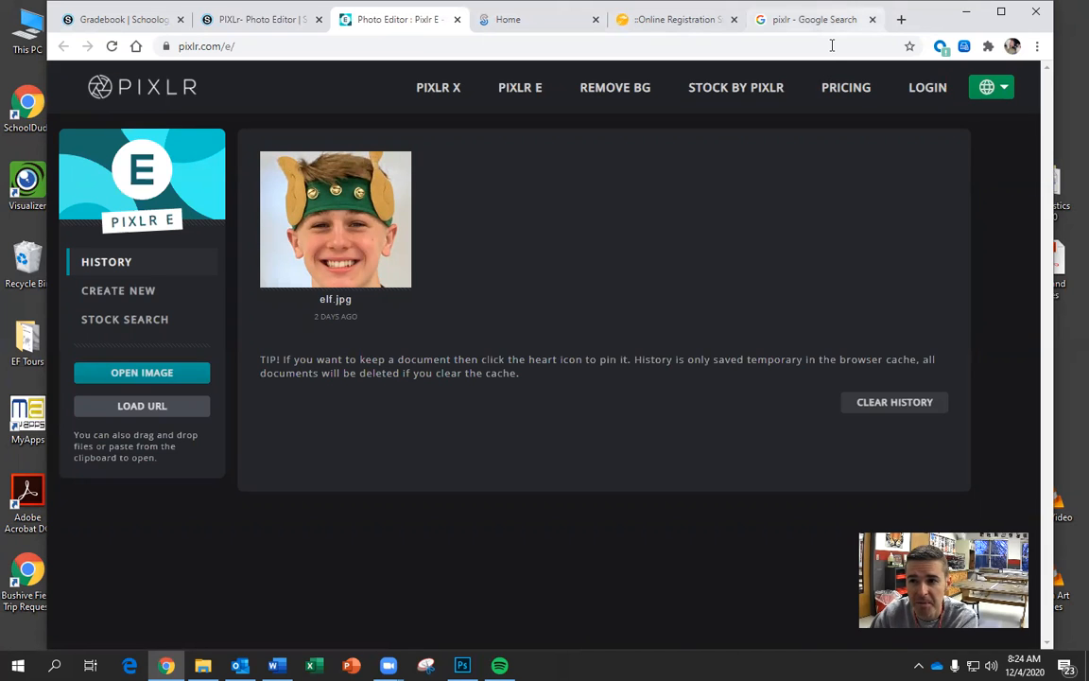
Open the Pixlr.com result from the Google search for pixlr and launch the Advanced Pixlr E editor
{"action": "left_click", "coordinate": [813, 19]}
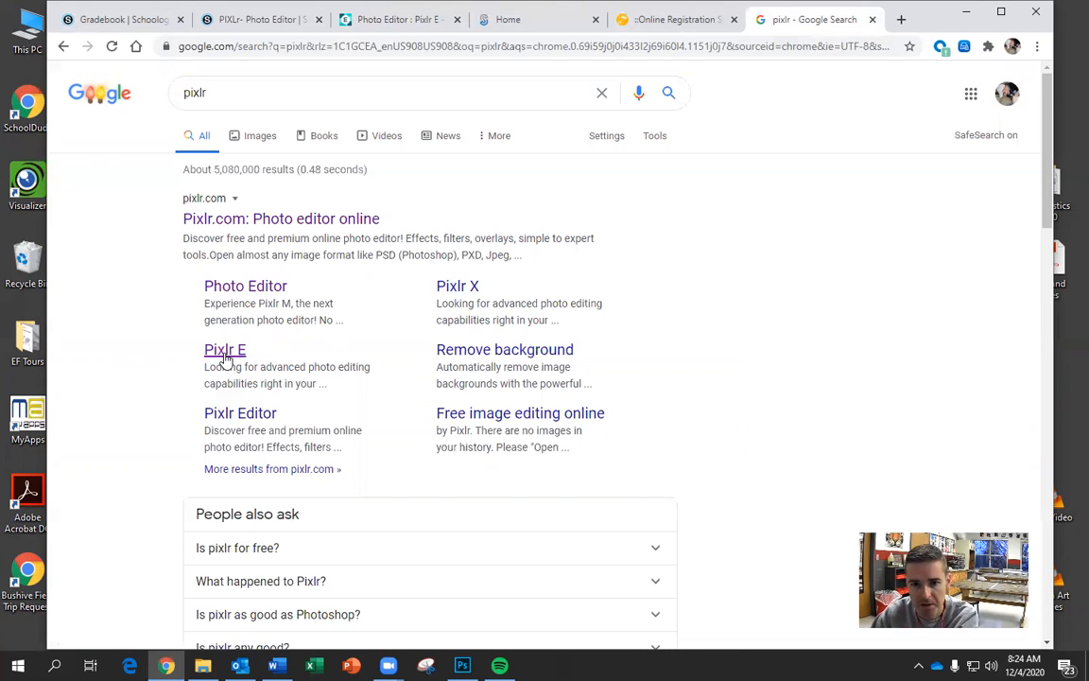
{"action": "left_click", "coordinate": [257, 219]}
{"action": "scroll", "coordinate": [349, 366], "scroll_direction": "down", "scroll_amount": 2}
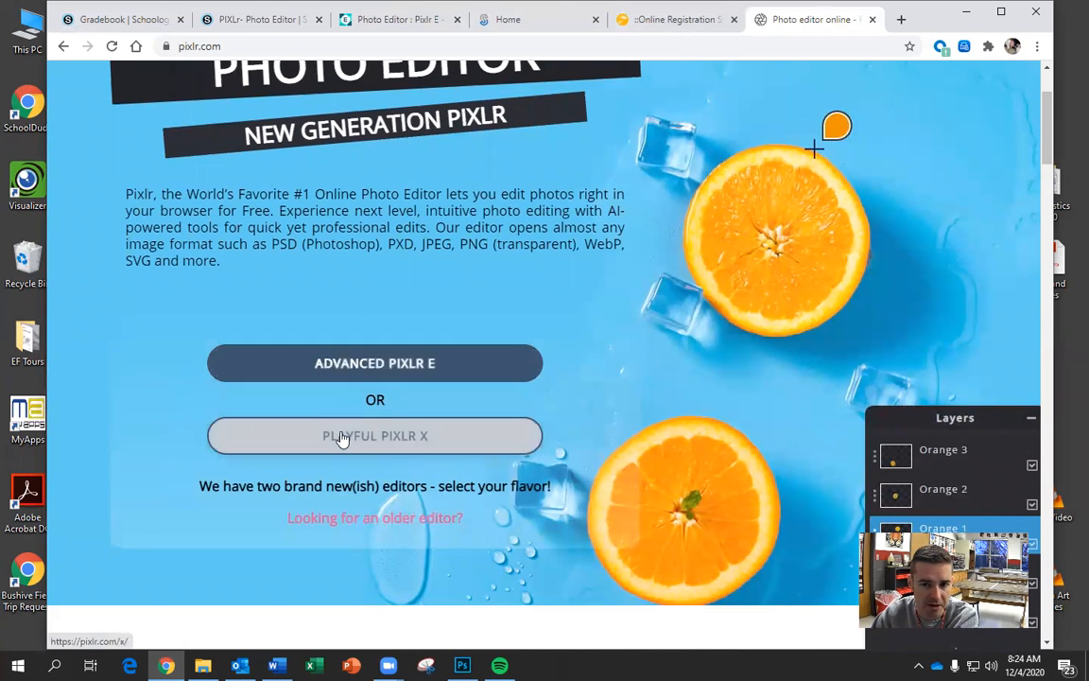
{"action": "left_click", "coordinate": [405, 374]}
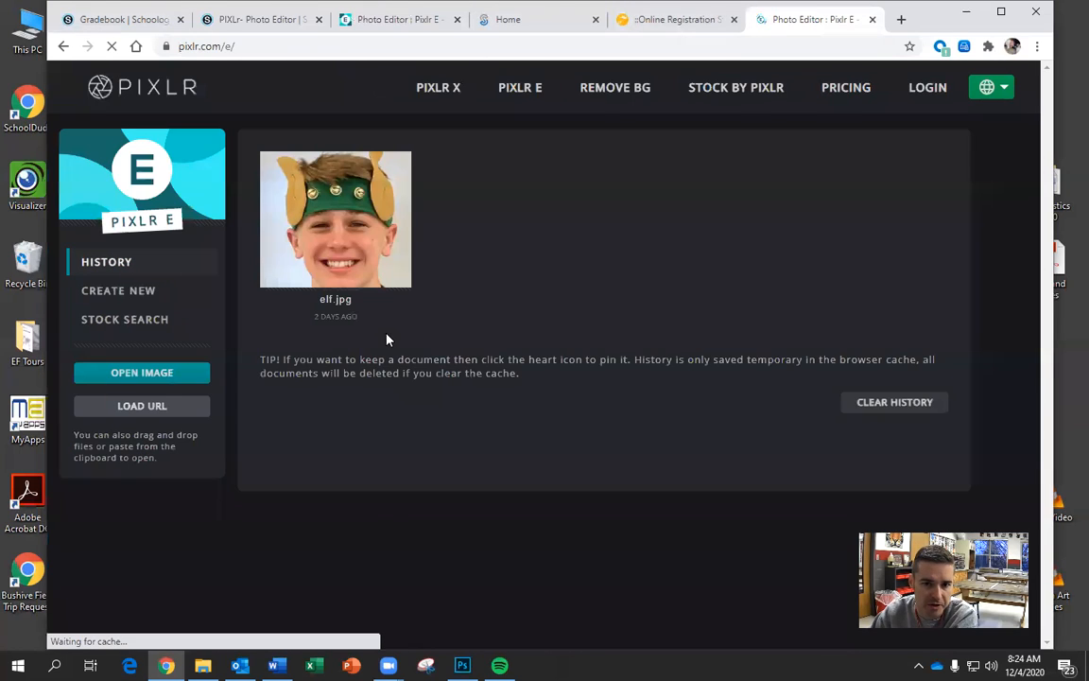
Open the machu JPG image from the Pictures folder for editing
{"action": "left_click", "coordinate": [168, 376]}
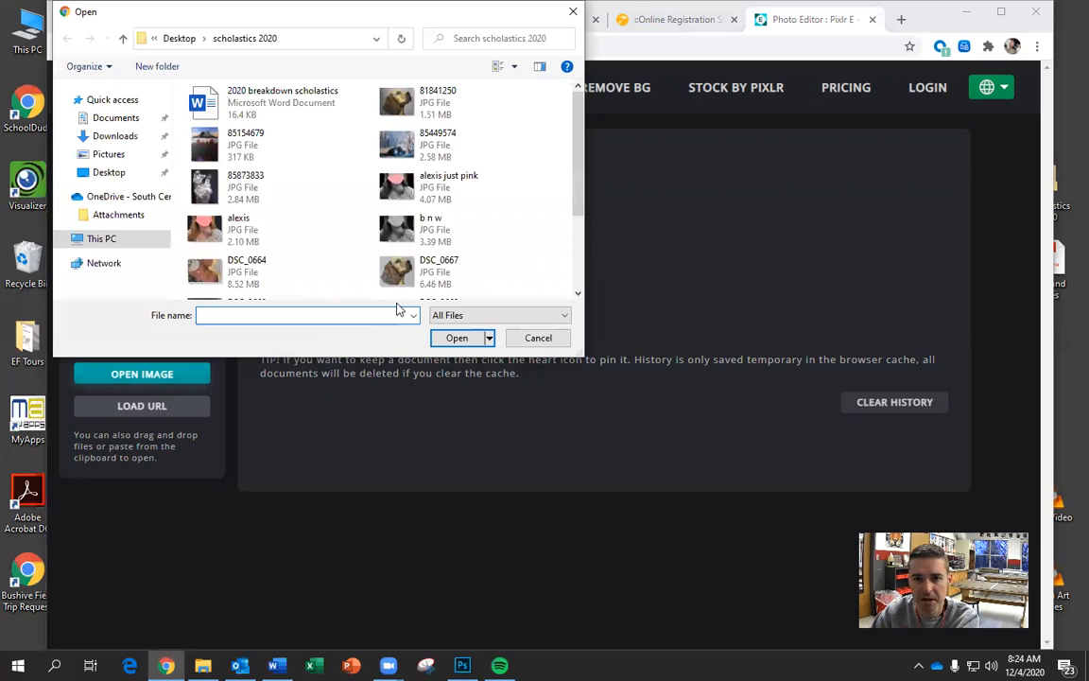
{"action": "left_click", "coordinate": [109, 174]}
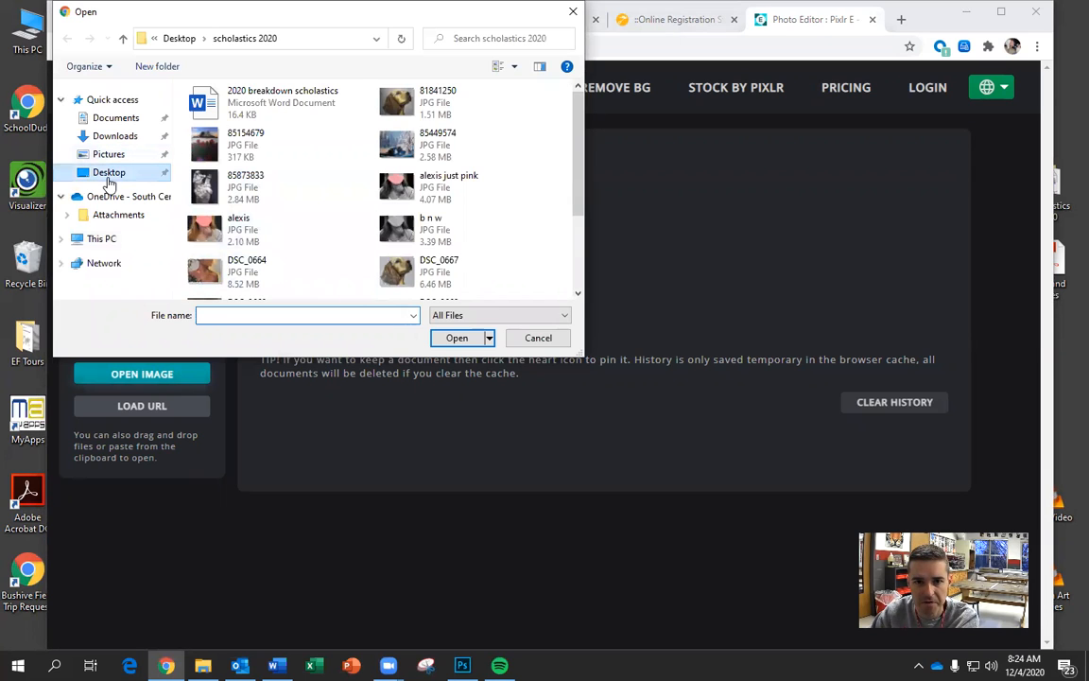
{"action": "scroll", "coordinate": [520, 157], "scroll_direction": "down", "scroll_amount": 3}
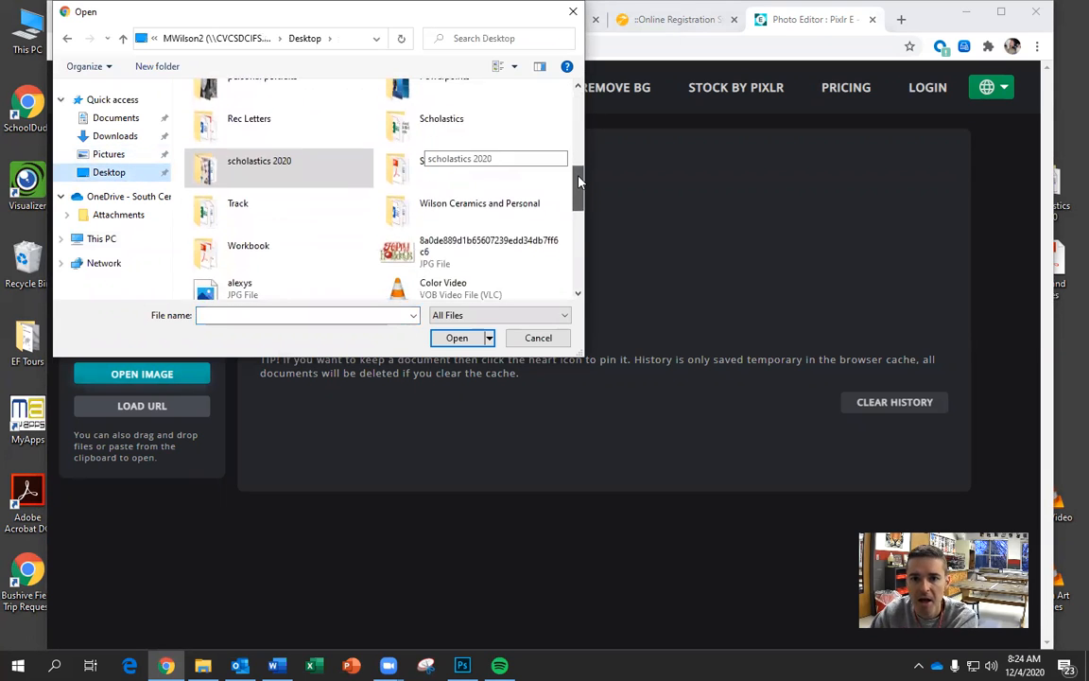
{"action": "scroll", "coordinate": [516, 200], "scroll_direction": "down", "scroll_amount": 3}
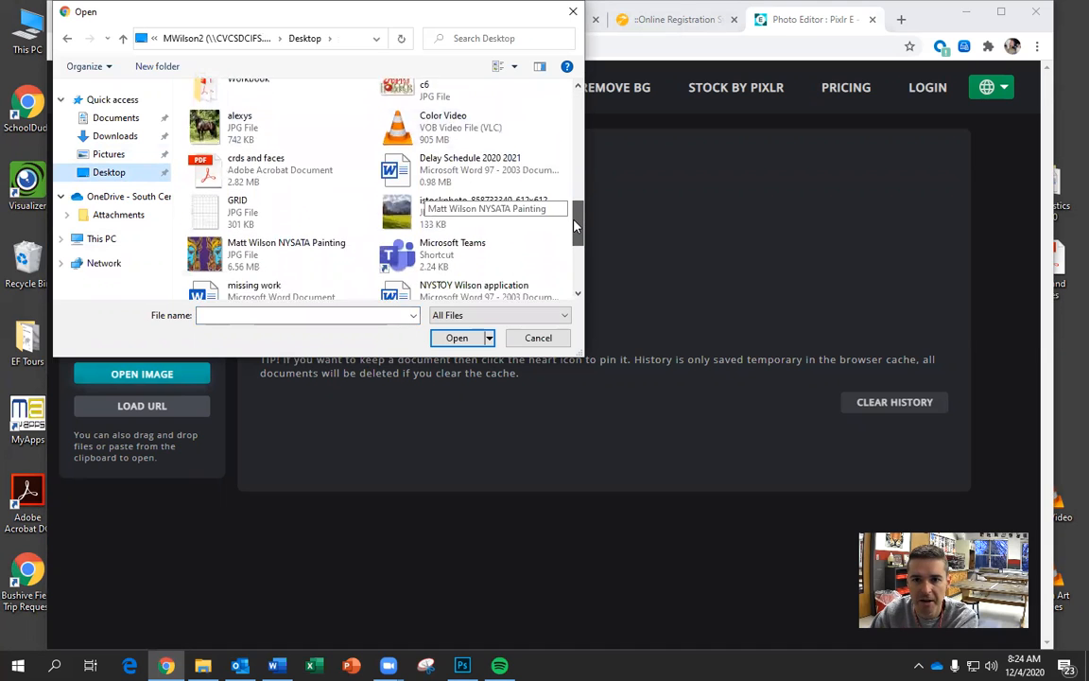
{"action": "scroll", "coordinate": [574, 248], "scroll_direction": "down", "scroll_amount": 2}
{"action": "scroll", "coordinate": [574, 247], "scroll_direction": "up", "scroll_amount": 5}
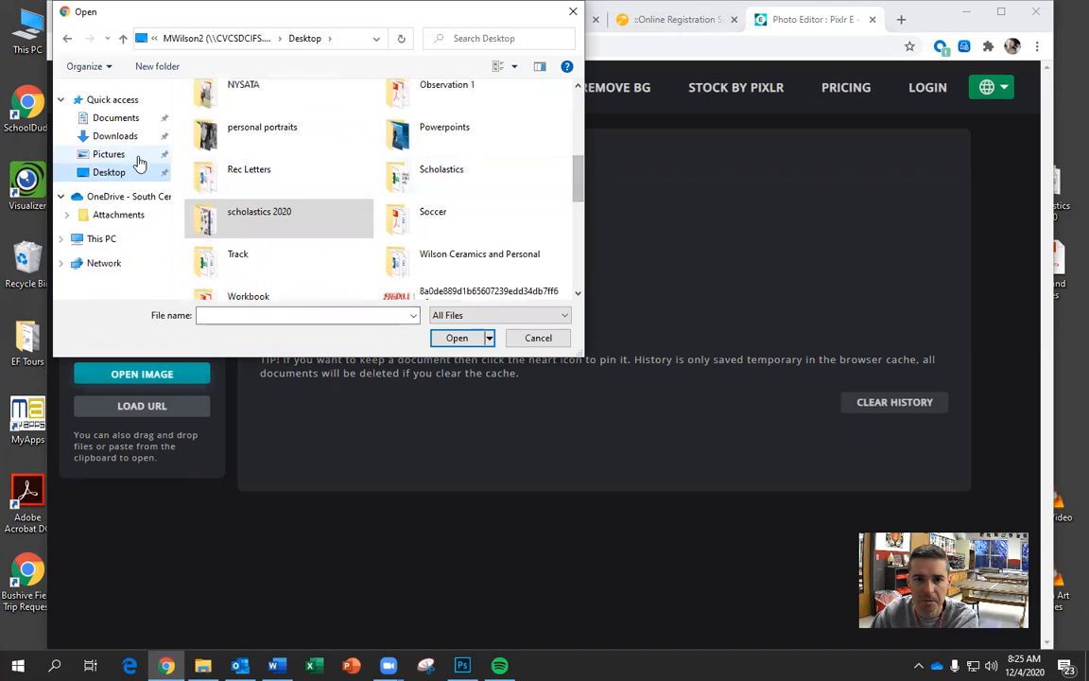
{"action": "left_click", "coordinate": [108, 154]}
{"action": "left_click_drag", "start_coordinate": [578, 123], "coordinate": [580, 204]}
{"action": "left_click", "coordinate": [435, 234]}
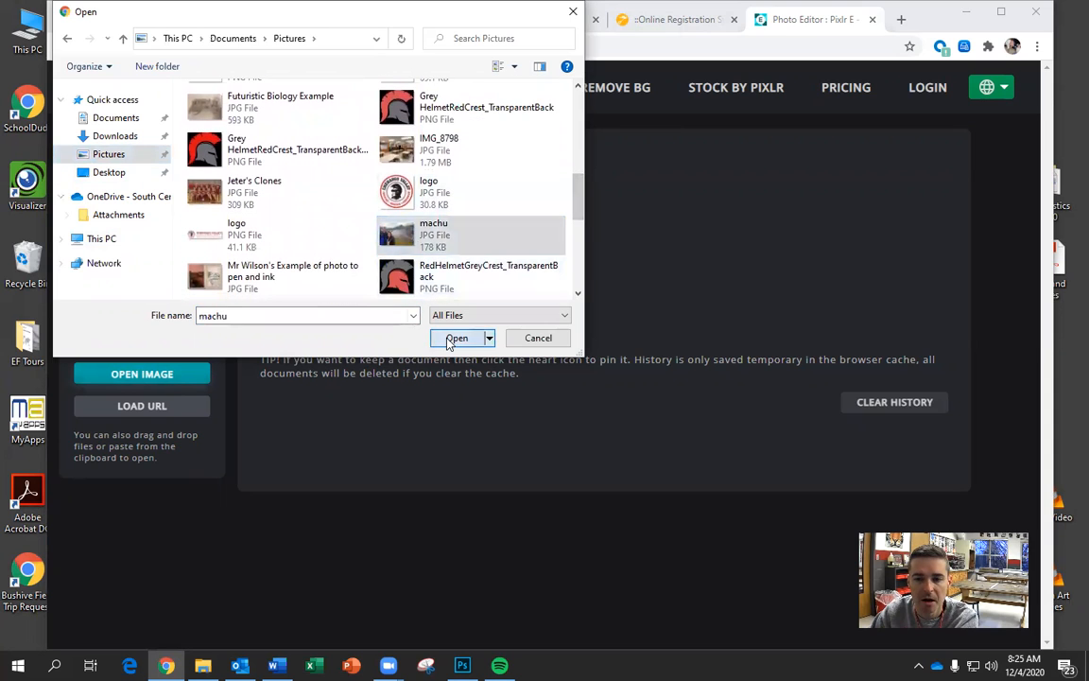
{"action": "left_click", "coordinate": [458, 337]}
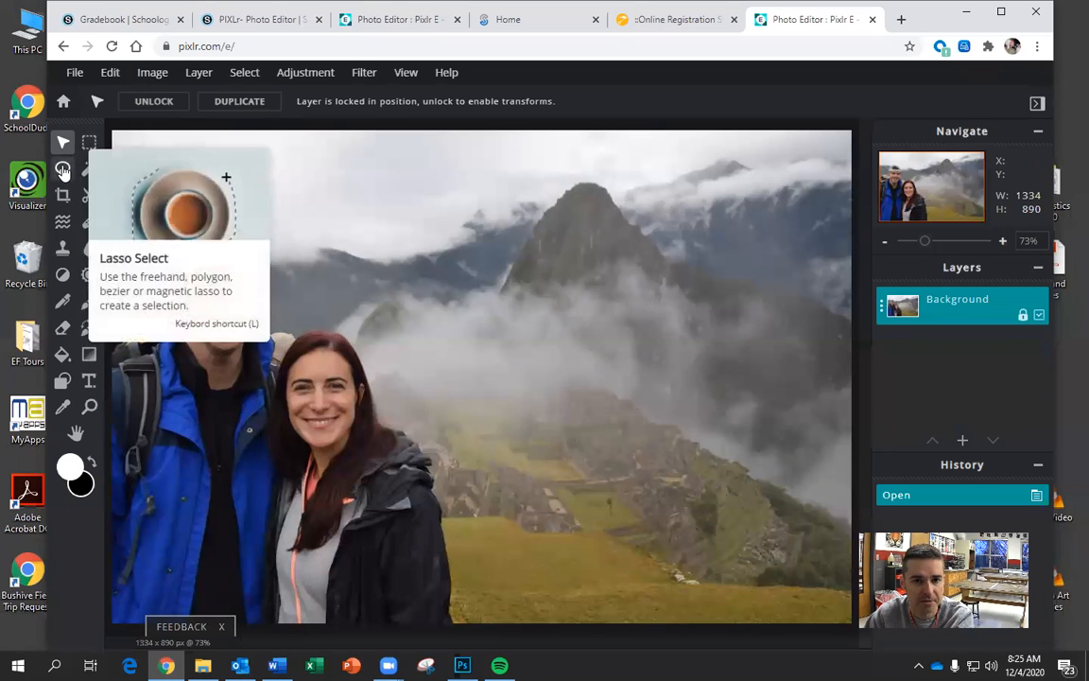
Draw freehand lasso selections across the misty mountain area of the photo
{"action": "left_click", "coordinate": [63, 170]}
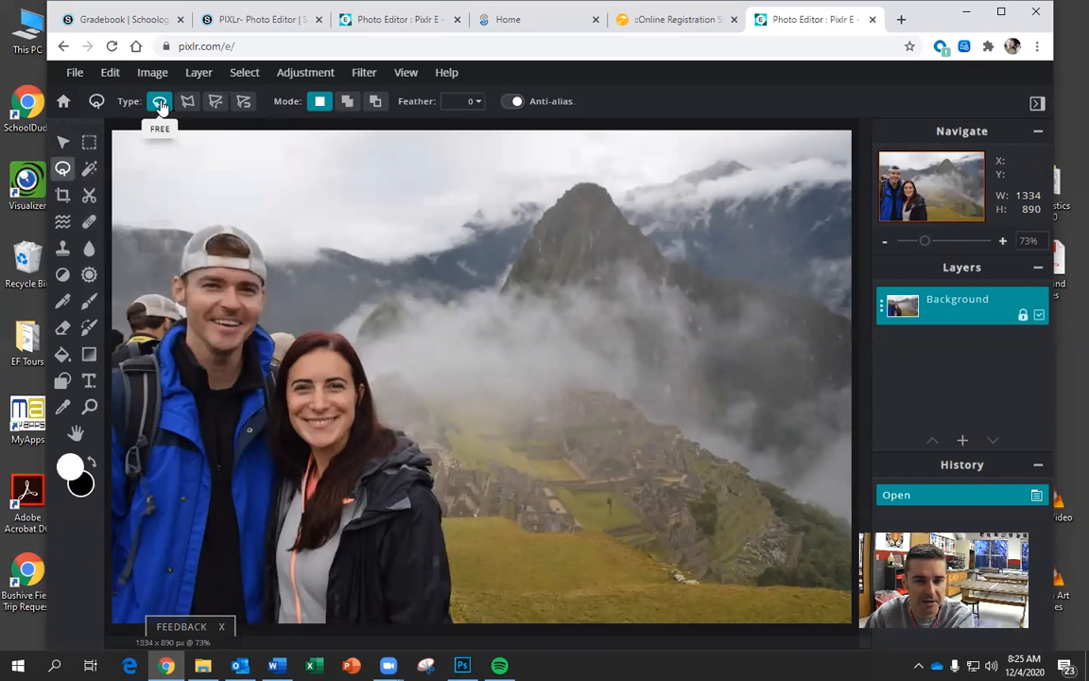
{"action": "mouse_move", "coordinate": [489, 225]}
{"action": "left_mouse_down"}
{"action": "mouse_move", "coordinate": [536, 350]}
{"action": "mouse_move", "coordinate": [620, 288]}
{"action": "mouse_move", "coordinate": [593, 207]}
{"action": "left_mouse_up"}
{"action": "mouse_move", "coordinate": [596, 301]}
{"action": "left_mouse_down"}
{"action": "mouse_move", "coordinate": [549, 387]}
{"action": "mouse_move", "coordinate": [332, 244]}
{"action": "mouse_move", "coordinate": [447, 399]}
{"action": "mouse_move", "coordinate": [544, 385]}
{"action": "left_mouse_up"}
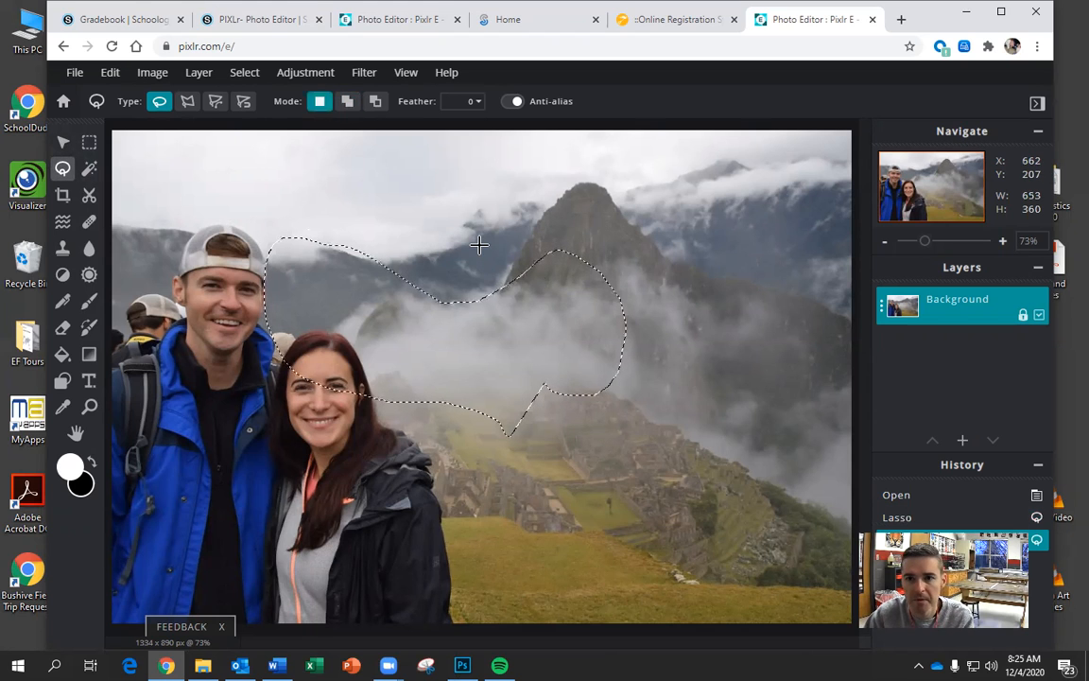
Add two more freehand areas over the distant mountains to the lasso selection and deselect everything
{"action": "left_click", "coordinate": [347, 102]}
{"action": "mouse_move", "coordinate": [413, 206]}
{"action": "left_mouse_down"}
{"action": "mouse_move", "coordinate": [354, 274]}
{"action": "mouse_move", "coordinate": [459, 289]}
{"action": "mouse_move", "coordinate": [443, 234]}
{"action": "left_mouse_up"}
{"action": "mouse_move", "coordinate": [307, 257]}
{"action": "left_mouse_down"}
{"action": "mouse_move", "coordinate": [306, 243]}
{"action": "mouse_move", "coordinate": [386, 243]}
{"action": "left_mouse_up"}
{"action": "key", "text": "ctrl+d"}
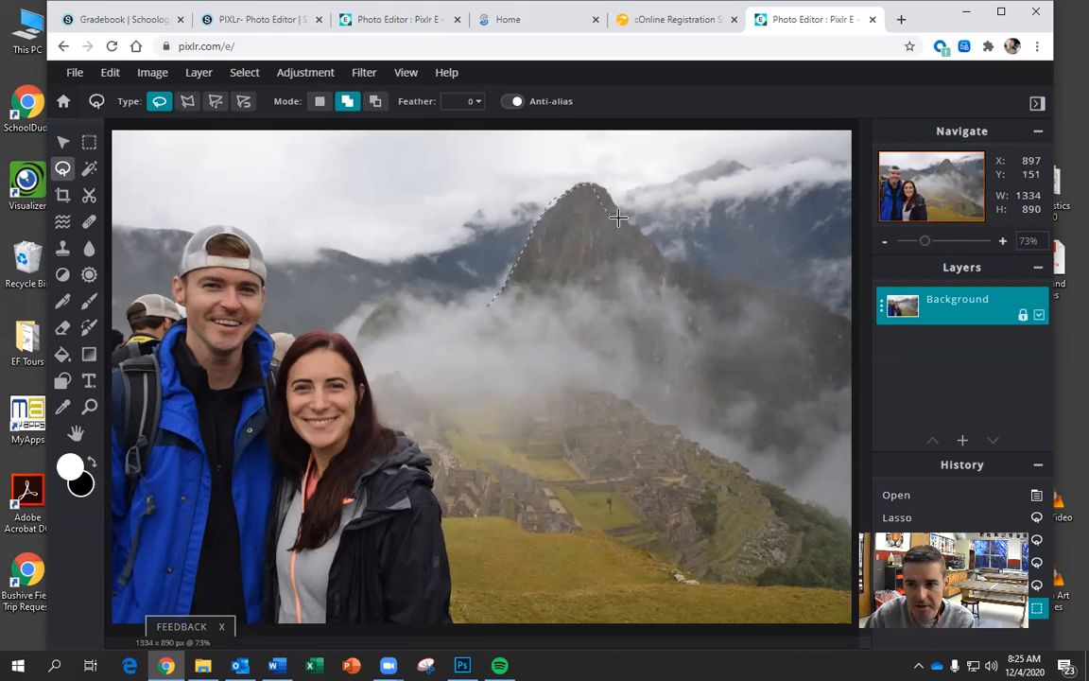
Lasso the mountain peak and the mist below it, and subtract the far left part from the selection
{"action": "mouse_move", "coordinate": [841, 348]}
{"action": "left_mouse_down"}
{"action": "mouse_move", "coordinate": [674, 383]}
{"action": "mouse_move", "coordinate": [533, 361]}
{"action": "mouse_move", "coordinate": [482, 331]}
{"action": "mouse_move", "coordinate": [484, 305]}
{"action": "mouse_move", "coordinate": [441, 312]}
{"action": "left_mouse_up"}
{"action": "mouse_move", "coordinate": [364, 318]}
{"action": "left_mouse_down"}
{"action": "mouse_move", "coordinate": [440, 369]}
{"action": "mouse_move", "coordinate": [598, 365]}
{"action": "mouse_move", "coordinate": [581, 341]}
{"action": "left_mouse_up"}
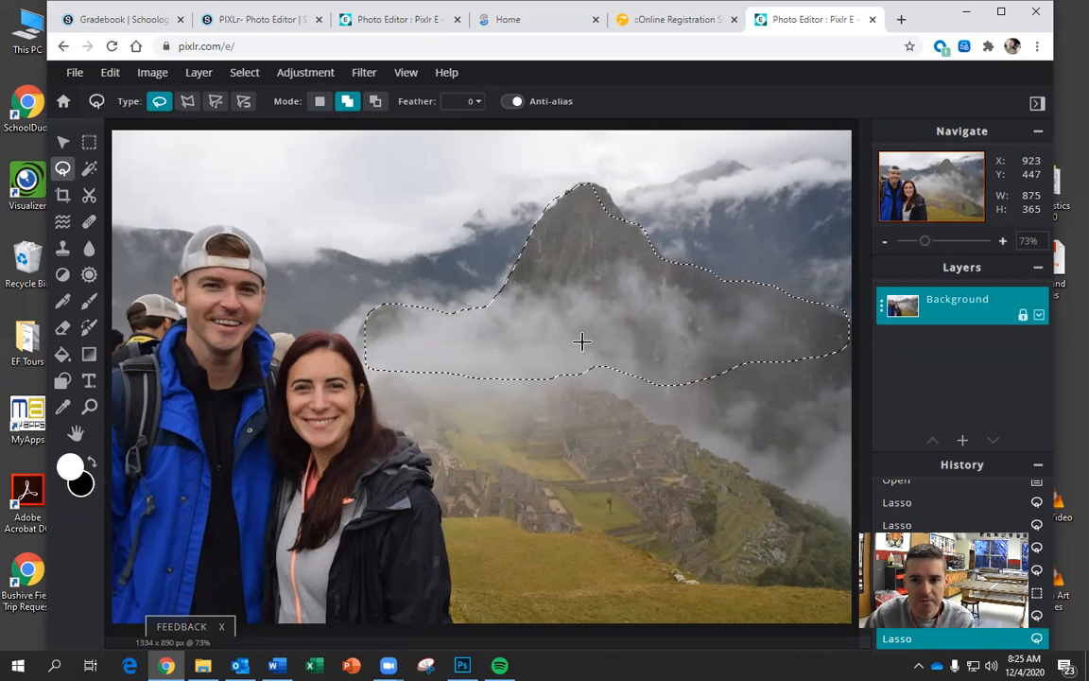
{"action": "left_click", "coordinate": [376, 101]}
{"action": "mouse_move", "coordinate": [402, 378]}
{"action": "left_mouse_down"}
{"action": "mouse_move", "coordinate": [381, 239]}
{"action": "mouse_move", "coordinate": [469, 190]}
{"action": "left_mouse_up"}
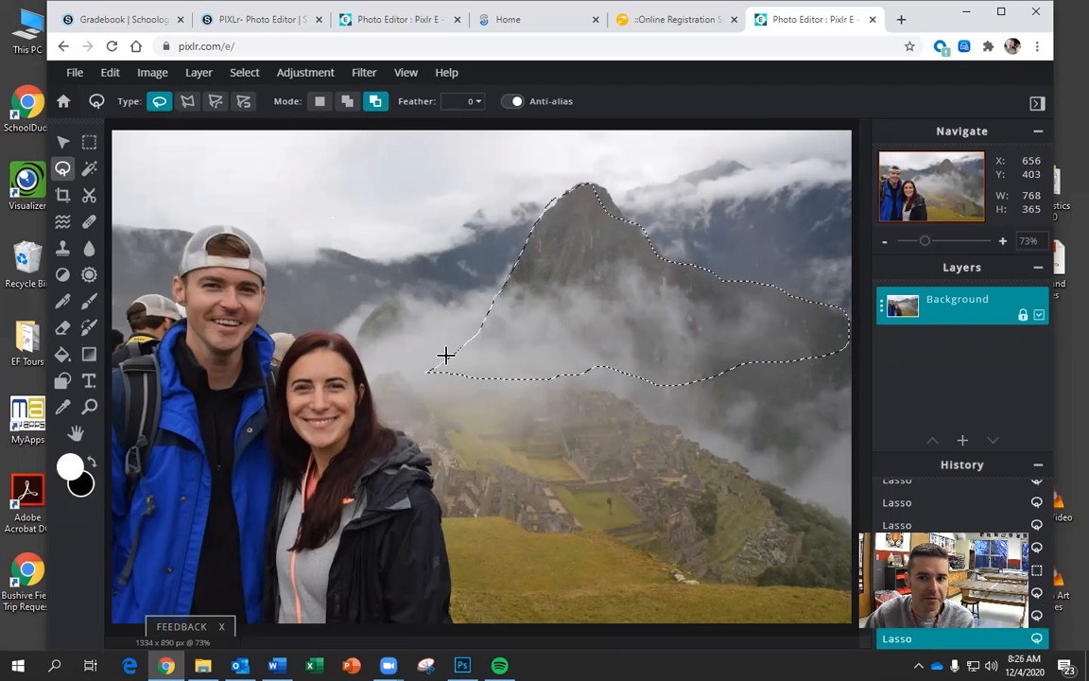
Subtract a polygonal lasso area from the left side of the mountain selection
{"action": "left_click", "coordinate": [187, 102]}
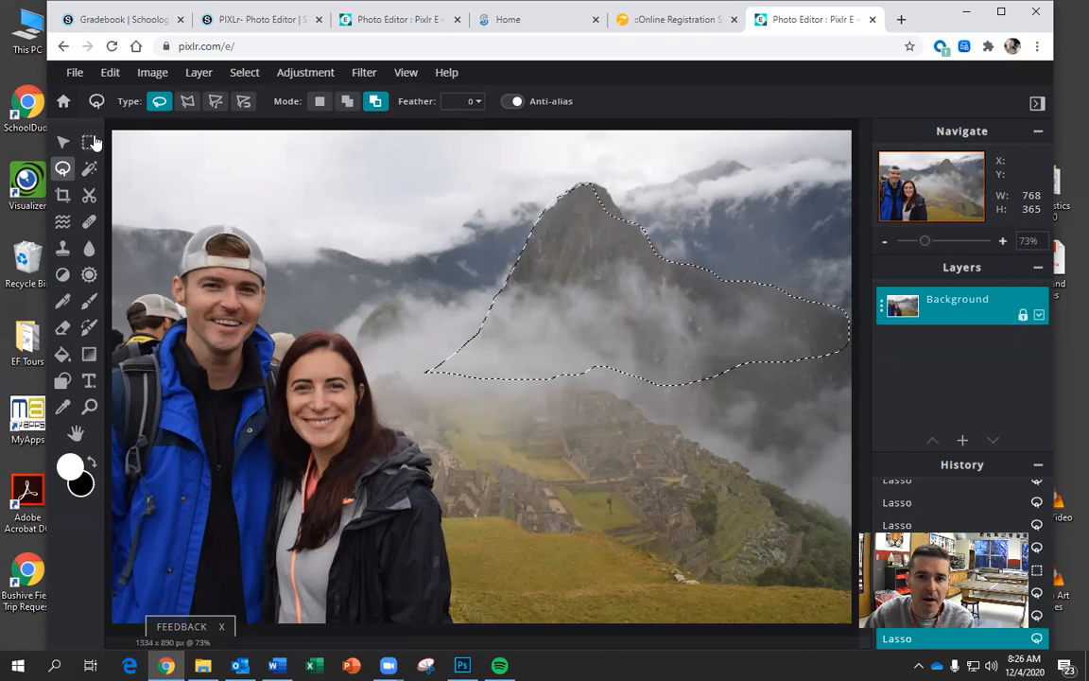
{"action": "left_click", "coordinate": [357, 240]}
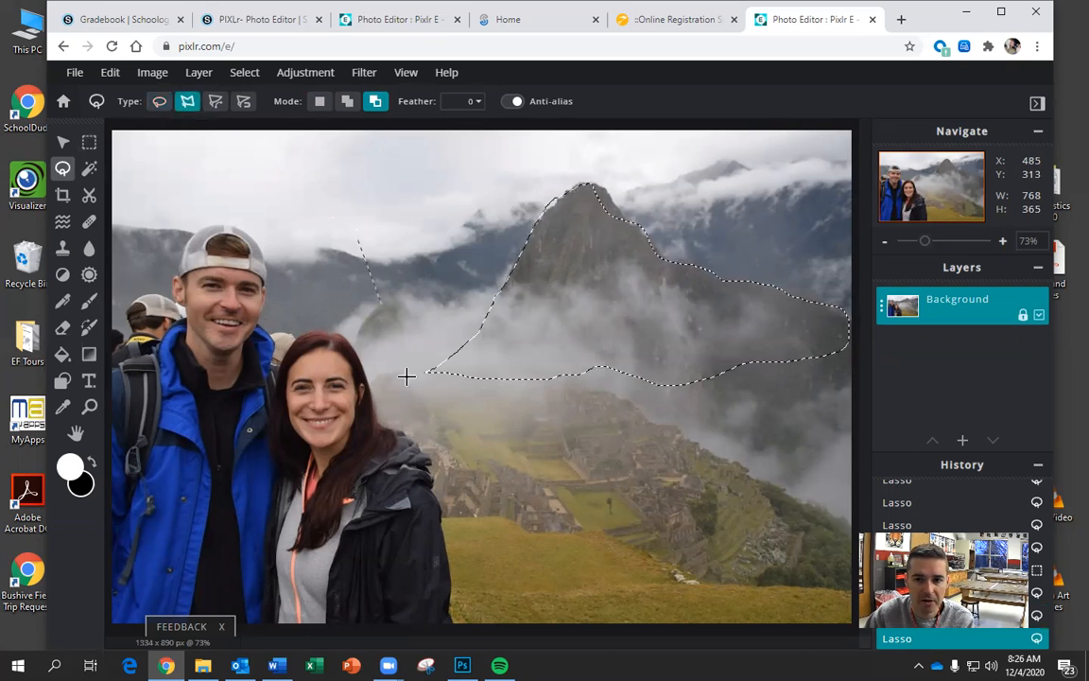
{"action": "left_click", "coordinate": [568, 326]}
{"action": "left_click", "coordinate": [454, 442]}
{"action": "left_click", "coordinate": [270, 401]}
{"action": "left_click", "coordinate": [293, 301]}
{"action": "left_click", "coordinate": [360, 242]}
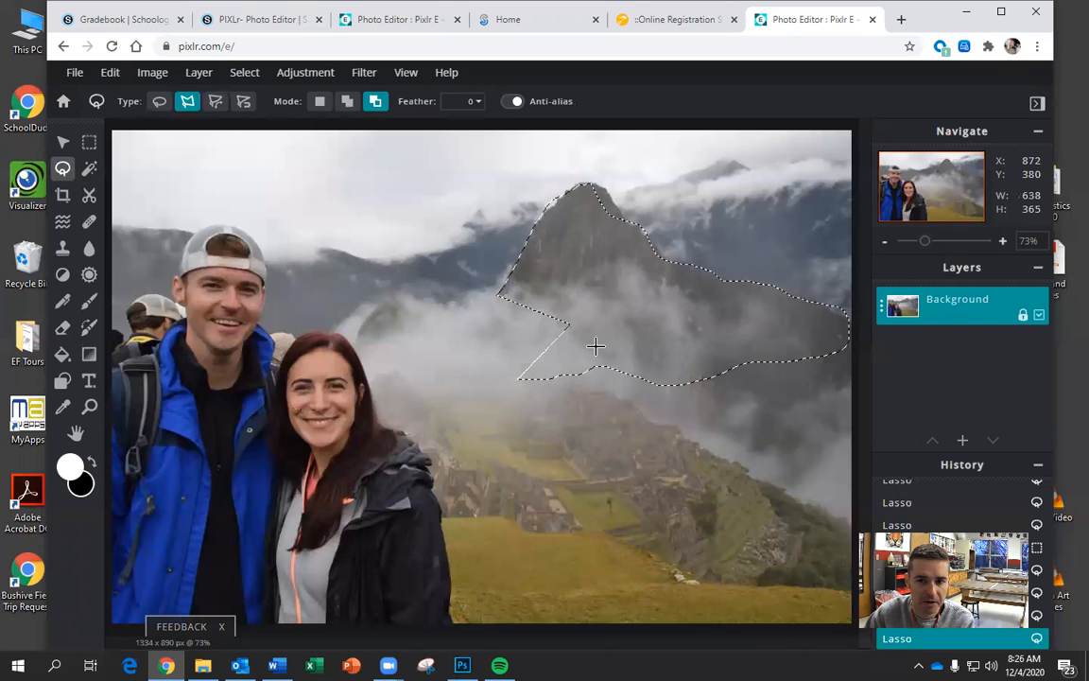
Try the magnetic lasso along the edge of the man's ear and jaw, and return to the freehand lasso
{"action": "left_click", "coordinate": [243, 101]}
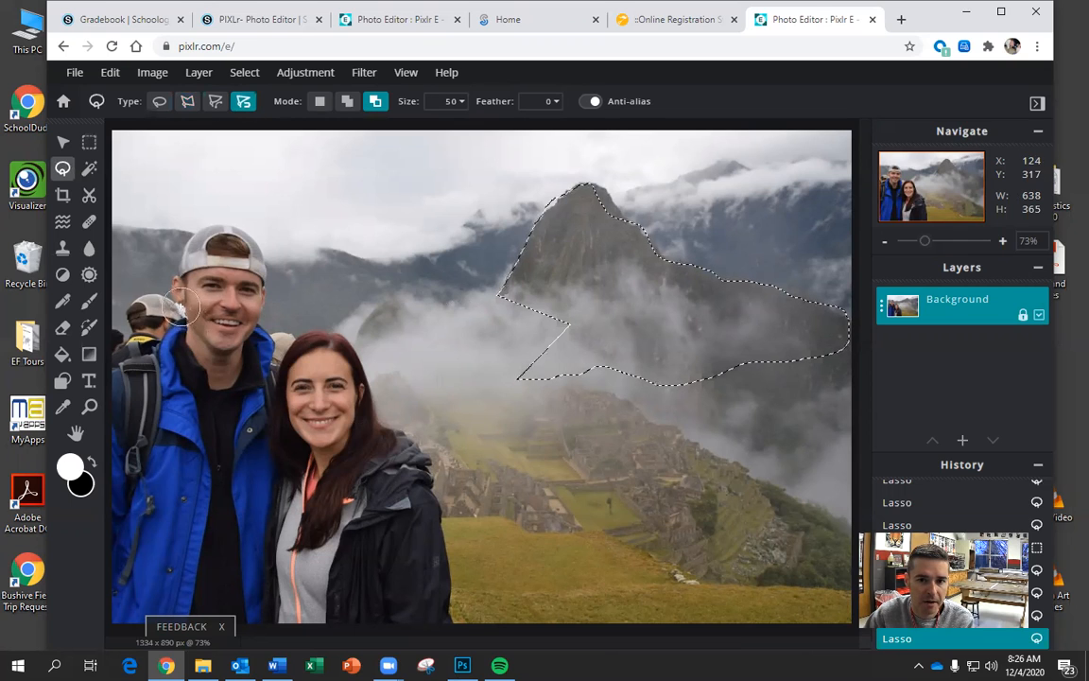
{"action": "mouse_move", "coordinate": [177, 280]}
{"action": "left_mouse_down"}
{"action": "mouse_move", "coordinate": [194, 228]}
{"action": "mouse_move", "coordinate": [218, 220]}
{"action": "mouse_move", "coordinate": [252, 233]}
{"action": "mouse_move", "coordinate": [270, 265]}
{"action": "mouse_move", "coordinate": [257, 332]}
{"action": "mouse_move", "coordinate": [268, 334]}
{"action": "mouse_move", "coordinate": [274, 360]}
{"action": "mouse_move", "coordinate": [220, 394]}
{"action": "mouse_move", "coordinate": [193, 379]}
{"action": "mouse_move", "coordinate": [184, 328]}
{"action": "left_mouse_up"}
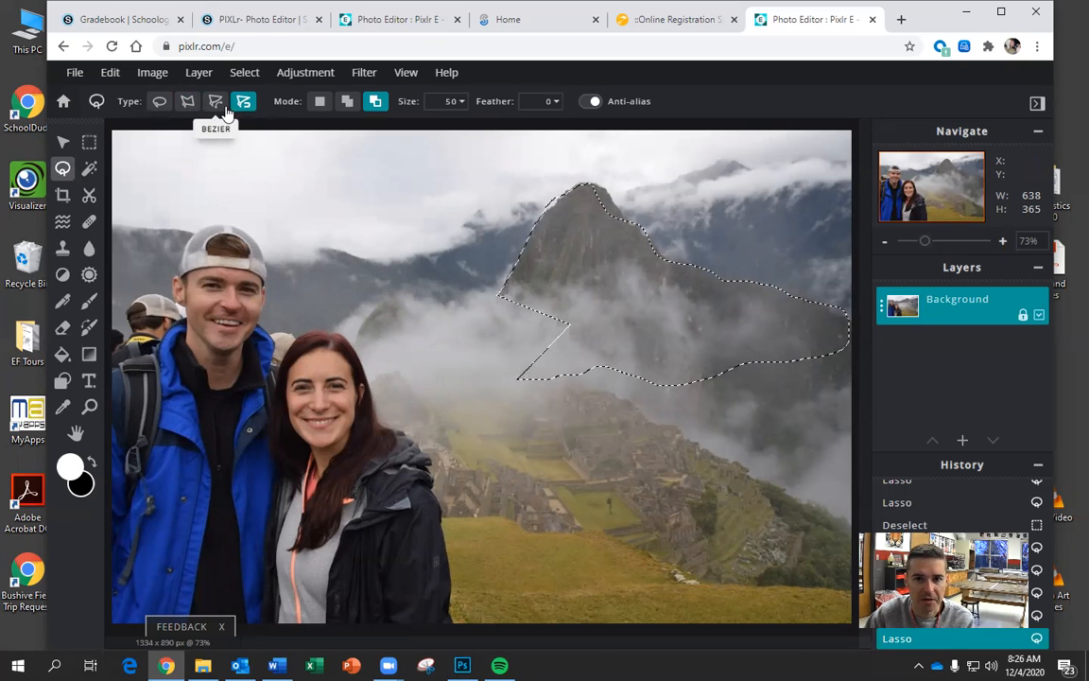
{"action": "left_click", "coordinate": [159, 102]}
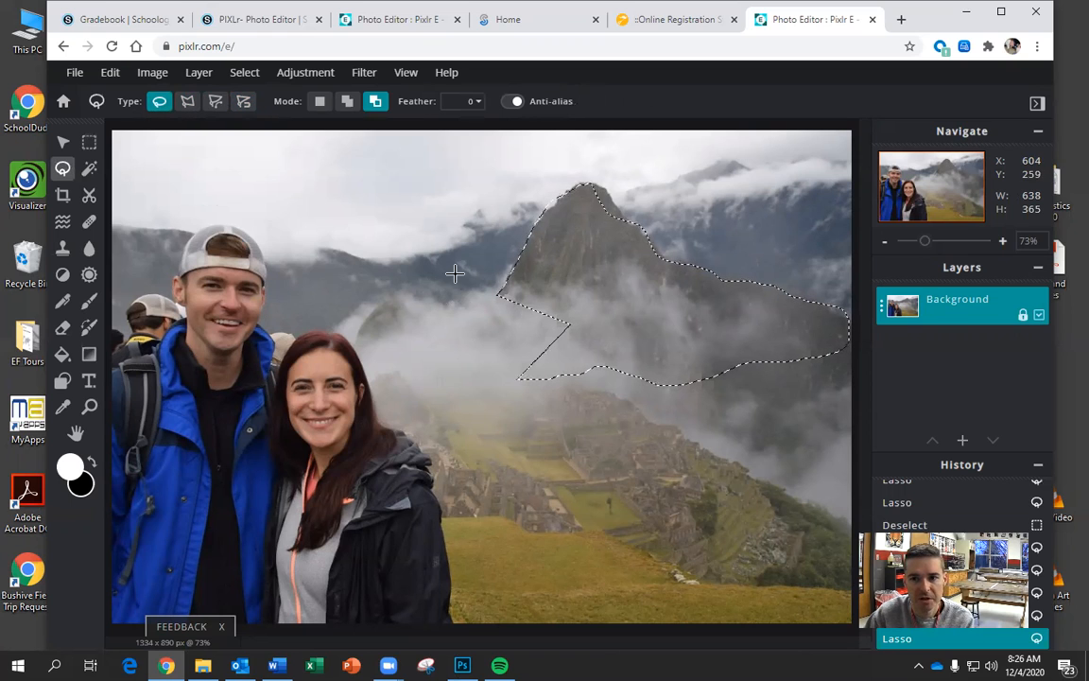
Trace the man's head and cap as a new freehand lasso selection of about 174 by 231 px
{"action": "left_click", "coordinate": [89, 407]}
{"action": "left_click", "coordinate": [413, 367]}
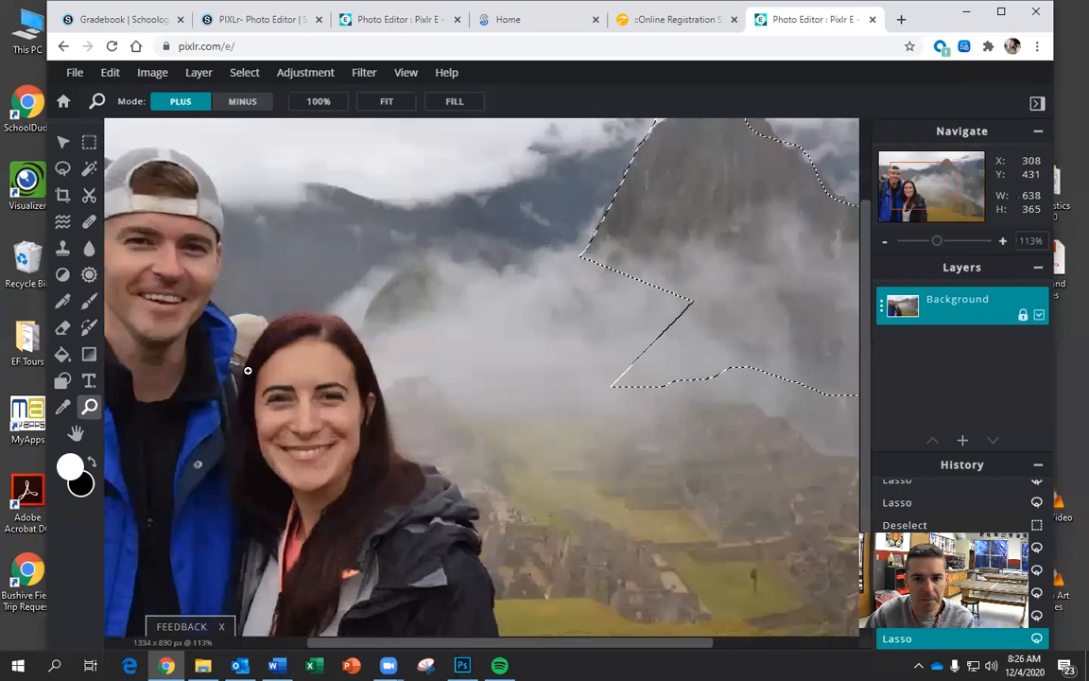
{"action": "left_click", "coordinate": [413, 367]}
{"action": "left_click_drag", "start_coordinate": [371, 645], "coordinate": [296, 646]}
{"action": "scroll", "coordinate": [336, 525], "scroll_direction": "up", "scroll_amount": 5}
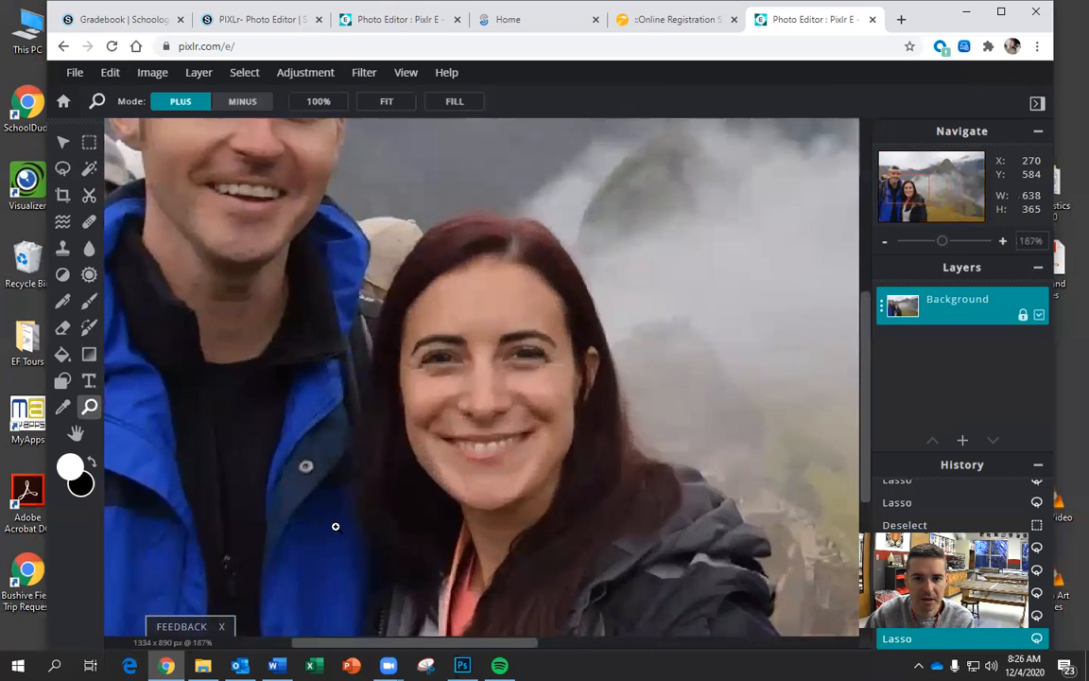
{"action": "scroll", "coordinate": [336, 524], "scroll_direction": "down", "scroll_amount": 5}
{"action": "left_click", "coordinate": [62, 168]}
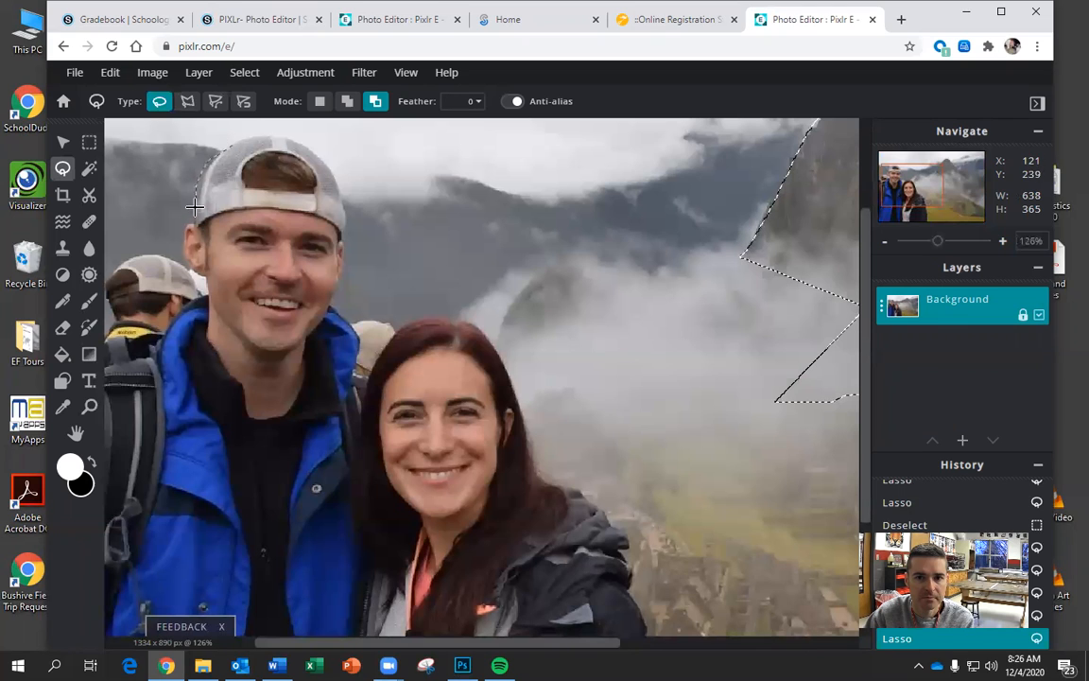
{"action": "left_click", "coordinate": [319, 102]}
{"action": "left_click", "coordinate": [213, 159]}
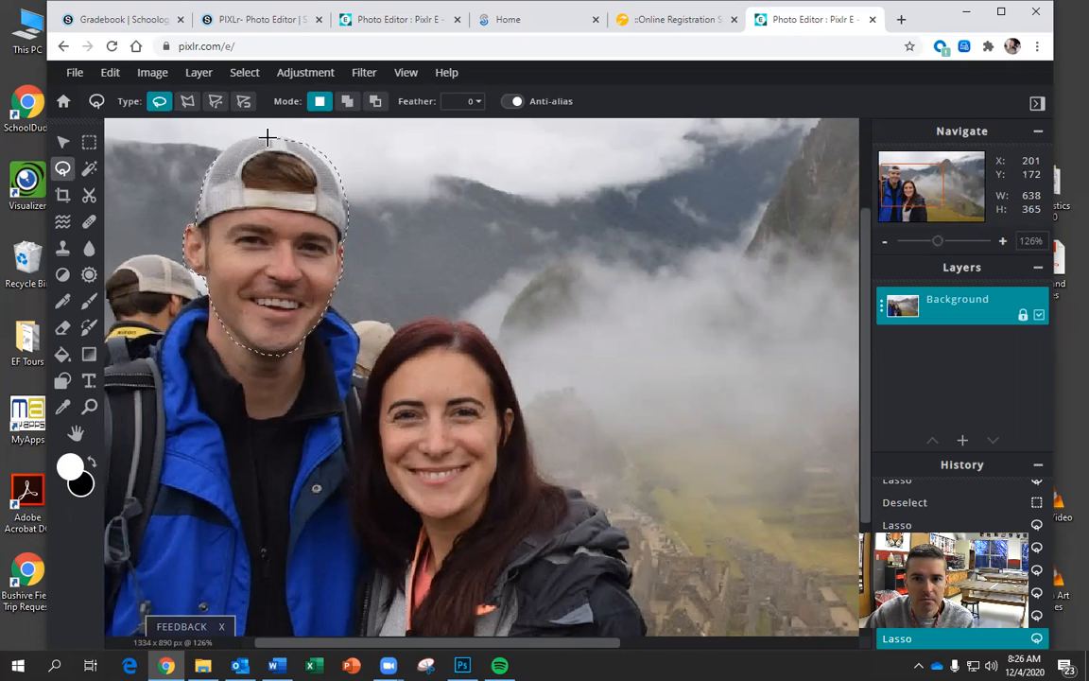
{"action": "left_click_drag", "start_coordinate": [213, 159], "coordinate": [217, 156]}
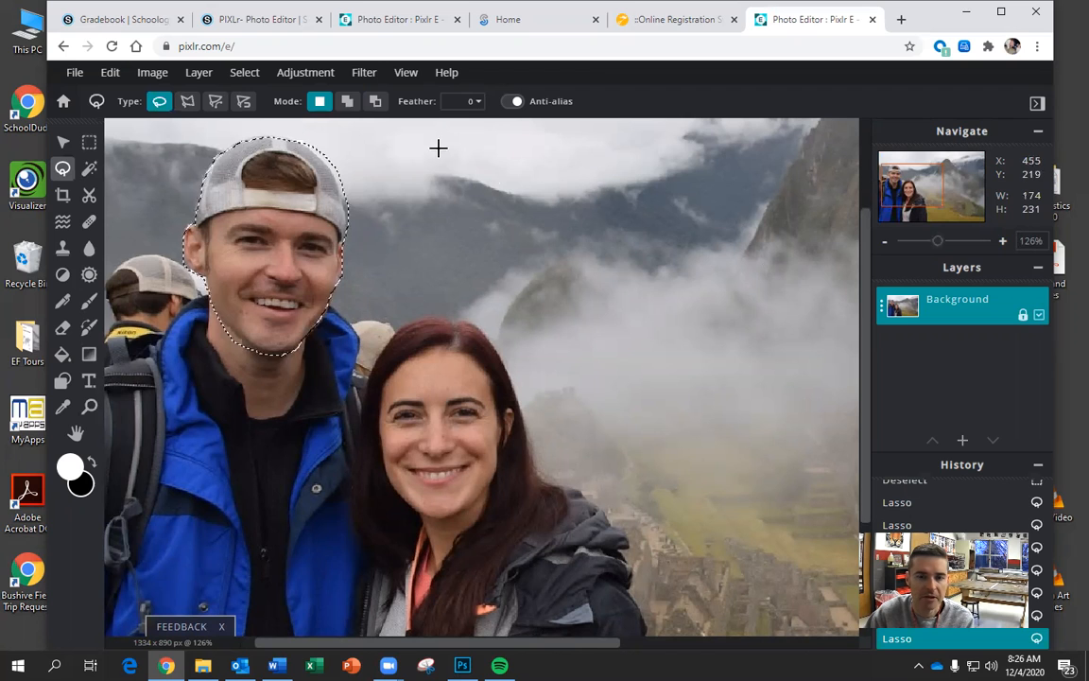
Copy the selected head and paste it as a new layer, allowing the site to access the clipboard
{"action": "left_click", "coordinate": [109, 76]}
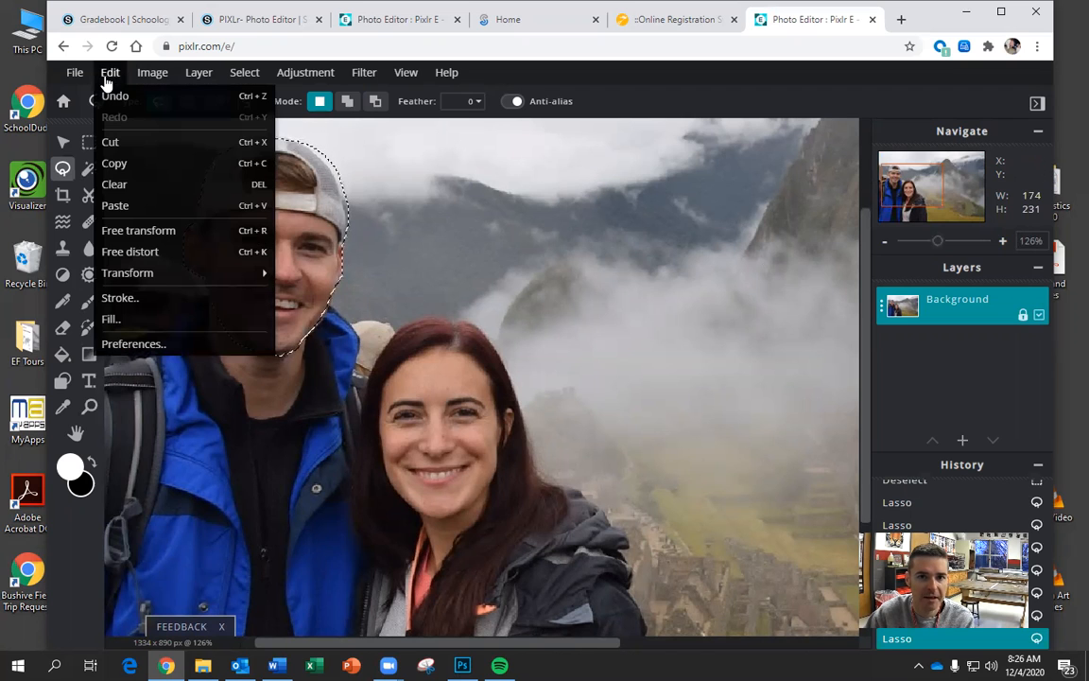
{"action": "left_click", "coordinate": [121, 166]}
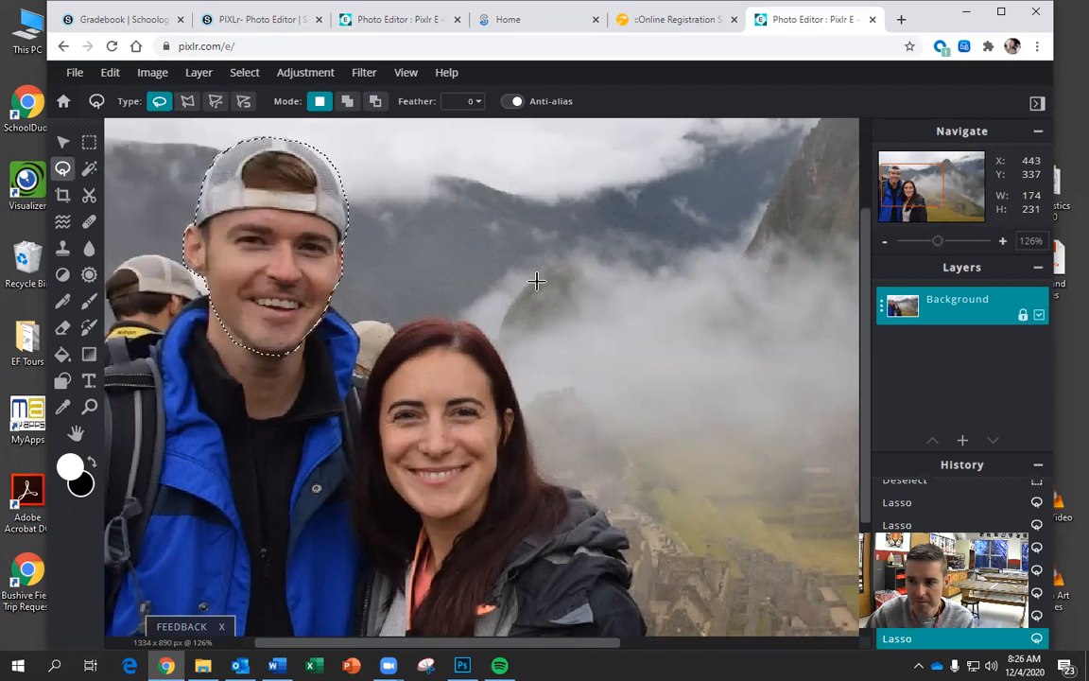
{"action": "left_click", "coordinate": [112, 75]}
{"action": "left_click", "coordinate": [113, 200]}
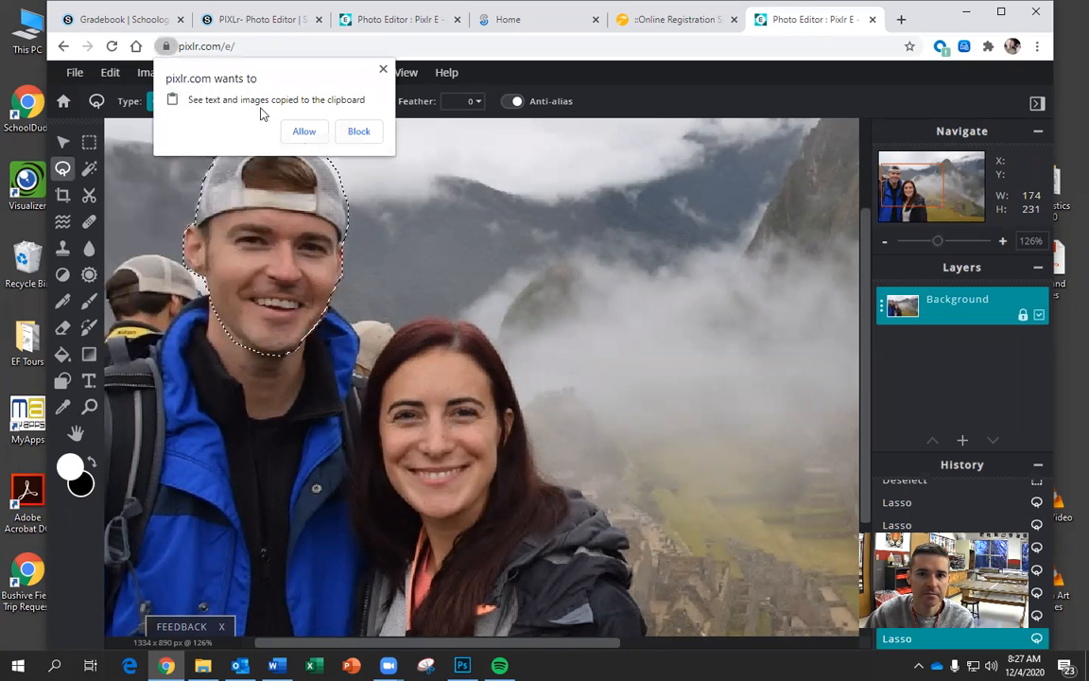
{"action": "left_click", "coordinate": [302, 133]}
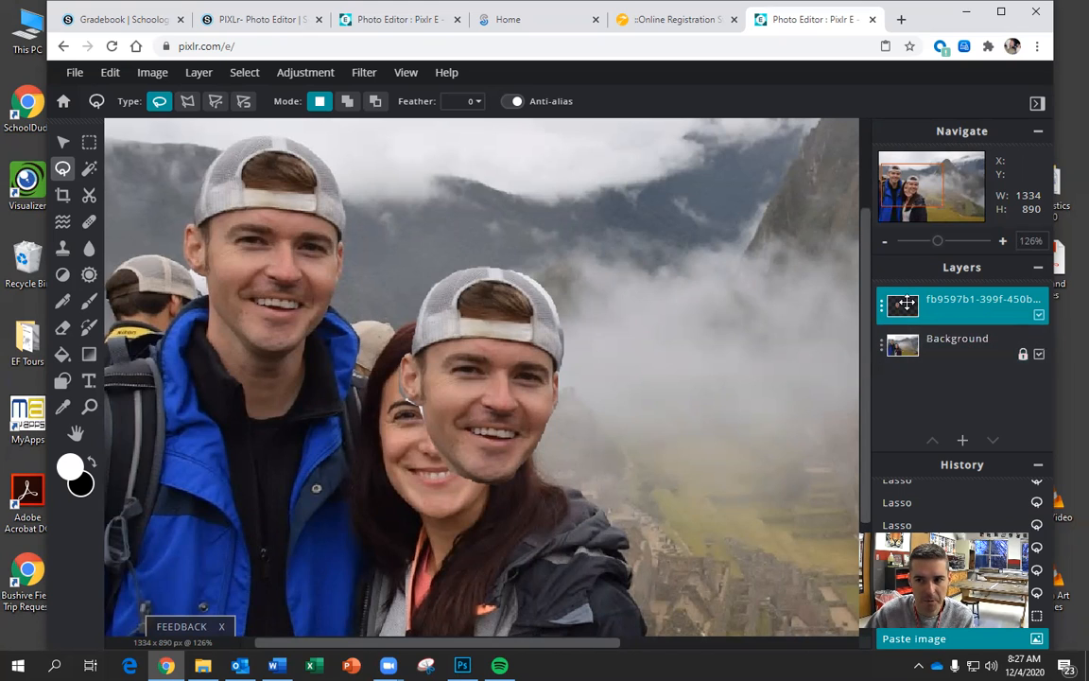
Add an empty layer and paint a curved white stroke of brush size 40 across the pasted head
{"action": "left_click", "coordinate": [962, 442]}
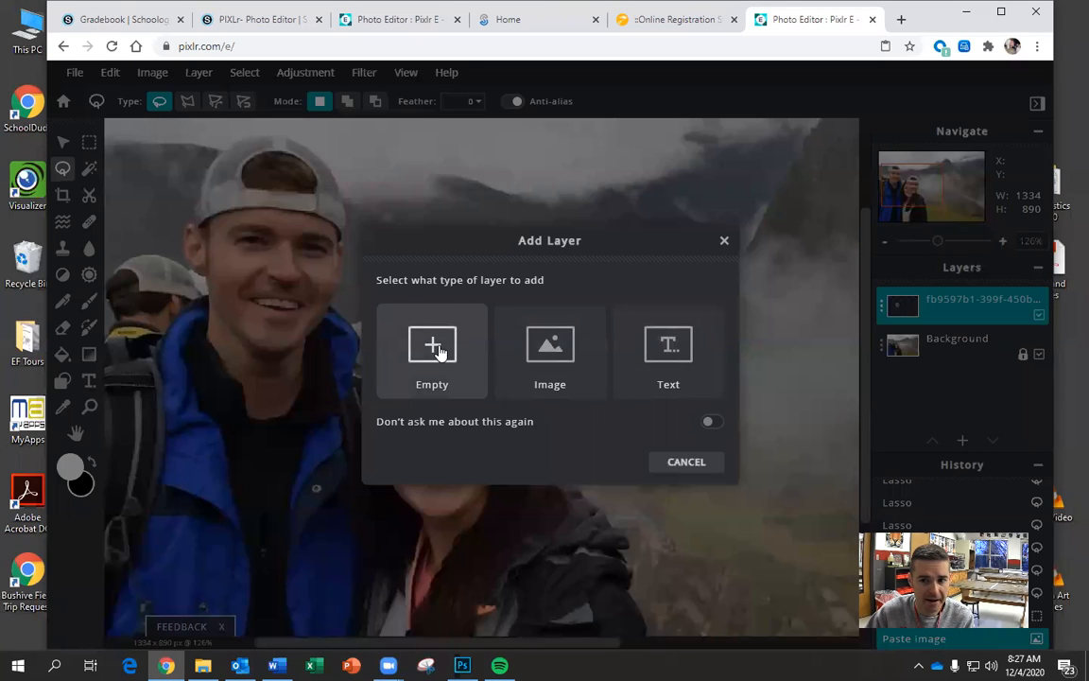
{"action": "left_click", "coordinate": [437, 351]}
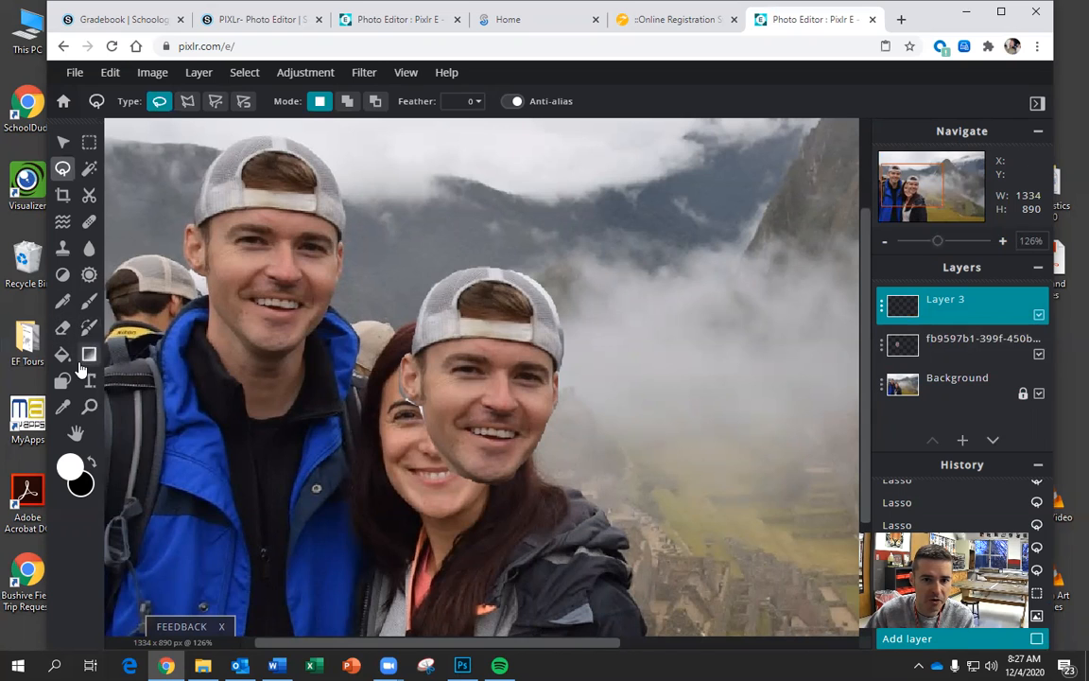
{"action": "left_click", "coordinate": [88, 303]}
{"action": "mouse_move", "coordinate": [529, 235]}
{"action": "left_mouse_down"}
{"action": "mouse_move", "coordinate": [529, 304]}
{"action": "mouse_move", "coordinate": [562, 461]}
{"action": "left_mouse_up"}
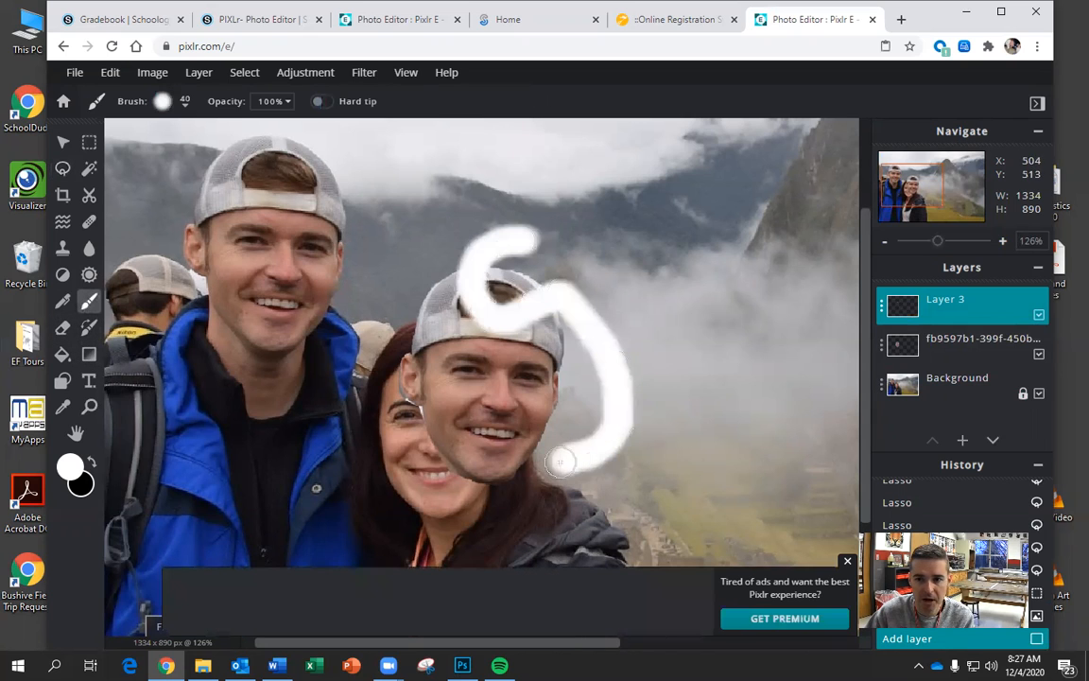
Try rearranging the order of the head layer and the painted layer, and delete the painted layer
{"action": "mouse_move", "coordinate": [932, 348]}
{"action": "left_mouse_down"}
{"action": "mouse_move", "coordinate": [933, 302]}
{"action": "mouse_move", "coordinate": [973, 345]}
{"action": "mouse_move", "coordinate": [950, 340]}
{"action": "left_mouse_up"}
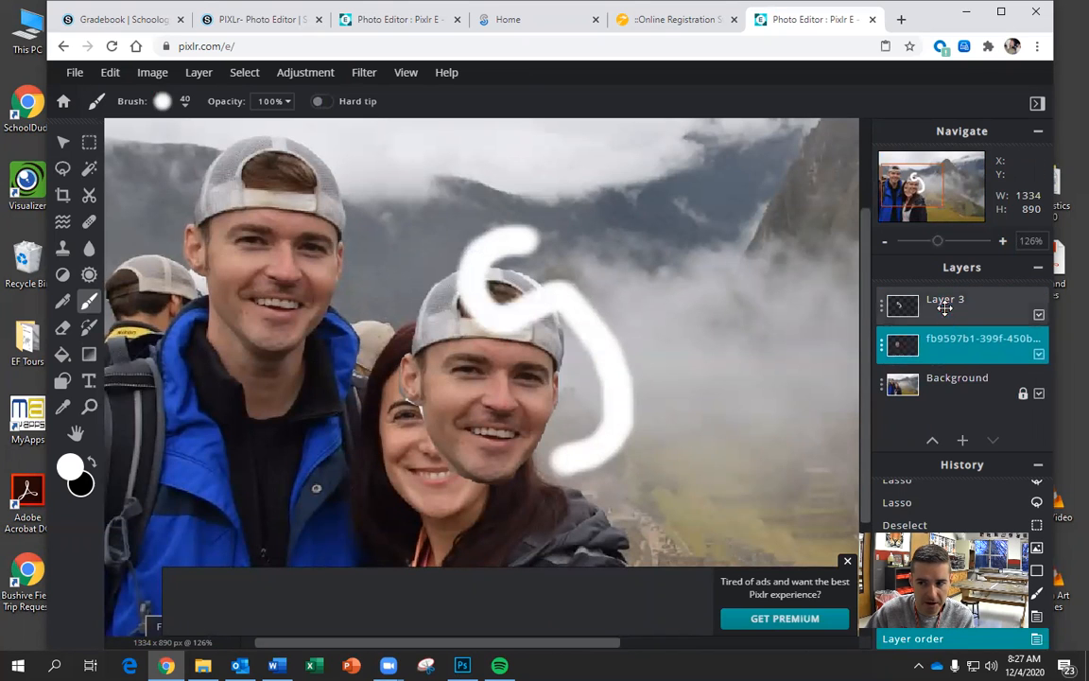
{"action": "left_click", "coordinate": [945, 308]}
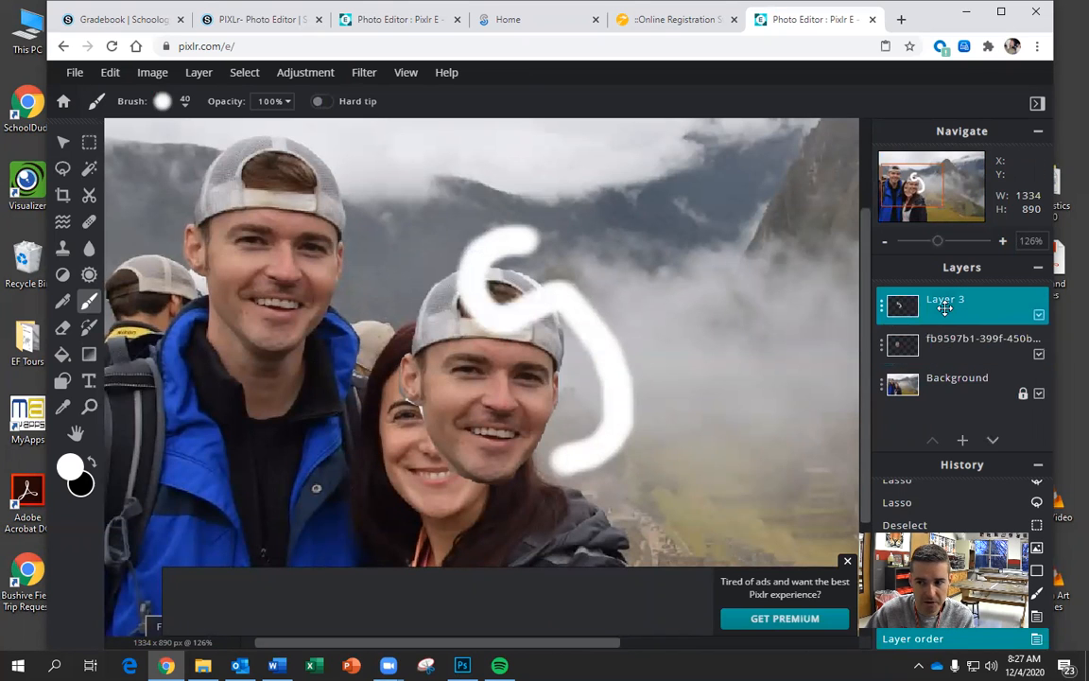
{"action": "left_click", "coordinate": [1009, 311]}
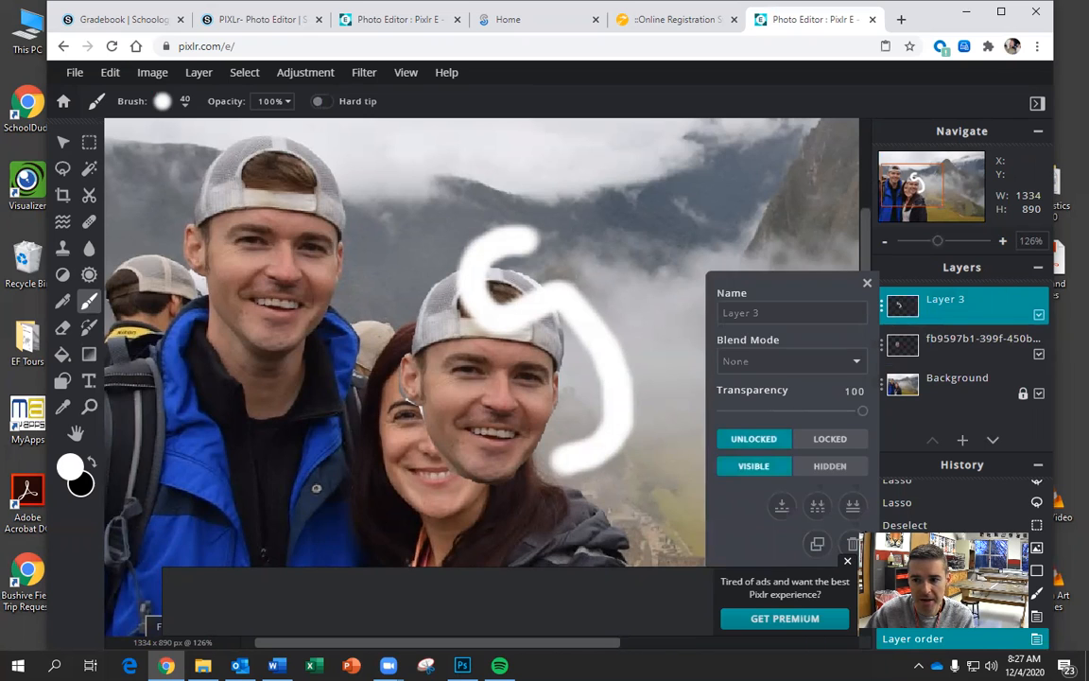
{"action": "left_click", "coordinate": [853, 544]}
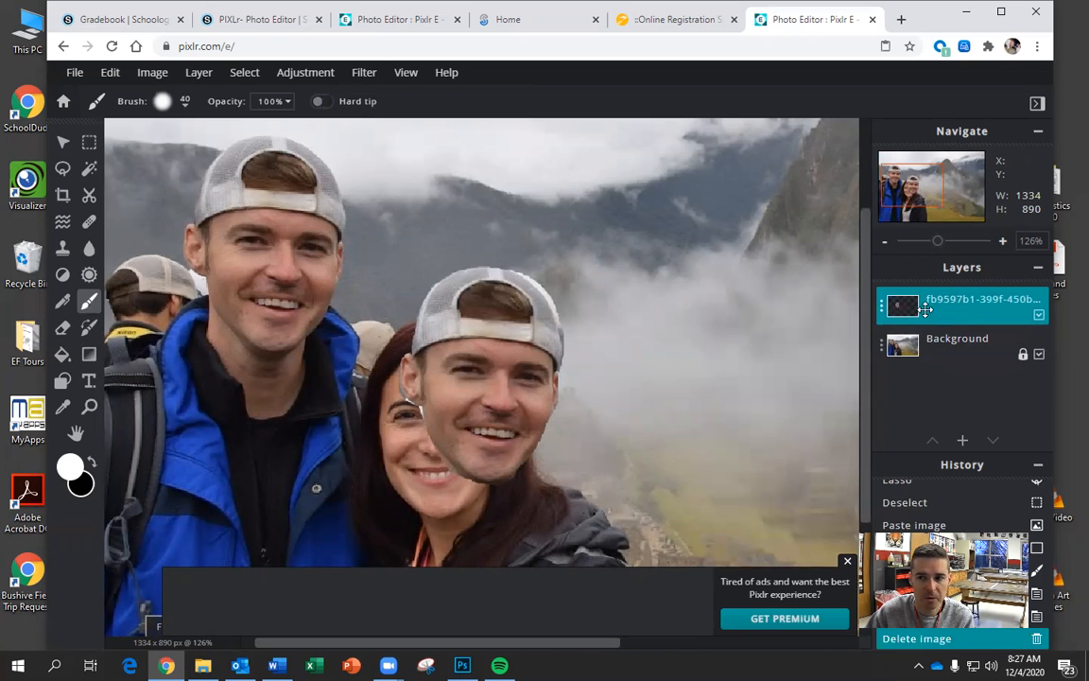
Paint a U-shaped white stroke directly over the face on the pasted head layer and undo it
{"action": "mouse_move", "coordinate": [450, 337]}
{"action": "left_mouse_down"}
{"action": "mouse_move", "coordinate": [466, 380]}
{"action": "mouse_move", "coordinate": [534, 326]}
{"action": "left_mouse_up"}
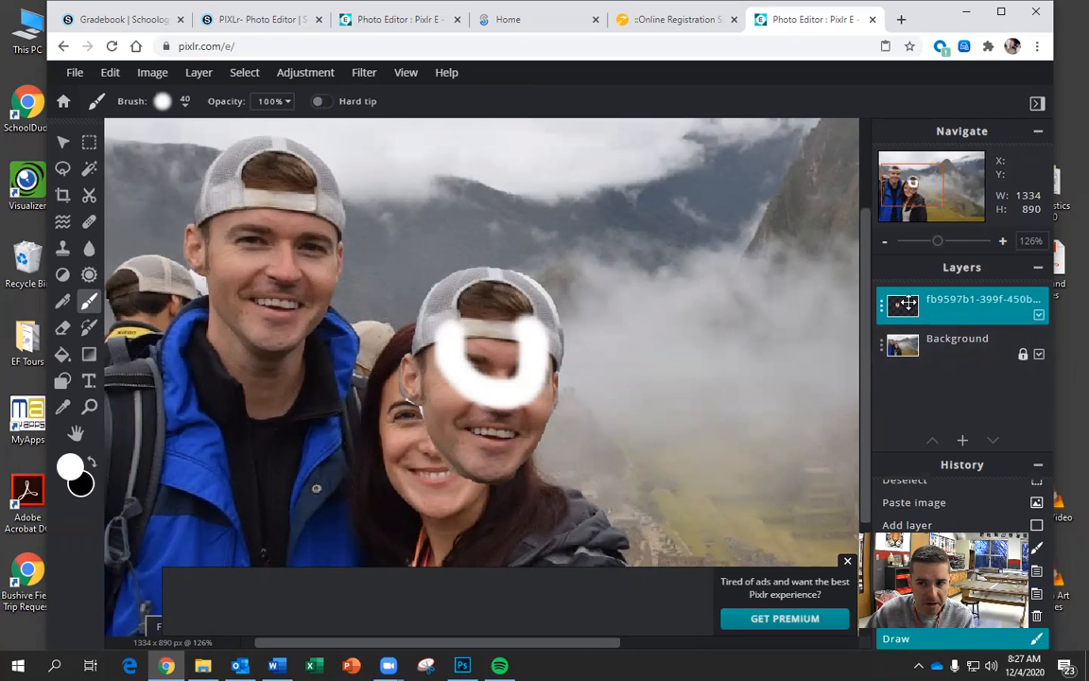
{"action": "left_click", "coordinate": [114, 74]}
{"action": "left_click", "coordinate": [125, 100]}
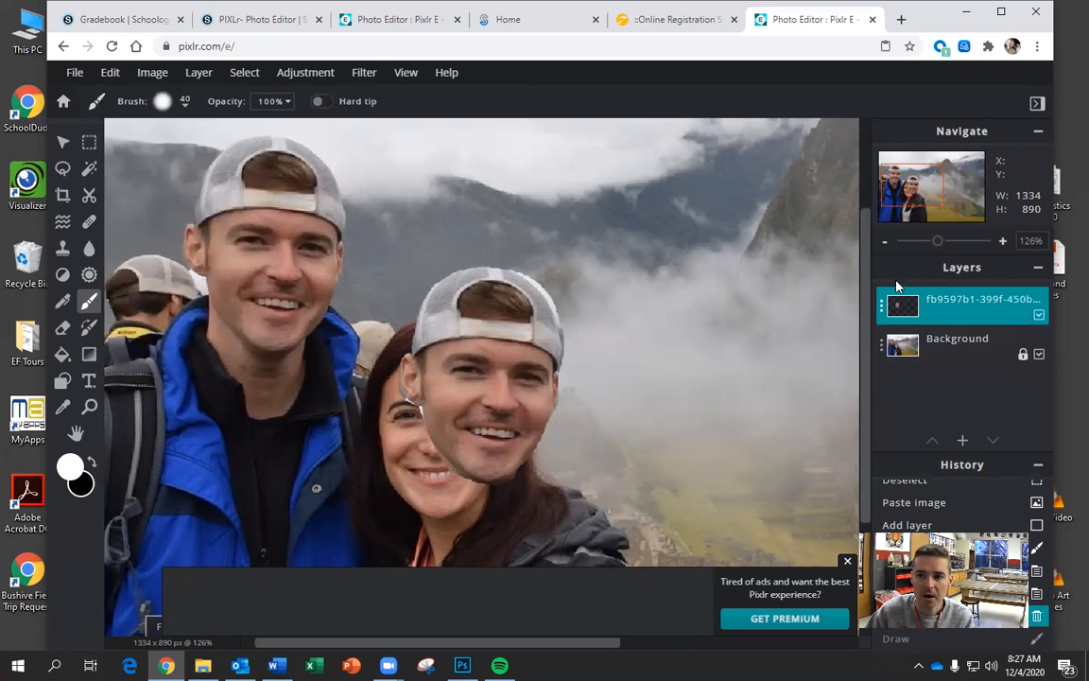
Draw a rectangular marquee selection of about 241 by 198 px between the two heads, and try the magic wand beside the pasted head
{"action": "left_click", "coordinate": [88, 143]}
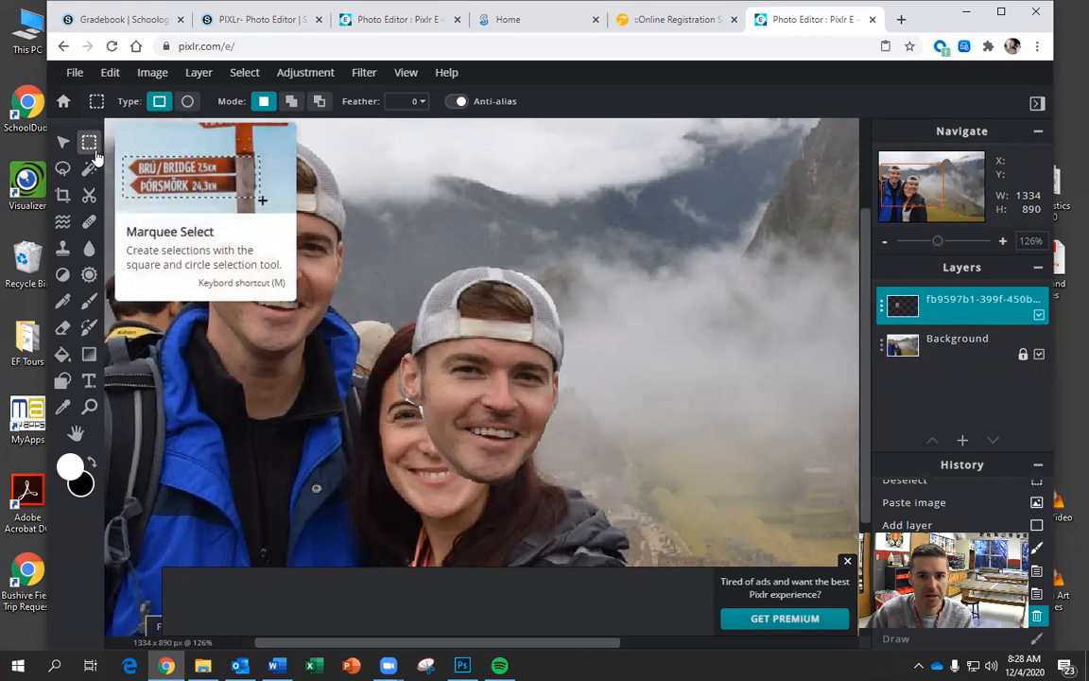
{"action": "left_click_drag", "start_coordinate": [273, 168], "coordinate": [501, 356]}
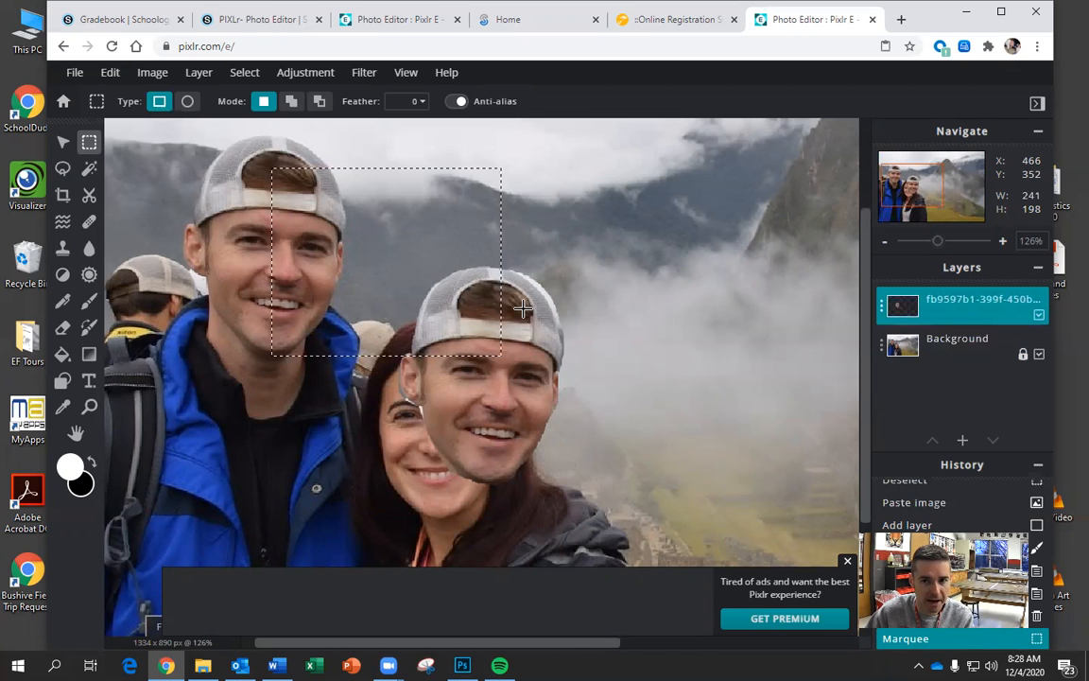
{"action": "left_click", "coordinate": [87, 173]}
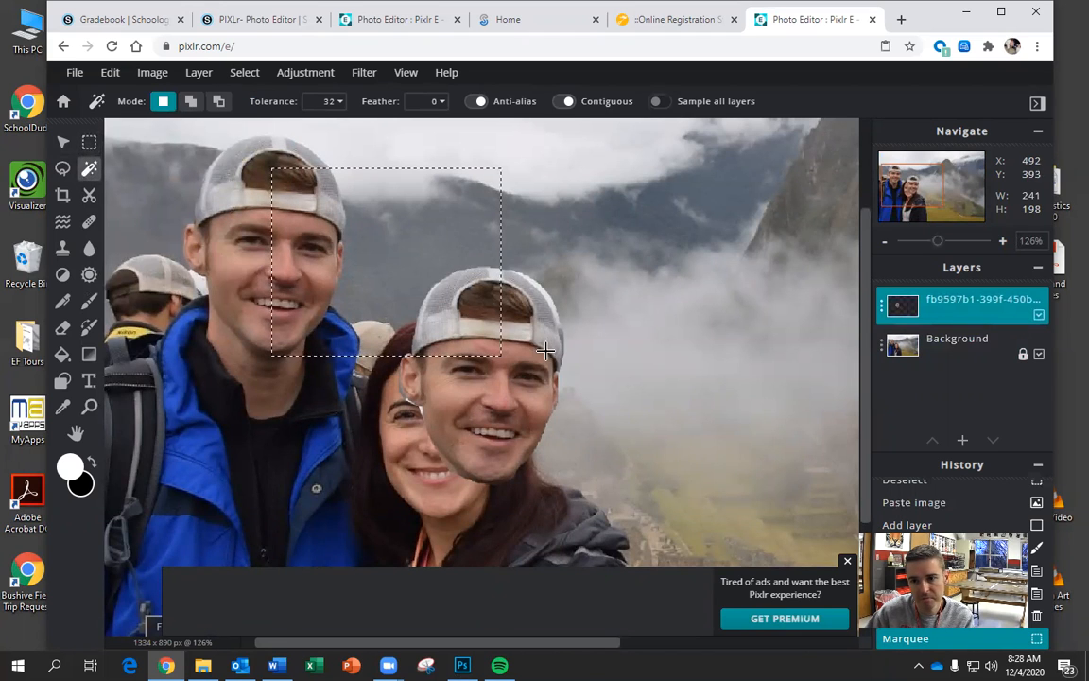
{"action": "left_click", "coordinate": [611, 370]}
Hide the pasted head layer and select the dark mountain area on the Background layer with the magic wand
{"action": "left_click", "coordinate": [927, 342]}
{"action": "left_click", "coordinate": [1038, 316]}
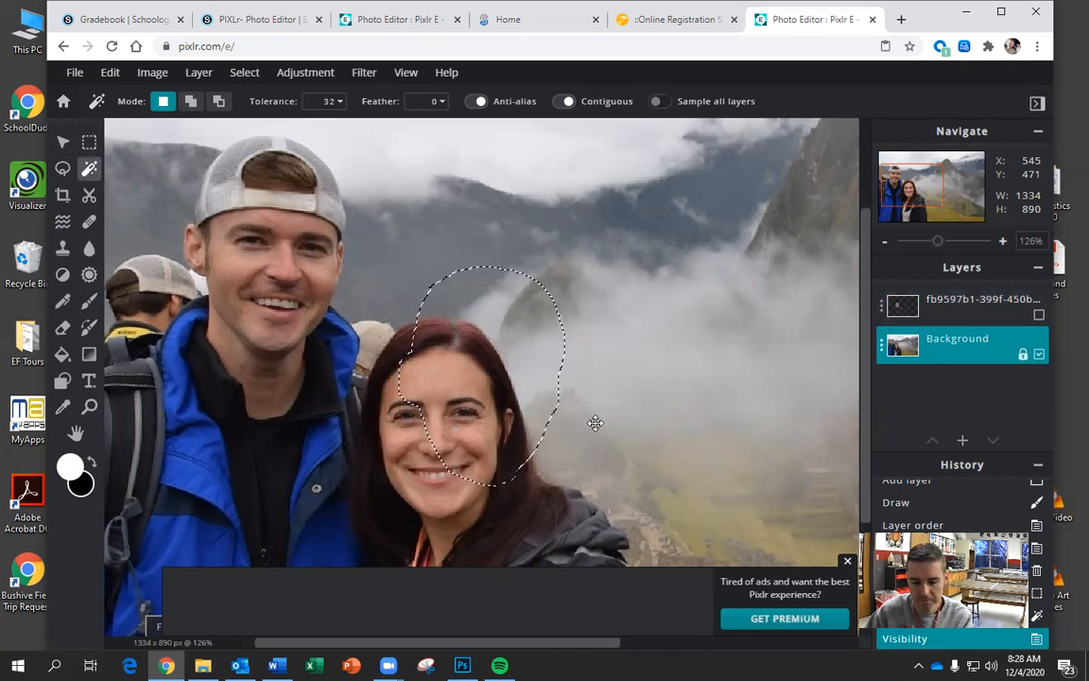
{"action": "left_click", "coordinate": [62, 168]}
{"action": "left_click", "coordinate": [90, 169]}
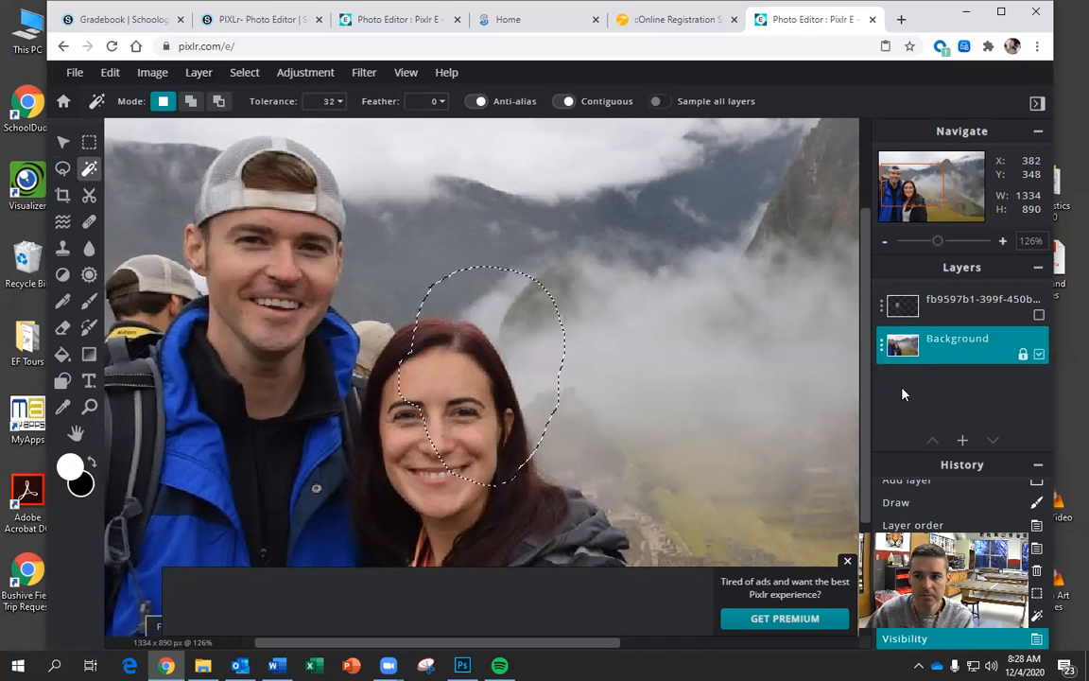
{"action": "left_click", "coordinate": [851, 303]}
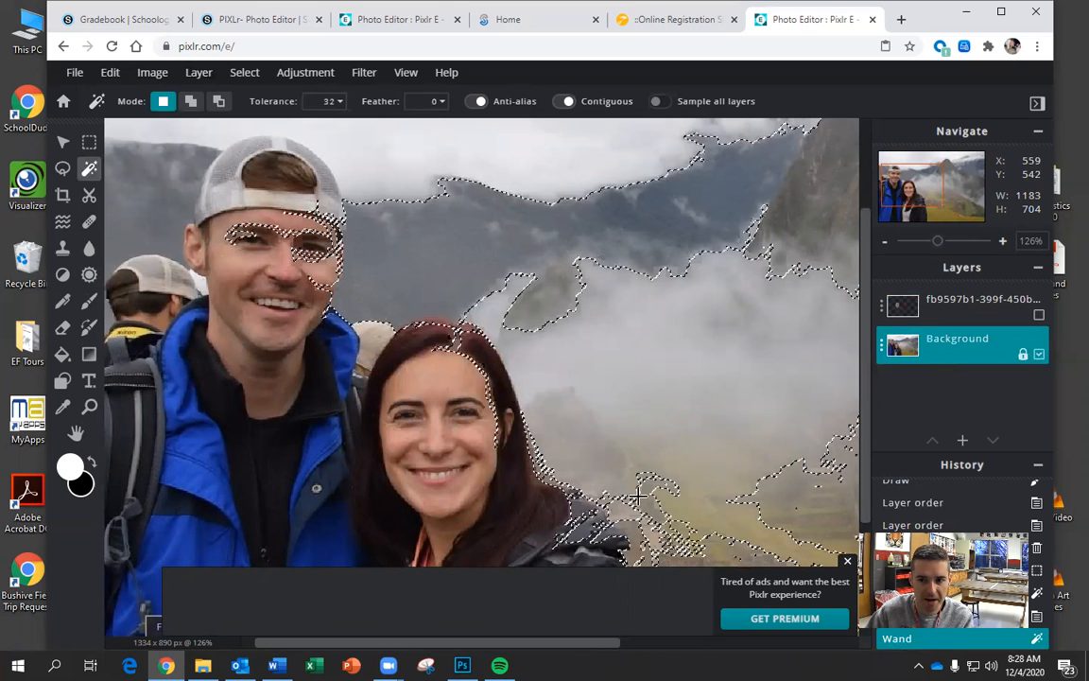
Sample the man's dark clothing and the blue chest area of his jacket with the magic wand at tolerance 32
{"action": "left_click", "coordinate": [322, 390]}
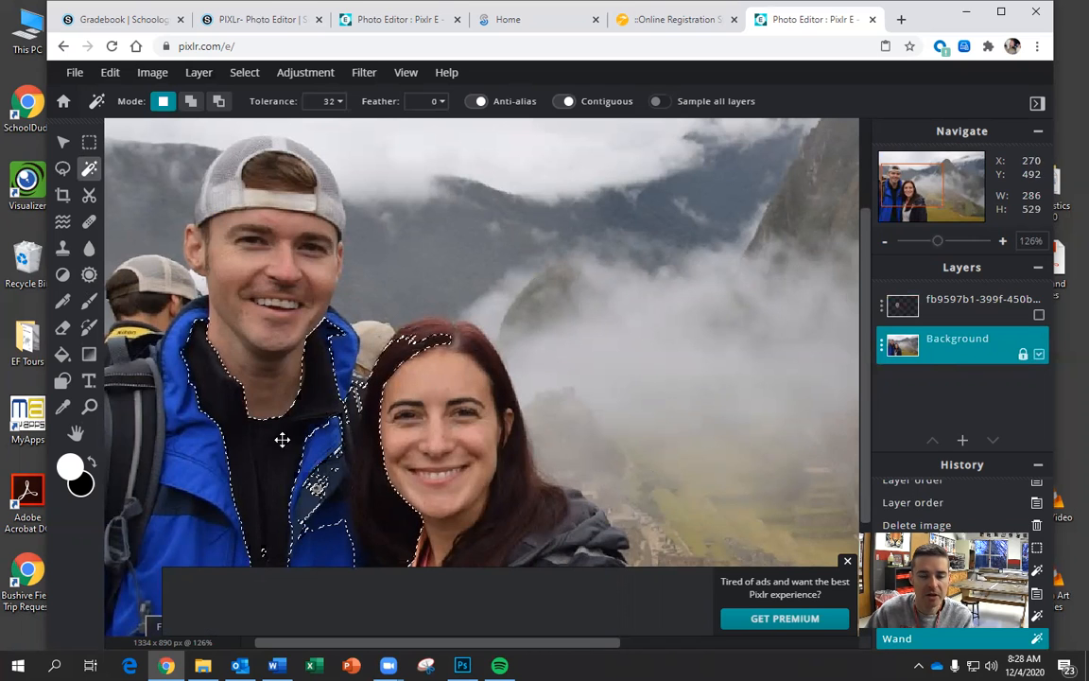
{"action": "scroll", "coordinate": [311, 416], "scroll_direction": "down", "scroll_amount": 2}
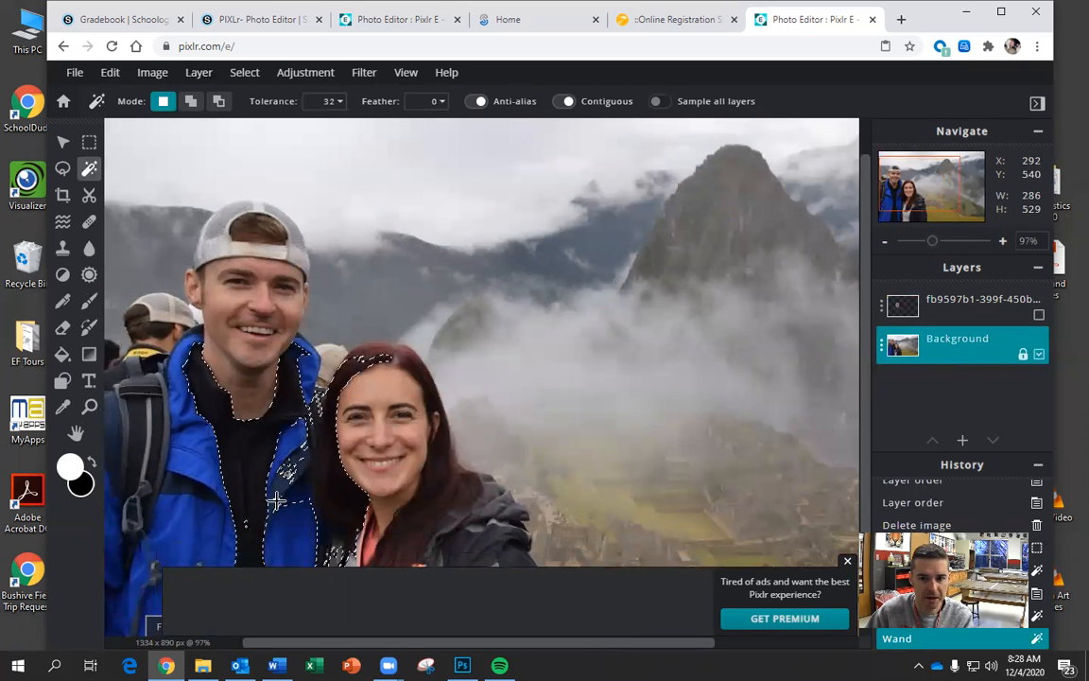
{"action": "left_click", "coordinate": [198, 449]}
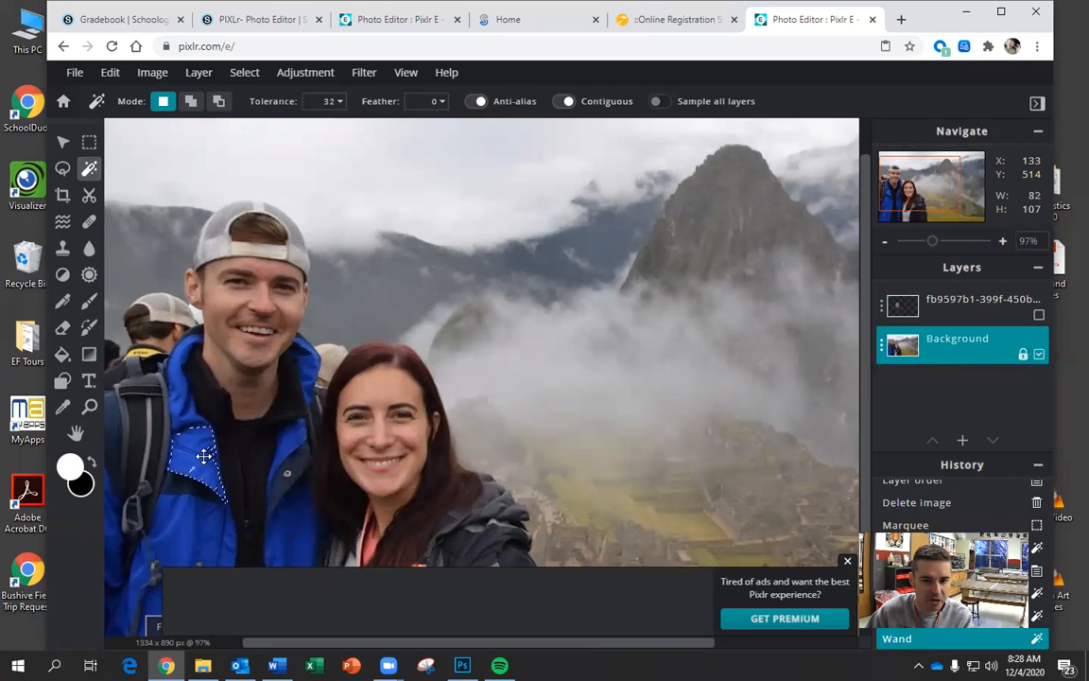
Set the wand tolerance to 18 and reselect the blue chest area of the man's jacket
{"action": "left_click", "coordinate": [339, 103]}
{"action": "left_click_drag", "start_coordinate": [232, 130], "coordinate": [226, 131]}
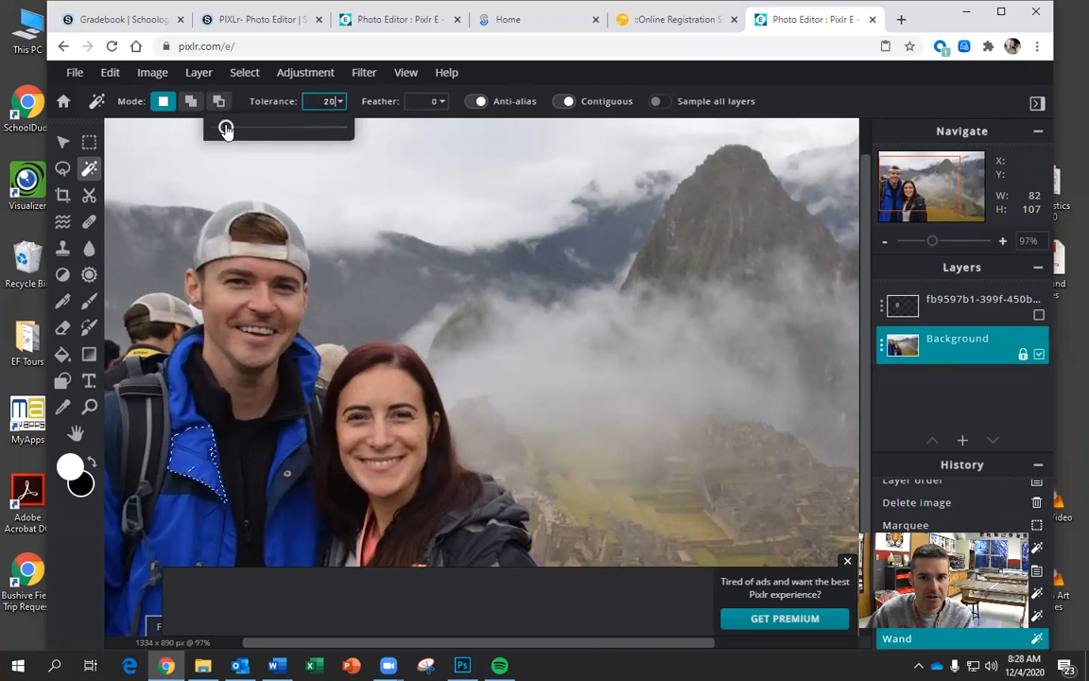
{"action": "left_click", "coordinate": [189, 402]}
{"action": "left_click", "coordinate": [192, 448]}
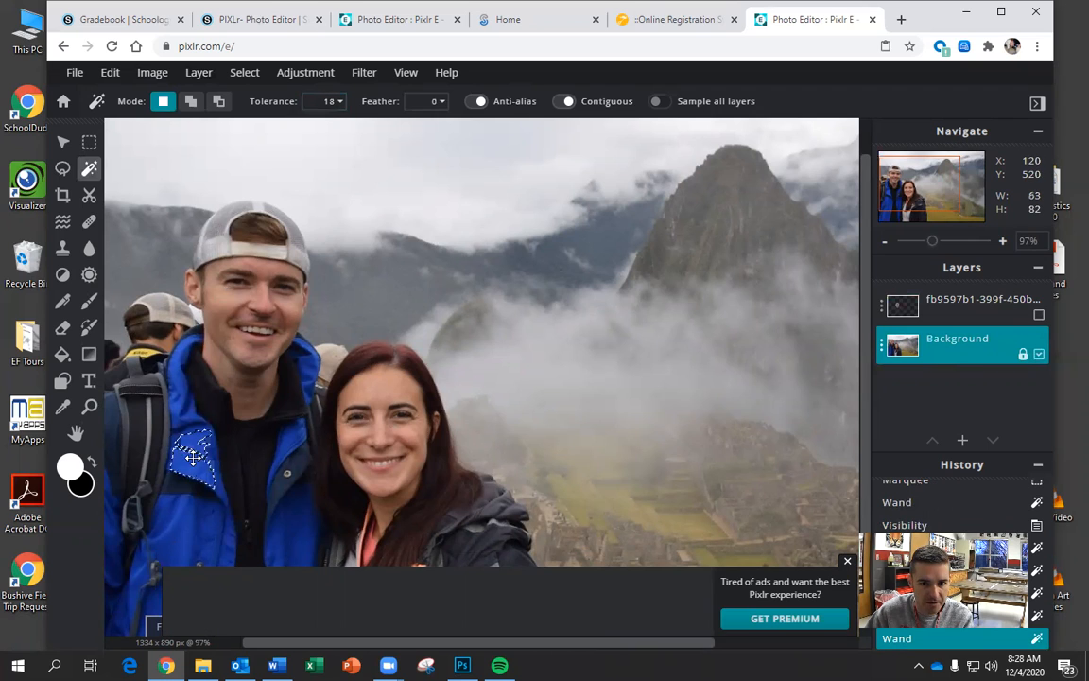
Reduce the wand tolerance to 1 and sample the blue jacket area again
{"action": "left_click", "coordinate": [331, 101]}
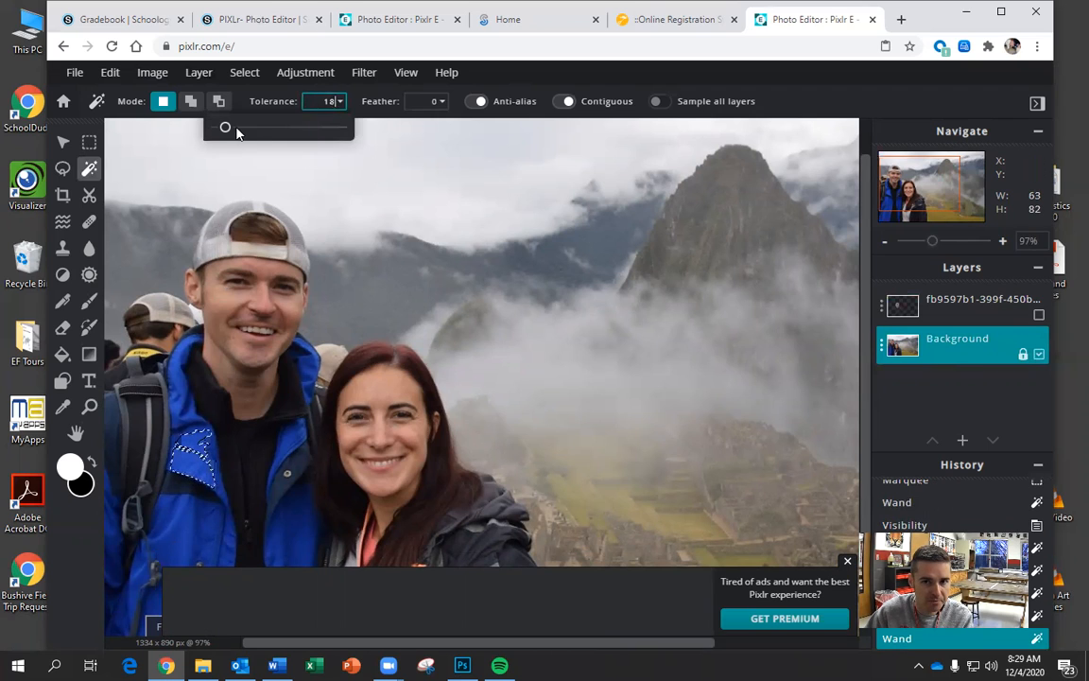
{"action": "left_click_drag", "start_coordinate": [224, 130], "coordinate": [197, 120]}
{"action": "left_click", "coordinate": [183, 470]}
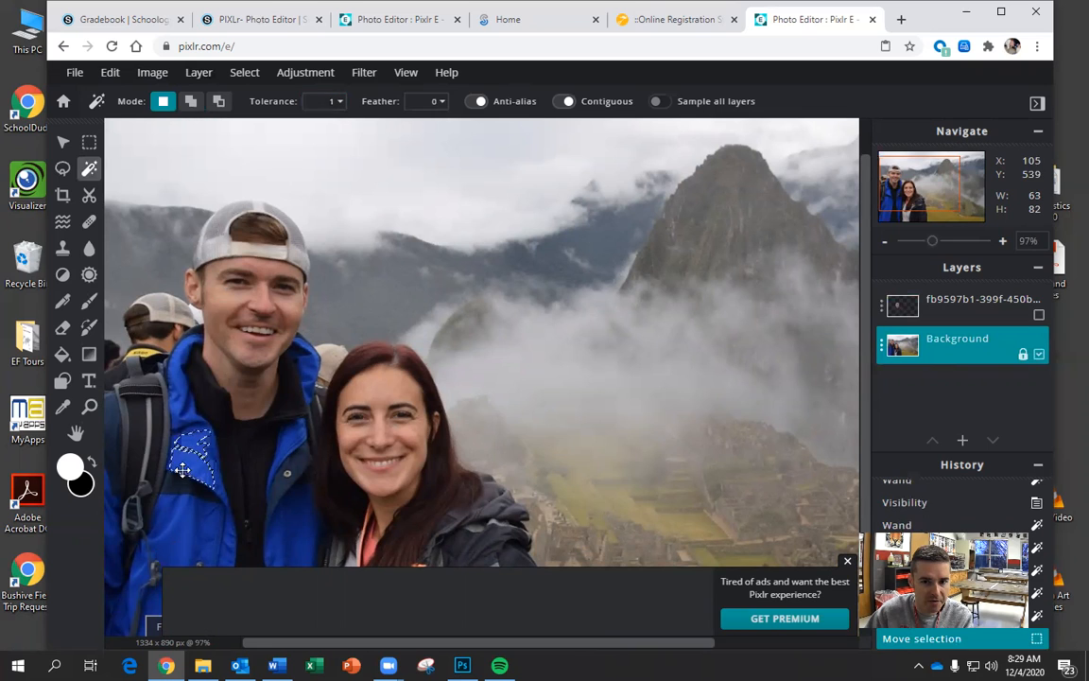
{"action": "left_click", "coordinate": [194, 444]}
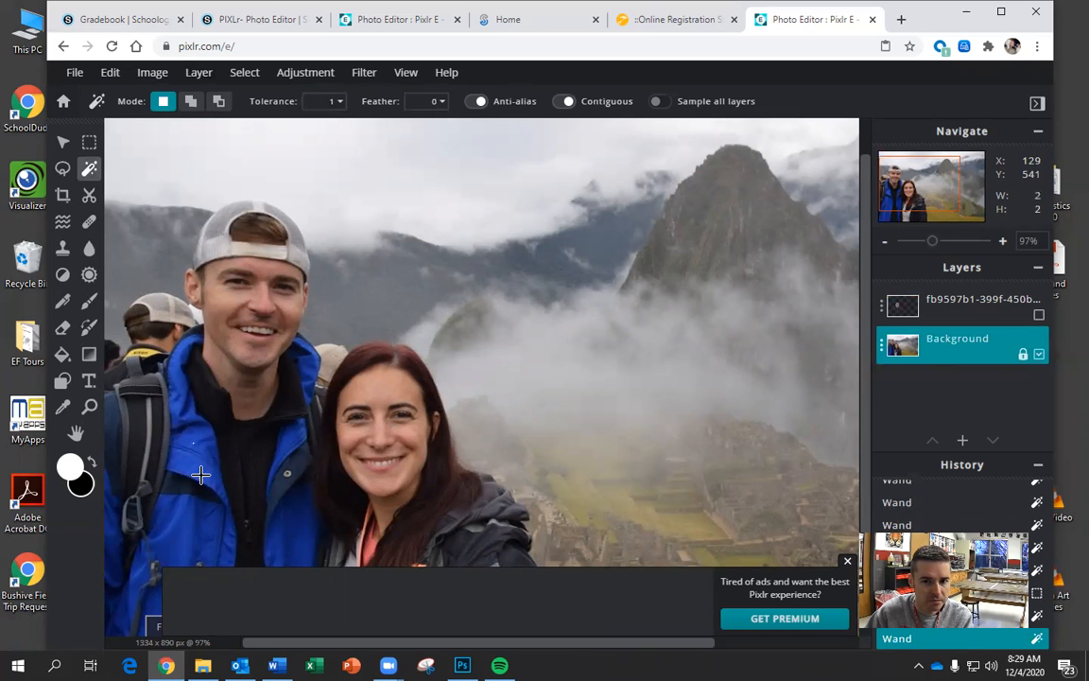
Raise the wand tolerance to 238 and sample the blue jacket area
{"action": "left_click", "coordinate": [331, 101]}
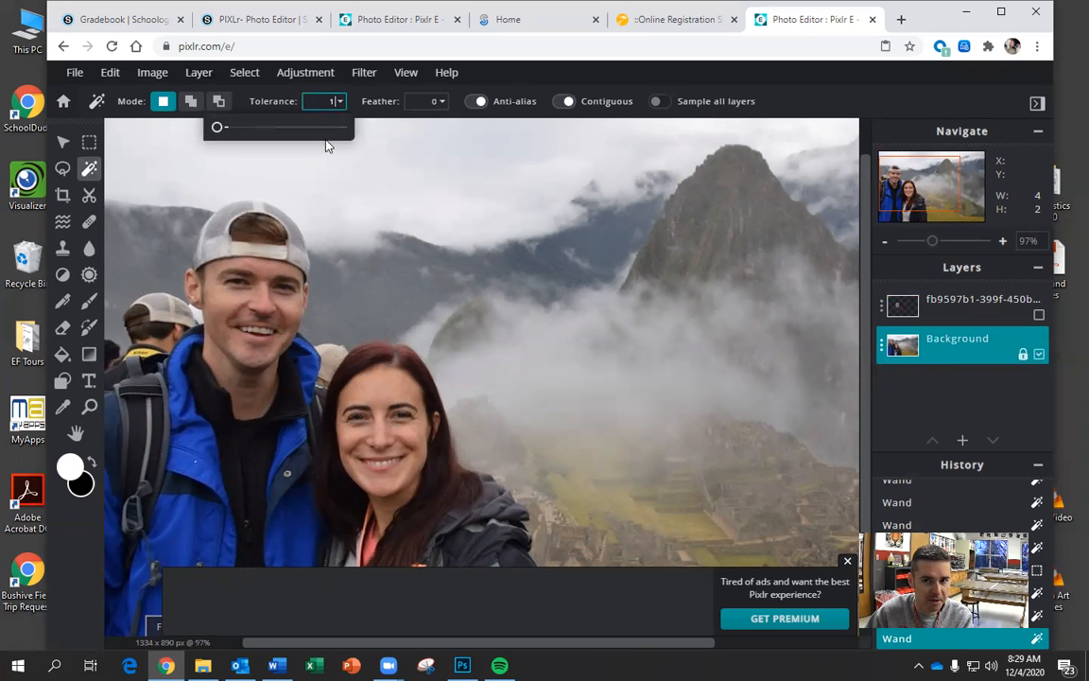
{"action": "left_click_drag", "start_coordinate": [217, 130], "coordinate": [331, 128]}
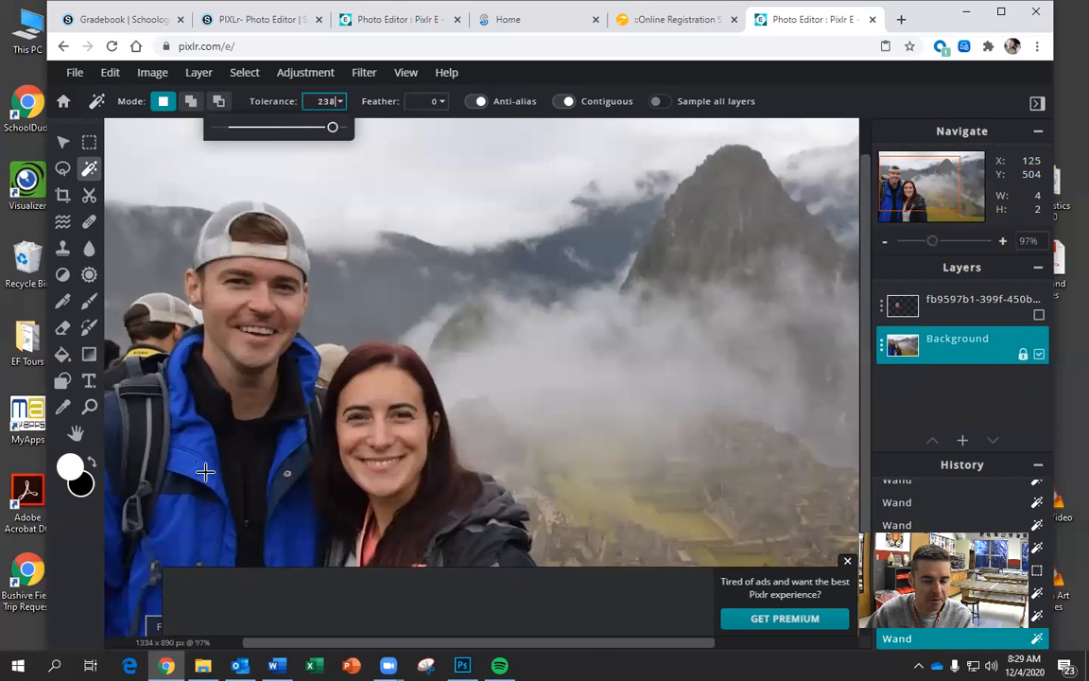
{"action": "left_click", "coordinate": [208, 448]}
Set the wand tolerance to 115, sample the blue jacket area, and clear the selection
{"action": "left_click", "coordinate": [335, 102]}
{"action": "left_click_drag", "start_coordinate": [332, 129], "coordinate": [273, 132]}
{"action": "left_click", "coordinate": [204, 448]}
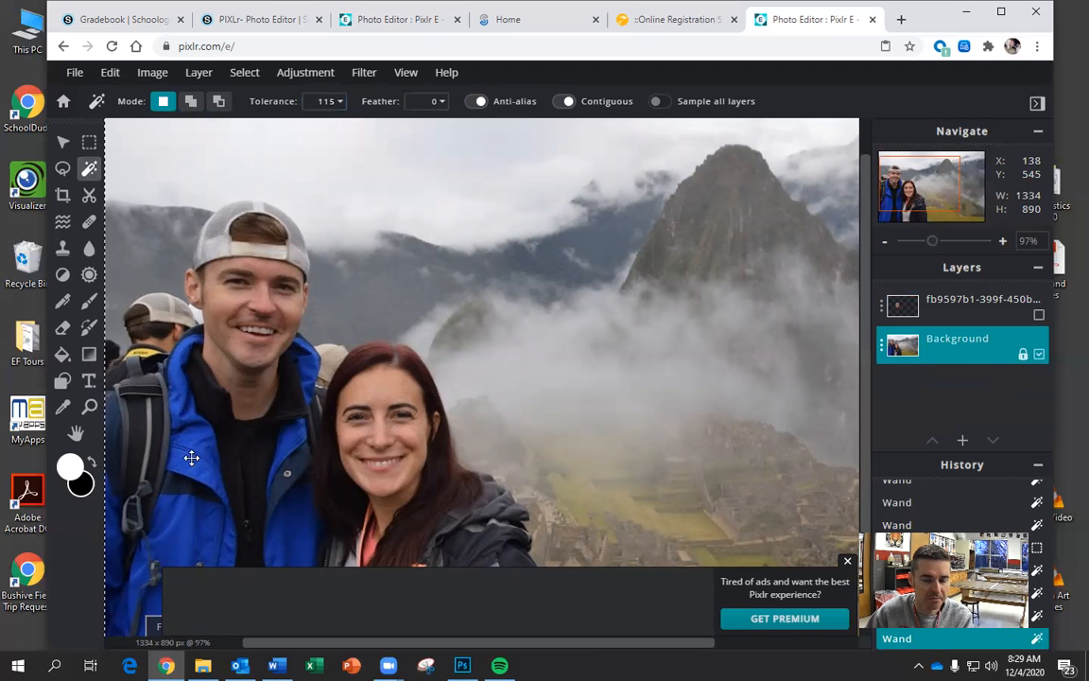
{"action": "left_click", "coordinate": [236, 74]}
{"action": "left_click", "coordinate": [235, 137]}
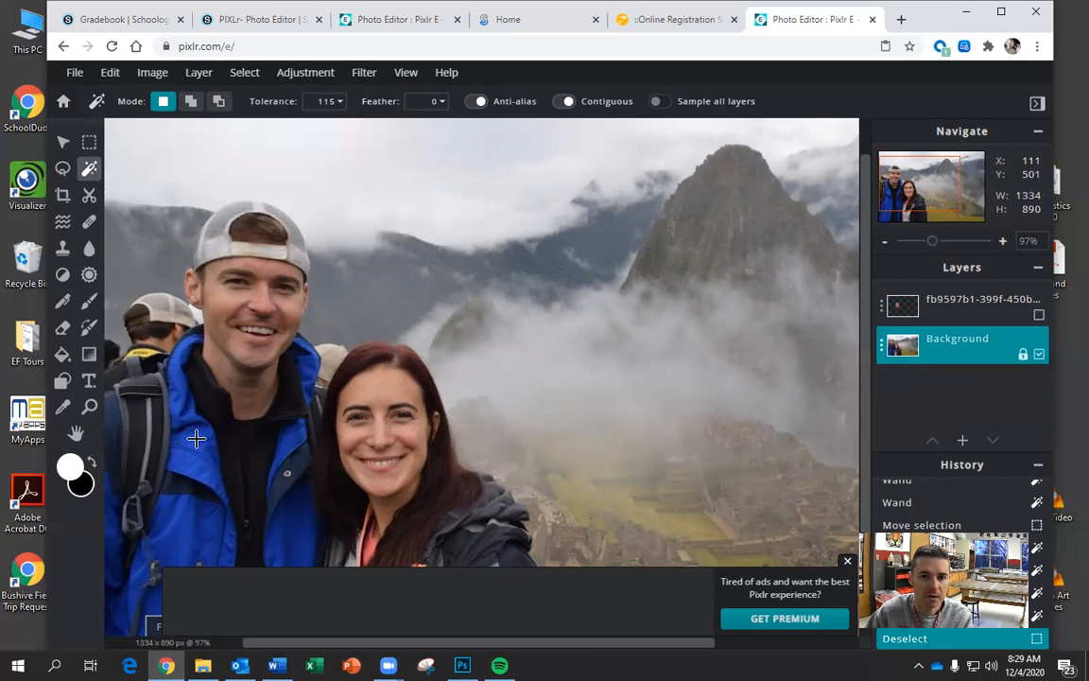
Sample the man's jacket near its dark front with the magic wand, set the tolerance to 60, and clear the selection
{"action": "left_click", "coordinate": [230, 556]}
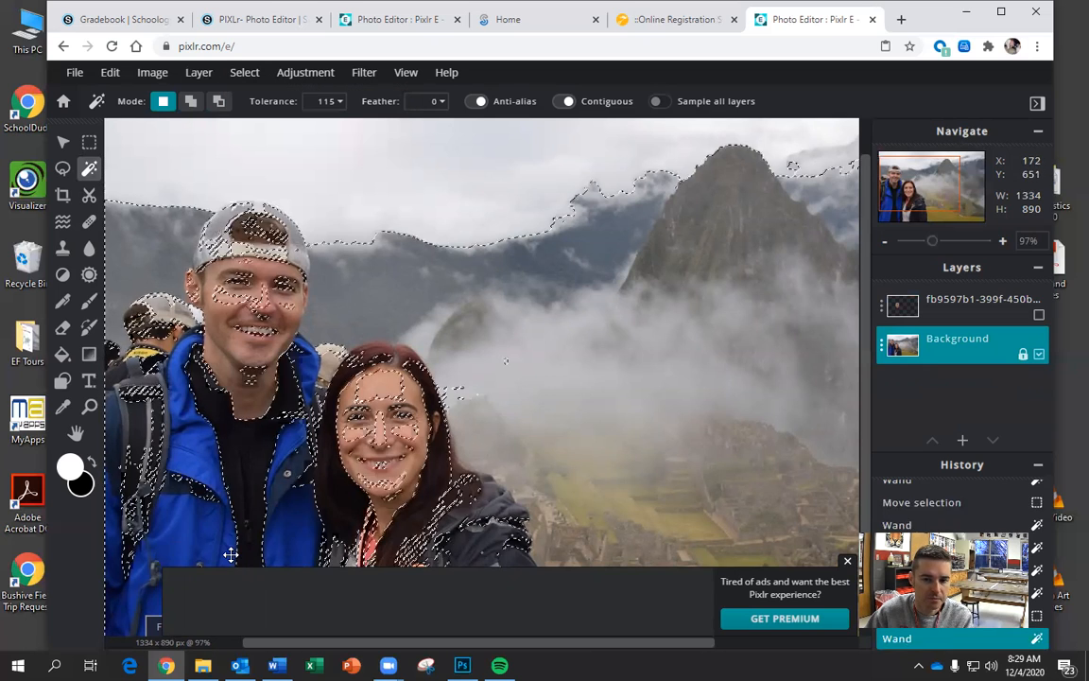
{"action": "left_click", "coordinate": [336, 104]}
{"action": "left_click_drag", "start_coordinate": [273, 129], "coordinate": [245, 128]}
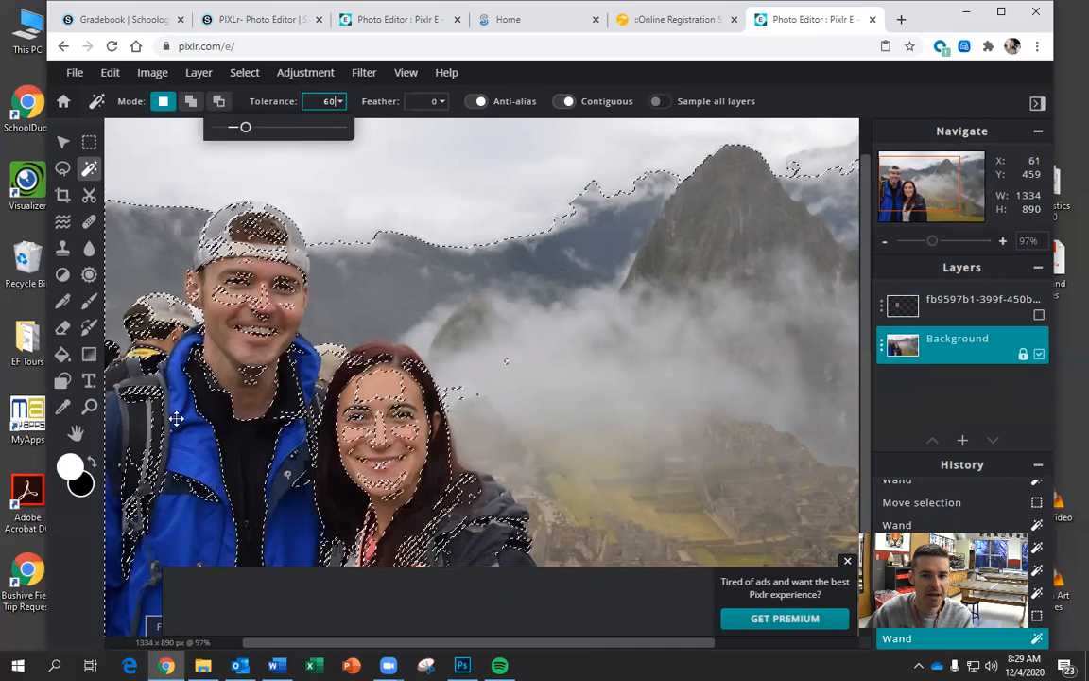
{"action": "left_click", "coordinate": [243, 72]}
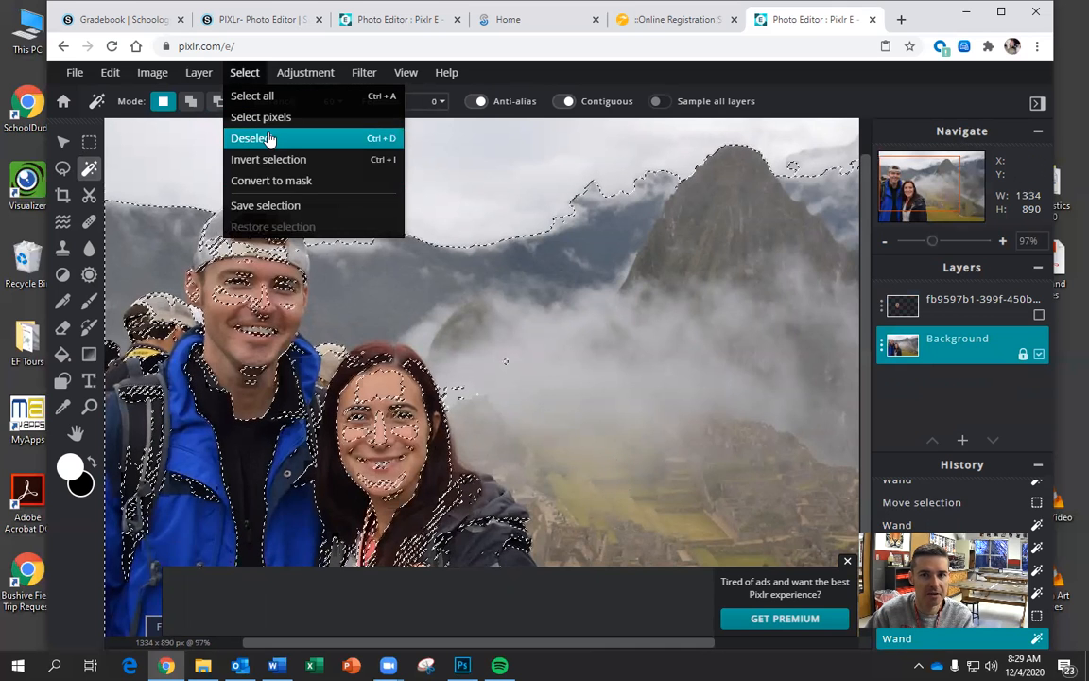
{"action": "left_click", "coordinate": [251, 138]}
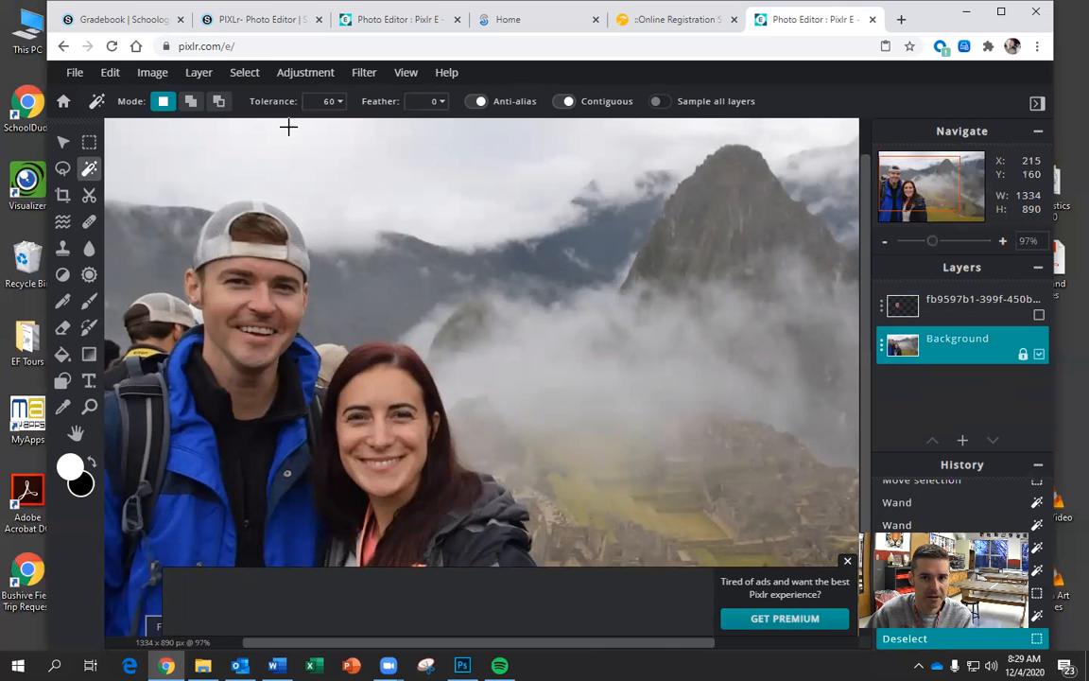
Crop the photo from its upper-left corner to 1263 by 758 px and undo the crop
{"action": "left_click", "coordinate": [62, 196]}
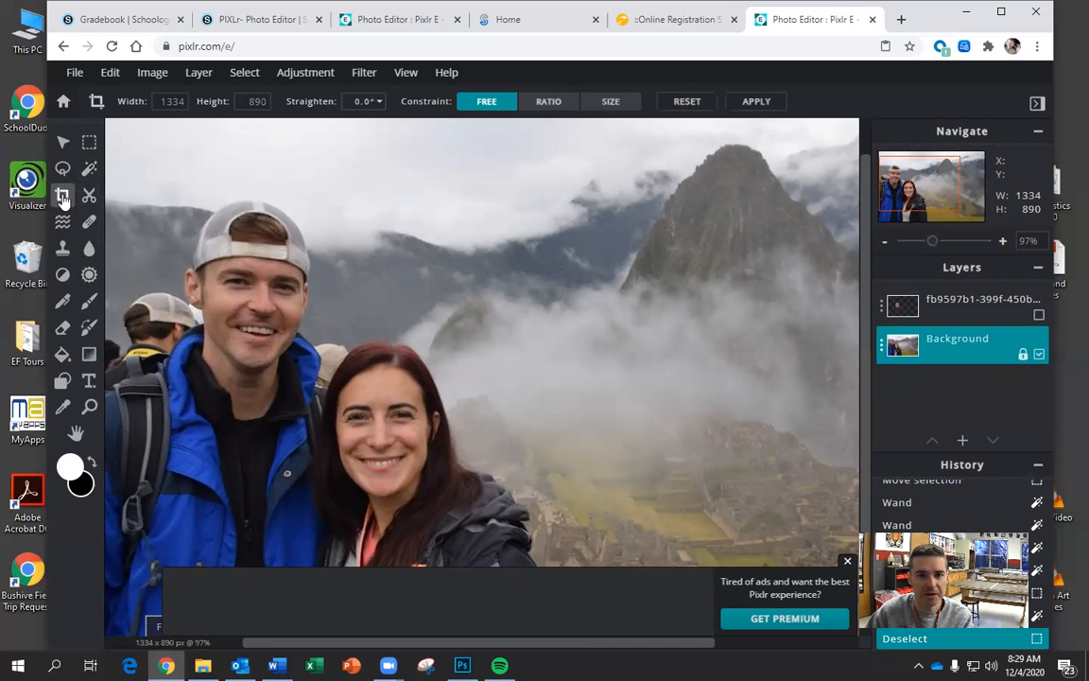
{"action": "left_click_drag", "start_coordinate": [107, 125], "coordinate": [180, 233]}
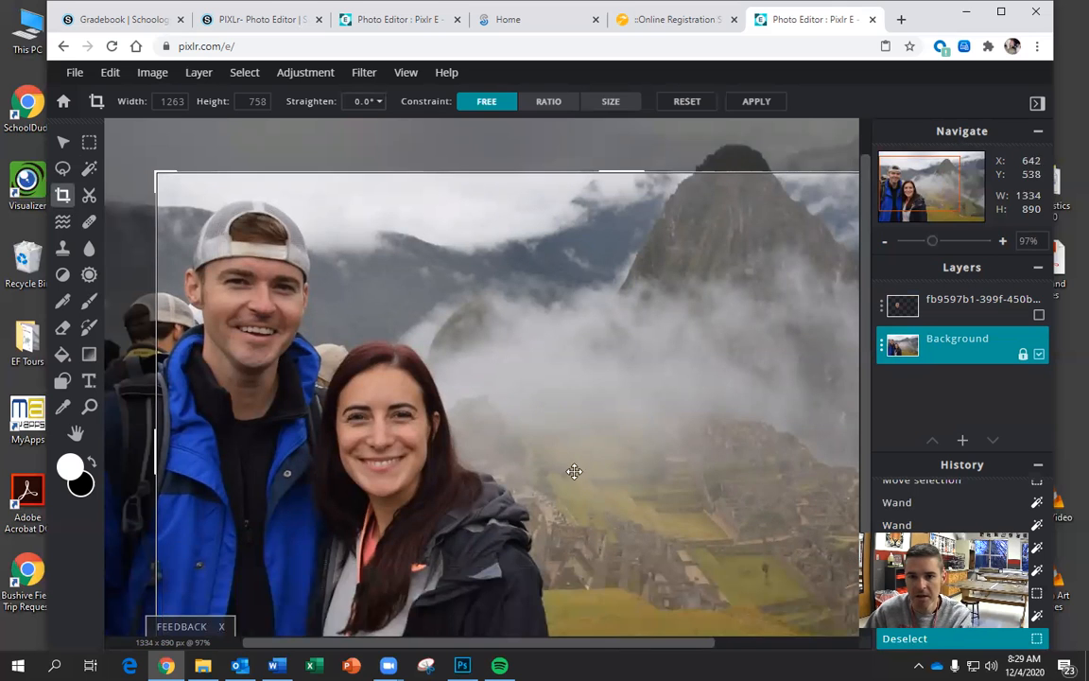
{"action": "key", "text": "Return"}
{"action": "left_click", "coordinate": [110, 72]}
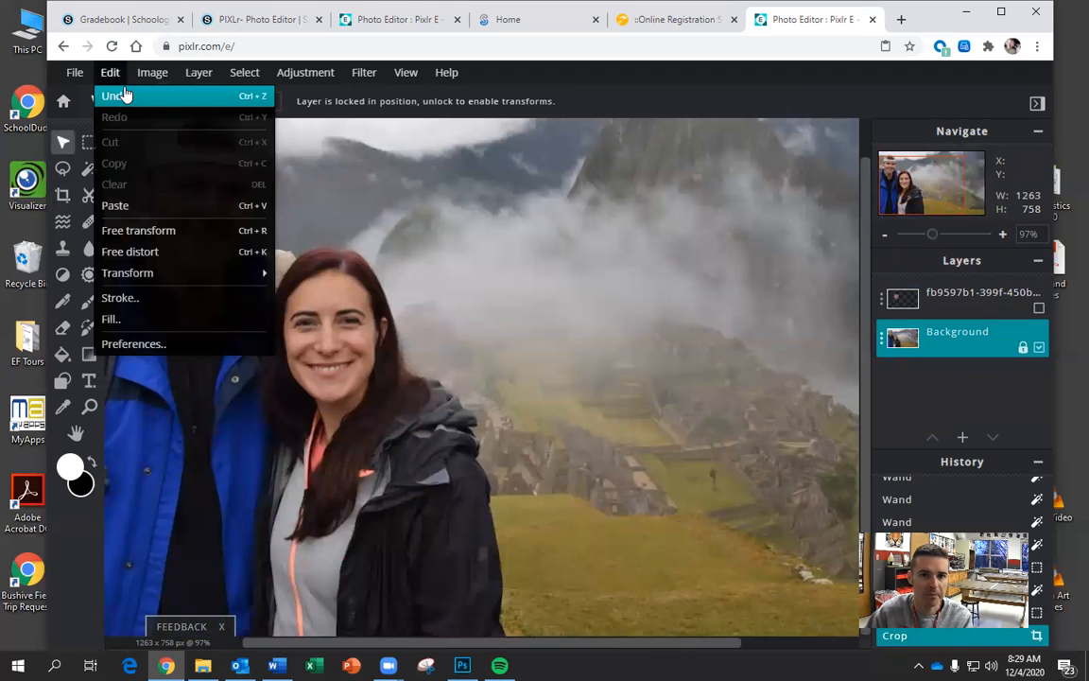
{"action": "left_click", "coordinate": [121, 93]}
Cut out a rectangular area around the man's head with the Cutout tool and undo the cutout
{"action": "left_click", "coordinate": [89, 194]}
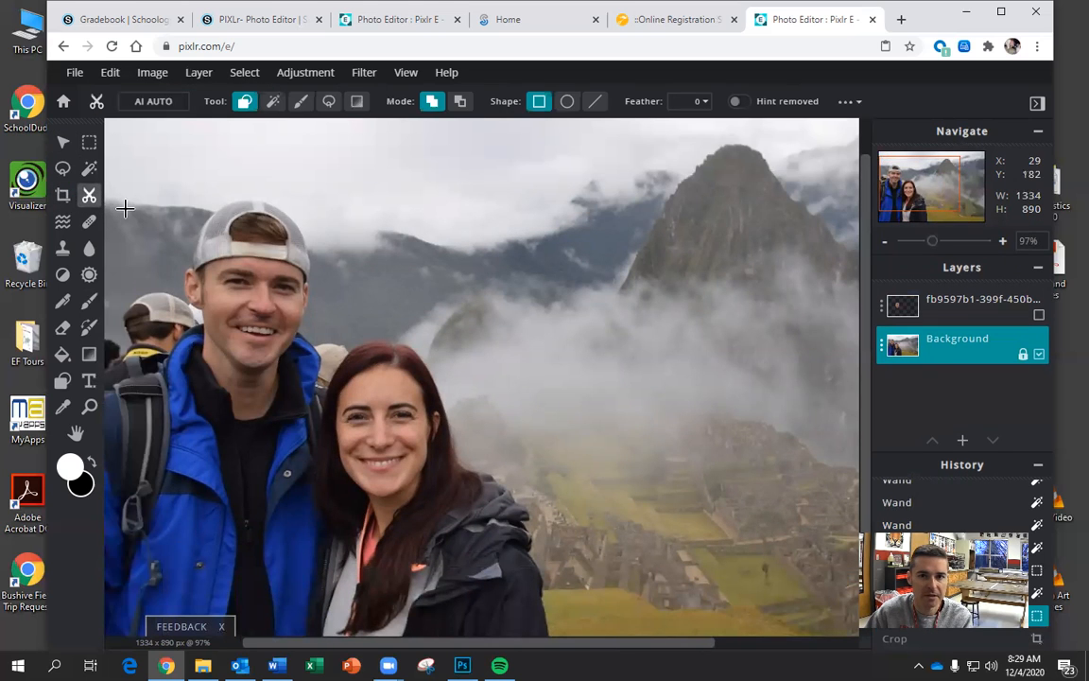
{"action": "left_click_drag", "start_coordinate": [188, 168], "coordinate": [143, 346]}
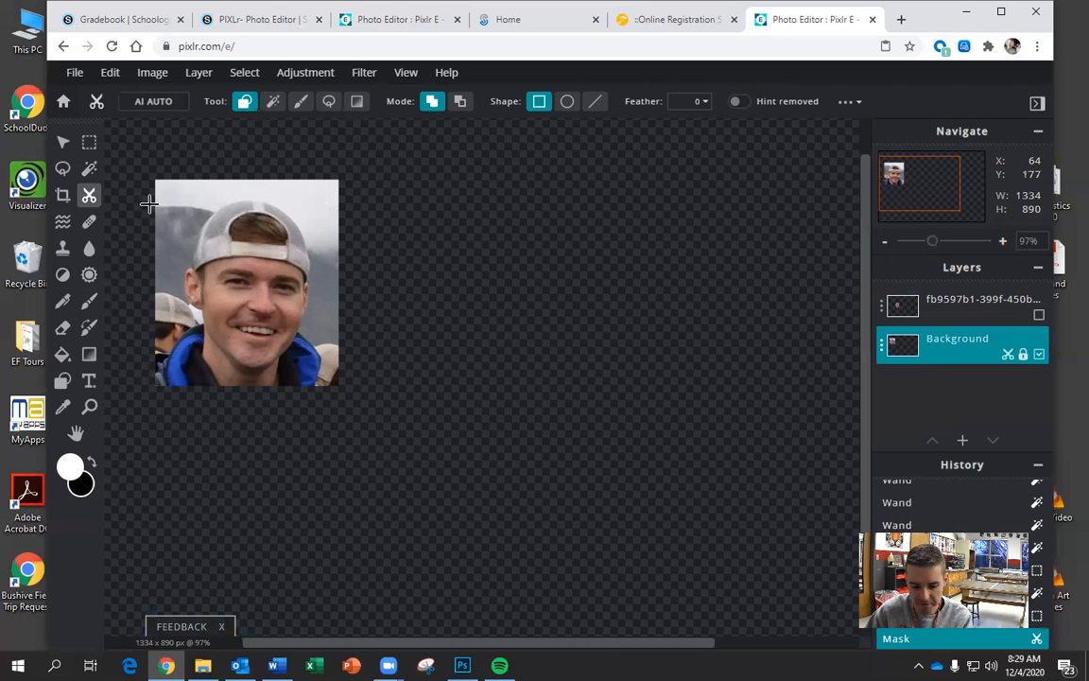
{"action": "key", "text": "ctrl+z"}
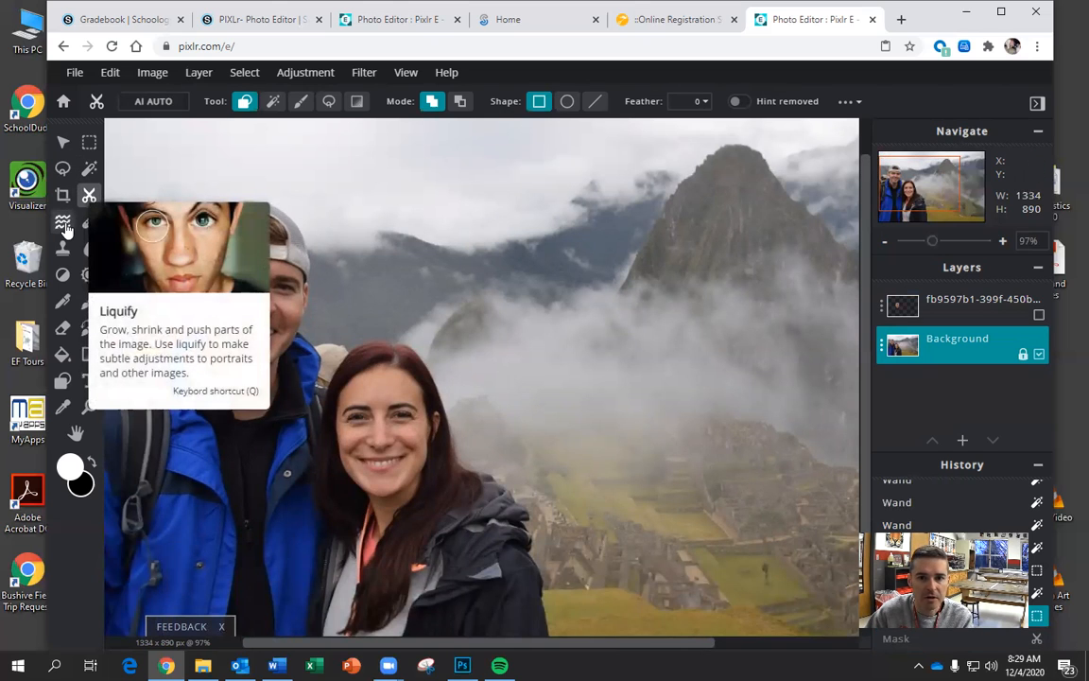
Enlarge the woman's eyes with the Liquify tool at size 50 and undo both strokes
{"action": "left_click", "coordinate": [63, 225]}
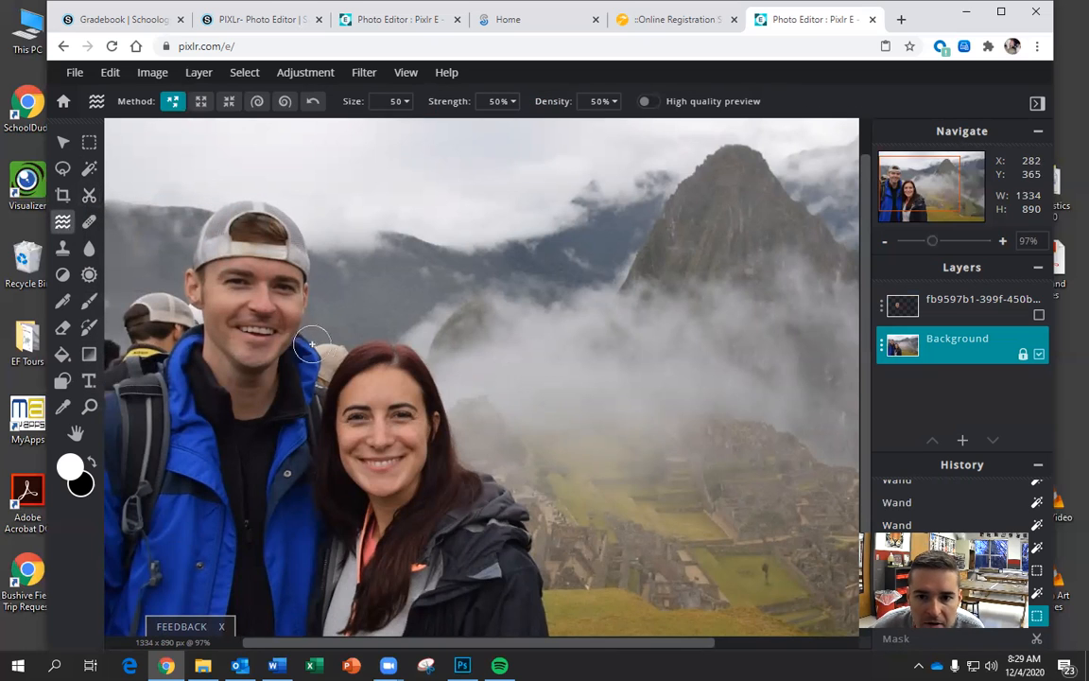
{"action": "mouse_move", "coordinate": [359, 417]}
{"action": "left_mouse_down"}
{"action": "mouse_move", "coordinate": [407, 416]}
{"action": "mouse_move", "coordinate": [397, 416]}
{"action": "mouse_move", "coordinate": [412, 442]}
{"action": "left_mouse_up"}
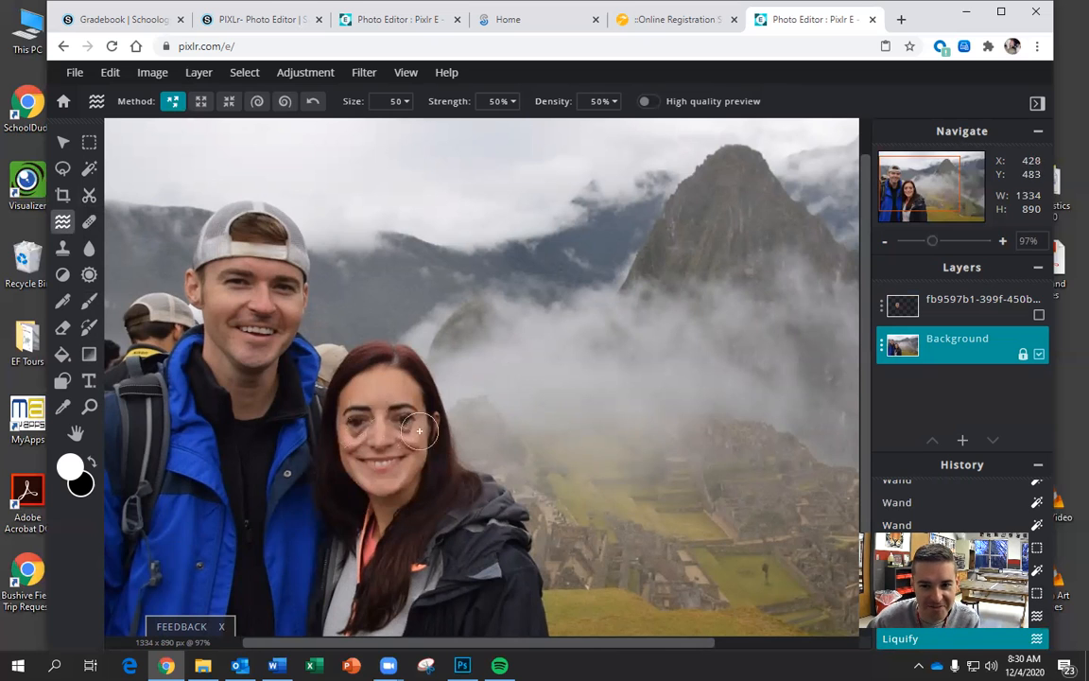
{"action": "key", "text": "ctrl+z"}
{"action": "key", "text": "ctrl+z"}
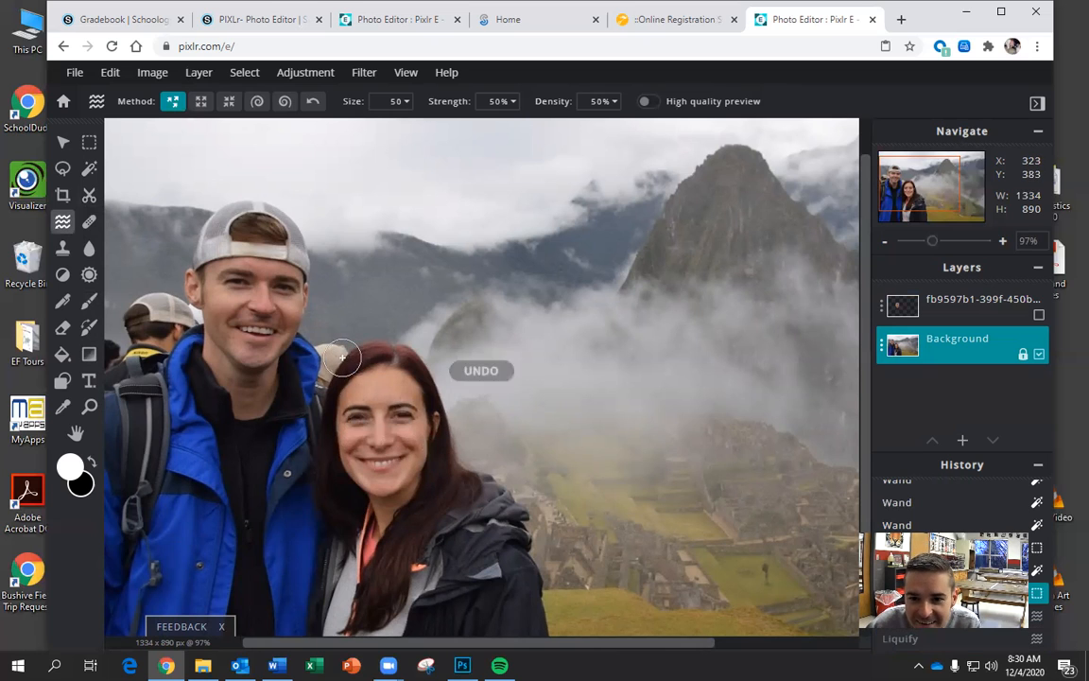
Retouch small blemishes and lines on the man's face with the Heal tool's Patch method at size 6
{"action": "left_click", "coordinate": [87, 225]}
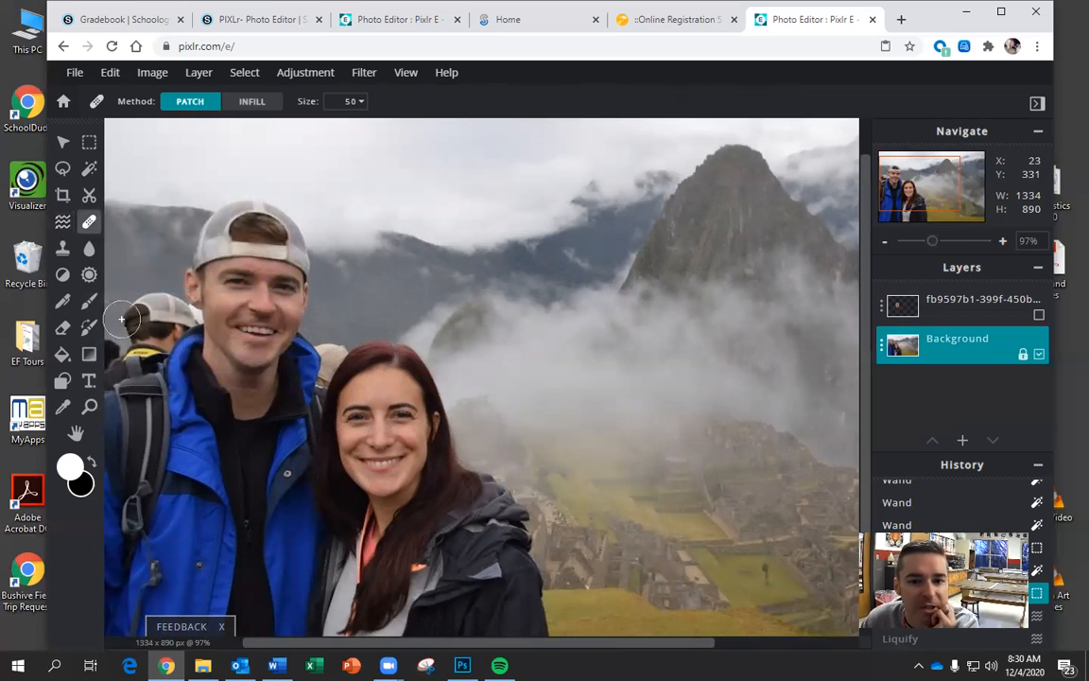
{"action": "left_click", "coordinate": [90, 407]}
{"action": "left_click", "coordinate": [249, 307]}
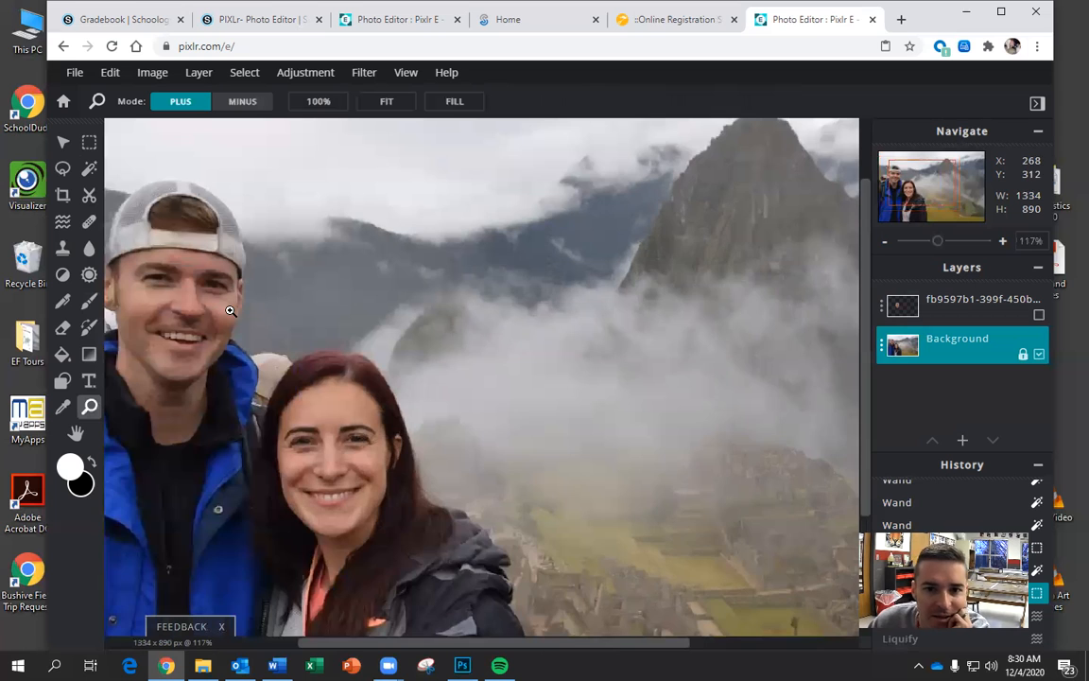
{"action": "left_click", "coordinate": [233, 311]}
{"action": "left_click", "coordinate": [232, 313]}
{"action": "left_click", "coordinate": [233, 314]}
{"action": "left_click_drag", "start_coordinate": [472, 643], "coordinate": [403, 643]}
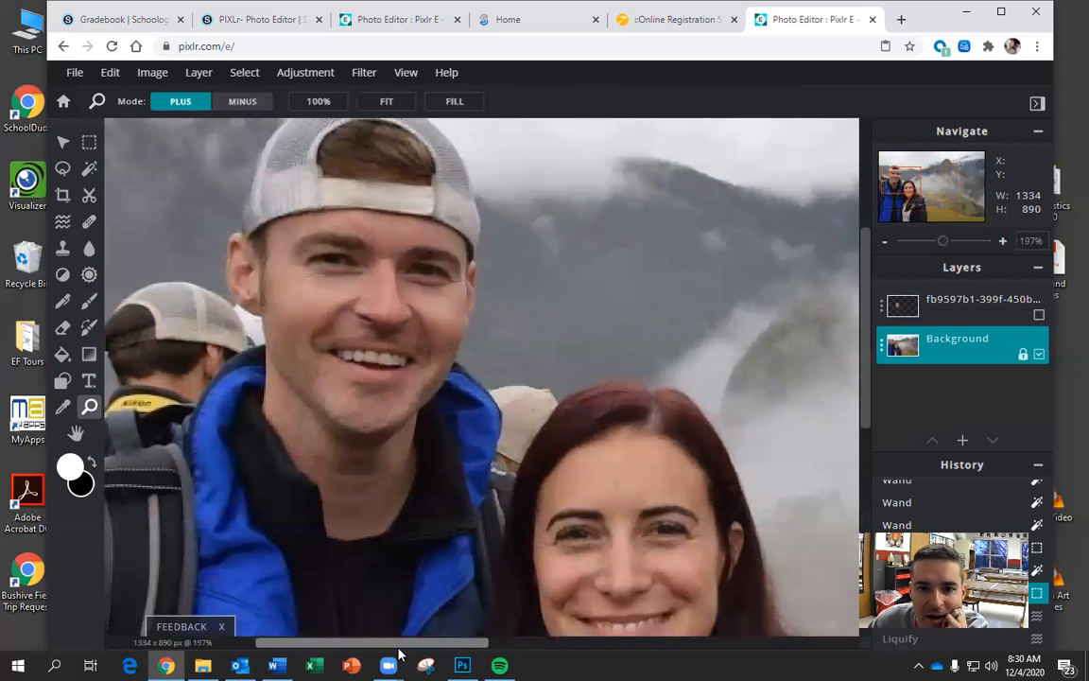
{"action": "left_click", "coordinate": [400, 290]}
{"action": "left_click", "coordinate": [400, 289]}
{"action": "left_click", "coordinate": [315, 243]}
{"action": "left_click", "coordinate": [340, 232]}
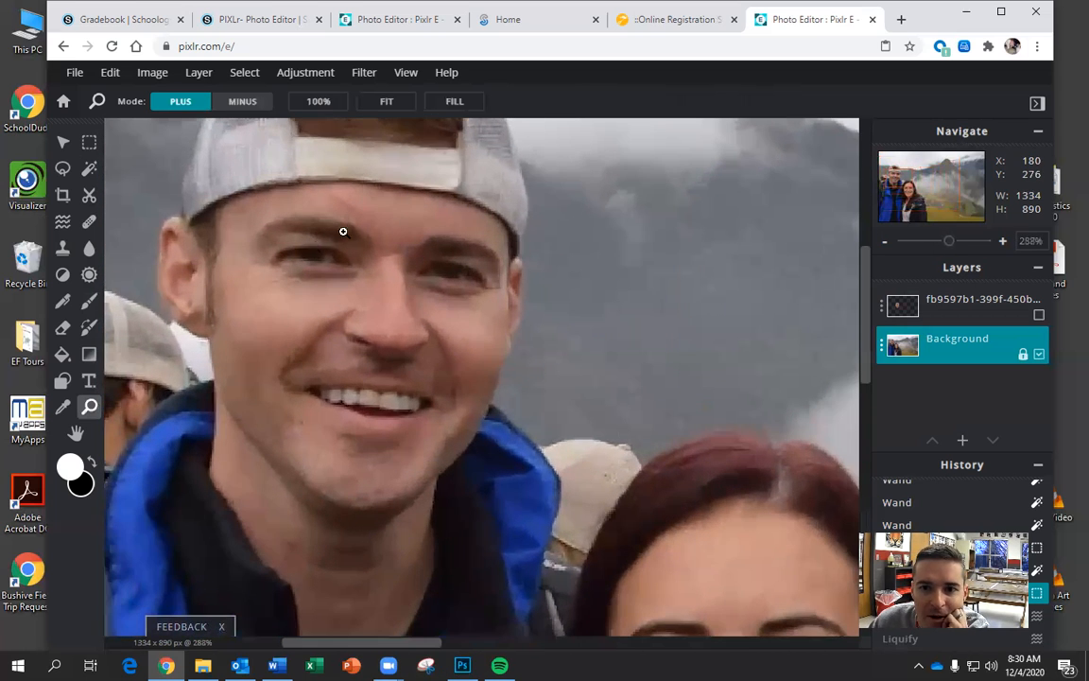
{"action": "left_click", "coordinate": [89, 223]}
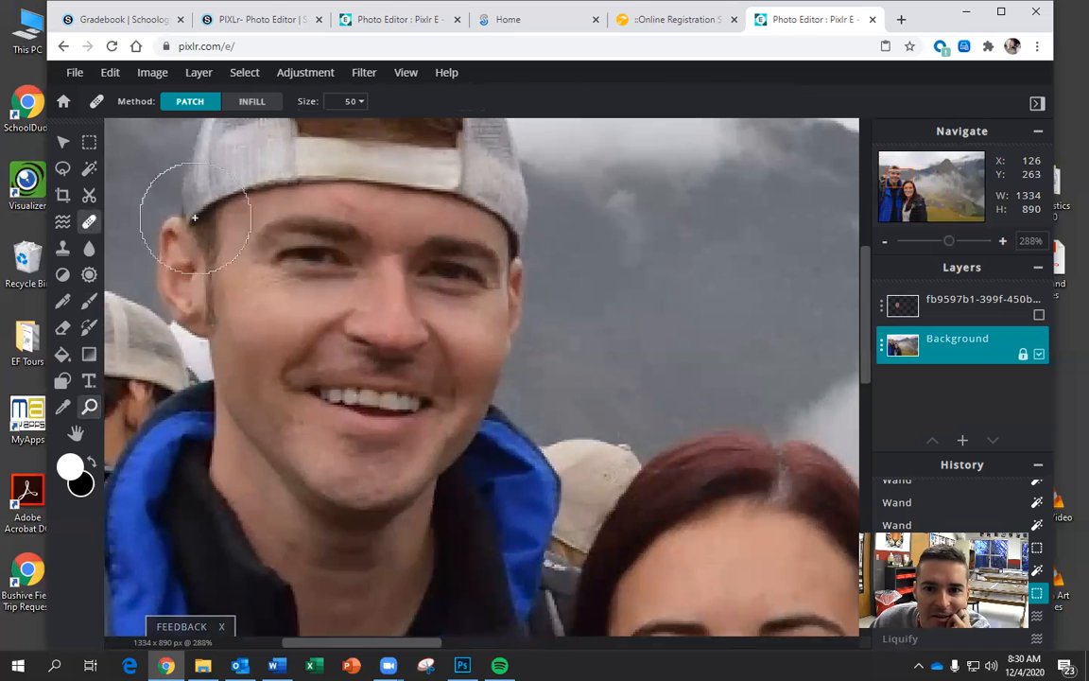
{"action": "left_click", "coordinate": [367, 104]}
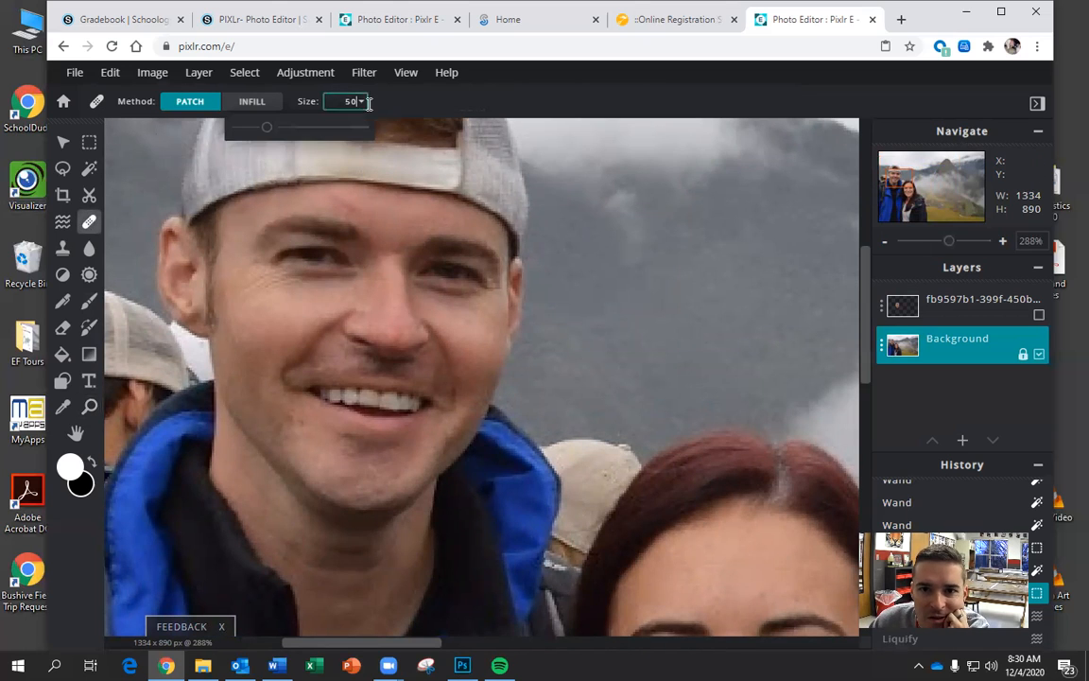
{"action": "left_click_drag", "start_coordinate": [267, 132], "coordinate": [244, 129]}
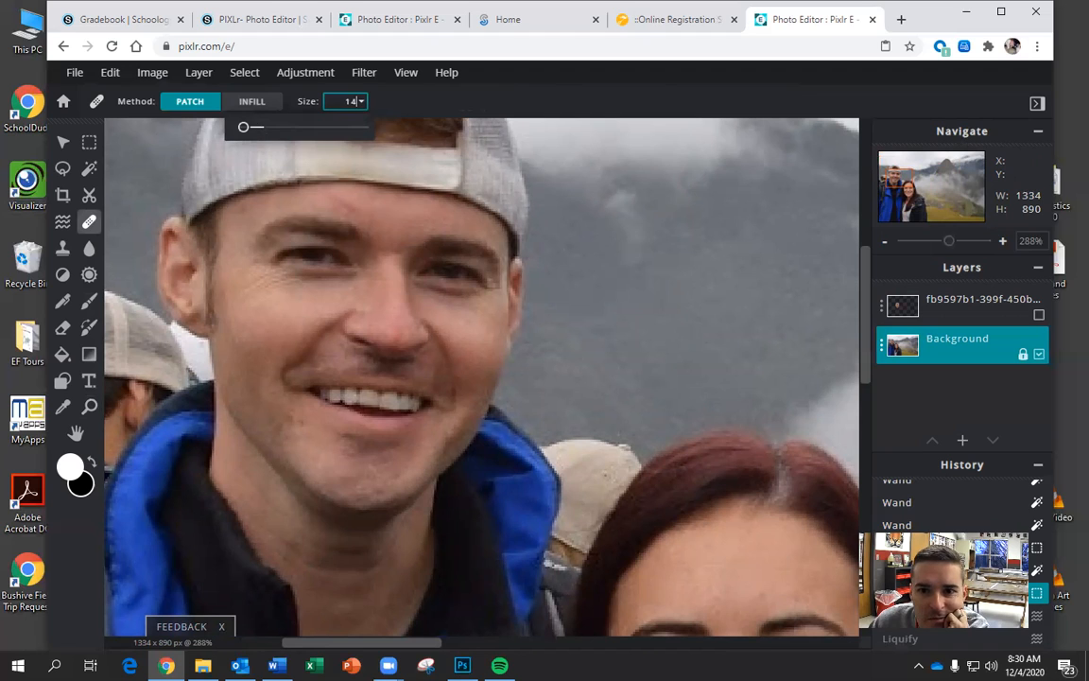
{"action": "left_click", "coordinate": [336, 198]}
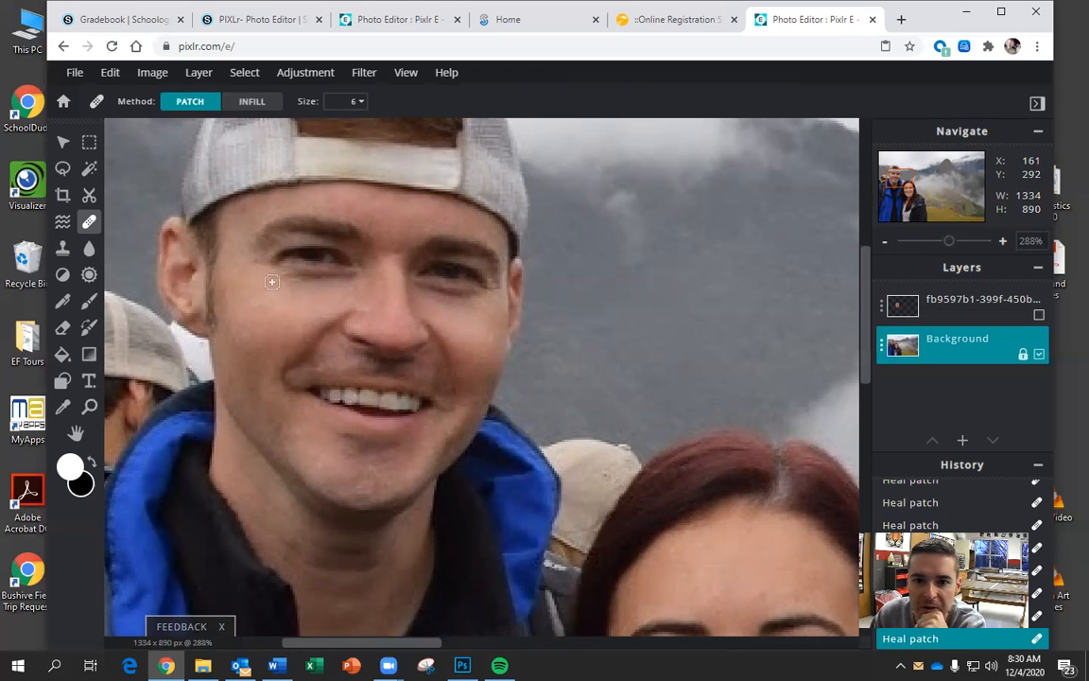
Set the clone source on the man's eye, clone his face onto the mountain background beside him, and undo the clone
{"action": "scroll", "coordinate": [696, 383], "scroll_direction": "down", "scroll_amount": 3}
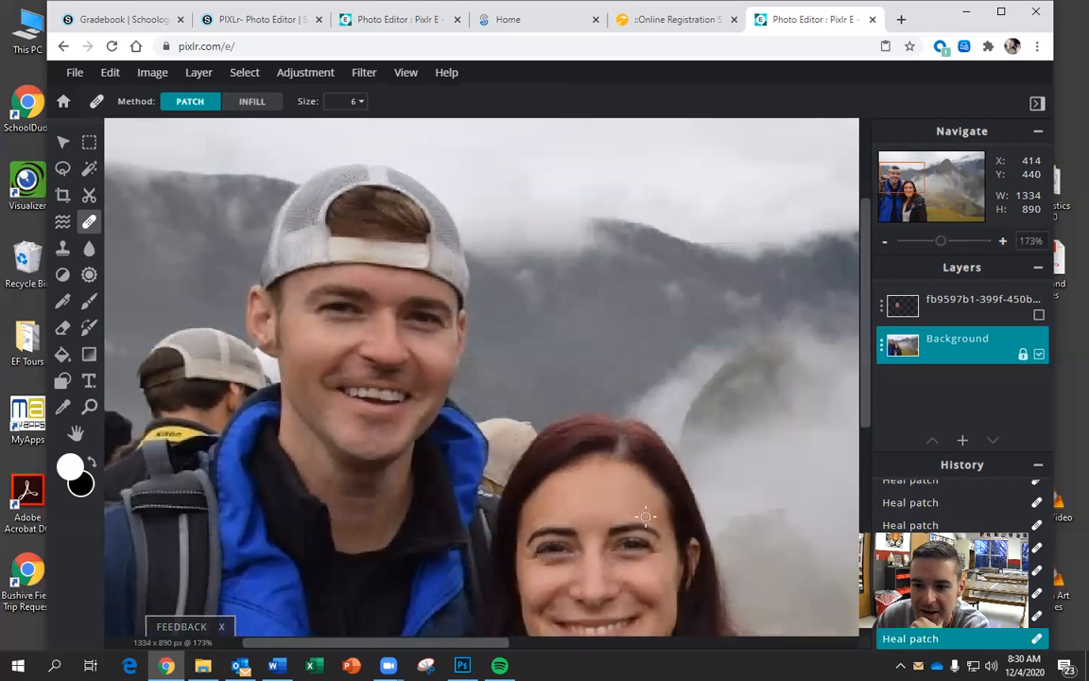
{"action": "left_click", "coordinate": [64, 253]}
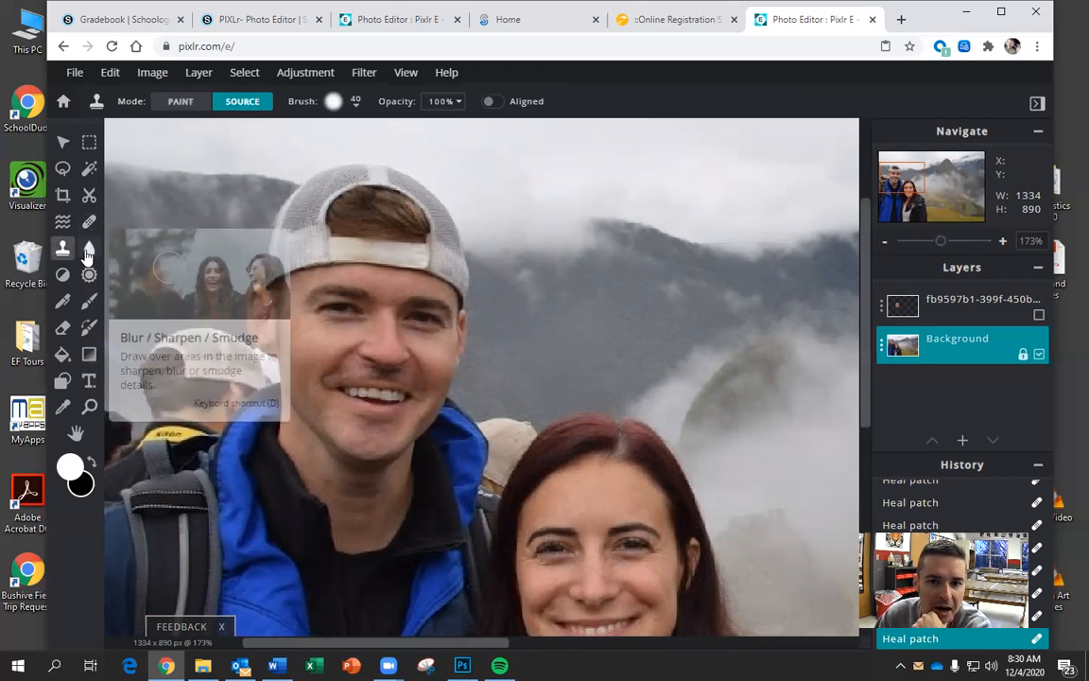
{"action": "left_click", "coordinate": [351, 305]}
{"action": "key", "text": "alt"}
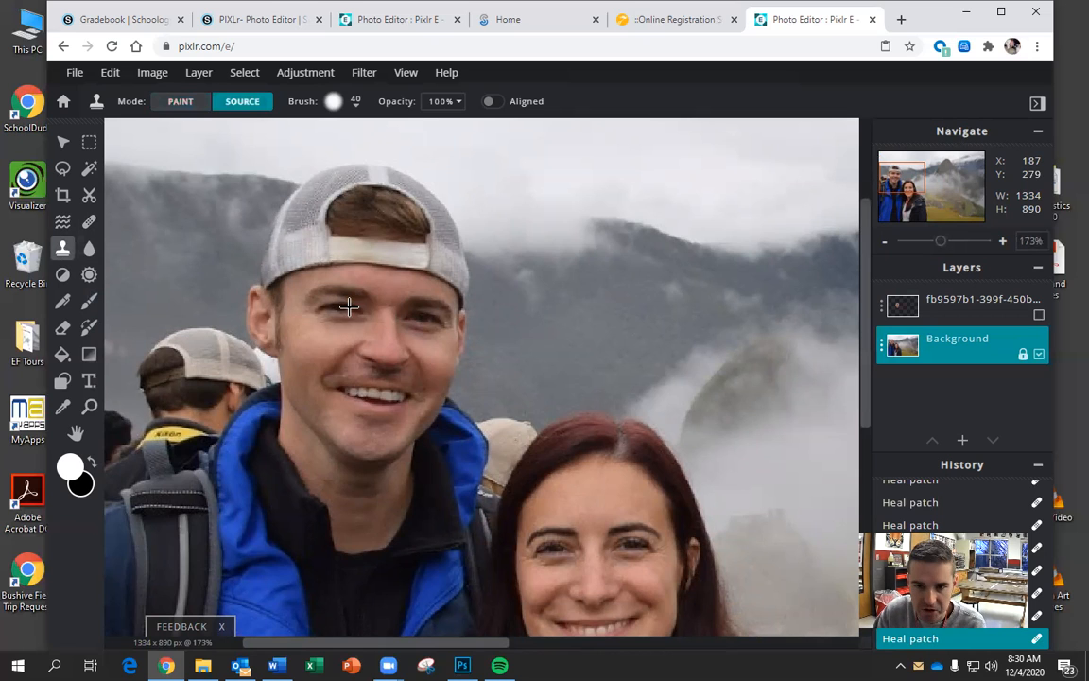
{"action": "left_click", "coordinate": [349, 322]}
{"action": "key", "text": "alt"}
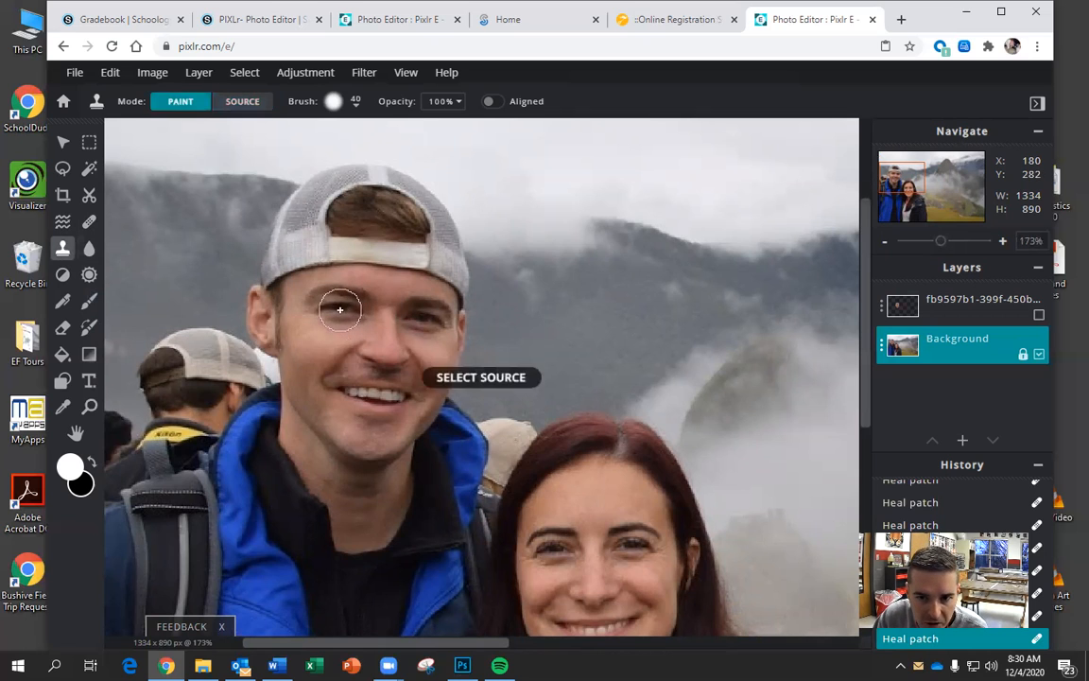
{"action": "left_click", "coordinate": [393, 276]}
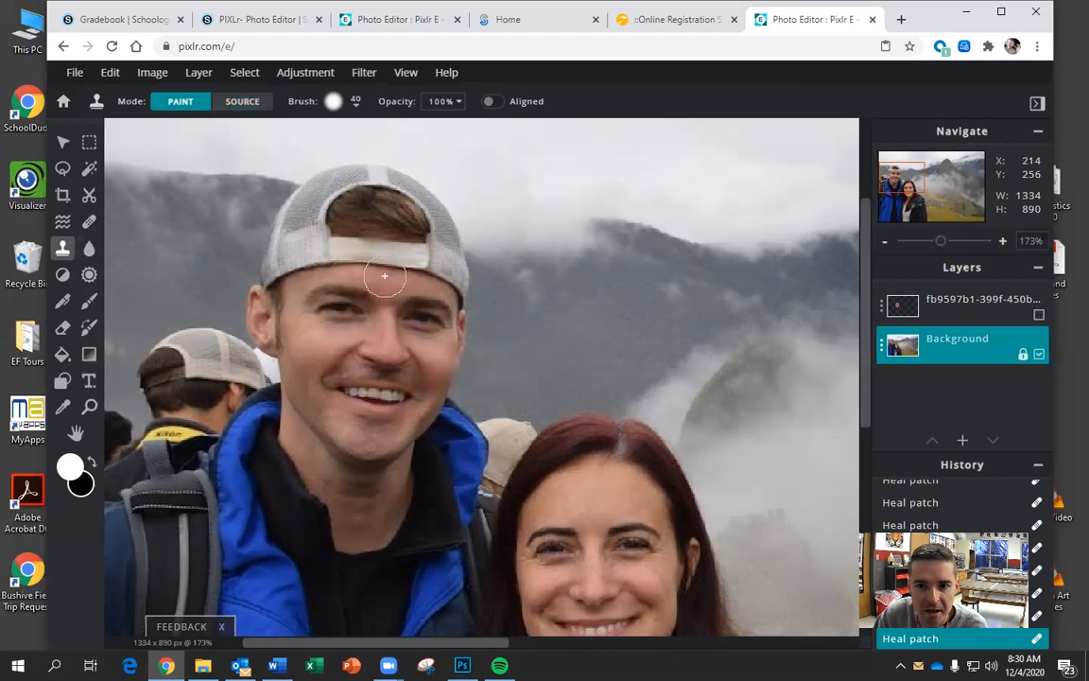
{"action": "key", "text": "alt"}
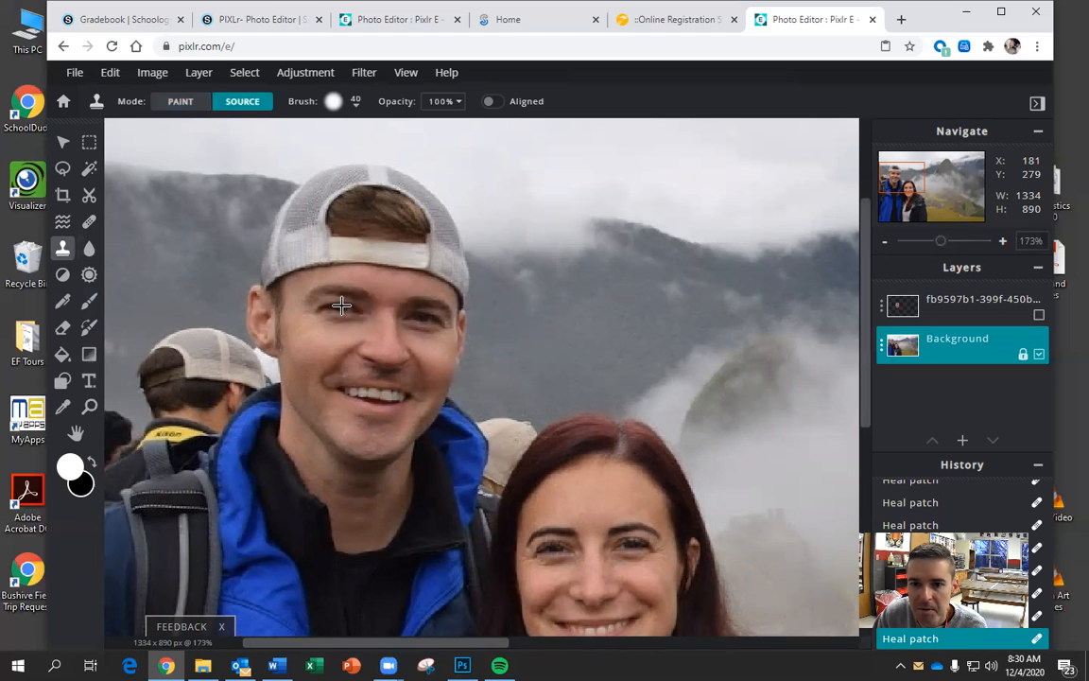
{"action": "left_click", "coordinate": [370, 295]}
{"action": "key", "text": "alt"}
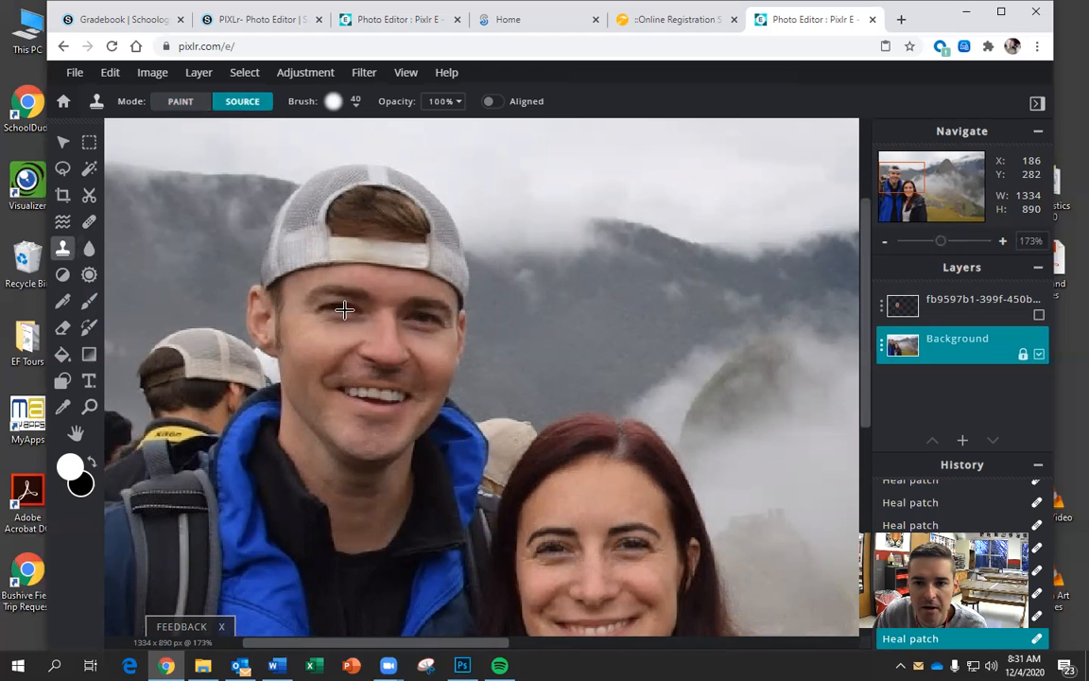
{"action": "left_click", "coordinate": [345, 308]}
{"action": "key", "text": "alt"}
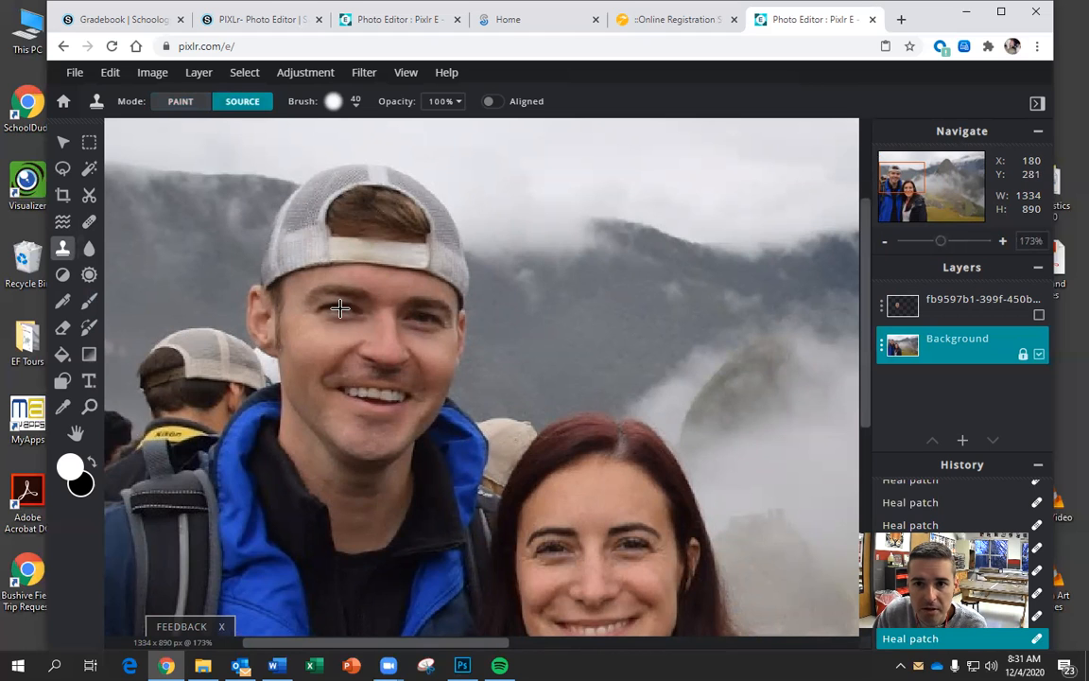
{"action": "left_click", "coordinate": [340, 308]}
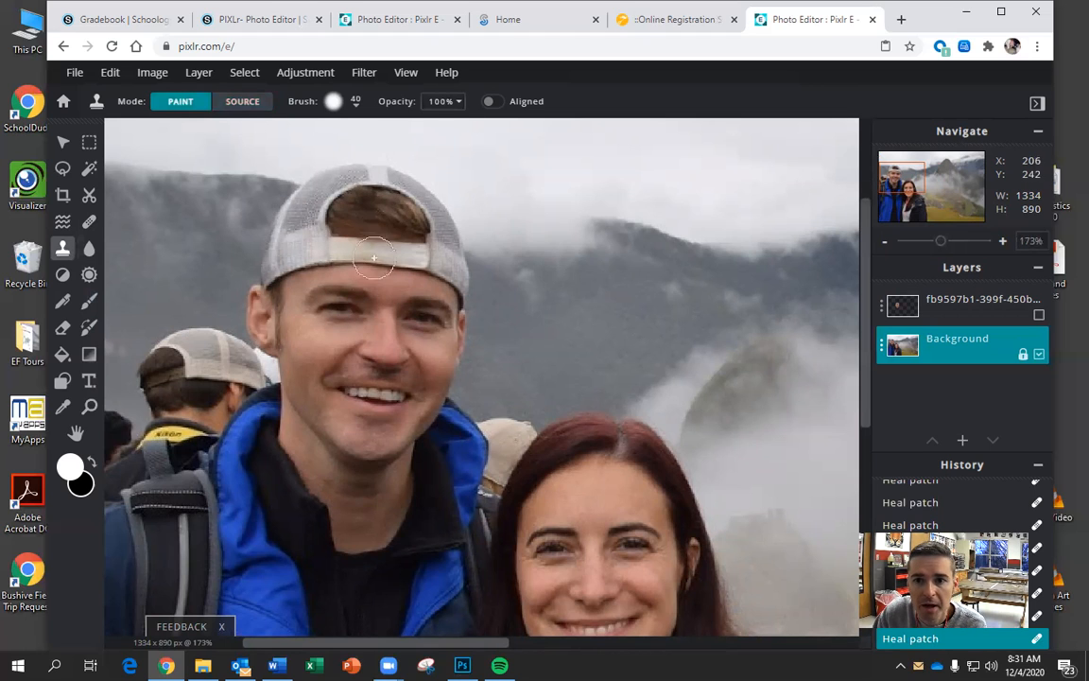
{"action": "mouse_move", "coordinate": [518, 348]}
{"action": "left_mouse_down"}
{"action": "mouse_move", "coordinate": [548, 344]}
{"action": "mouse_move", "coordinate": [541, 317]}
{"action": "mouse_move", "coordinate": [553, 342]}
{"action": "mouse_move", "coordinate": [573, 328]}
{"action": "mouse_move", "coordinate": [524, 364]}
{"action": "mouse_move", "coordinate": [548, 314]}
{"action": "mouse_move", "coordinate": [536, 304]}
{"action": "mouse_move", "coordinate": [506, 374]}
{"action": "mouse_move", "coordinate": [567, 384]}
{"action": "mouse_move", "coordinate": [583, 330]}
{"action": "mouse_move", "coordinate": [543, 305]}
{"action": "mouse_move", "coordinate": [501, 351]}
{"action": "mouse_move", "coordinate": [475, 349]}
{"action": "mouse_move", "coordinate": [536, 297]}
{"action": "left_mouse_up"}
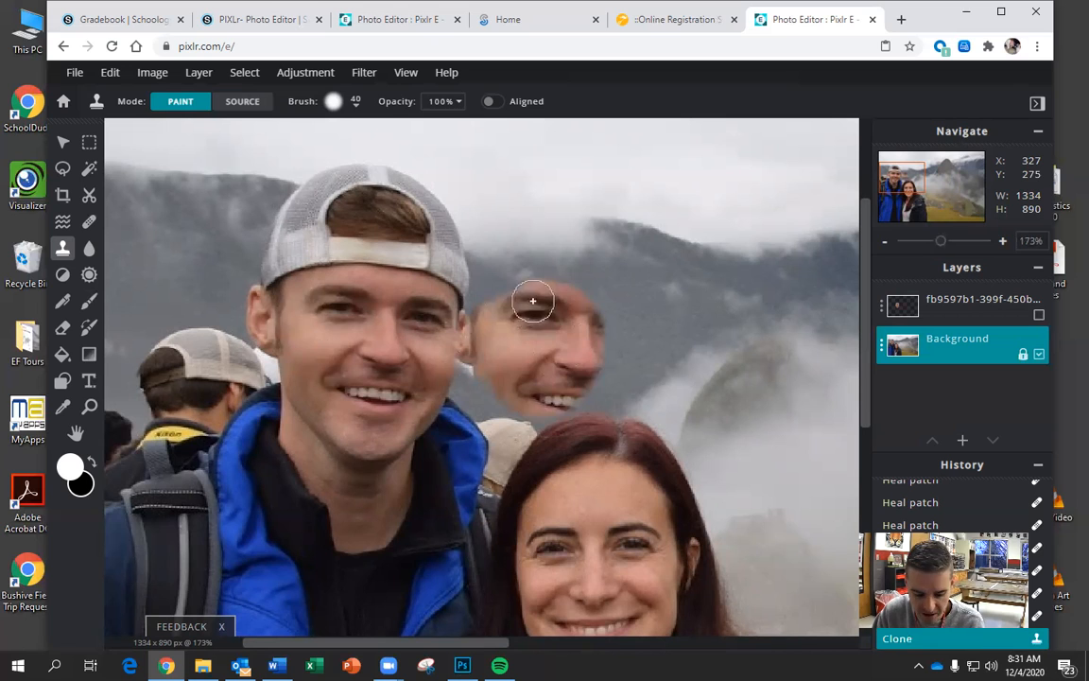
{"action": "key", "text": "ctrl+z"}
Clone the man's eye onto his forehead and his mouth onto his chin, and undo both clones
{"action": "left_click", "coordinate": [339, 307]}
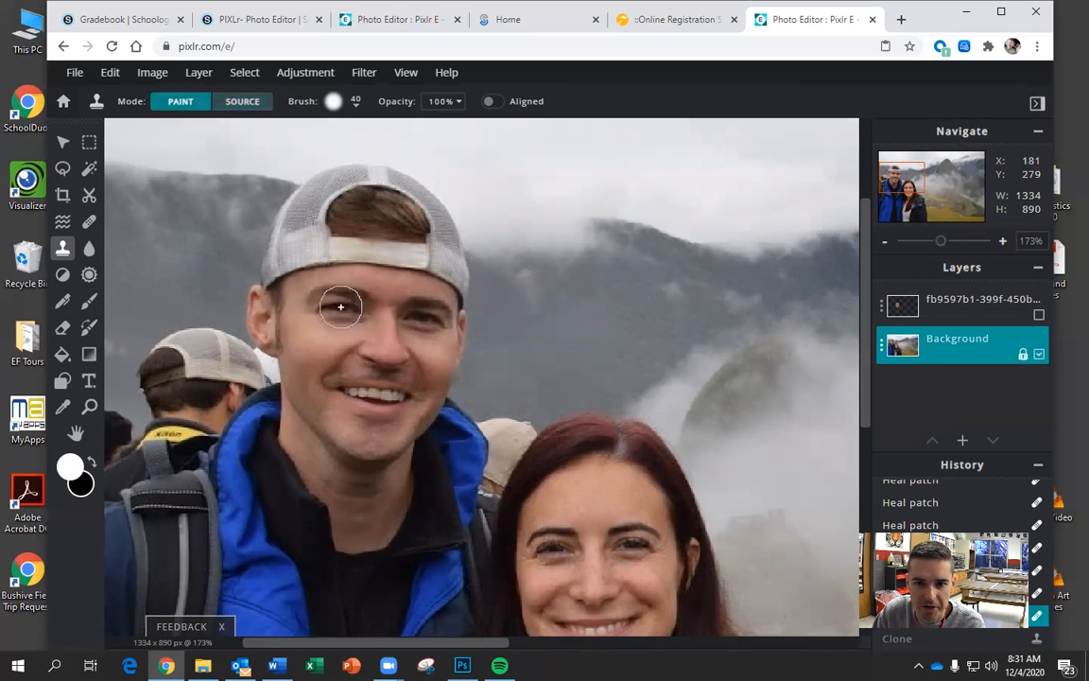
{"action": "mouse_move", "coordinate": [391, 270]}
{"action": "left_mouse_down"}
{"action": "mouse_move", "coordinate": [388, 244]}
{"action": "mouse_move", "coordinate": [391, 258]}
{"action": "left_mouse_up"}
{"action": "left_click", "coordinate": [381, 393]}
{"action": "mouse_move", "coordinate": [377, 432]}
{"action": "left_mouse_down"}
{"action": "mouse_move", "coordinate": [350, 419]}
{"action": "mouse_move", "coordinate": [402, 421]}
{"action": "left_mouse_up"}
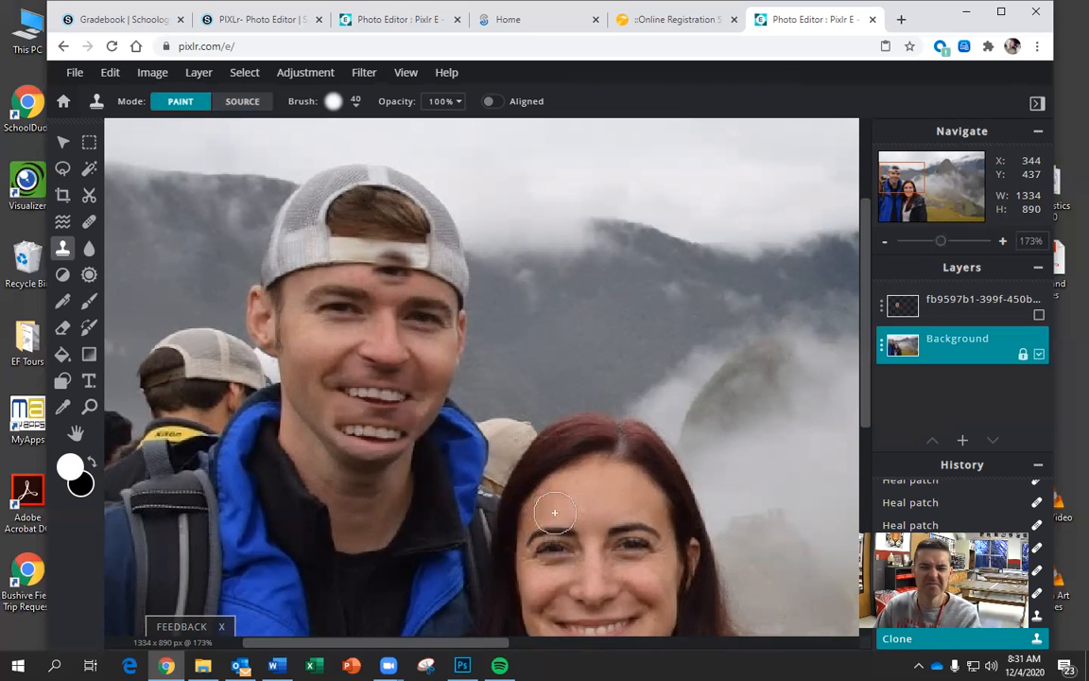
{"action": "key", "text": "ctrl+z"}
{"action": "key", "text": "ctrl+z"}
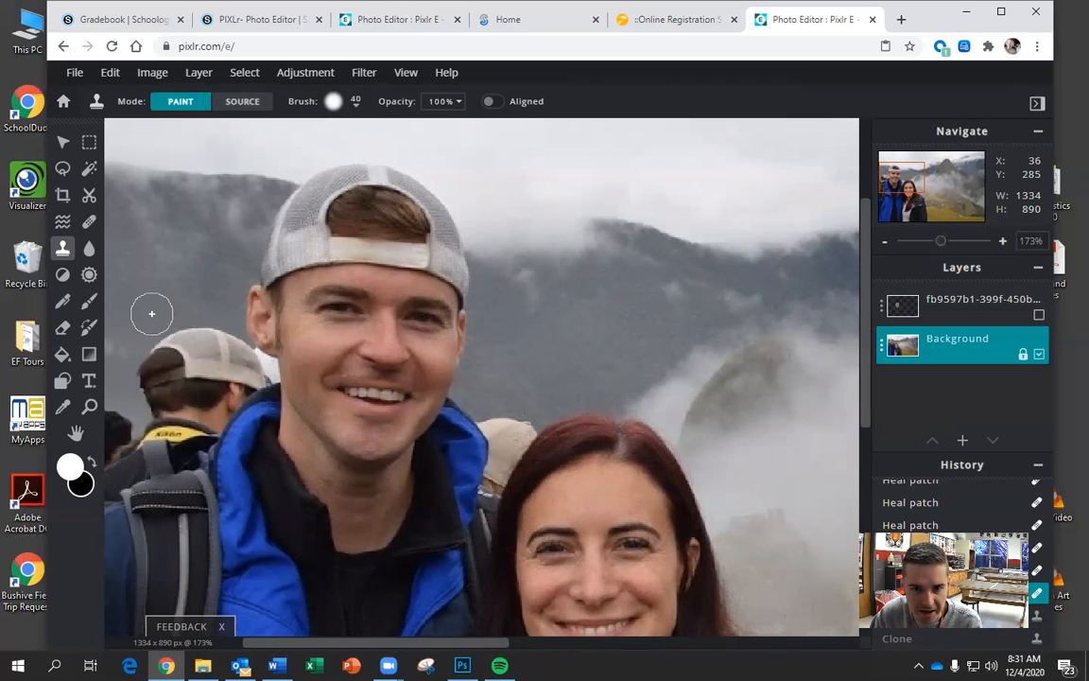
Clone the mountain background over the person in the cap standing behind the man's shoulder
{"action": "key", "text": "ctrl"}
{"action": "left_click", "coordinate": [143, 311], "text": "ctrl"}
{"action": "mouse_move", "coordinate": [175, 348]}
{"action": "left_mouse_down"}
{"action": "mouse_move", "coordinate": [223, 332]}
{"action": "mouse_move", "coordinate": [156, 353]}
{"action": "left_mouse_up"}
{"action": "key", "text": "ctrl"}
{"action": "mouse_move", "coordinate": [145, 395]}
{"action": "left_mouse_down"}
{"action": "mouse_move", "coordinate": [195, 359]}
{"action": "mouse_move", "coordinate": [204, 326]}
{"action": "left_mouse_up"}
{"action": "key", "text": "ctrl"}
{"action": "mouse_move", "coordinate": [148, 408]}
{"action": "left_mouse_down"}
{"action": "mouse_move", "coordinate": [186, 394]}
{"action": "mouse_move", "coordinate": [204, 362]}
{"action": "mouse_move", "coordinate": [202, 330]}
{"action": "mouse_move", "coordinate": [236, 338]}
{"action": "mouse_move", "coordinate": [218, 371]}
{"action": "left_mouse_up"}
{"action": "left_click", "coordinate": [177, 342], "text": "ctrl"}
{"action": "left_click", "coordinate": [212, 338], "text": "ctrl"}
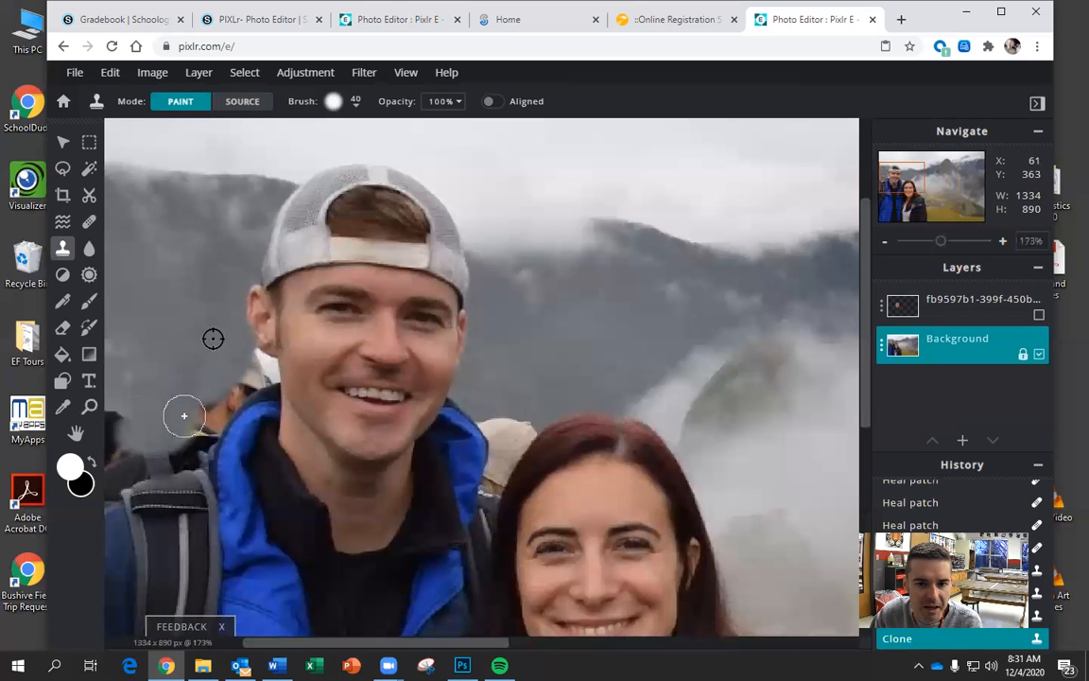
Clone background over the dark remnants at the photo's left edge and reduce the clone brush size to 17 px
{"action": "left_click", "coordinate": [119, 436], "text": "ctrl"}
{"action": "left_click", "coordinate": [113, 452]}
{"action": "left_click", "coordinate": [162, 372], "text": "ctrl"}
{"action": "left_click_drag", "start_coordinate": [116, 417], "coordinate": [114, 461]}
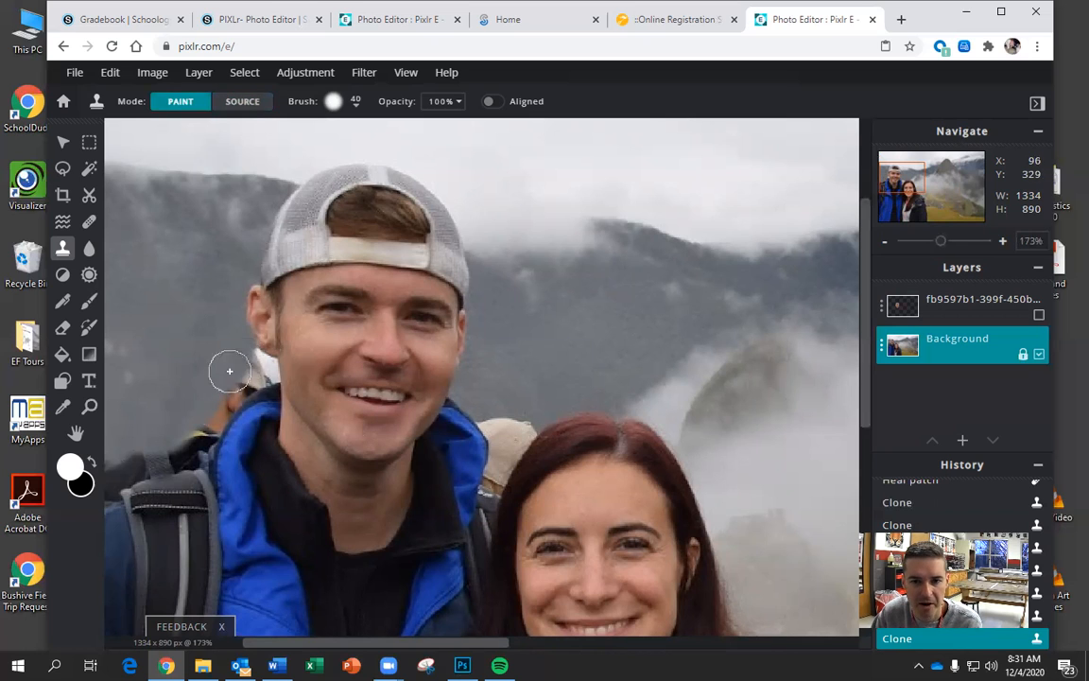
{"action": "left_click", "coordinate": [355, 107]}
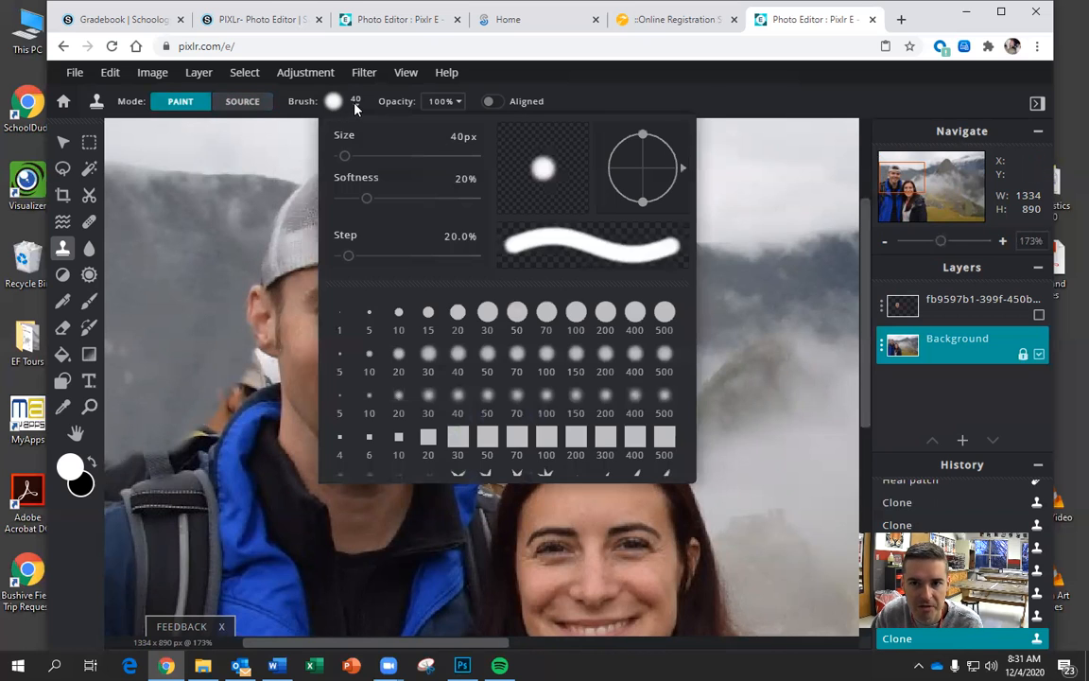
{"action": "left_click_drag", "start_coordinate": [346, 158], "coordinate": [341, 156]}
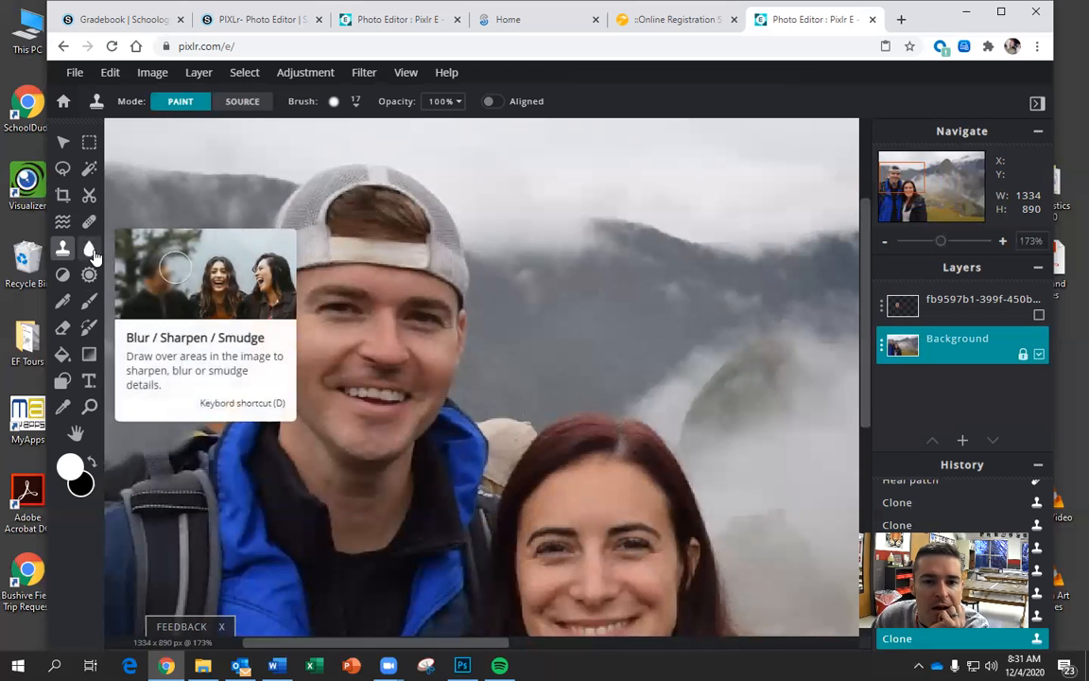
Blur the man's mouth with a 50 px brush at strength 40 and undo the blur strokes
{"action": "left_click", "coordinate": [92, 252]}
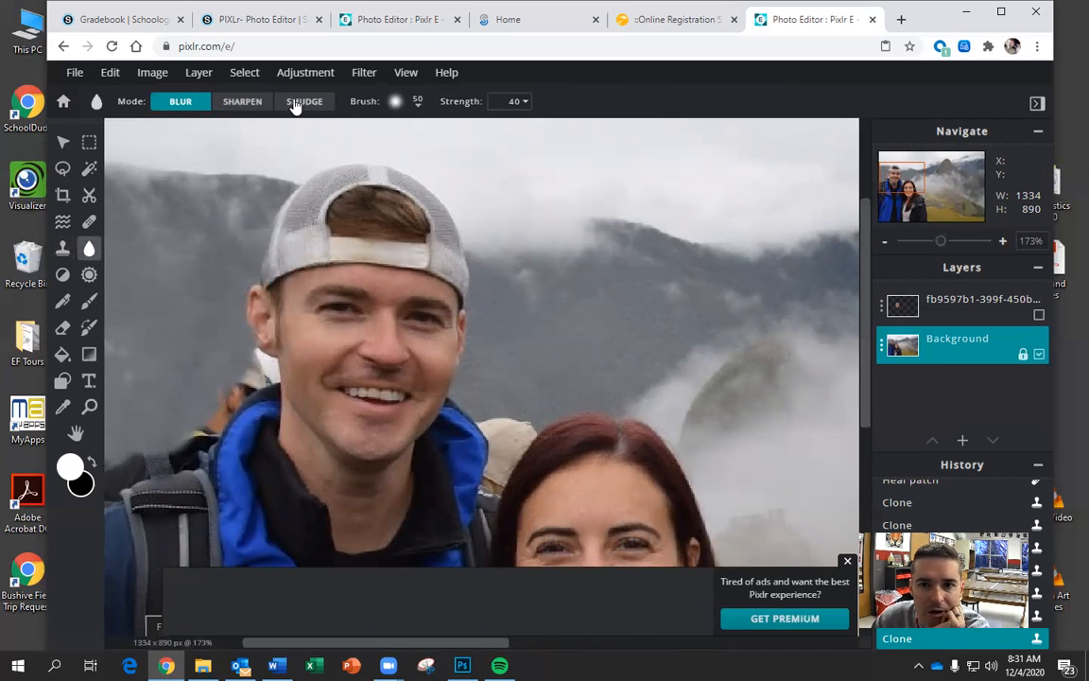
{"action": "left_click", "coordinate": [365, 395]}
{"action": "left_click_drag", "start_coordinate": [365, 395], "coordinate": [406, 388]}
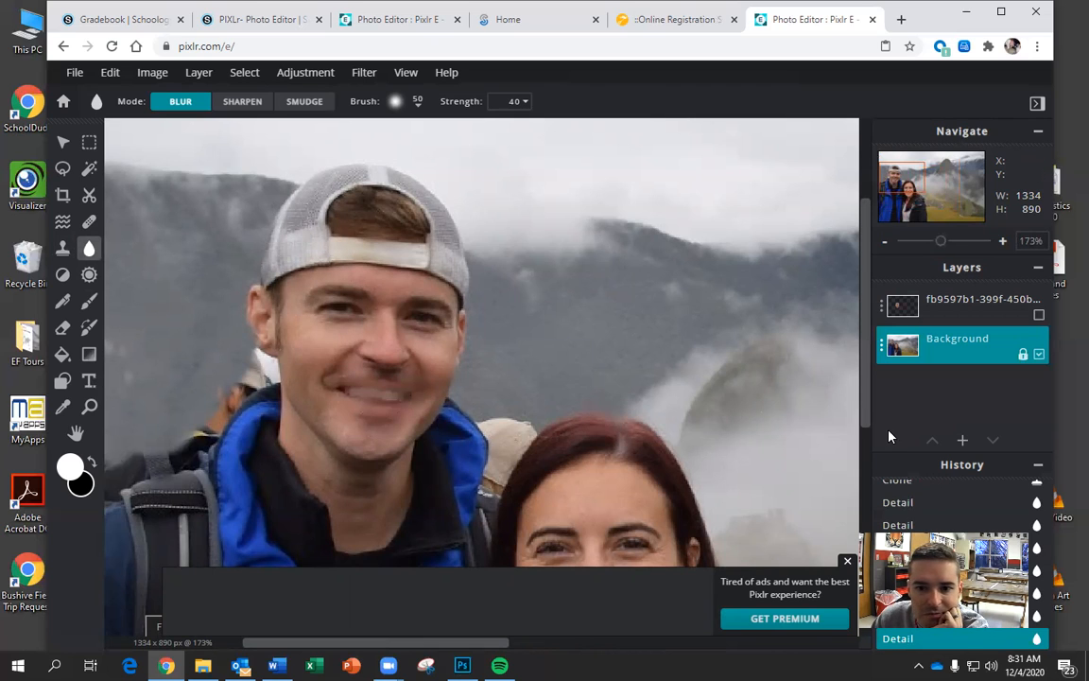
{"action": "key", "text": "ctrl+z"}
{"action": "key", "text": "ctrl+z"}
{"action": "key", "text": "ctrl+z"}
{"action": "key", "text": "ctrl+z"}
{"action": "key", "text": "ctrl+z"}
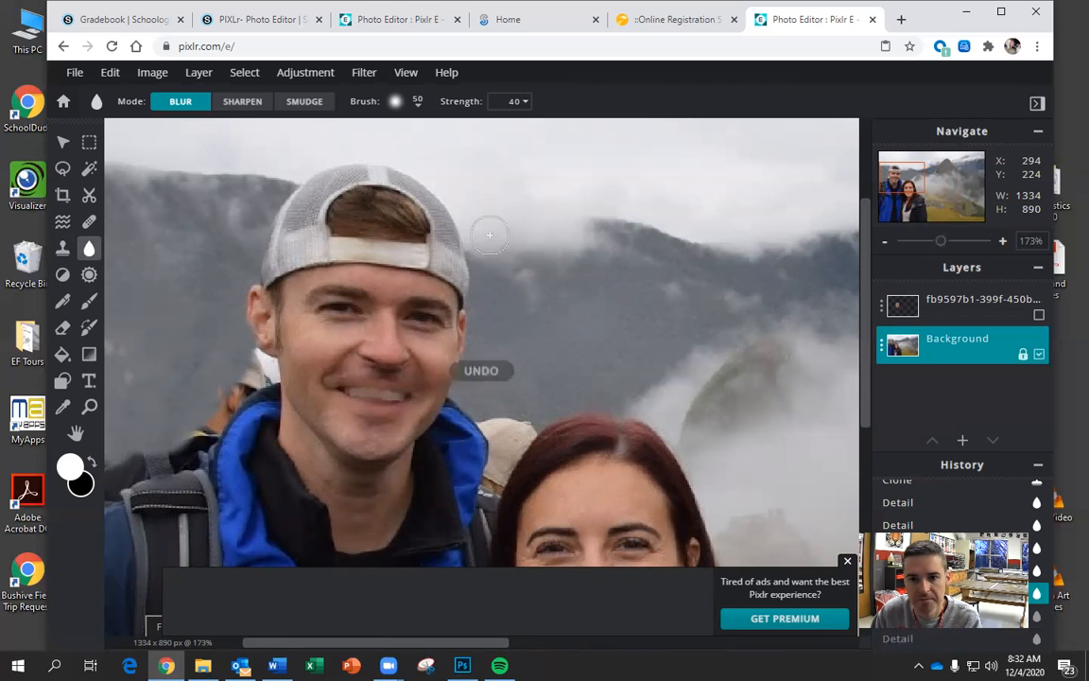
{"action": "key", "text": "ctrl+z"}
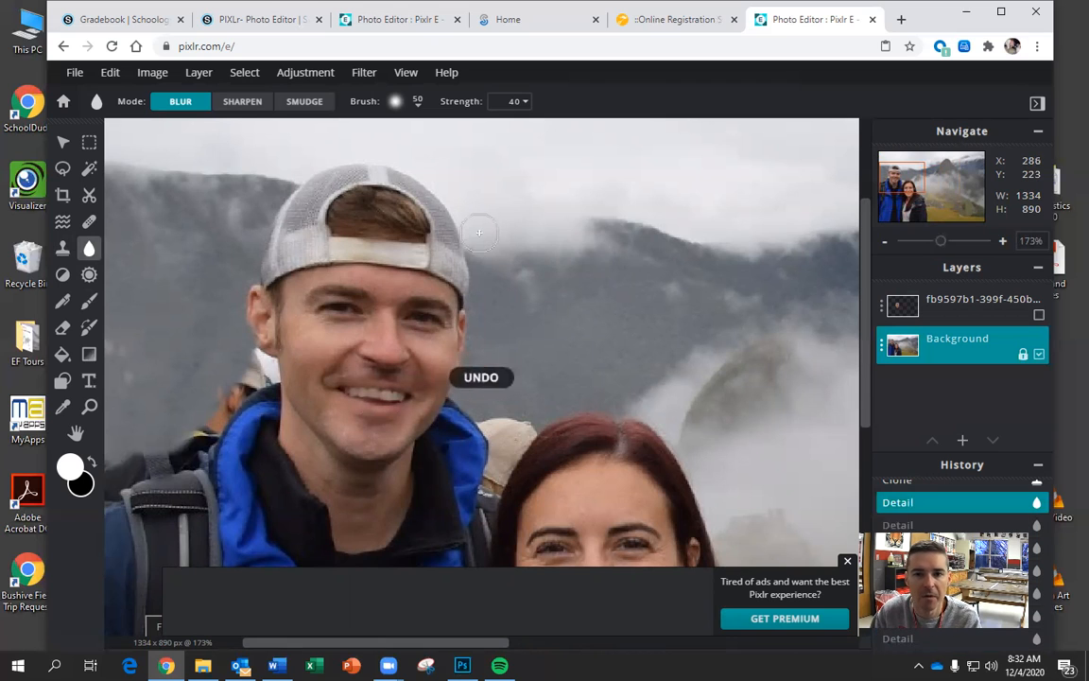
Sharpen the man's mouth with a 50 px brush at strength 40 and undo the sharpening strokes
{"action": "left_click", "coordinate": [237, 101]}
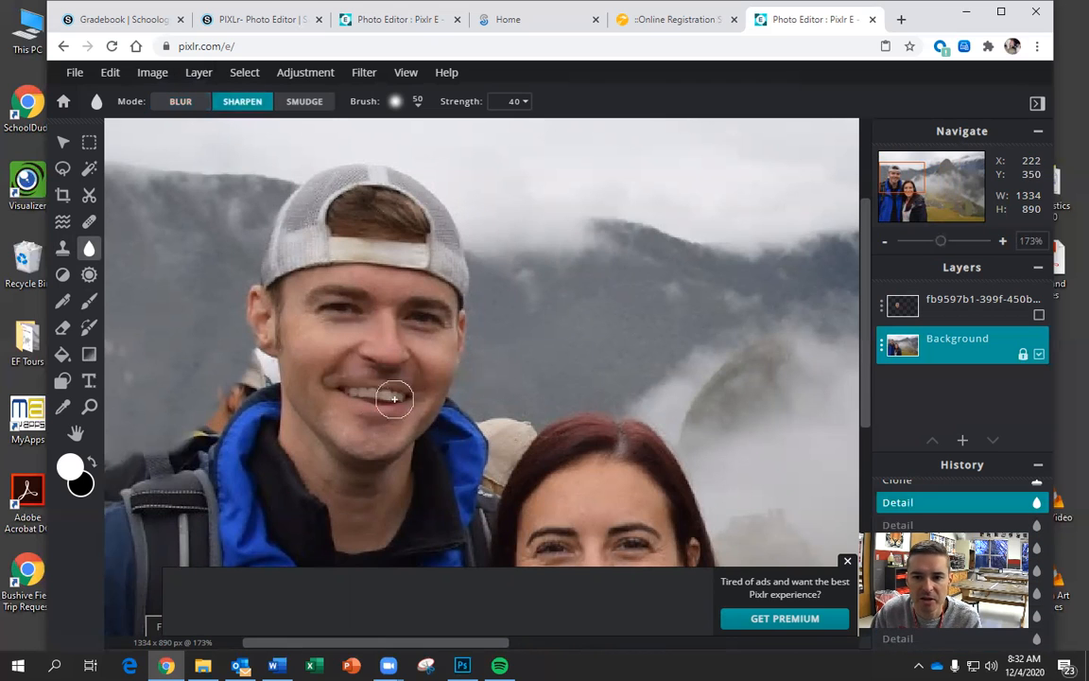
{"action": "left_click_drag", "start_coordinate": [384, 389], "coordinate": [375, 382]}
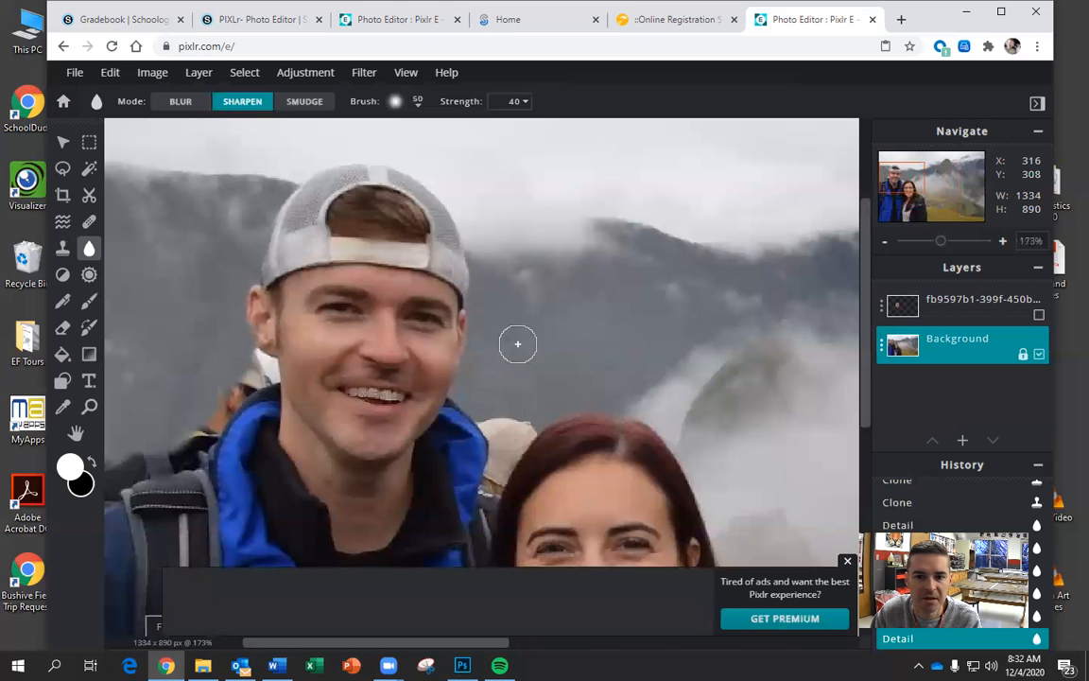
{"action": "key", "text": "ctrl+z"}
{"action": "key", "text": "ctrl+z"}
{"action": "key", "text": "ctrl+z"}
{"action": "key", "text": "ctrl+z"}
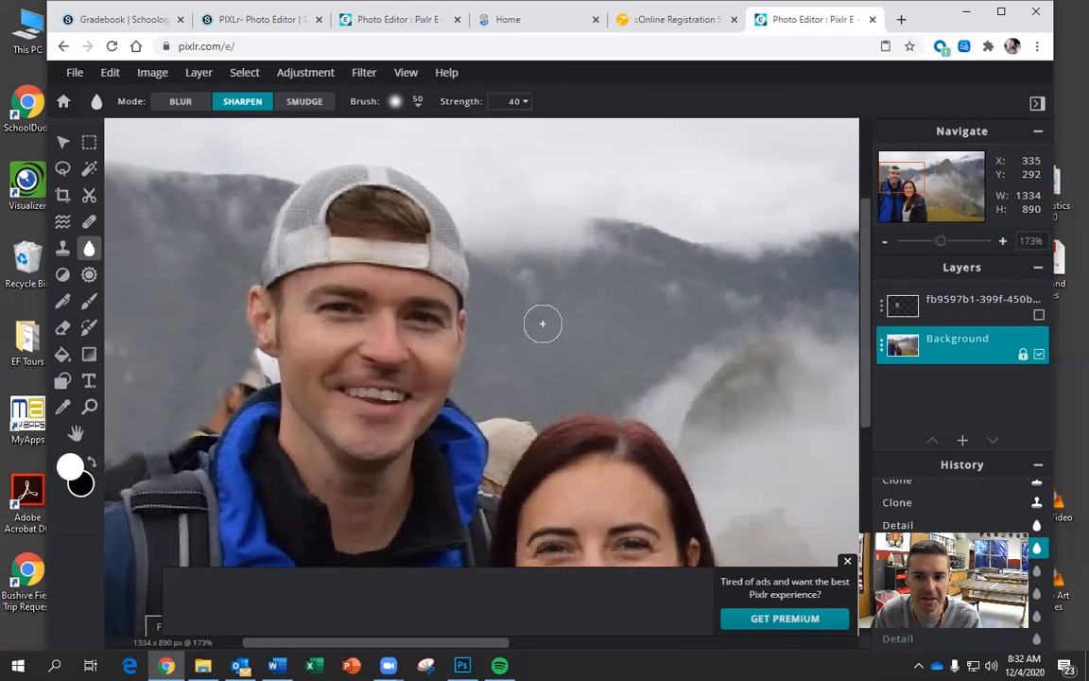
{"action": "key", "text": "ctrl+z"}
Smudge the man's mouth with the 50 px brush at strength 40 and undo the smudge
{"action": "left_click", "coordinate": [301, 102]}
{"action": "left_click_drag", "start_coordinate": [330, 374], "coordinate": [367, 364]}
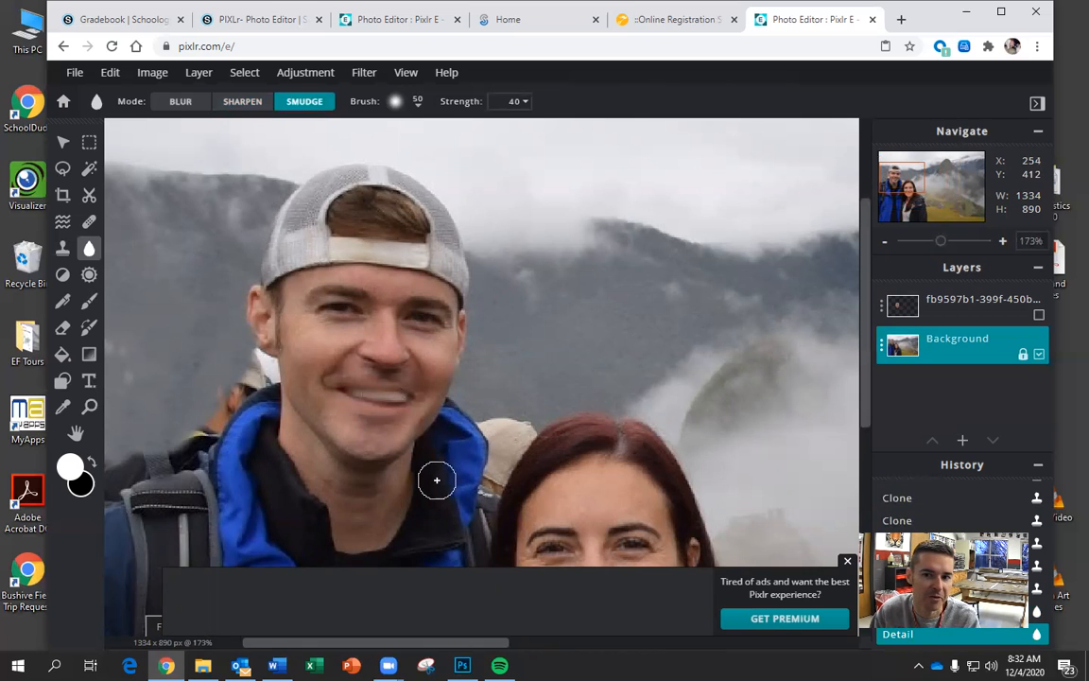
{"action": "key", "text": "ctrl+z"}
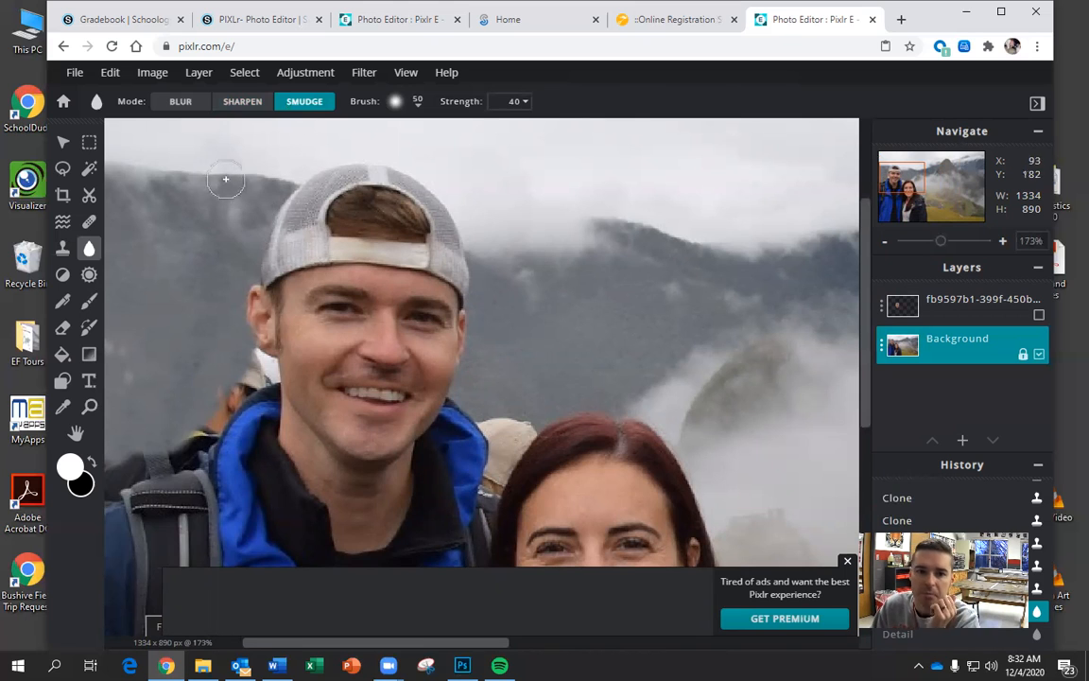
Lighten the midtones around the man's eyes and darken those along his neck and chin with a 40 px toning brush at strength 30
{"action": "left_click", "coordinate": [64, 276]}
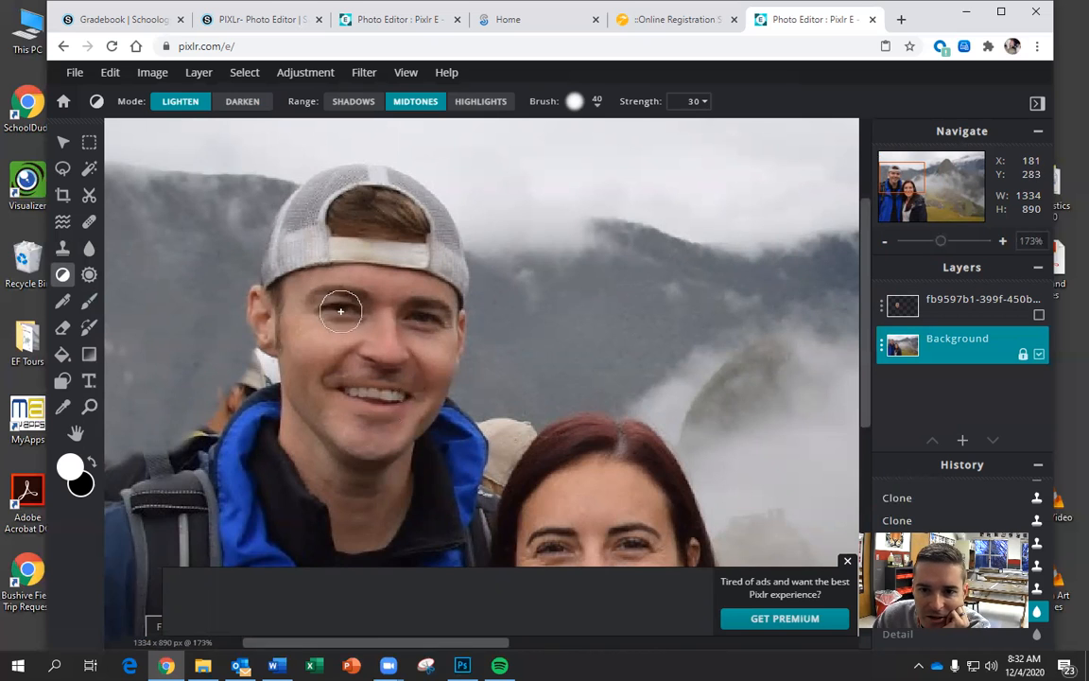
{"action": "mouse_move", "coordinate": [354, 311]}
{"action": "left_mouse_down"}
{"action": "mouse_move", "coordinate": [320, 306]}
{"action": "mouse_move", "coordinate": [313, 315]}
{"action": "mouse_move", "coordinate": [363, 312]}
{"action": "left_mouse_up"}
{"action": "left_click_drag", "start_coordinate": [401, 323], "coordinate": [433, 318]}
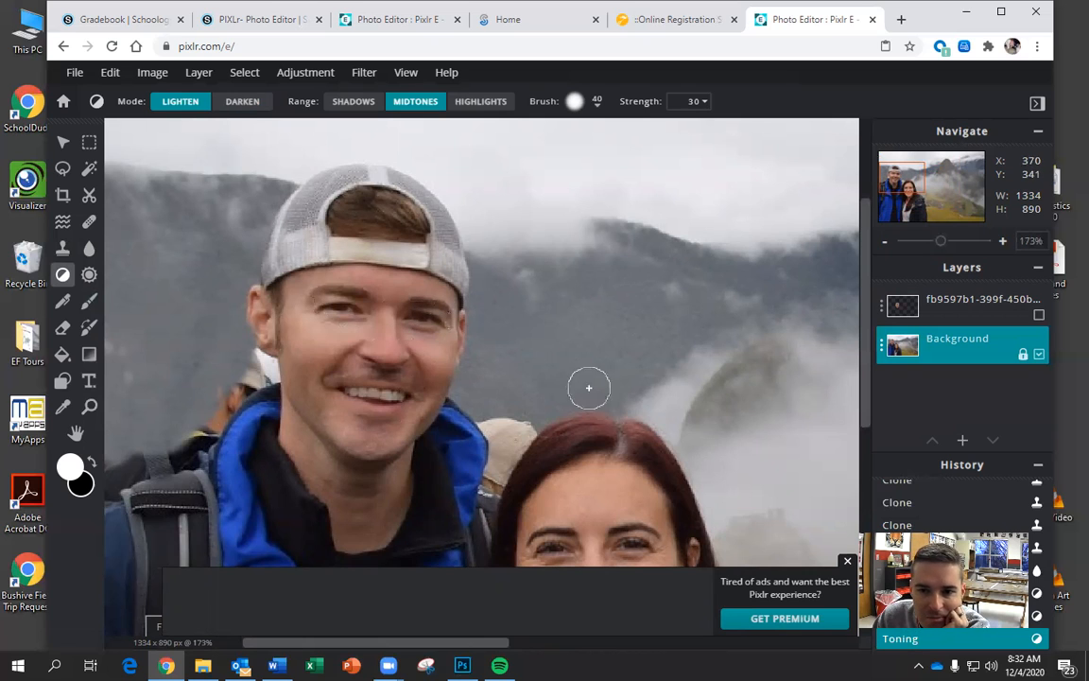
{"action": "left_click", "coordinate": [241, 101]}
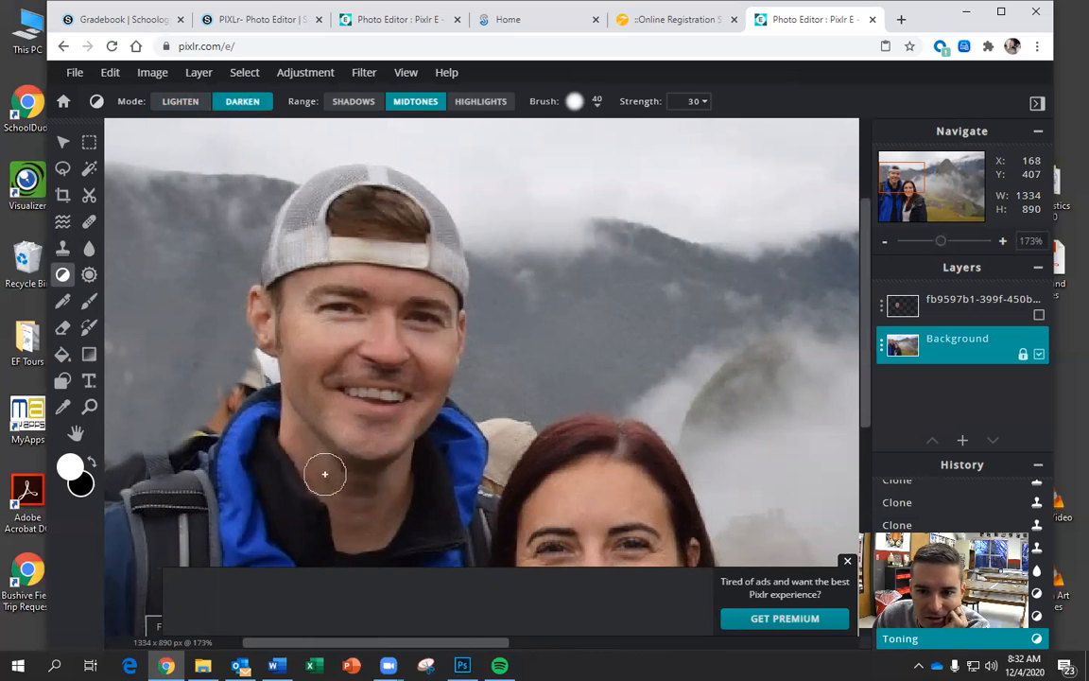
{"action": "mouse_move", "coordinate": [303, 460]}
{"action": "left_mouse_down"}
{"action": "mouse_move", "coordinate": [285, 422]}
{"action": "mouse_move", "coordinate": [394, 486]}
{"action": "mouse_move", "coordinate": [399, 408]}
{"action": "left_mouse_up"}
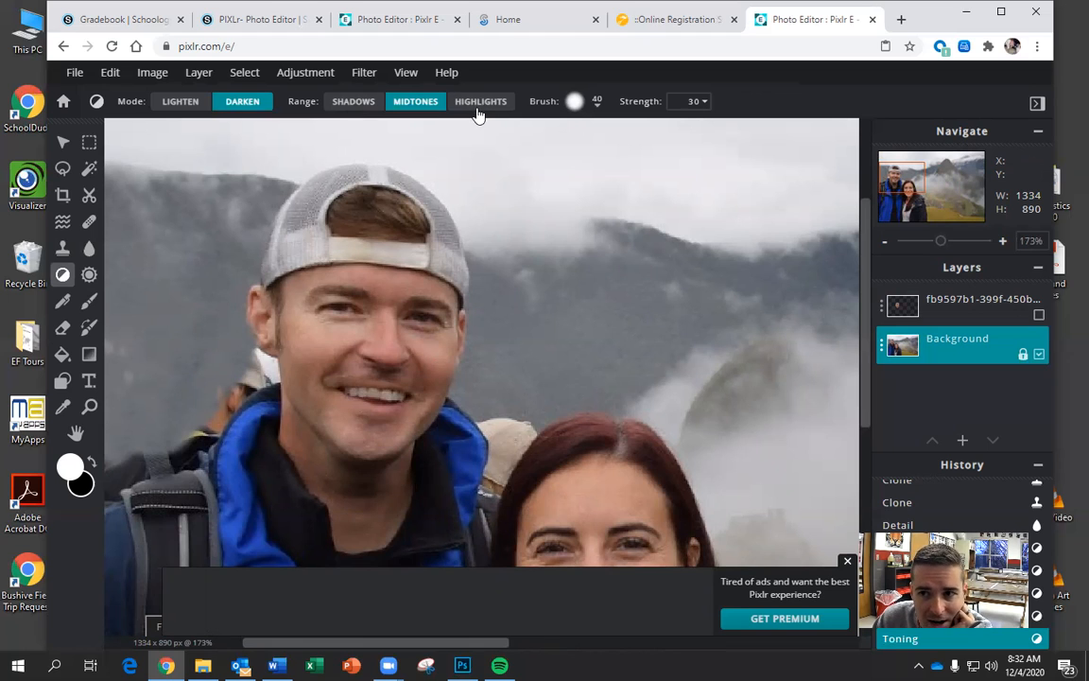
Lighten the midtones around the man's eye at strength 100 and undo the stroke
{"action": "left_click", "coordinate": [704, 104]}
{"action": "left_click_drag", "start_coordinate": [618, 130], "coordinate": [724, 133]}
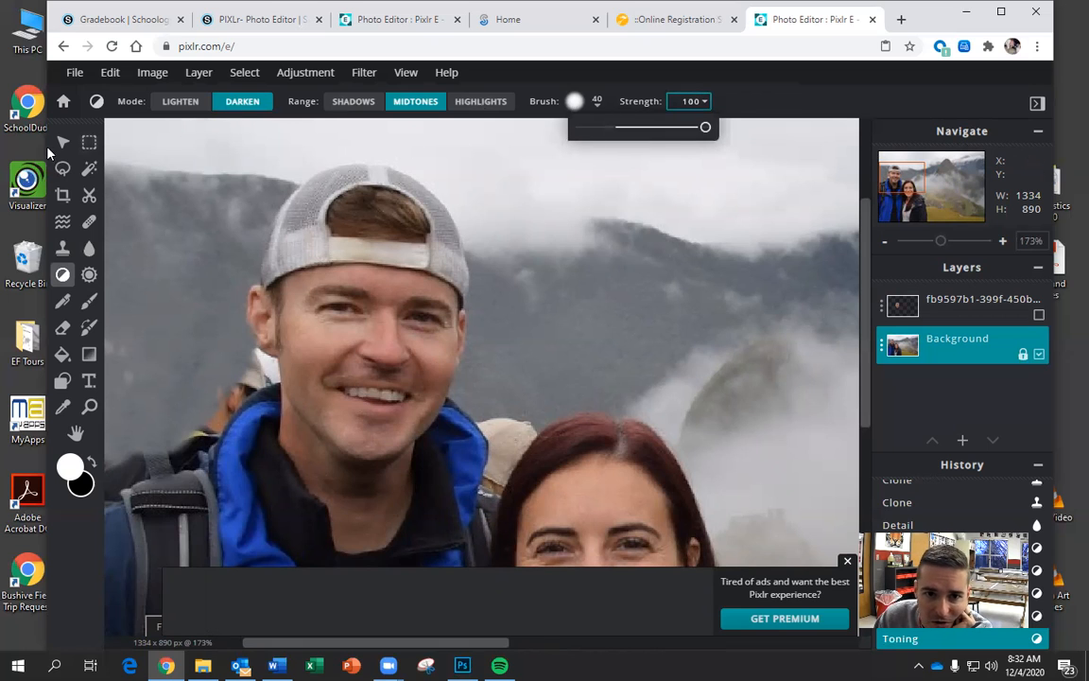
{"action": "left_click", "coordinate": [180, 101]}
{"action": "left_click_drag", "start_coordinate": [302, 314], "coordinate": [360, 322]}
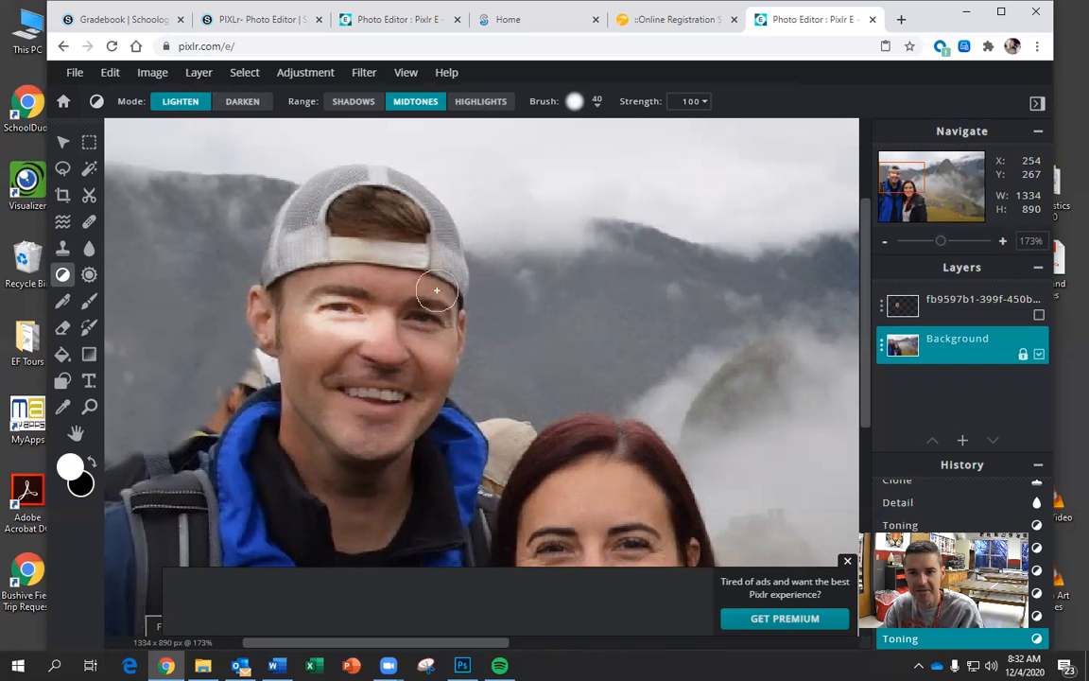
{"action": "key", "text": "ctrl+z"}
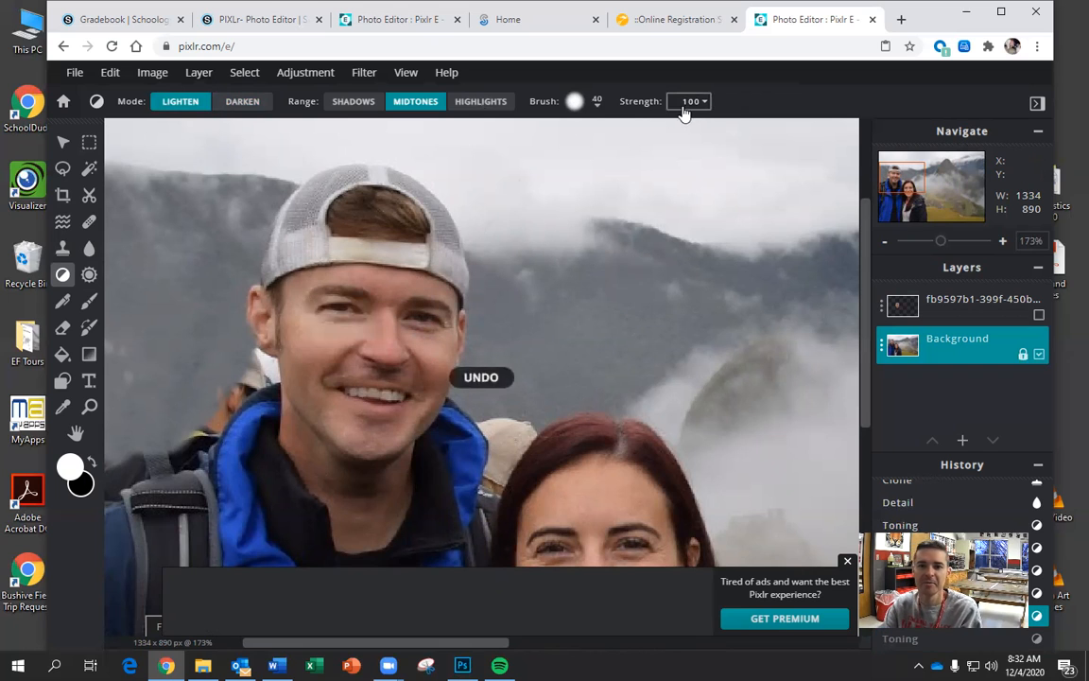
Sponge the man's blue jacket with increased vibrance, saturation and temperature using a 40 px brush at strength 30
{"action": "left_click", "coordinate": [88, 275]}
{"action": "mouse_move", "coordinate": [328, 548]}
{"action": "left_mouse_down"}
{"action": "mouse_move", "coordinate": [255, 482]}
{"action": "mouse_move", "coordinate": [235, 427]}
{"action": "mouse_move", "coordinate": [237, 486]}
{"action": "mouse_move", "coordinate": [274, 410]}
{"action": "mouse_move", "coordinate": [237, 445]}
{"action": "mouse_move", "coordinate": [245, 548]}
{"action": "mouse_move", "coordinate": [227, 457]}
{"action": "mouse_move", "coordinate": [260, 413]}
{"action": "left_mouse_up"}
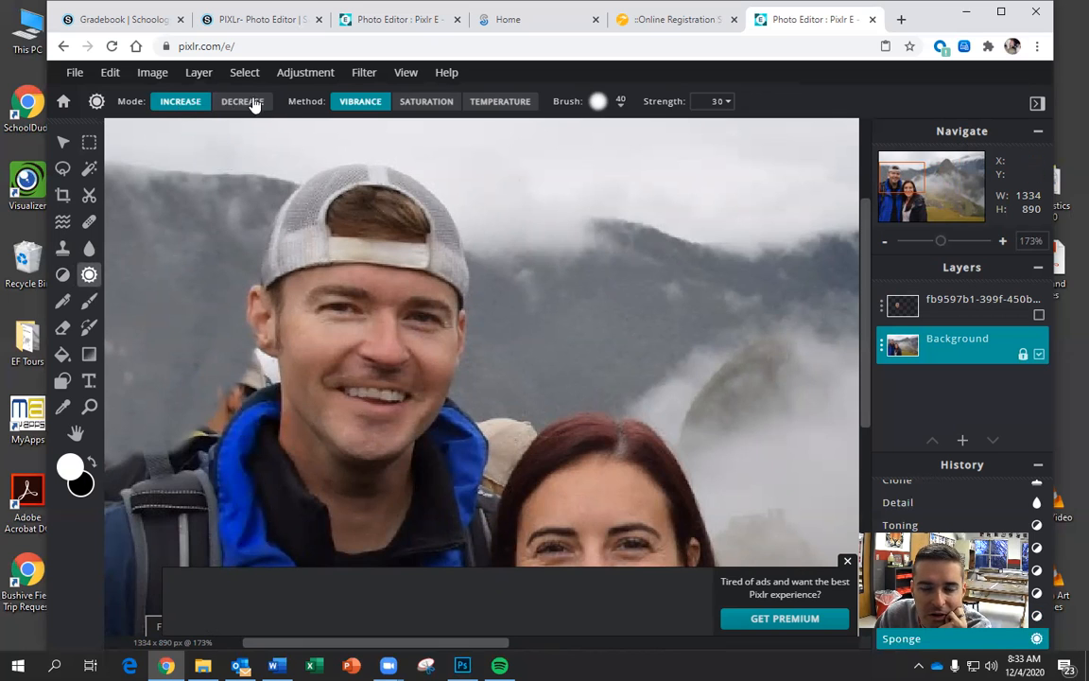
{"action": "left_click", "coordinate": [423, 102]}
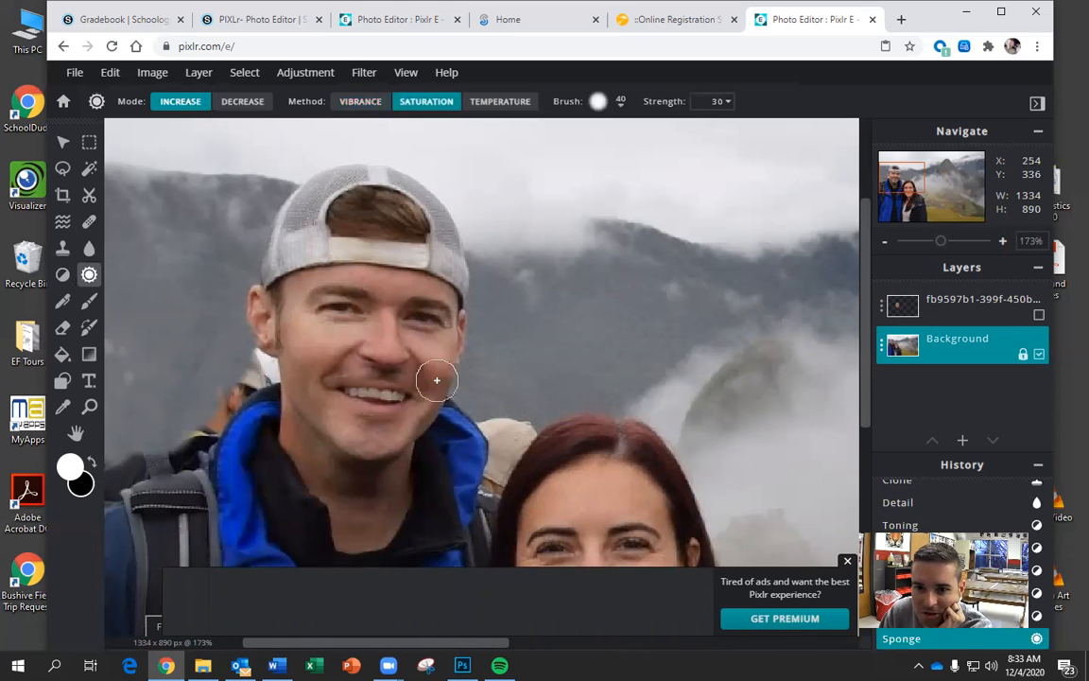
{"action": "left_click", "coordinate": [518, 104]}
{"action": "mouse_move", "coordinate": [457, 507]}
{"action": "left_mouse_down"}
{"action": "mouse_move", "coordinate": [473, 445]}
{"action": "mouse_move", "coordinate": [471, 511]}
{"action": "mouse_move", "coordinate": [453, 417]}
{"action": "left_mouse_up"}
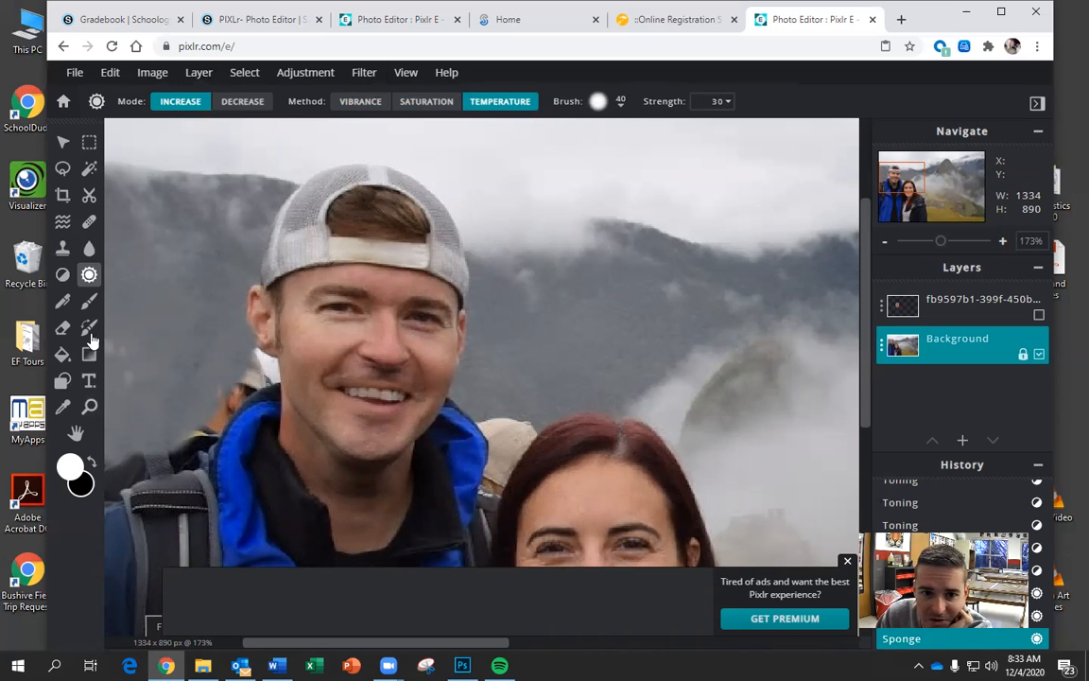
Draw freehand curls over the mountains with a size 12 pen, first in the Sketchy variant and again in Plain
{"action": "left_click", "coordinate": [61, 302]}
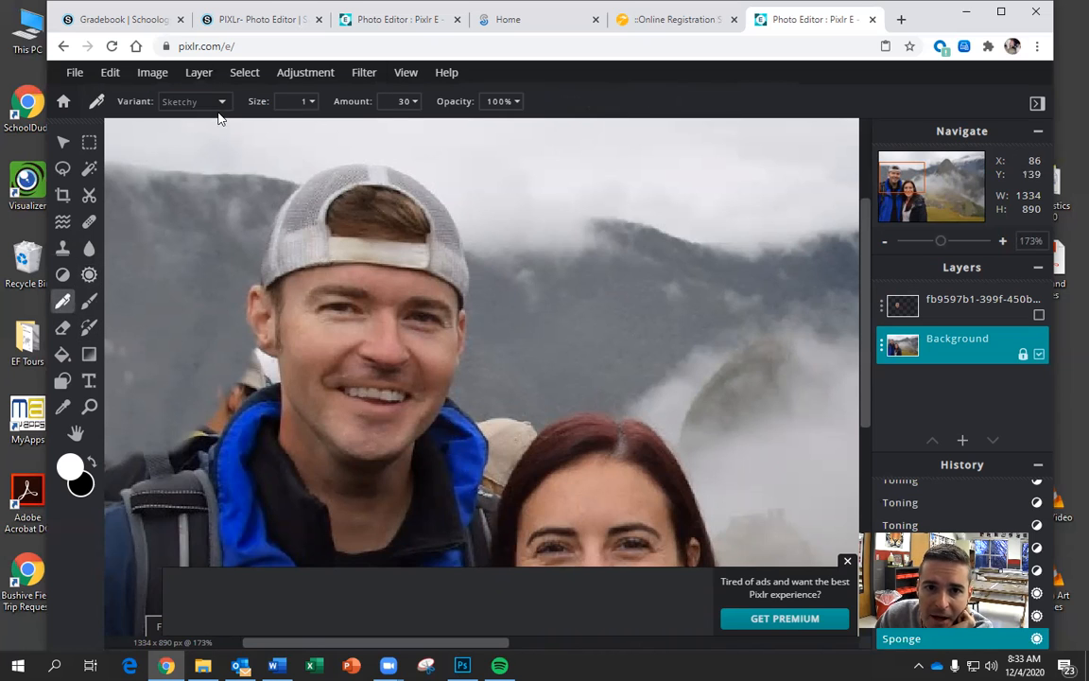
{"action": "left_click", "coordinate": [313, 104]}
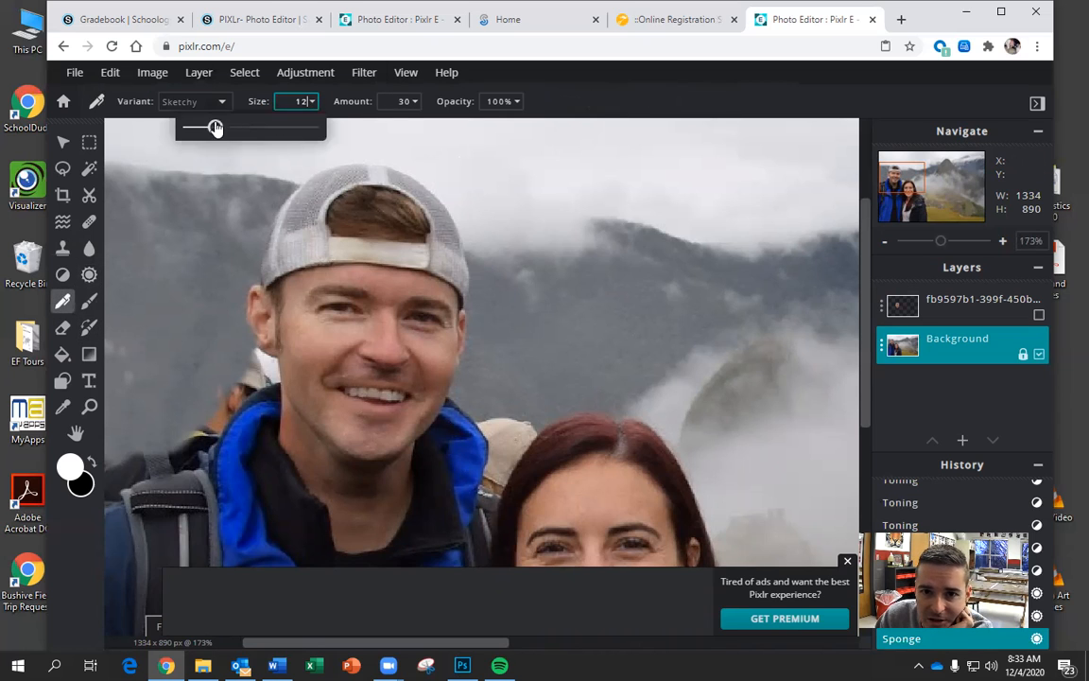
{"action": "mouse_move", "coordinate": [555, 198]}
{"action": "left_mouse_down"}
{"action": "mouse_move", "coordinate": [608, 244]}
{"action": "mouse_move", "coordinate": [674, 275]}
{"action": "mouse_move", "coordinate": [636, 336]}
{"action": "mouse_move", "coordinate": [526, 344]}
{"action": "mouse_move", "coordinate": [490, 283]}
{"action": "mouse_move", "coordinate": [487, 204]}
{"action": "mouse_move", "coordinate": [444, 184]}
{"action": "left_mouse_up"}
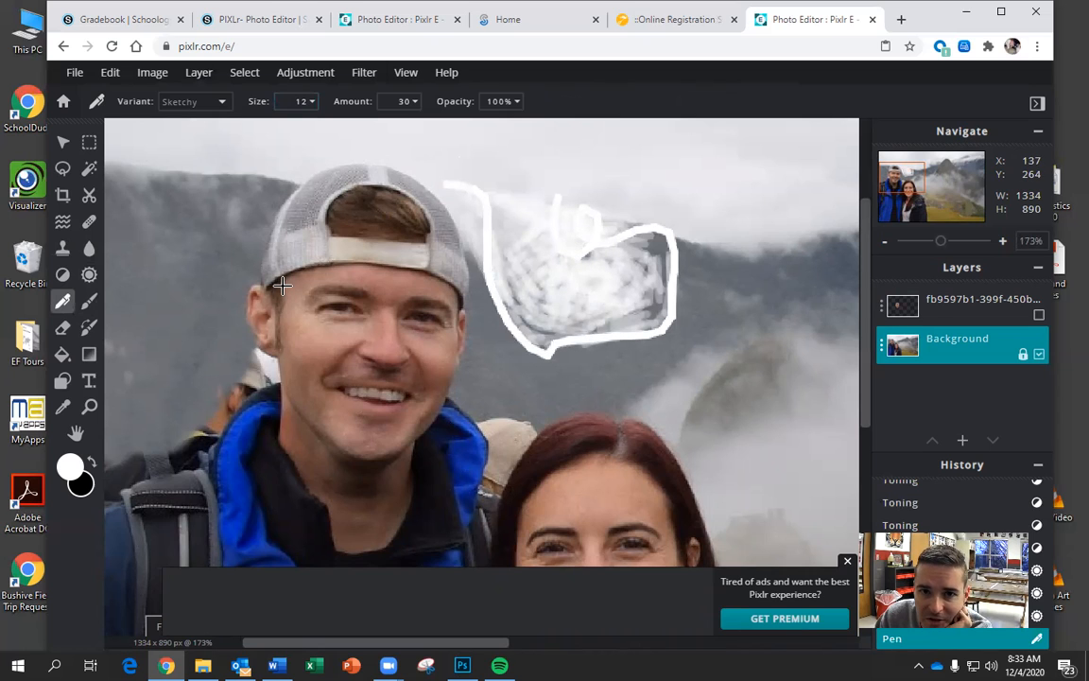
{"action": "left_click", "coordinate": [222, 103]}
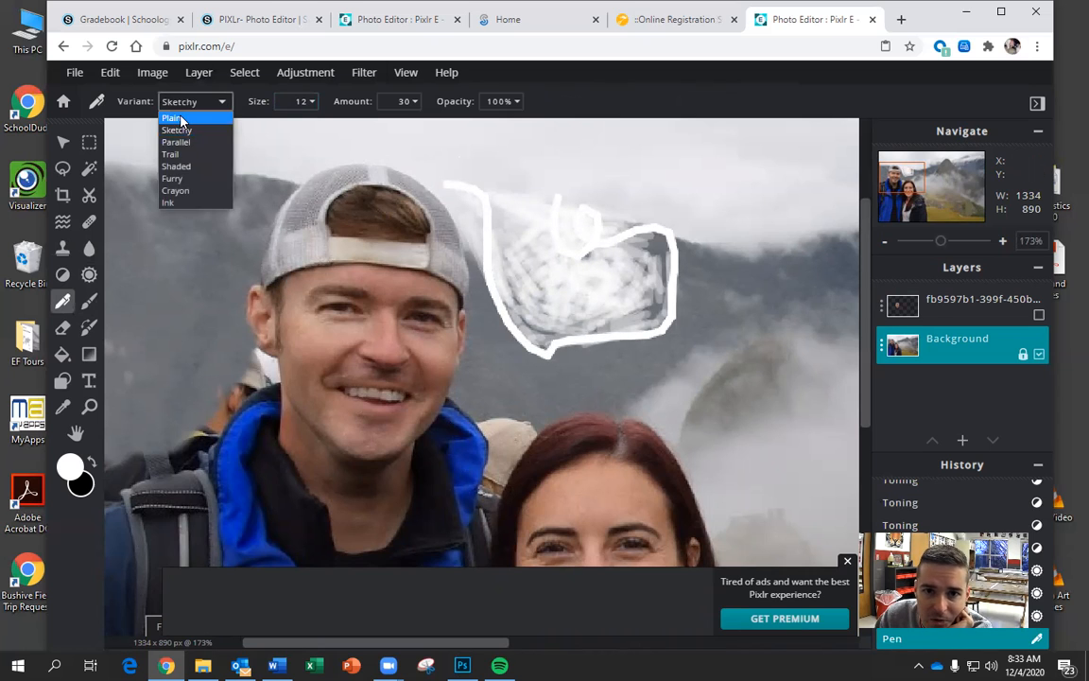
{"action": "left_click", "coordinate": [179, 120]}
{"action": "mouse_move", "coordinate": [610, 166]}
{"action": "left_mouse_down"}
{"action": "mouse_move", "coordinate": [648, 201]}
{"action": "mouse_move", "coordinate": [639, 188]}
{"action": "mouse_move", "coordinate": [755, 210]}
{"action": "mouse_move", "coordinate": [719, 295]}
{"action": "left_mouse_up"}
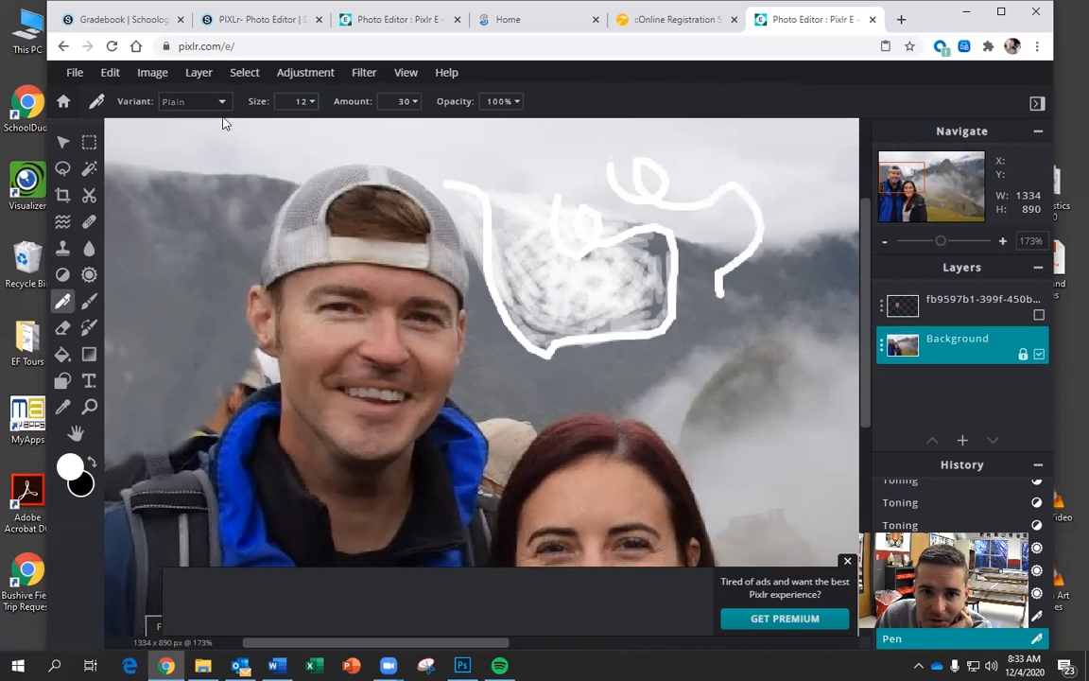
Draw a curved stroke around the misty peak with the Trail pen variant and undo all the pen strokes
{"action": "left_click", "coordinate": [221, 102]}
{"action": "left_click", "coordinate": [200, 155]}
{"action": "mouse_move", "coordinate": [710, 389]}
{"action": "left_mouse_down"}
{"action": "mouse_move", "coordinate": [776, 301]}
{"action": "mouse_move", "coordinate": [795, 324]}
{"action": "mouse_move", "coordinate": [827, 478]}
{"action": "mouse_move", "coordinate": [677, 433]}
{"action": "left_mouse_up"}
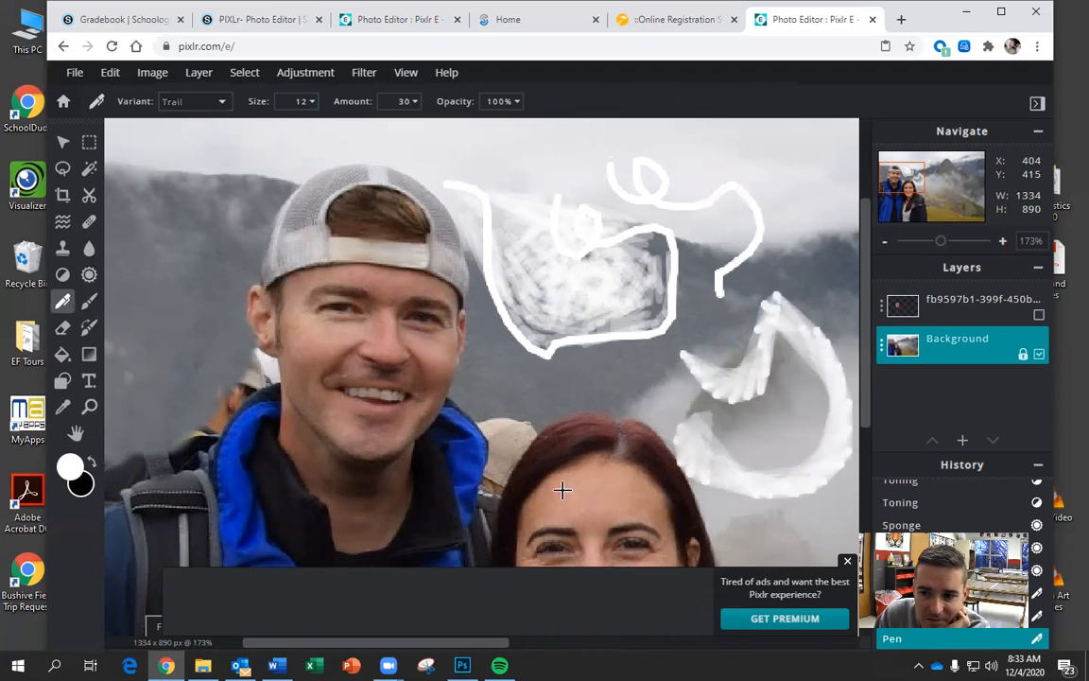
{"action": "key", "text": "ctrl+z"}
{"action": "key", "text": "ctrl+z"}
{"action": "key", "text": "ctrl+z"}
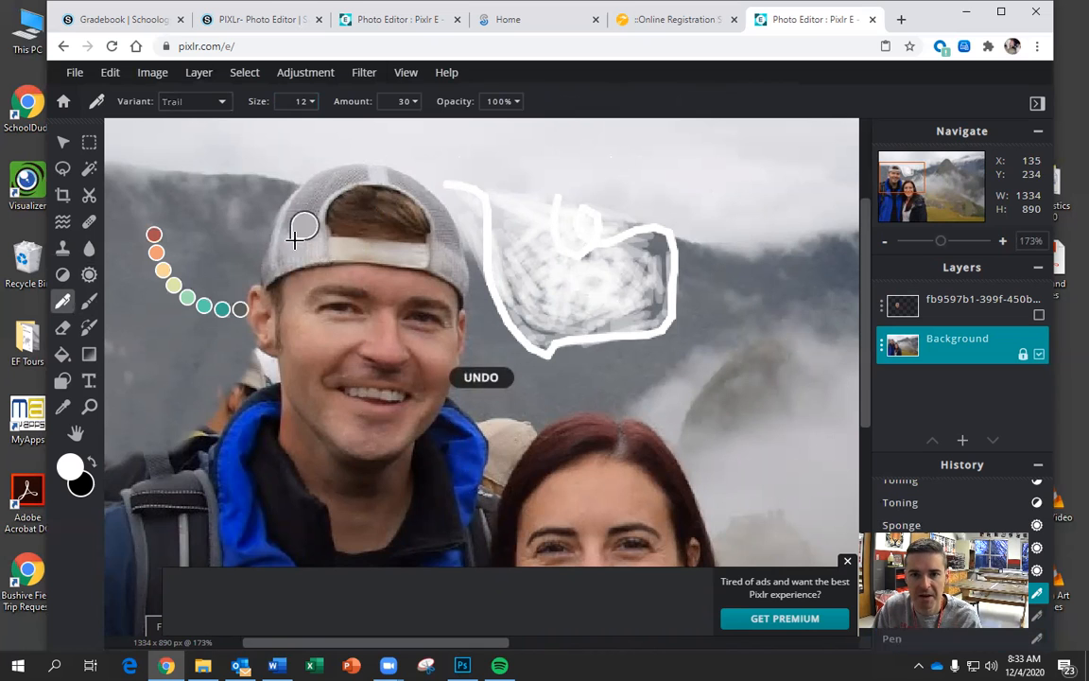
{"action": "right_click", "coordinate": [238, 162]}
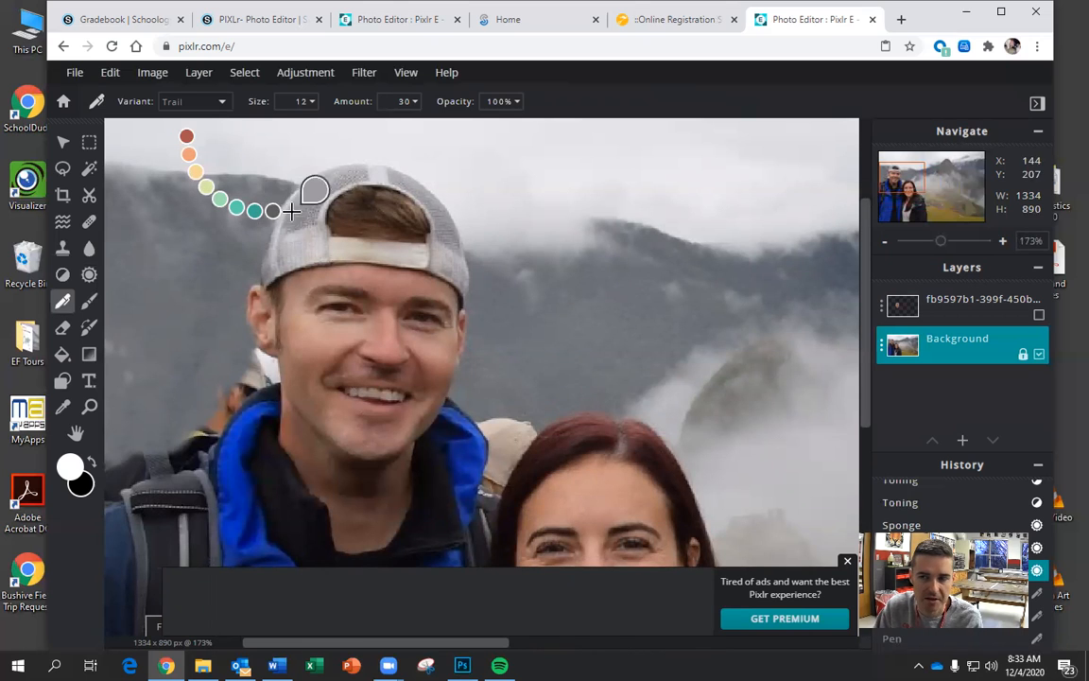
Change the foreground colour to red, test it with a Trail pen stroke over the mountains and undo the stroke
{"action": "left_click", "coordinate": [71, 467]}
{"action": "left_click_drag", "start_coordinate": [407, 323], "coordinate": [537, 328]}
{"action": "left_click", "coordinate": [688, 478]}
{"action": "mouse_move", "coordinate": [627, 283]}
{"action": "left_mouse_down"}
{"action": "mouse_move", "coordinate": [641, 326]}
{"action": "mouse_move", "coordinate": [661, 277]}
{"action": "left_mouse_up"}
{"action": "key", "text": "ctrl+z"}
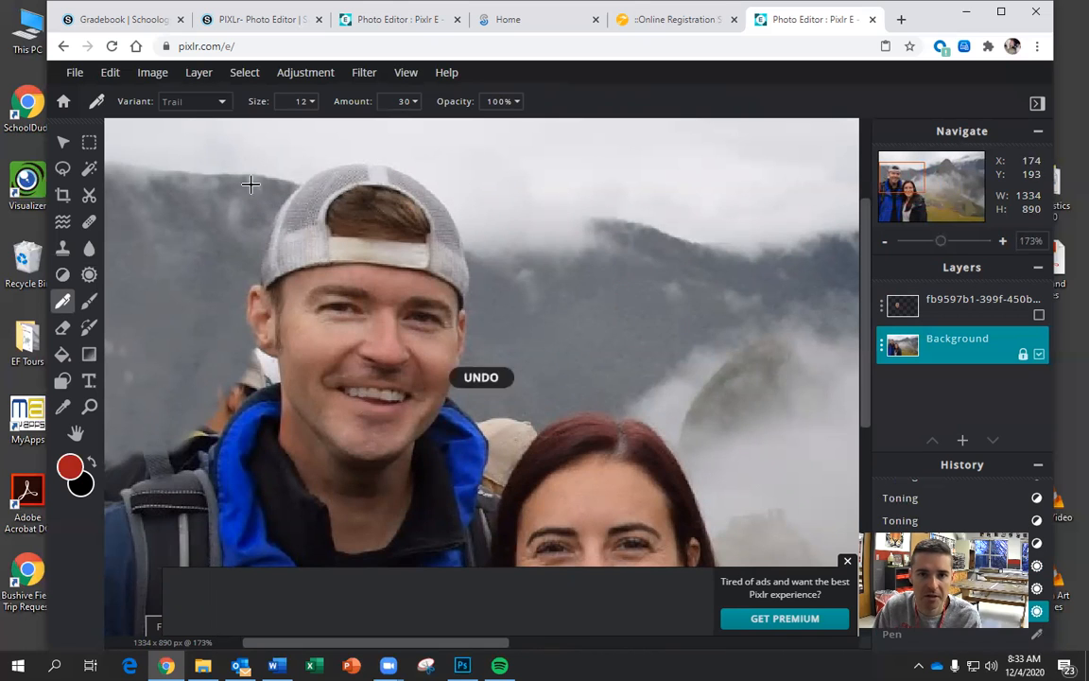
Draw a red looped line over the mountains with the Plain pen variant at size 12 and undo it
{"action": "left_click", "coordinate": [170, 102]}
{"action": "left_click", "coordinate": [174, 120]}
{"action": "left_click_drag", "start_coordinate": [626, 204], "coordinate": [700, 314]}
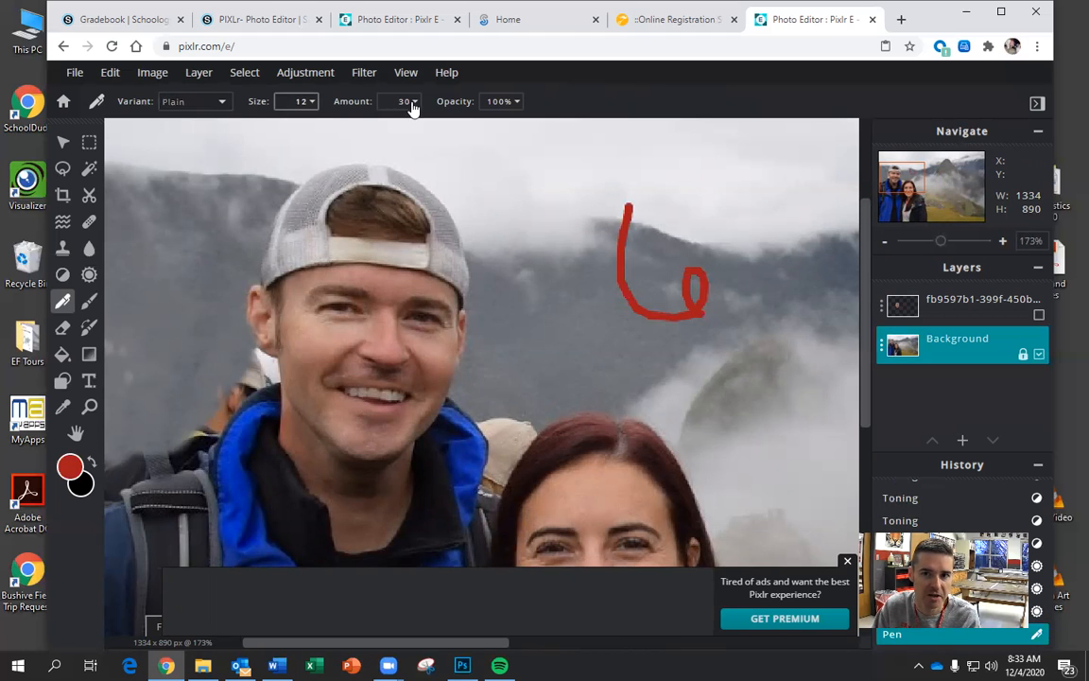
{"action": "key", "text": "ctrl+z"}
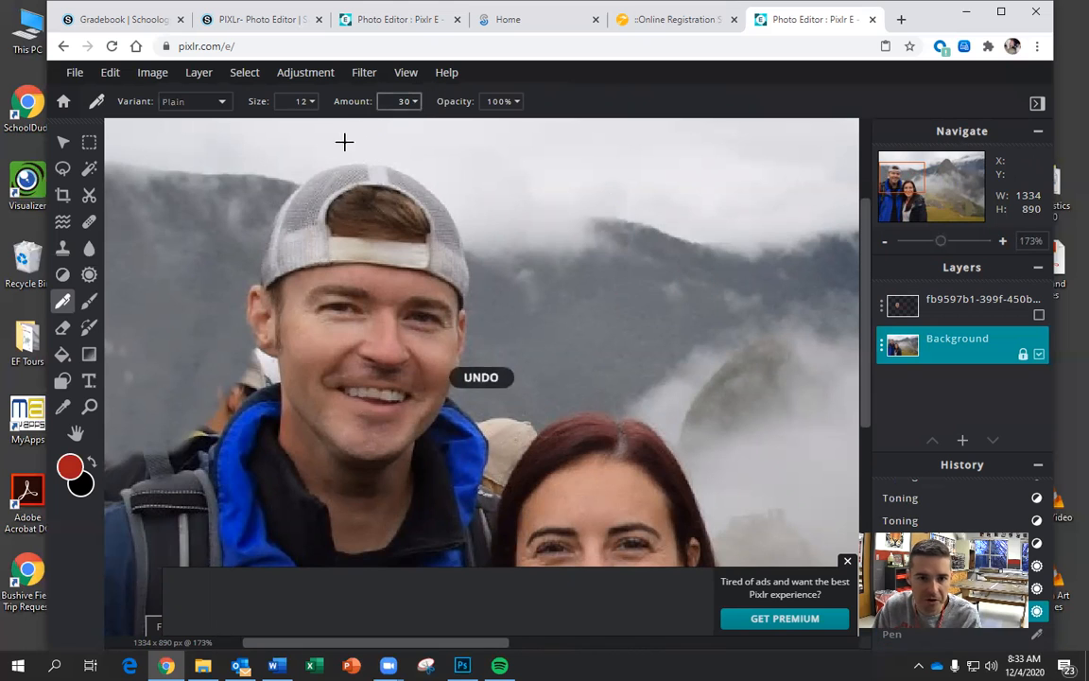
Stamp red stars over the sky and mountains with the 100 px seven-pointed star brush and undo them all
{"action": "left_click", "coordinate": [89, 304]}
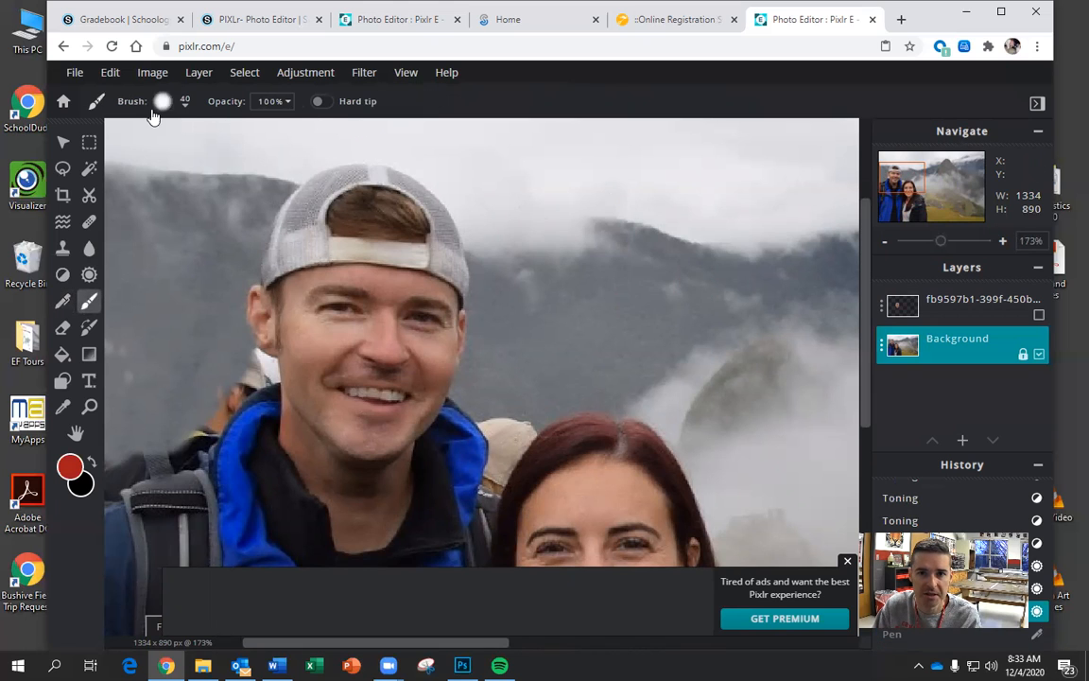
{"action": "left_click", "coordinate": [186, 102]}
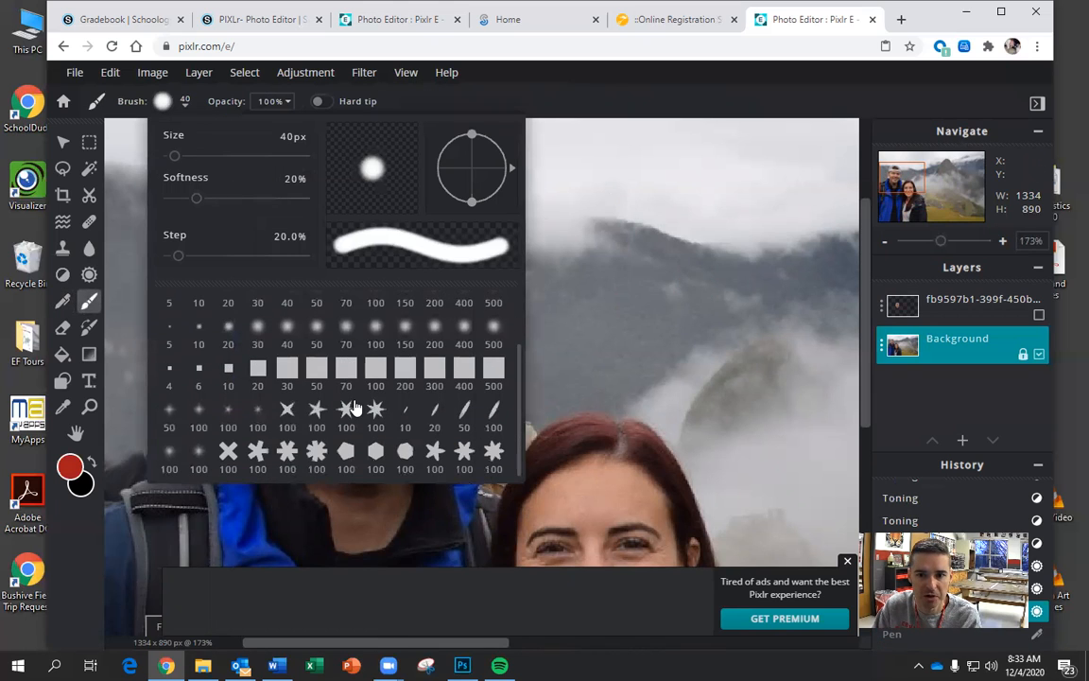
{"action": "left_click", "coordinate": [376, 413]}
{"action": "left_click", "coordinate": [557, 245]}
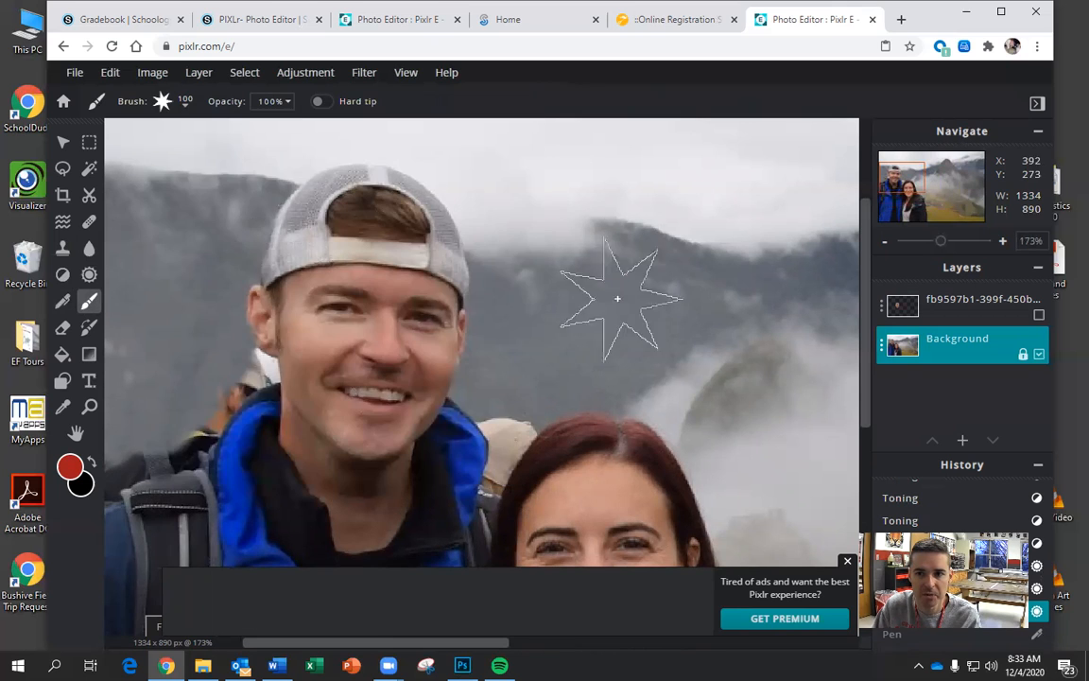
{"action": "left_click", "coordinate": [544, 270]}
{"action": "left_click", "coordinate": [715, 342]}
{"action": "left_click", "coordinate": [688, 227]}
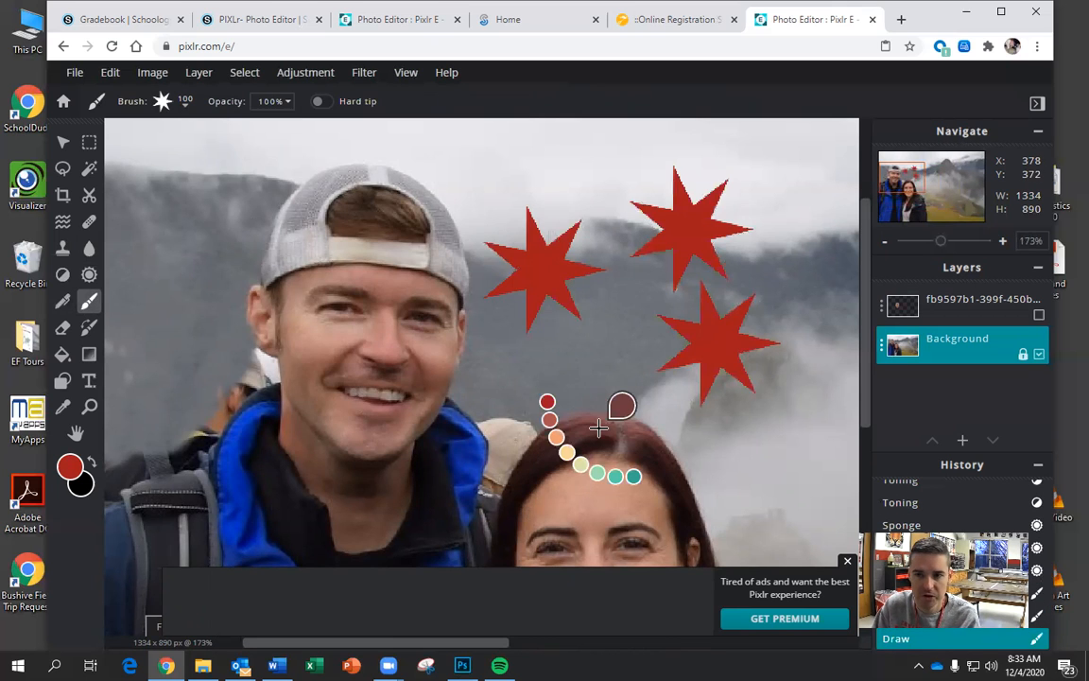
{"action": "key", "text": "ctrl+z"}
{"action": "key", "text": "ctrl+z"}
{"action": "key", "text": "ctrl+z"}
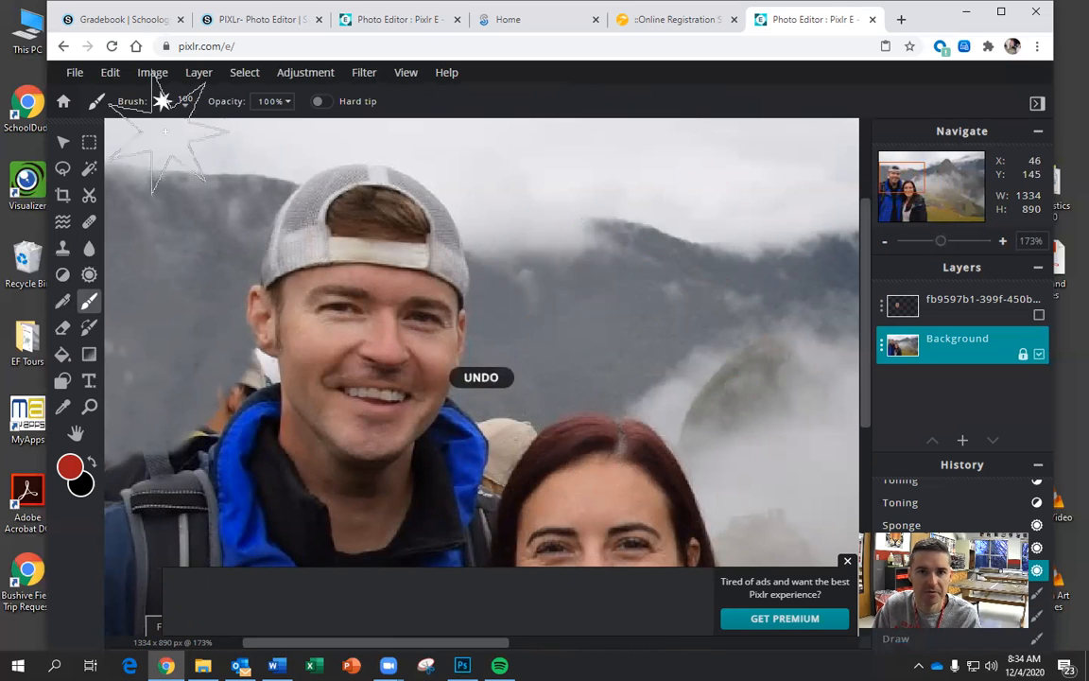
{"action": "left_click", "coordinate": [580, 227]}
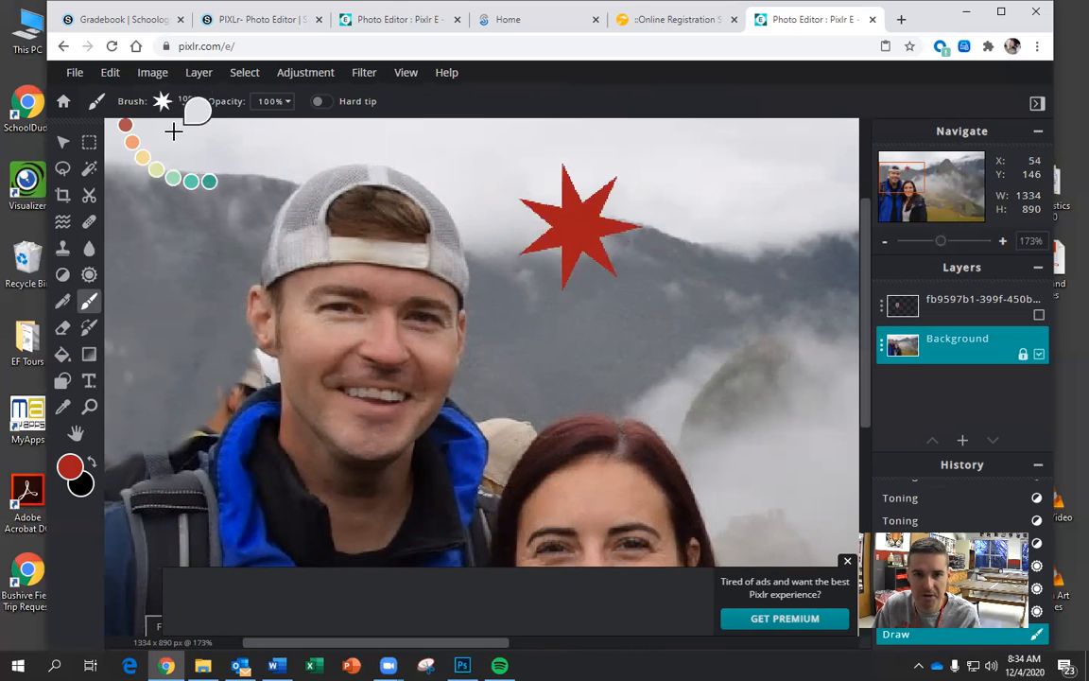
{"action": "key", "text": "ctrl+z"}
Paint a red squiggle over the mountains with the hard round 10 px brush and undo it
{"action": "left_click", "coordinate": [185, 108]}
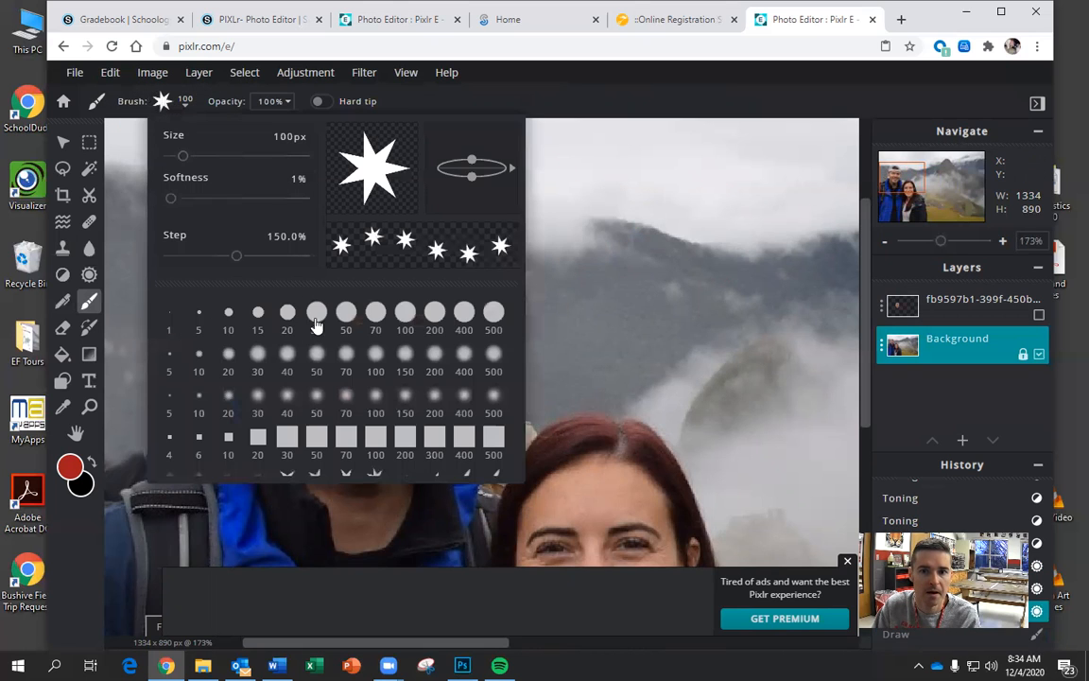
{"action": "left_click", "coordinate": [228, 313]}
{"action": "mouse_move", "coordinate": [523, 237]}
{"action": "left_mouse_down"}
{"action": "mouse_move", "coordinate": [597, 294]}
{"action": "mouse_move", "coordinate": [761, 242]}
{"action": "mouse_move", "coordinate": [757, 291]}
{"action": "left_mouse_up"}
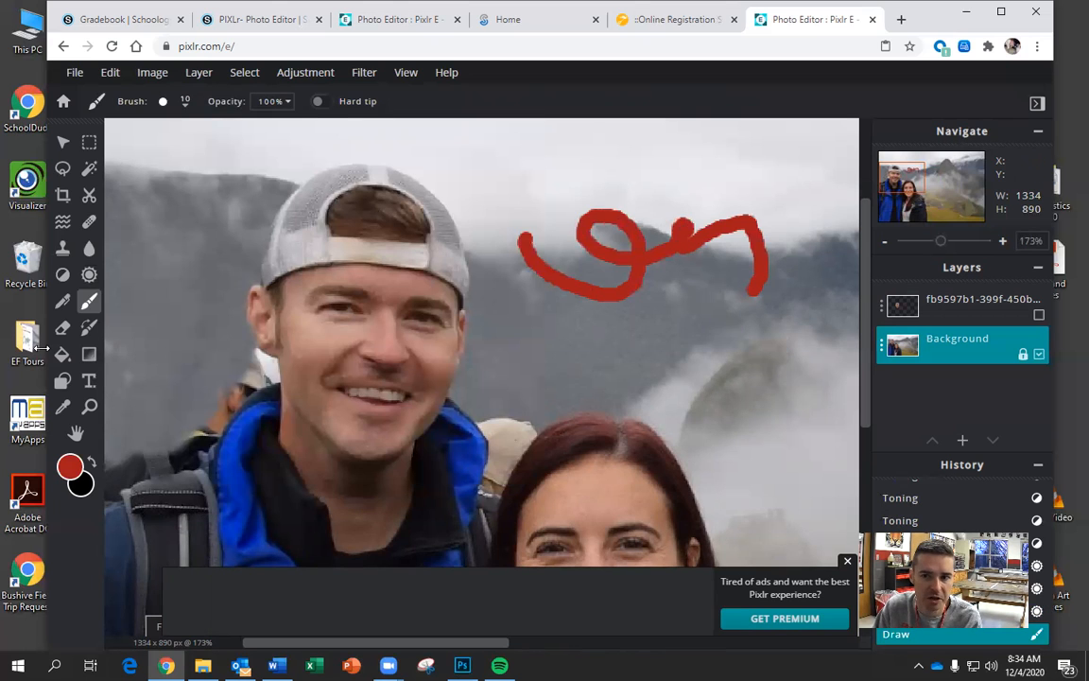
{"action": "key", "text": "ctrl+z"}
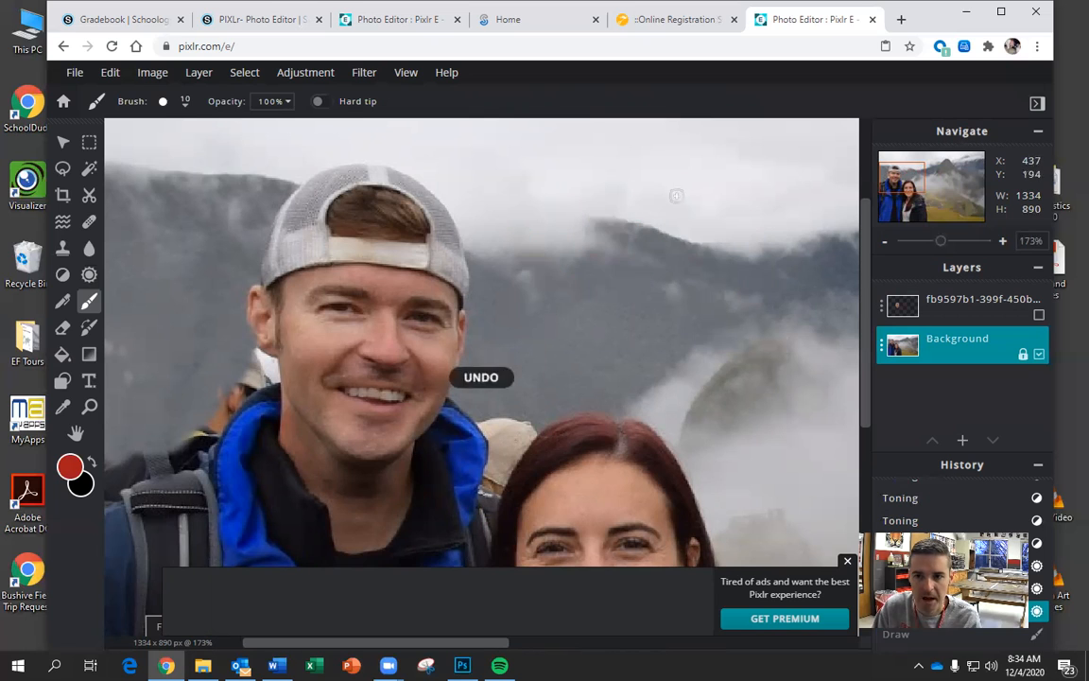
Erase a patch of mountains beside the man's head on the Background layer with the 40 px soft eraser
{"action": "left_click", "coordinate": [62, 328]}
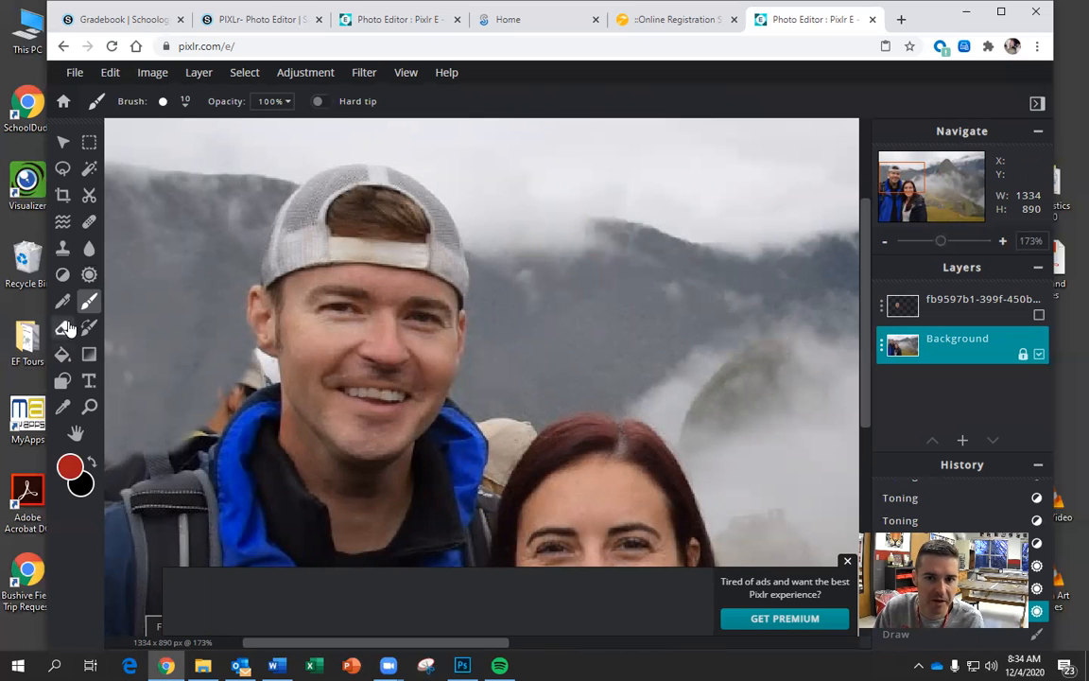
{"action": "mouse_move", "coordinate": [516, 286]}
{"action": "left_mouse_down"}
{"action": "mouse_move", "coordinate": [520, 328]}
{"action": "mouse_move", "coordinate": [531, 306]}
{"action": "mouse_move", "coordinate": [546, 330]}
{"action": "mouse_move", "coordinate": [651, 340]}
{"action": "left_mouse_up"}
{"action": "mouse_move", "coordinate": [516, 275]}
{"action": "left_mouse_down"}
{"action": "mouse_move", "coordinate": [497, 385]}
{"action": "mouse_move", "coordinate": [548, 390]}
{"action": "mouse_move", "coordinate": [635, 370]}
{"action": "mouse_move", "coordinate": [667, 334]}
{"action": "mouse_move", "coordinate": [571, 372]}
{"action": "mouse_move", "coordinate": [493, 379]}
{"action": "mouse_move", "coordinate": [563, 388]}
{"action": "mouse_move", "coordinate": [631, 311]}
{"action": "mouse_move", "coordinate": [561, 368]}
{"action": "mouse_move", "coordinate": [560, 419]}
{"action": "mouse_move", "coordinate": [618, 416]}
{"action": "mouse_move", "coordinate": [563, 347]}
{"action": "mouse_move", "coordinate": [579, 414]}
{"action": "left_mouse_up"}
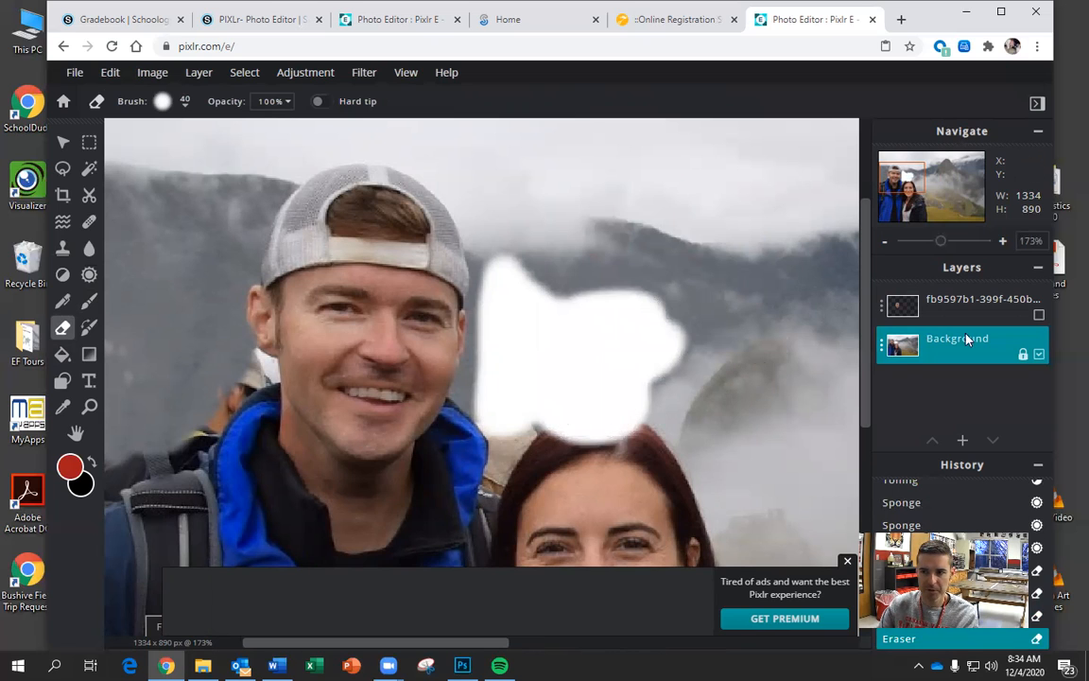
Show the face cutout layer and erase a spot of Background beside its ear and the stray edge on the cutout itself
{"action": "left_click", "coordinate": [1038, 314]}
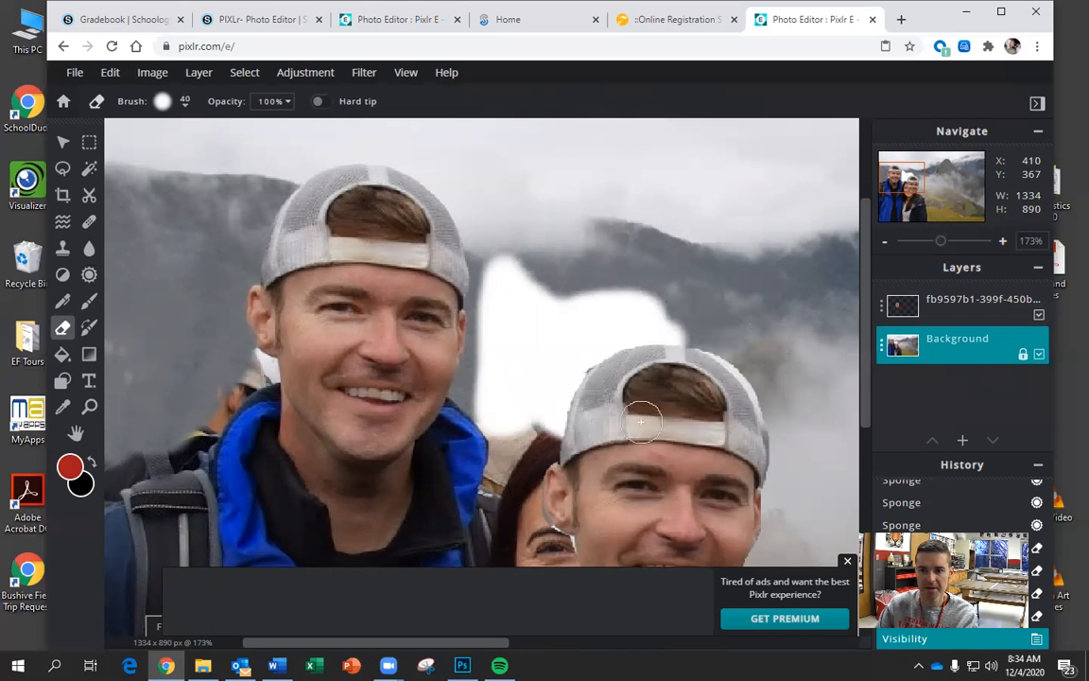
{"action": "scroll", "coordinate": [513, 523], "scroll_direction": "down", "scroll_amount": 1}
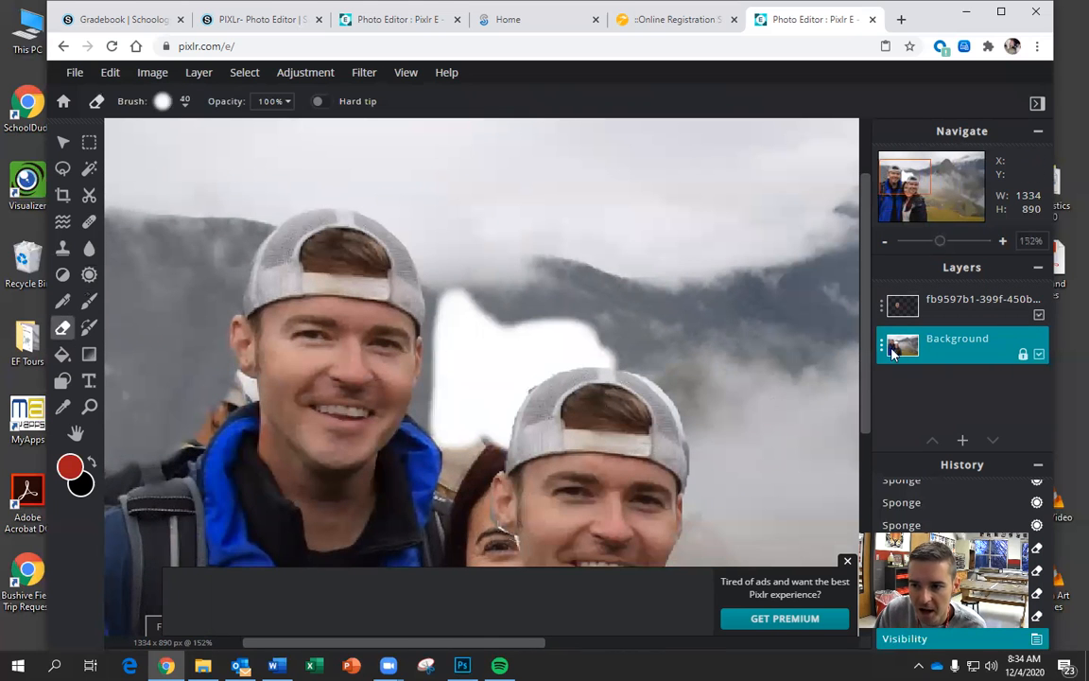
{"action": "scroll", "coordinate": [775, 378], "scroll_direction": "down", "scroll_amount": 5}
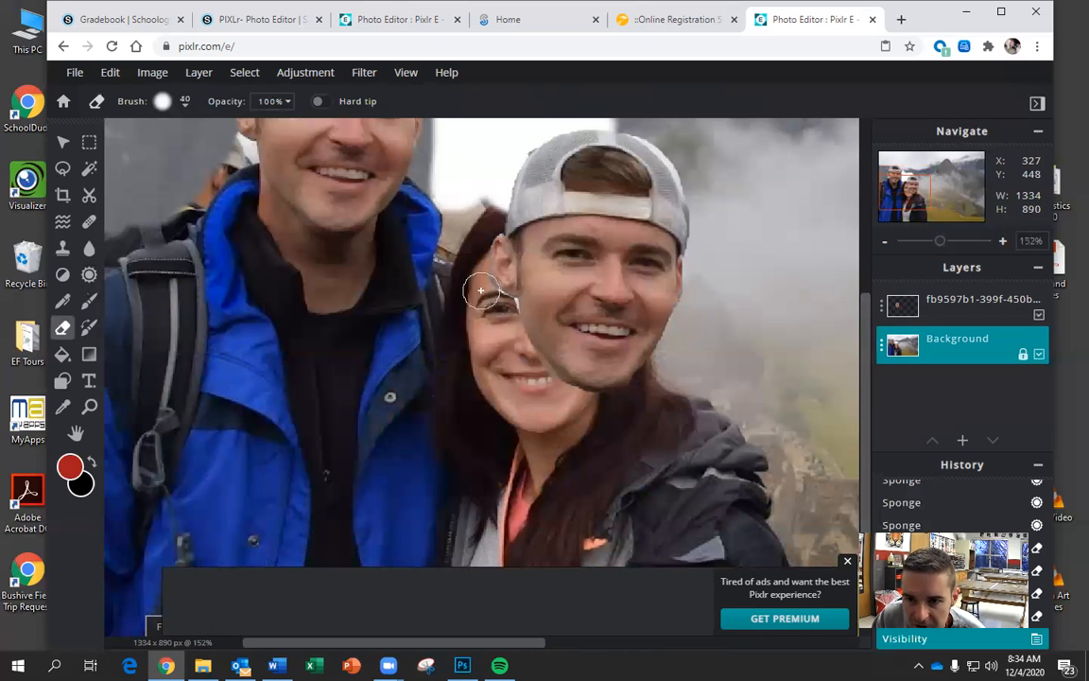
{"action": "left_click_drag", "start_coordinate": [480, 290], "coordinate": [480, 299]}
{"action": "left_click", "coordinate": [925, 291]}
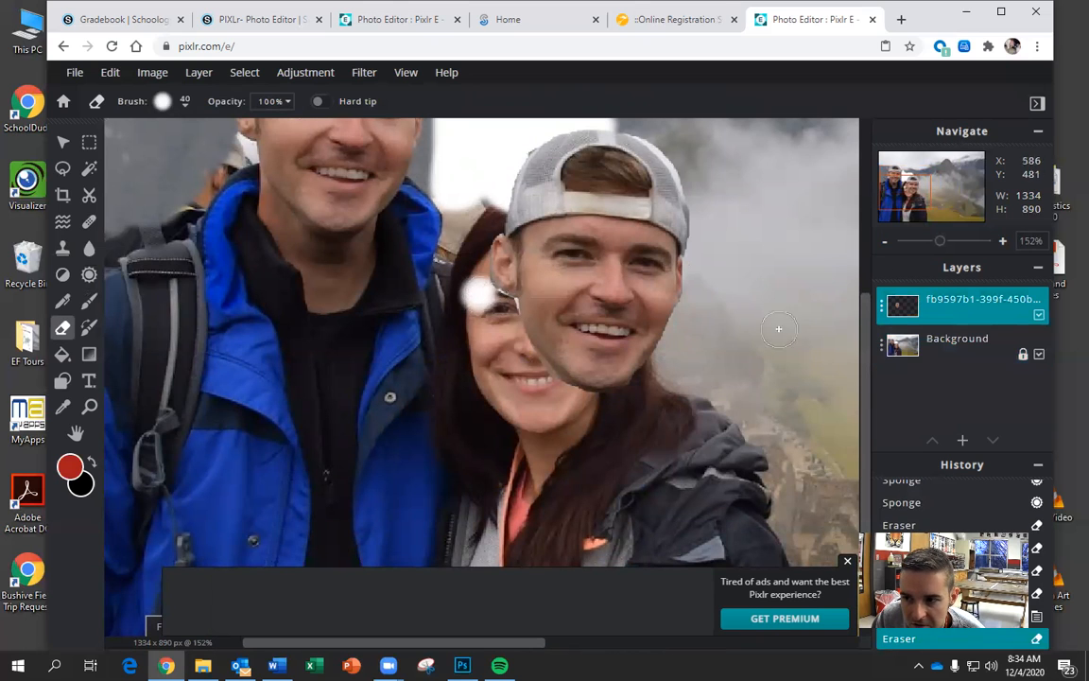
{"action": "mouse_move", "coordinate": [481, 297]}
{"action": "left_mouse_down"}
{"action": "mouse_move", "coordinate": [505, 310]}
{"action": "mouse_move", "coordinate": [477, 291]}
{"action": "mouse_move", "coordinate": [474, 265]}
{"action": "left_mouse_up"}
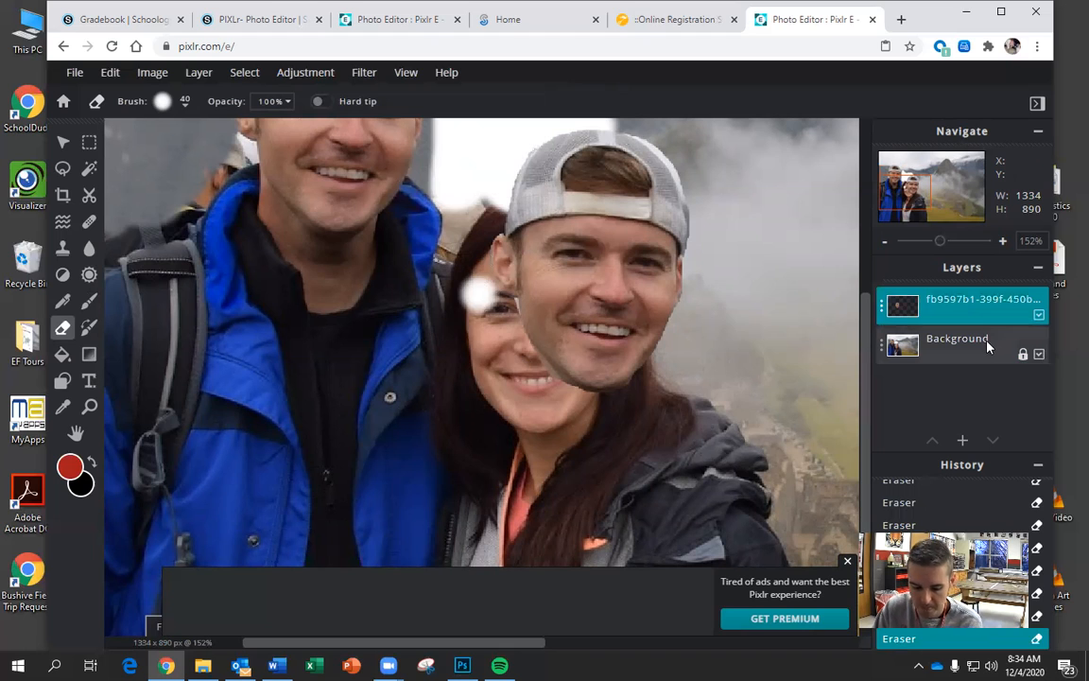
Undo all the eraser strokes and the cutout layer's visibility change, back to the last Sponge state
{"action": "key", "text": "ctrl+z"}
{"action": "key", "text": "ctrl+z"}
{"action": "key", "text": "ctrl+z"}
{"action": "key", "text": "ctrl+z"}
{"action": "key", "text": "ctrl+z"}
{"action": "key", "text": "ctrl+z"}
{"action": "key", "text": "ctrl+z"}
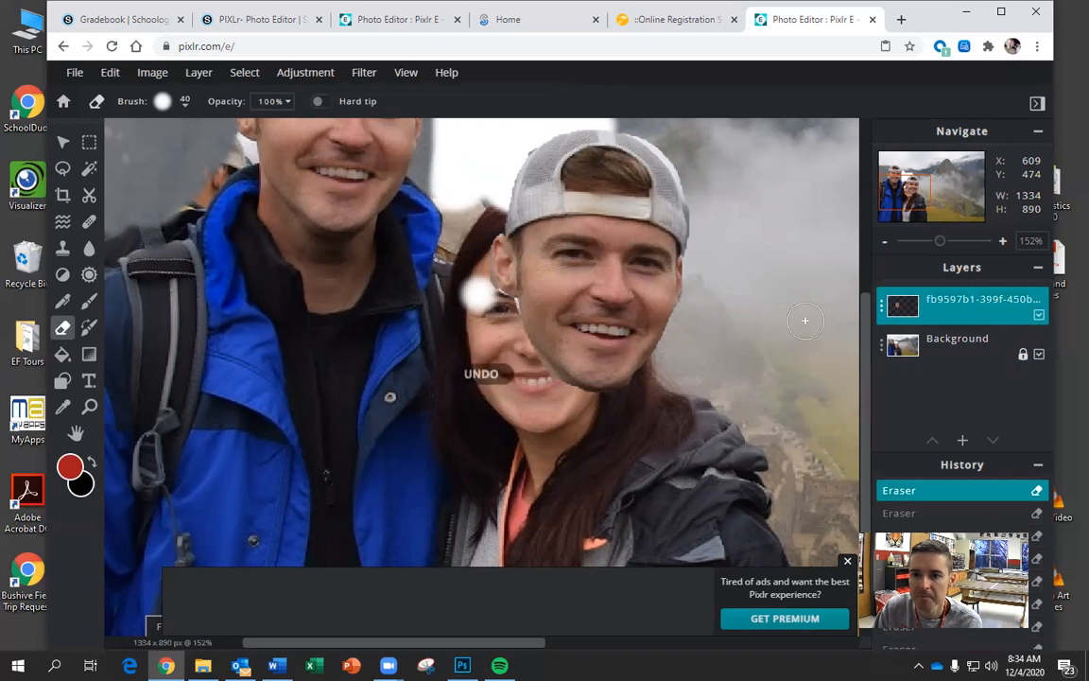
{"action": "key", "text": "ctrl+z"}
{"action": "key", "text": "ctrl+z"}
{"action": "key", "text": "ctrl+z"}
{"action": "key", "text": "ctrl+z"}
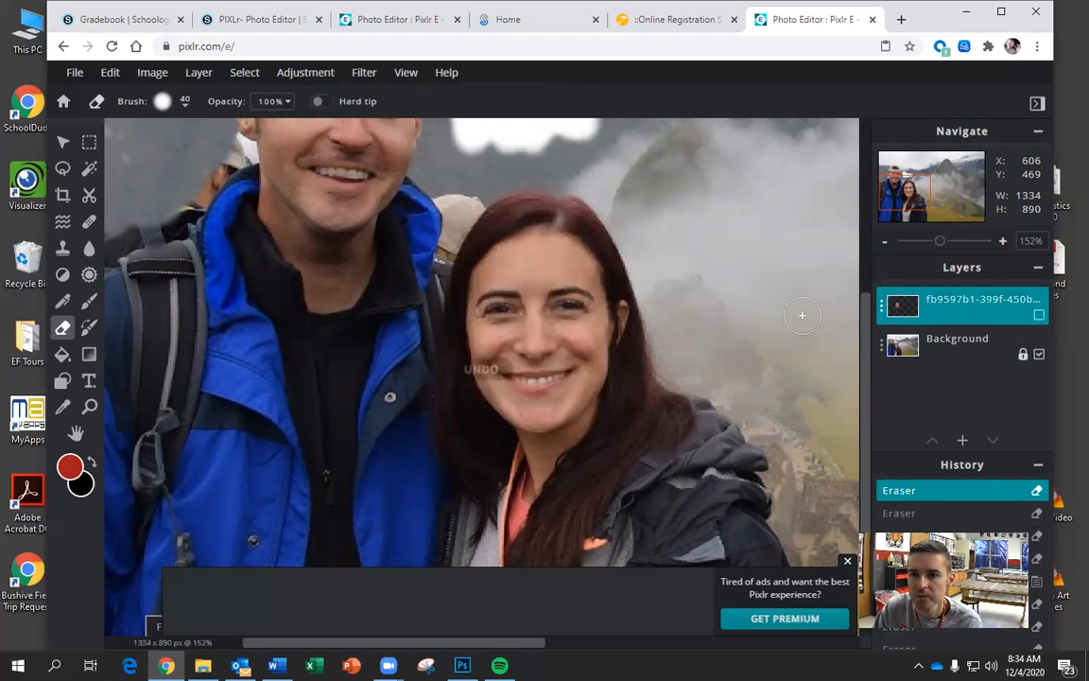
{"action": "key", "text": "ctrl+z"}
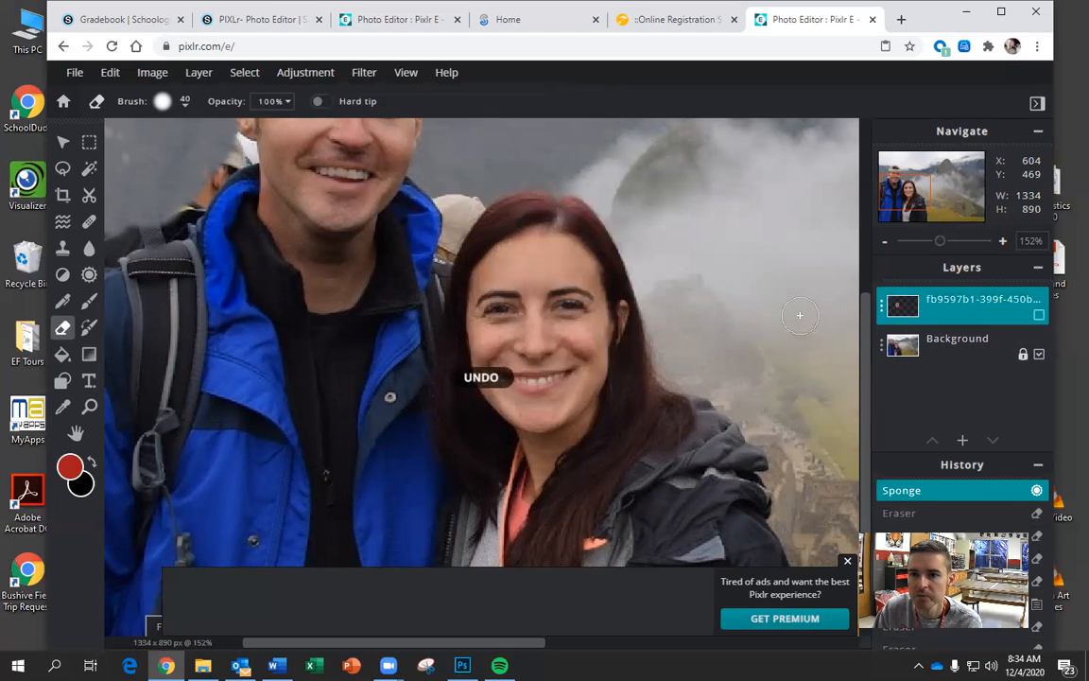
Recolour the man's blue jacket red on the Background layer with the 40 px colour replace brush at tolerance 42
{"action": "left_click", "coordinate": [86, 331]}
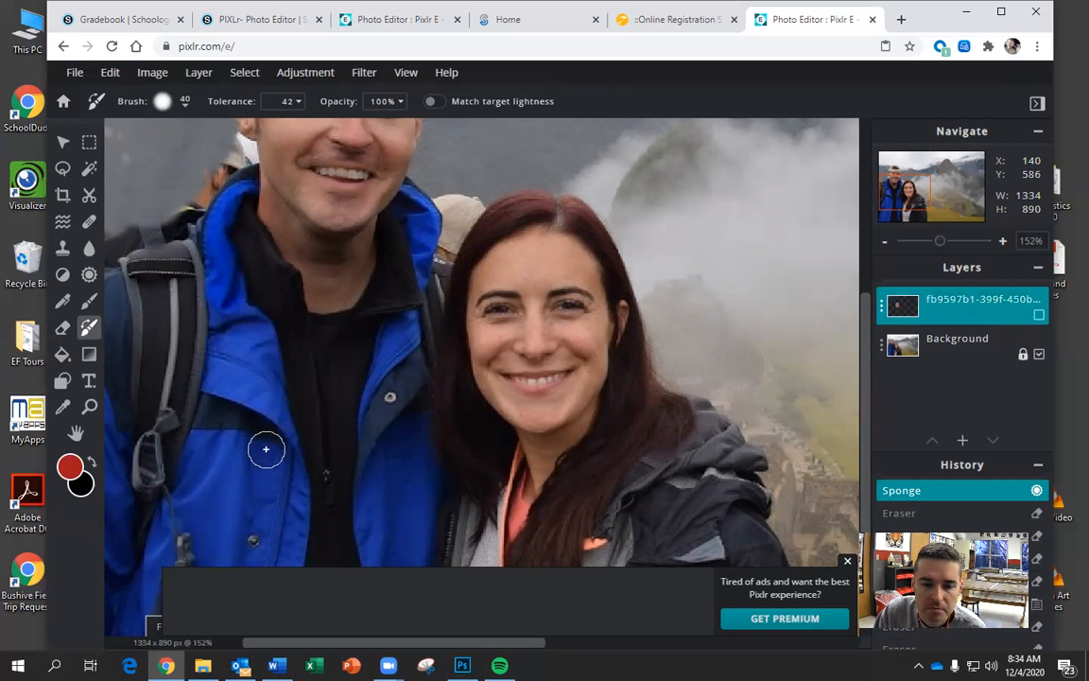
{"action": "left_click", "coordinate": [1002, 348]}
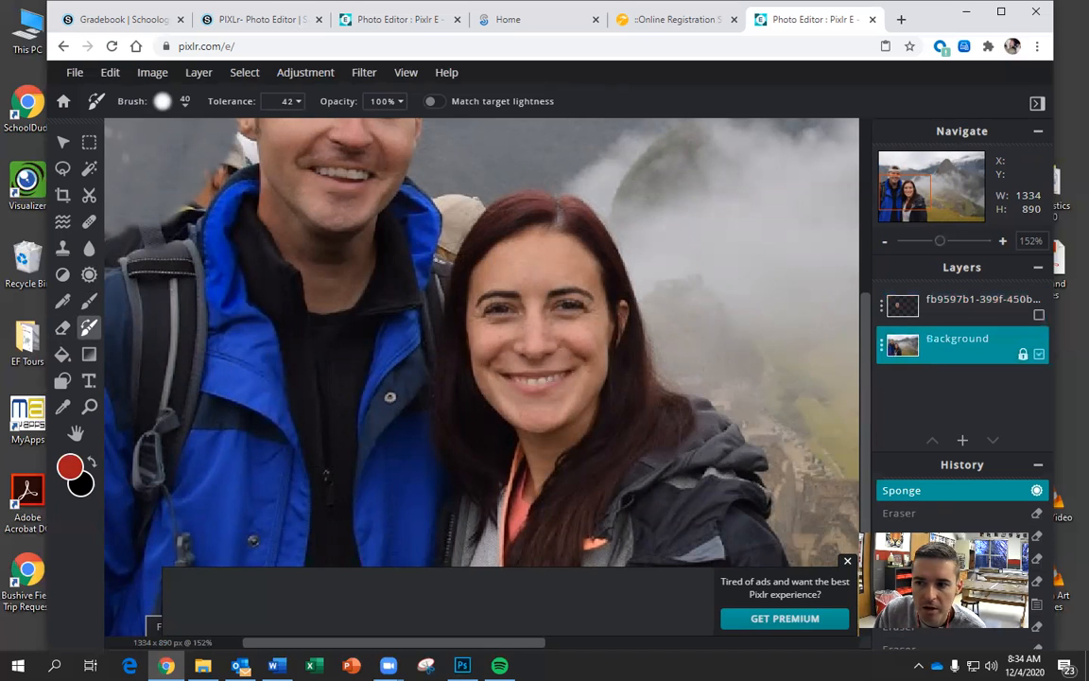
{"action": "left_click", "coordinate": [239, 366]}
{"action": "mouse_move", "coordinate": [241, 370]}
{"action": "left_mouse_down"}
{"action": "mouse_move", "coordinate": [242, 399]}
{"action": "mouse_move", "coordinate": [205, 377]}
{"action": "mouse_move", "coordinate": [243, 361]}
{"action": "mouse_move", "coordinate": [248, 375]}
{"action": "mouse_move", "coordinate": [259, 335]}
{"action": "mouse_move", "coordinate": [274, 335]}
{"action": "mouse_move", "coordinate": [288, 460]}
{"action": "mouse_move", "coordinate": [246, 345]}
{"action": "mouse_move", "coordinate": [194, 318]}
{"action": "mouse_move", "coordinate": [212, 278]}
{"action": "mouse_move", "coordinate": [235, 268]}
{"action": "mouse_move", "coordinate": [248, 203]}
{"action": "mouse_move", "coordinate": [416, 247]}
{"action": "mouse_move", "coordinate": [453, 269]}
{"action": "left_mouse_up"}
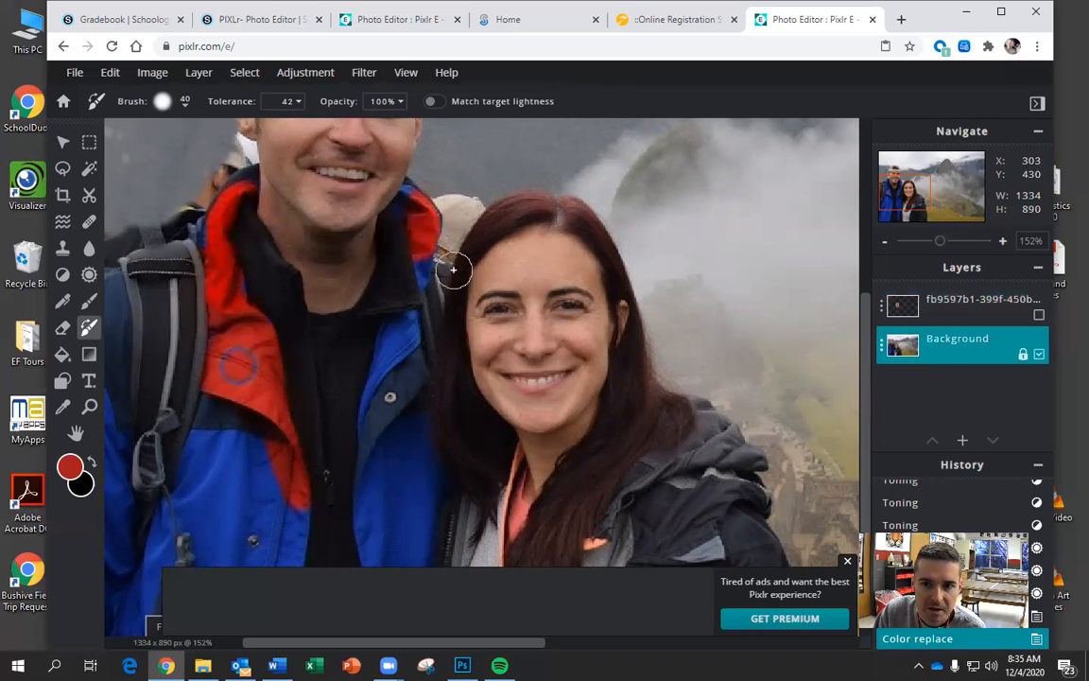
{"action": "mouse_move", "coordinate": [415, 227]}
{"action": "left_mouse_down"}
{"action": "mouse_move", "coordinate": [434, 330]}
{"action": "mouse_move", "coordinate": [424, 311]}
{"action": "mouse_move", "coordinate": [400, 400]}
{"action": "mouse_move", "coordinate": [372, 353]}
{"action": "mouse_move", "coordinate": [406, 323]}
{"action": "mouse_move", "coordinate": [366, 446]}
{"action": "mouse_move", "coordinate": [325, 365]}
{"action": "mouse_move", "coordinate": [387, 373]}
{"action": "mouse_move", "coordinate": [416, 492]}
{"action": "mouse_move", "coordinate": [428, 455]}
{"action": "mouse_move", "coordinate": [391, 438]}
{"action": "mouse_move", "coordinate": [343, 544]}
{"action": "mouse_move", "coordinate": [394, 527]}
{"action": "mouse_move", "coordinate": [394, 559]}
{"action": "mouse_move", "coordinate": [264, 452]}
{"action": "mouse_move", "coordinate": [223, 378]}
{"action": "mouse_move", "coordinate": [187, 426]}
{"action": "mouse_move", "coordinate": [155, 574]}
{"action": "mouse_move", "coordinate": [239, 427]}
{"action": "mouse_move", "coordinate": [227, 496]}
{"action": "mouse_move", "coordinate": [206, 439]}
{"action": "mouse_move", "coordinate": [198, 551]}
{"action": "mouse_move", "coordinate": [297, 515]}
{"action": "mouse_move", "coordinate": [288, 567]}
{"action": "left_mouse_up"}
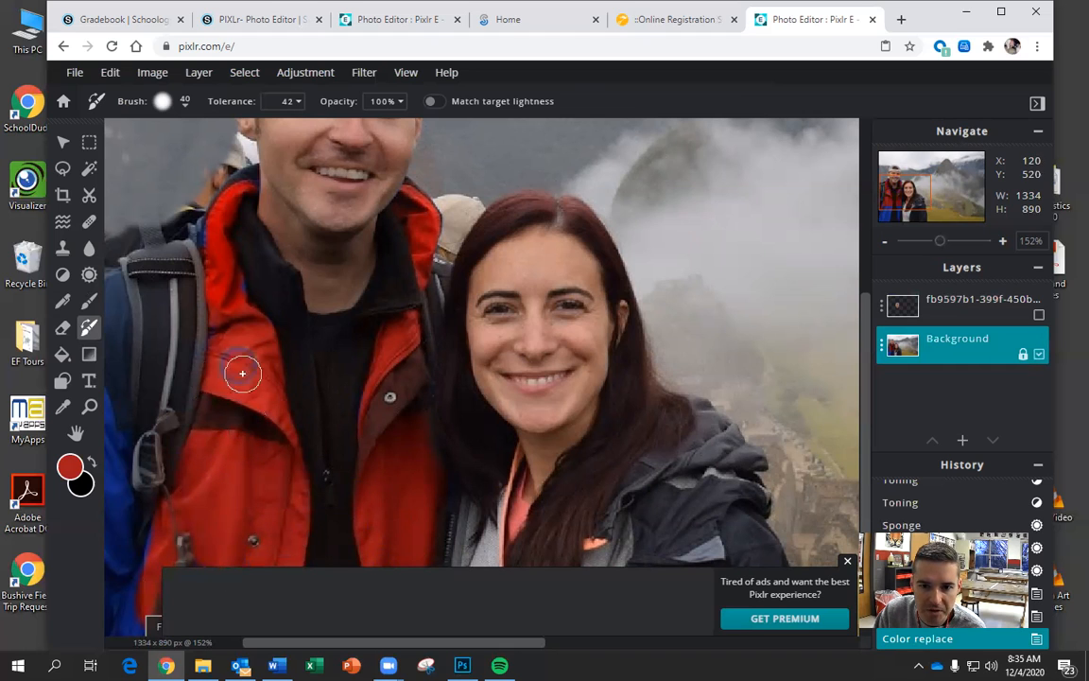
{"action": "mouse_move", "coordinate": [250, 386]}
{"action": "left_mouse_down"}
{"action": "mouse_move", "coordinate": [246, 350]}
{"action": "mouse_move", "coordinate": [257, 367]}
{"action": "mouse_move", "coordinate": [222, 378]}
{"action": "mouse_move", "coordinate": [239, 341]}
{"action": "mouse_move", "coordinate": [219, 364]}
{"action": "mouse_move", "coordinate": [247, 388]}
{"action": "mouse_move", "coordinate": [234, 355]}
{"action": "mouse_move", "coordinate": [238, 367]}
{"action": "mouse_move", "coordinate": [230, 358]}
{"action": "mouse_move", "coordinate": [215, 371]}
{"action": "mouse_move", "coordinate": [235, 390]}
{"action": "mouse_move", "coordinate": [236, 350]}
{"action": "left_mouse_up"}
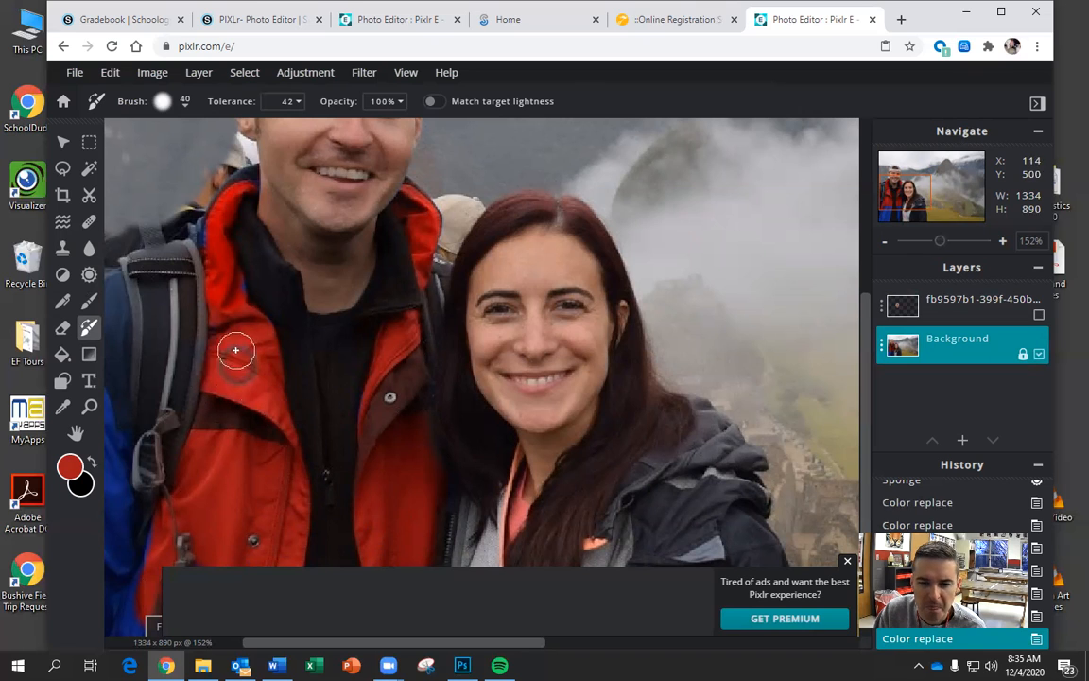
Undo all the colour replacement strokes on the jacket
{"action": "key", "text": "ctrl+z"}
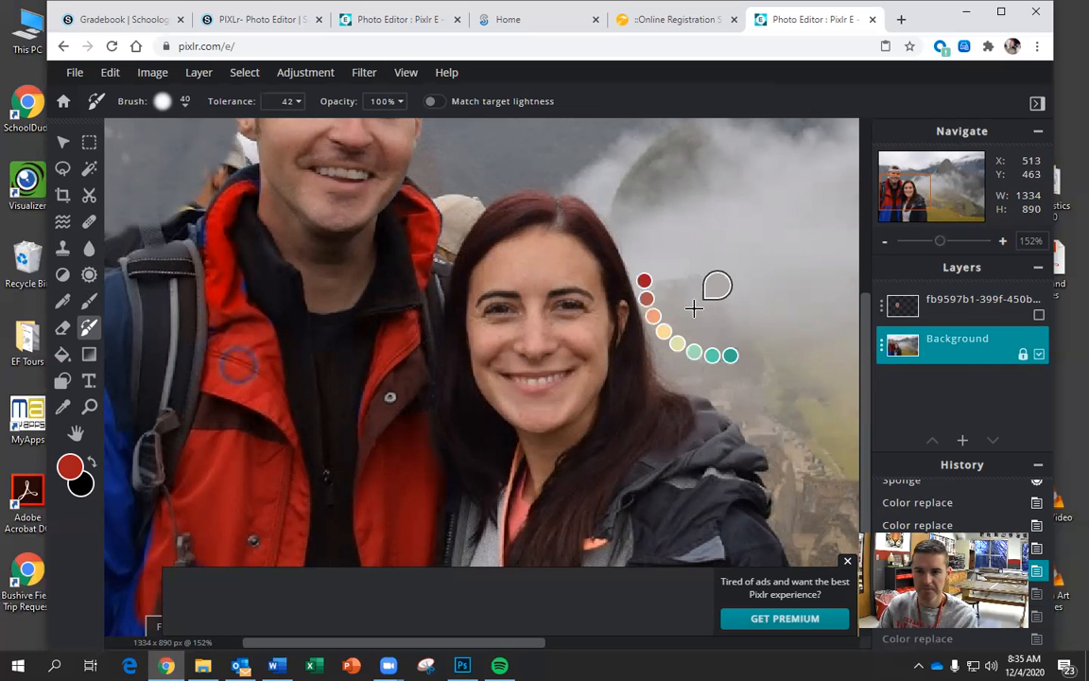
{"action": "key", "text": "ctrl+z"}
{"action": "key", "text": "ctrl+z"}
{"action": "key", "text": "ctrl+z"}
{"action": "key", "text": "ctrl+z"}
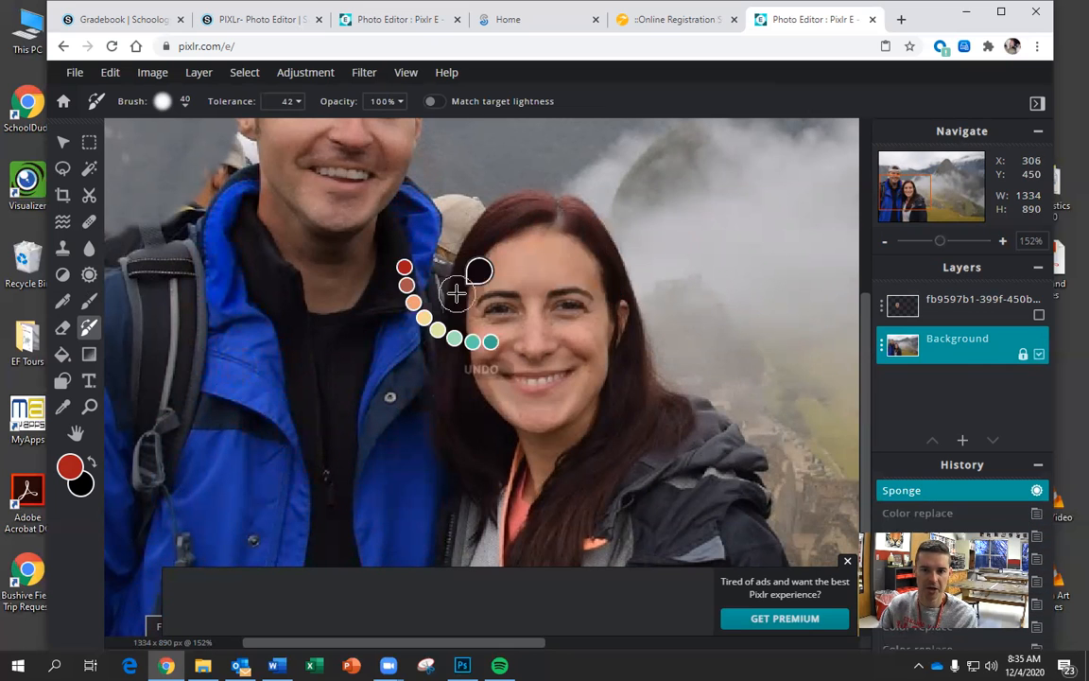
Replace the blue on both jacket fronts, the collar and the sleeve with red using long continuous colour replace strokes
{"action": "mouse_move", "coordinate": [244, 330]}
{"action": "left_mouse_down"}
{"action": "mouse_move", "coordinate": [260, 400]}
{"action": "mouse_move", "coordinate": [226, 297]}
{"action": "mouse_move", "coordinate": [227, 168]}
{"action": "mouse_move", "coordinate": [267, 423]}
{"action": "mouse_move", "coordinate": [219, 469]}
{"action": "mouse_move", "coordinate": [199, 394]}
{"action": "mouse_move", "coordinate": [170, 422]}
{"action": "left_mouse_up"}
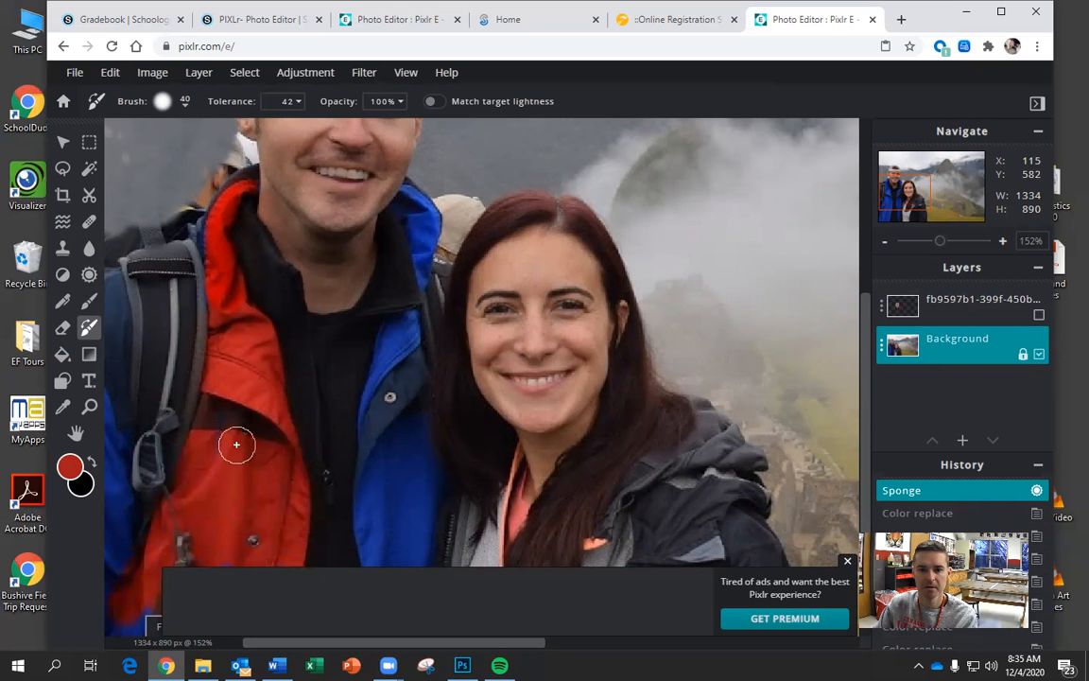
{"action": "mouse_move", "coordinate": [121, 546]}
{"action": "left_mouse_down"}
{"action": "mouse_move", "coordinate": [119, 584]}
{"action": "mouse_move", "coordinate": [124, 338]}
{"action": "mouse_move", "coordinate": [110, 260]}
{"action": "mouse_move", "coordinate": [112, 308]}
{"action": "left_mouse_up"}
{"action": "mouse_move", "coordinate": [410, 194]}
{"action": "left_mouse_down"}
{"action": "mouse_move", "coordinate": [422, 276]}
{"action": "mouse_move", "coordinate": [396, 332]}
{"action": "mouse_move", "coordinate": [383, 428]}
{"action": "mouse_move", "coordinate": [399, 356]}
{"action": "mouse_move", "coordinate": [350, 362]}
{"action": "mouse_move", "coordinate": [430, 395]}
{"action": "mouse_move", "coordinate": [421, 338]}
{"action": "mouse_move", "coordinate": [426, 536]}
{"action": "mouse_move", "coordinate": [392, 510]}
{"action": "left_mouse_up"}
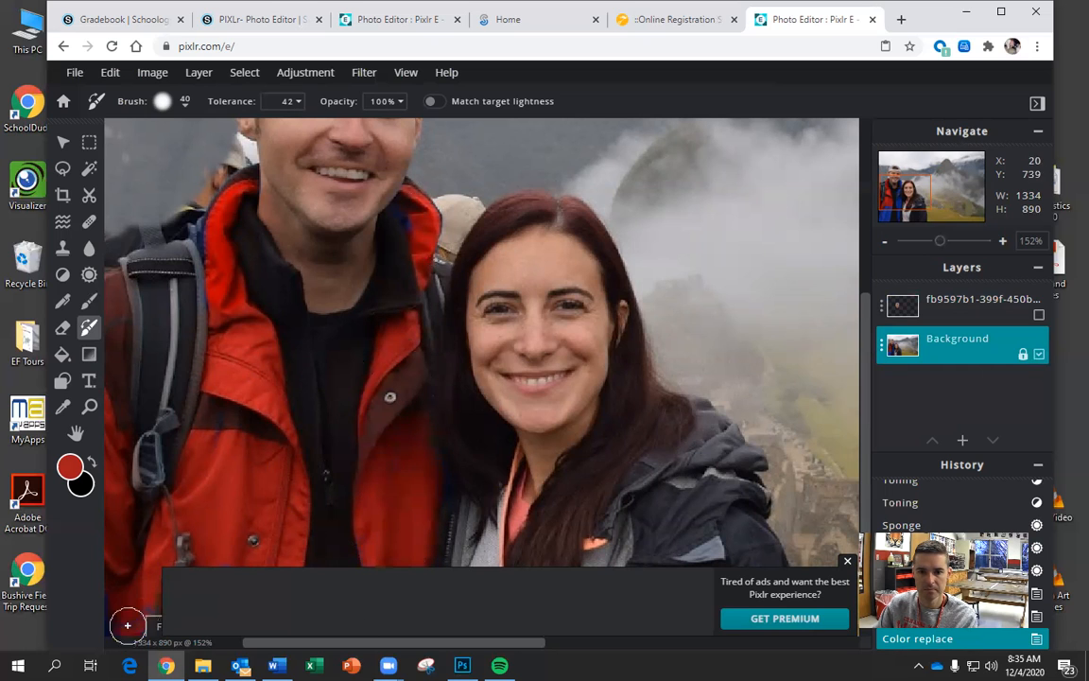
Fill the misty area behind the woman with red at tolerance 32 and undo the fill
{"action": "left_click", "coordinate": [64, 358]}
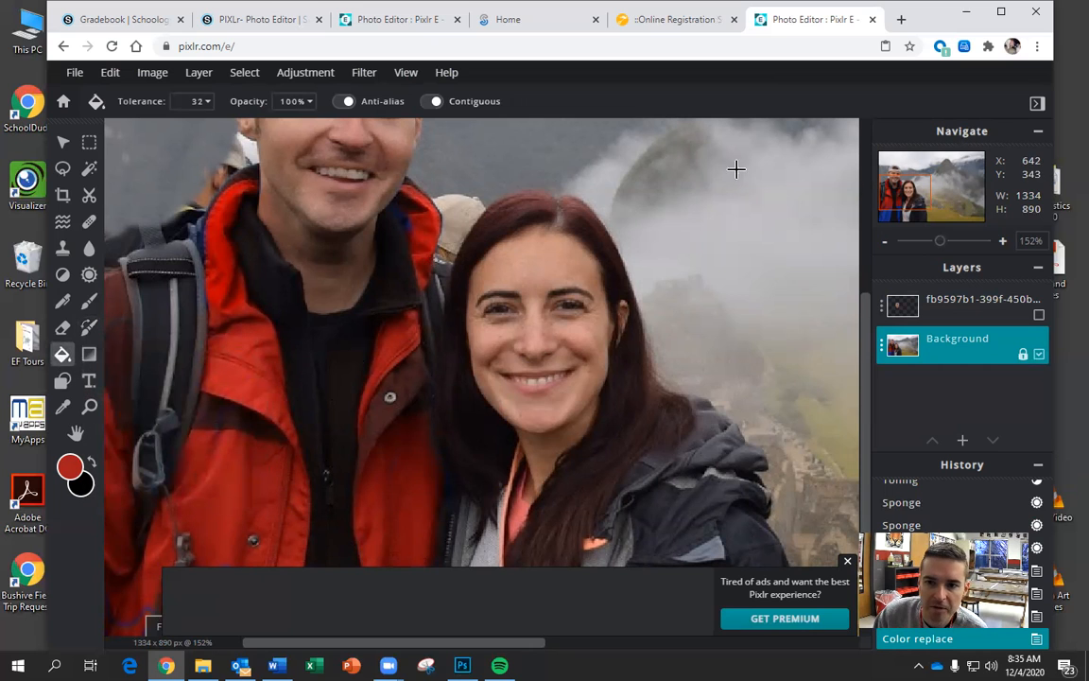
{"action": "left_click", "coordinate": [685, 245]}
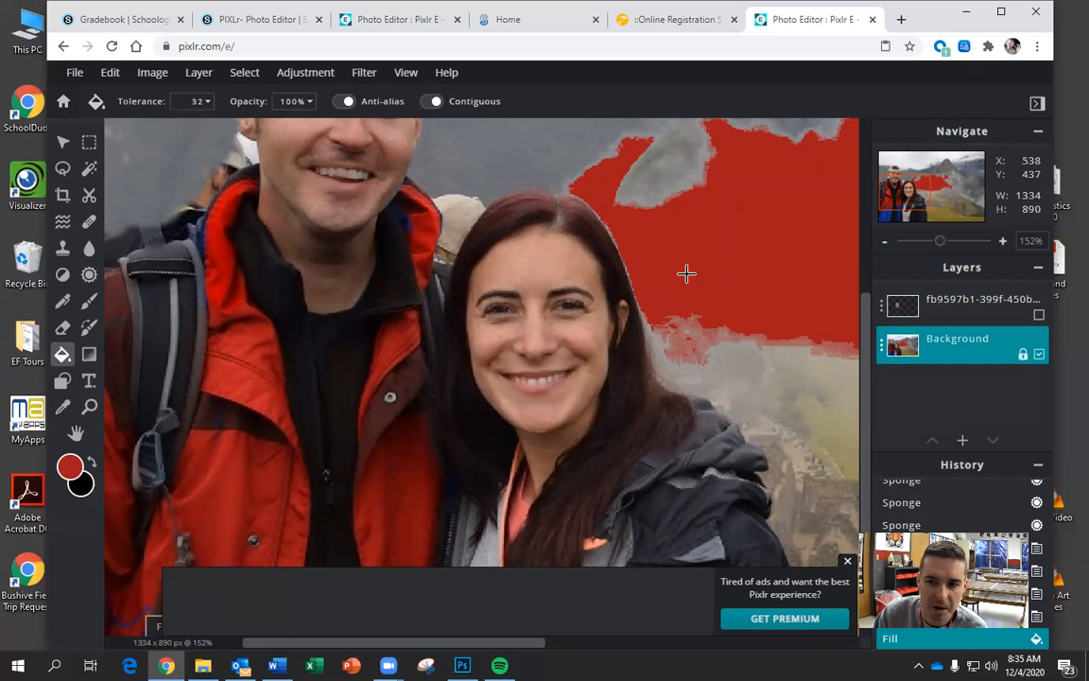
{"action": "key", "text": "ctrl+z"}
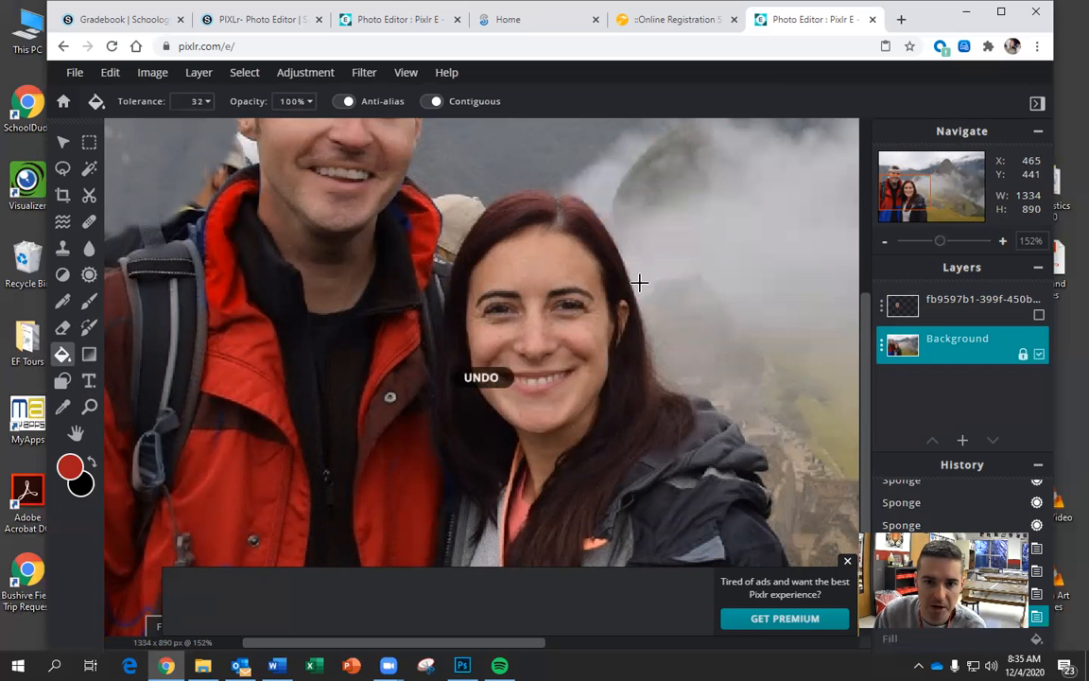
Draw a diagonal red-to-black linear gradient over the Background, toggle the face cutout layer on and off, and undo it all
{"action": "left_click", "coordinate": [89, 354]}
{"action": "left_click_drag", "start_coordinate": [599, 185], "coordinate": [775, 325]}
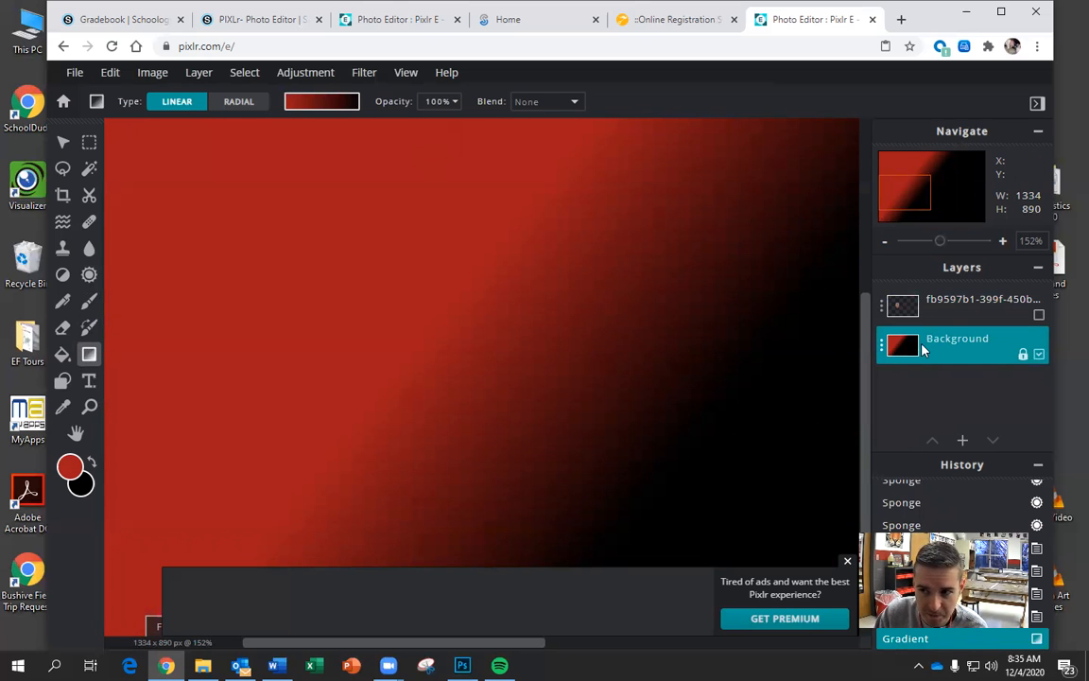
{"action": "left_click", "coordinate": [1038, 316]}
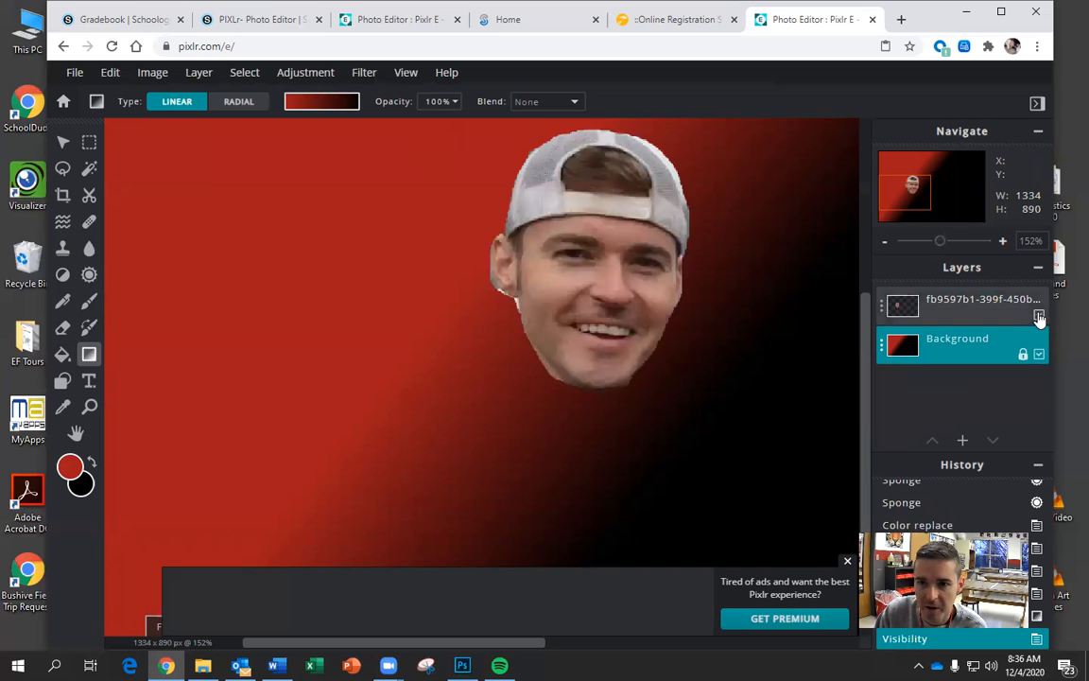
{"action": "left_click", "coordinate": [1039, 316]}
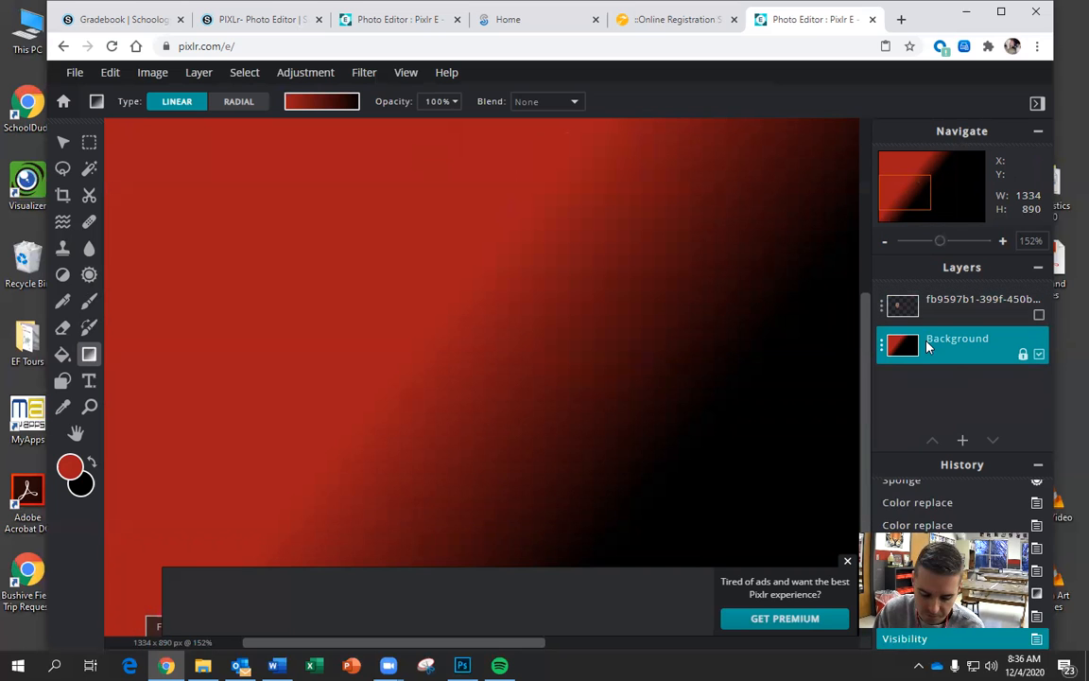
{"action": "key", "text": "ctrl+z"}
{"action": "key", "text": "ctrl+z"}
{"action": "key", "text": "ctrl+z"}
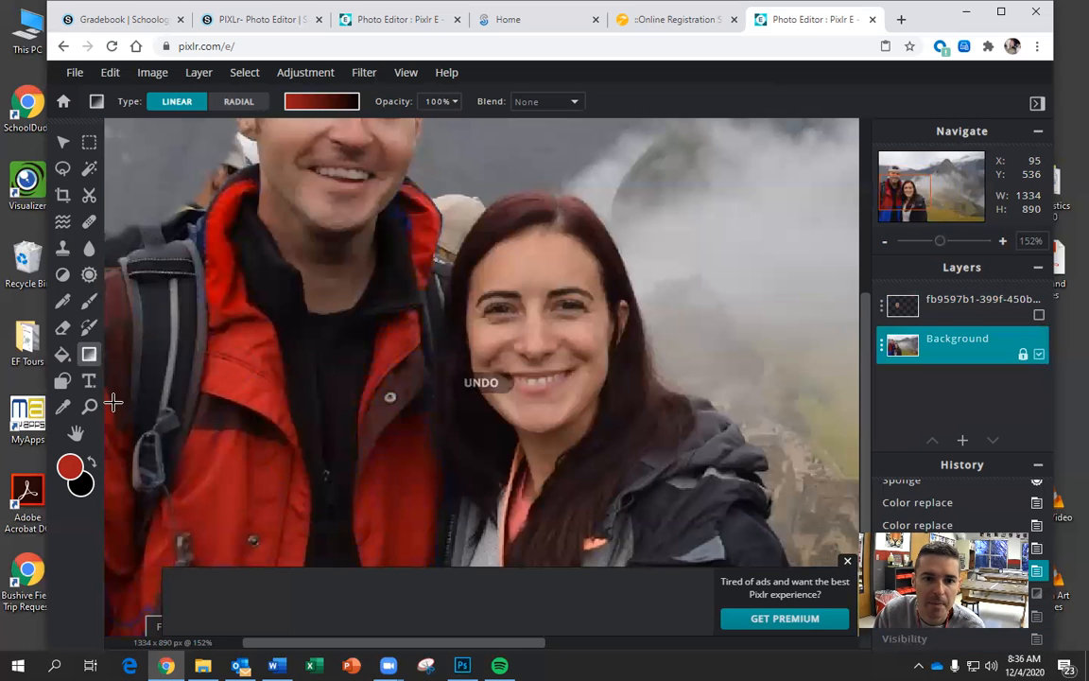
Draw a black-filled rectangle with a red stroke of 5 over the misty mountains and undo it
{"action": "left_click", "coordinate": [62, 380]}
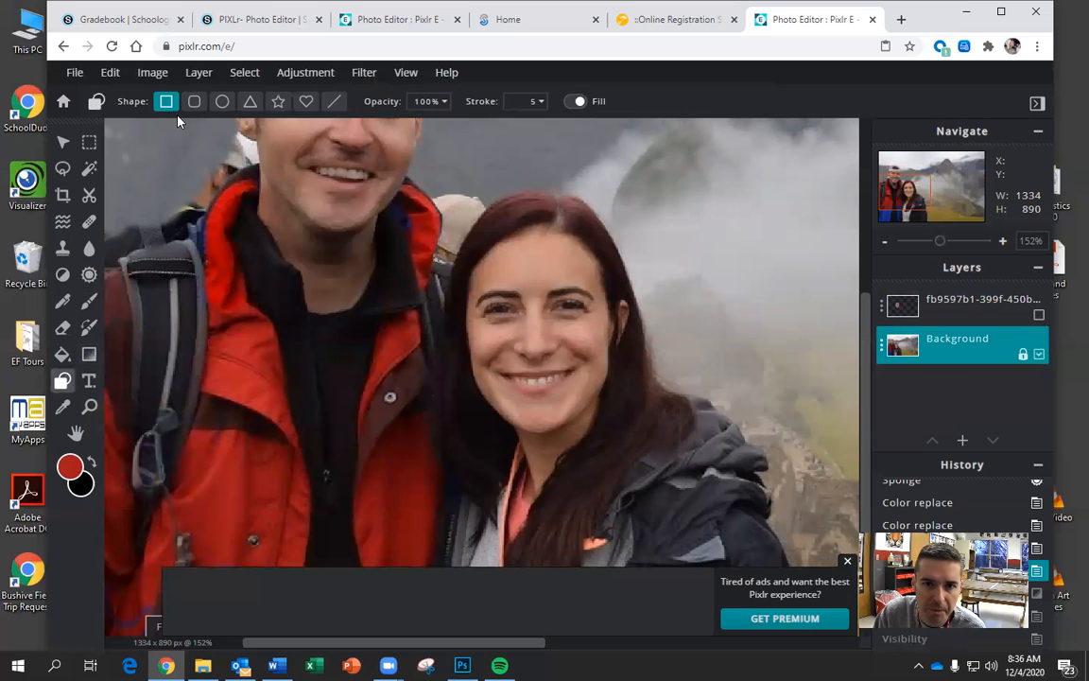
{"action": "left_click_drag", "start_coordinate": [610, 140], "coordinate": [800, 306]}
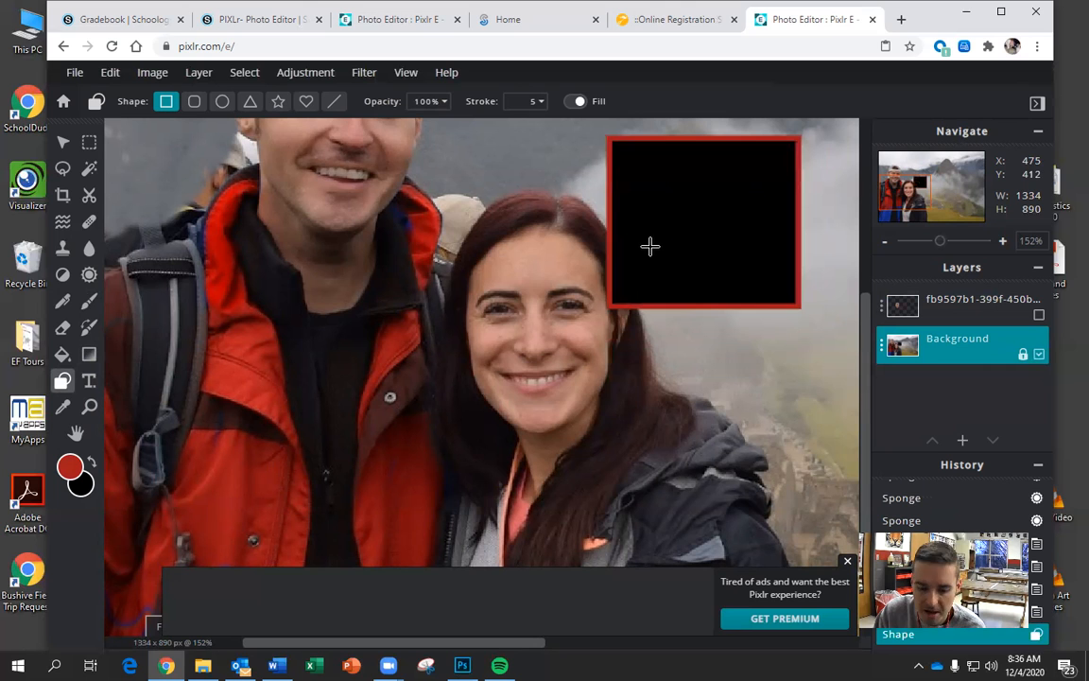
{"action": "right_click", "coordinate": [650, 246]}
{"action": "key", "text": "ctrl+z"}
Add red Arial text of size 80 reading "text text" across the couple and shift its position
{"action": "left_click", "coordinate": [89, 380]}
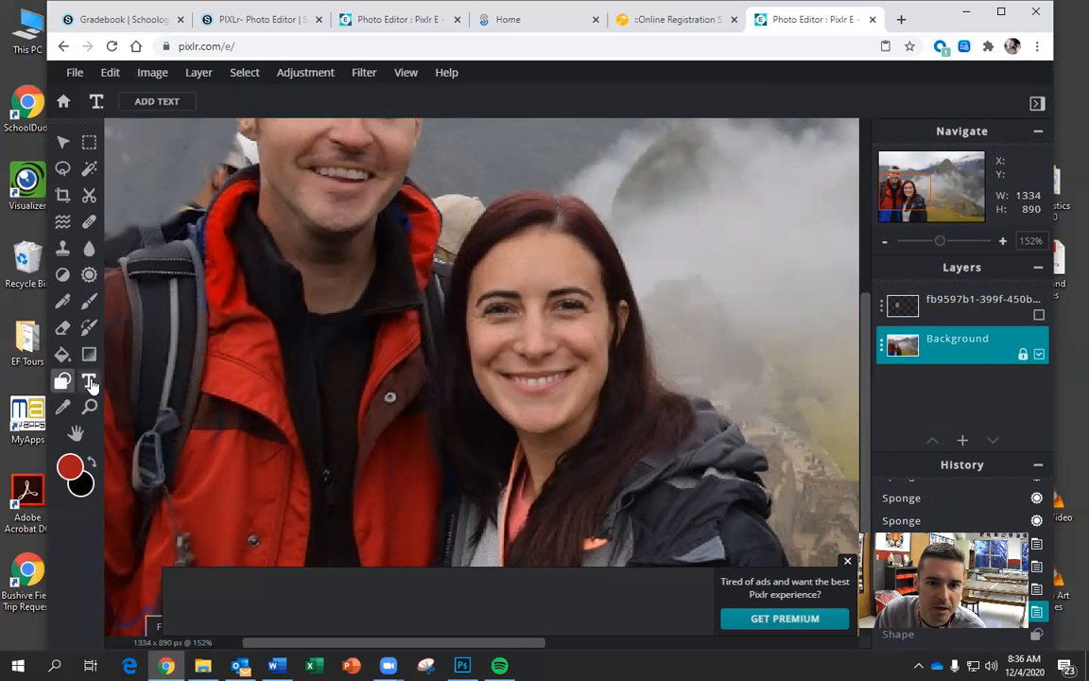
{"action": "left_click", "coordinate": [638, 231]}
{"action": "left_click", "coordinate": [680, 407]}
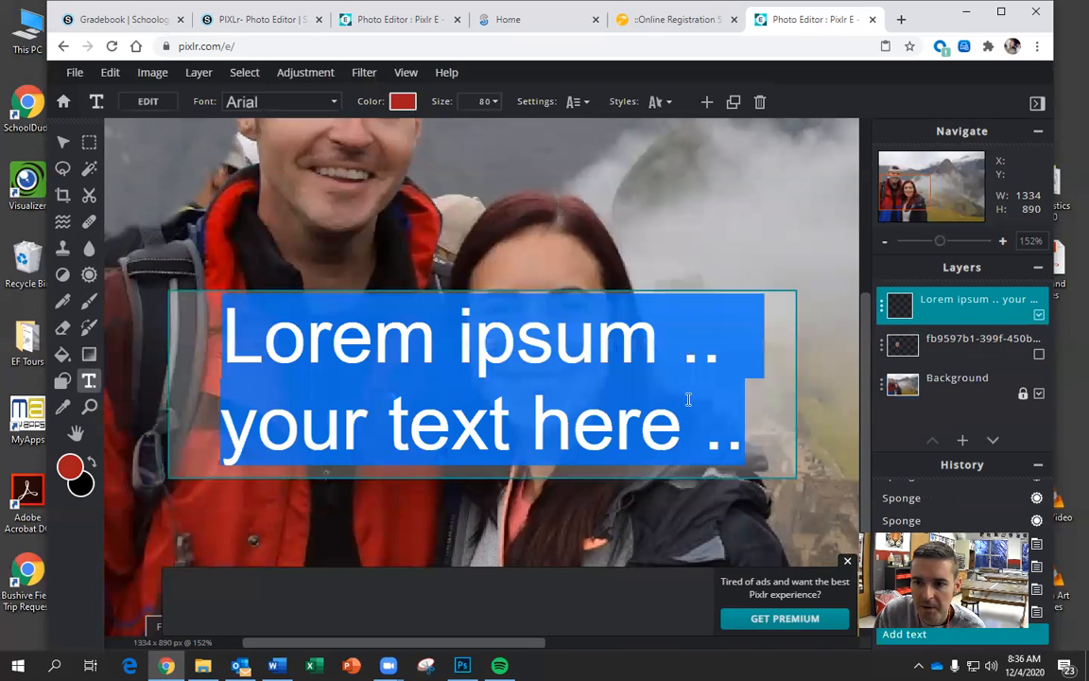
{"action": "type", "text": "text text"}
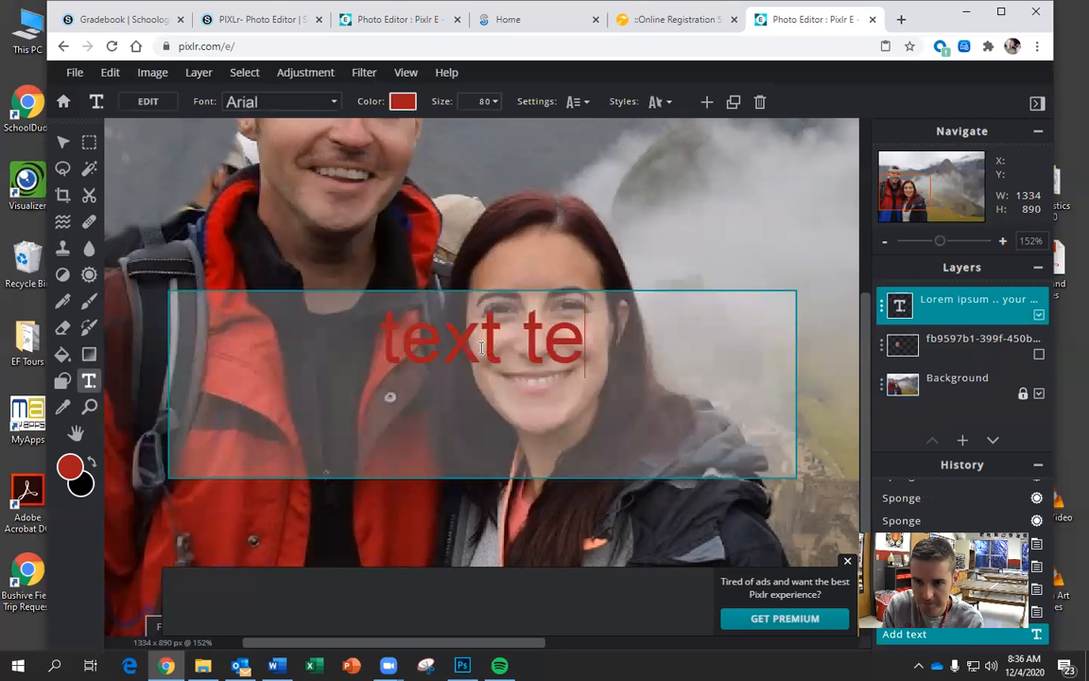
{"action": "left_click", "coordinate": [848, 564]}
{"action": "mouse_move", "coordinate": [451, 374]}
{"action": "left_mouse_down"}
{"action": "mouse_move", "coordinate": [479, 220]}
{"action": "mouse_move", "coordinate": [461, 358]}
{"action": "left_mouse_up"}
Undo the text edits and the added text layer
{"action": "key", "text": "ctrl+z"}
{"action": "key", "text": "ctrl+z"}
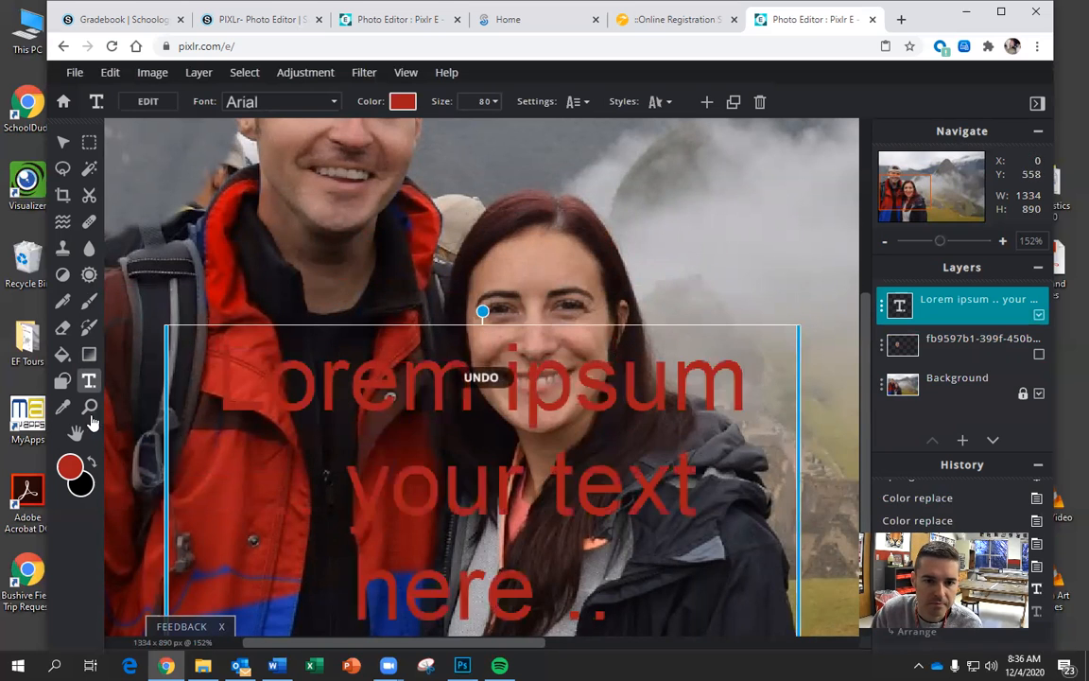
{"action": "key", "text": "ctrl+z"}
Sample the coral colour of the woman's shirt and paint a short stroke over that spot with the 10 px brush
{"action": "left_click", "coordinate": [64, 408]}
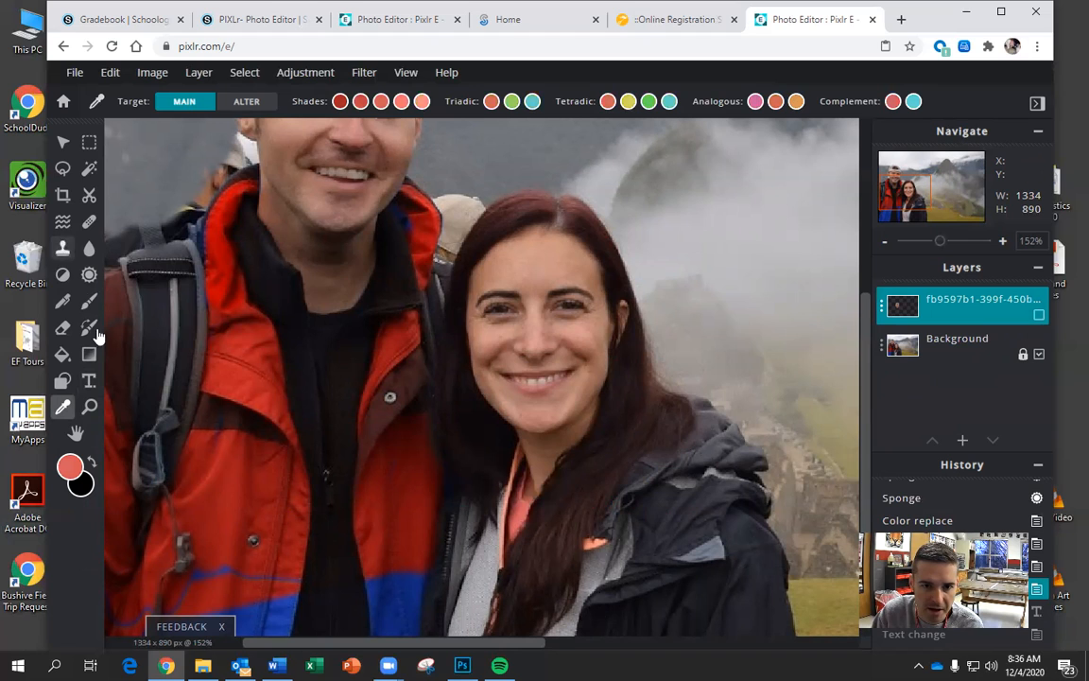
{"action": "left_click", "coordinate": [89, 301]}
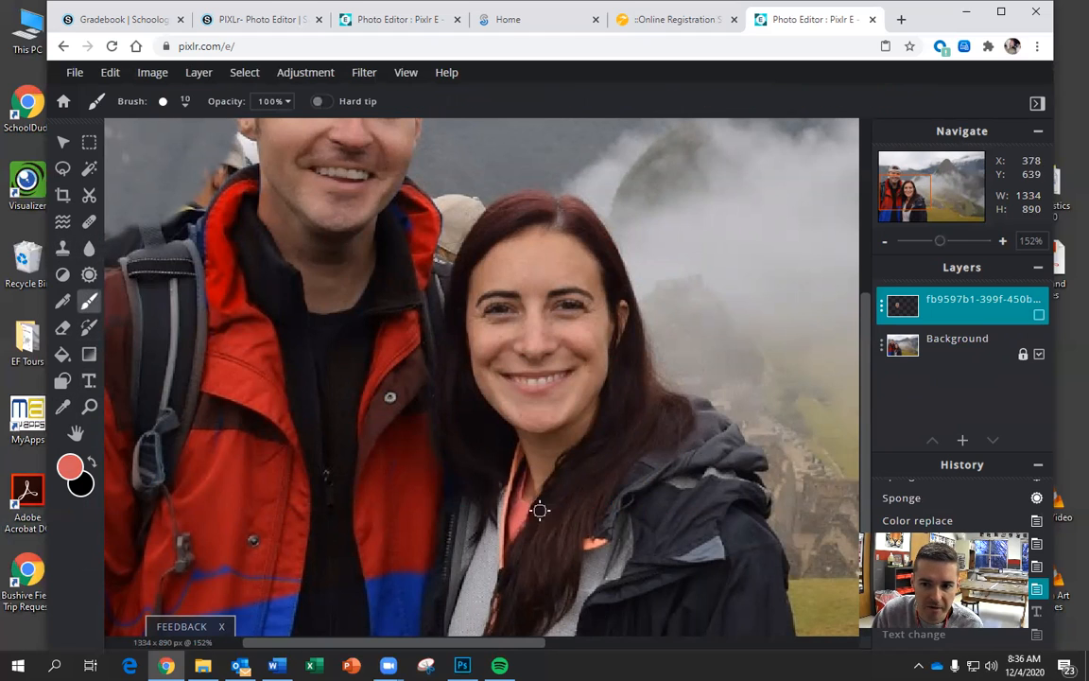
{"action": "left_click_drag", "start_coordinate": [527, 504], "coordinate": [528, 499]}
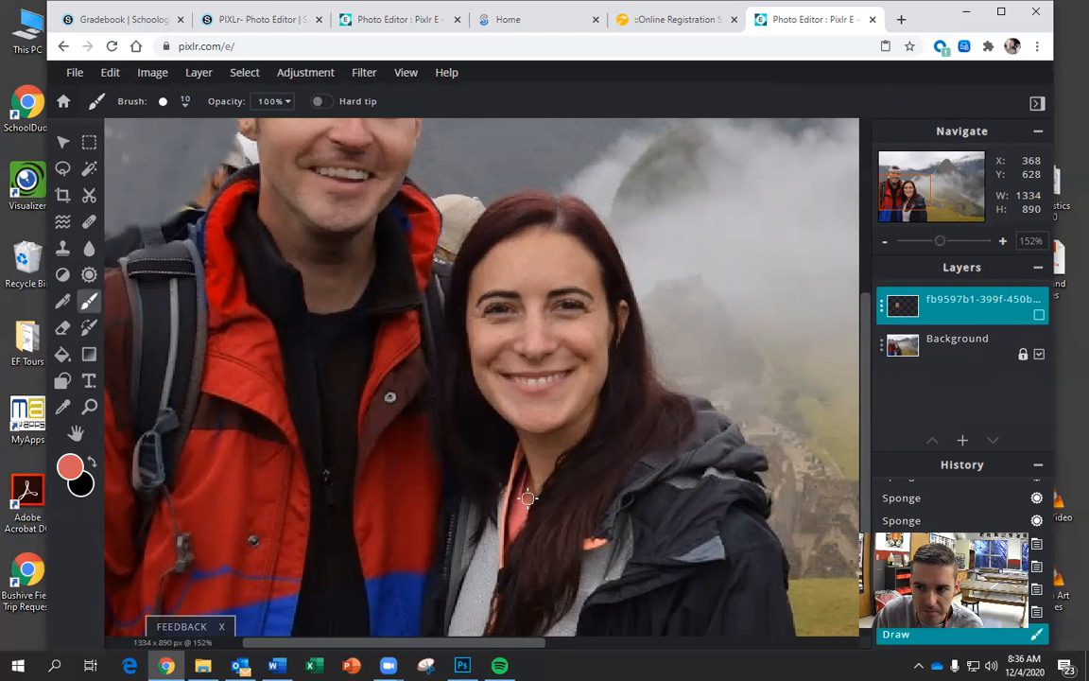
Undo the last brush stroke over the woman's coral shirt, with the Background layer selected
{"action": "left_click", "coordinate": [920, 341]}
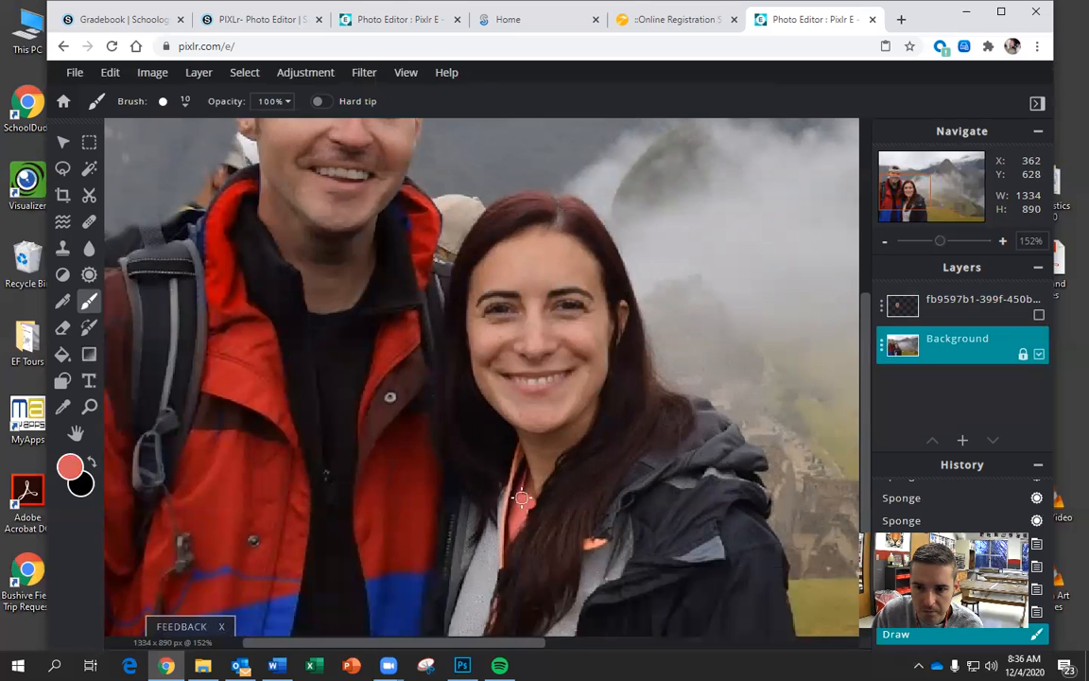
{"action": "right_click", "coordinate": [450, 390]}
{"action": "key", "text": "ctrl+z"}
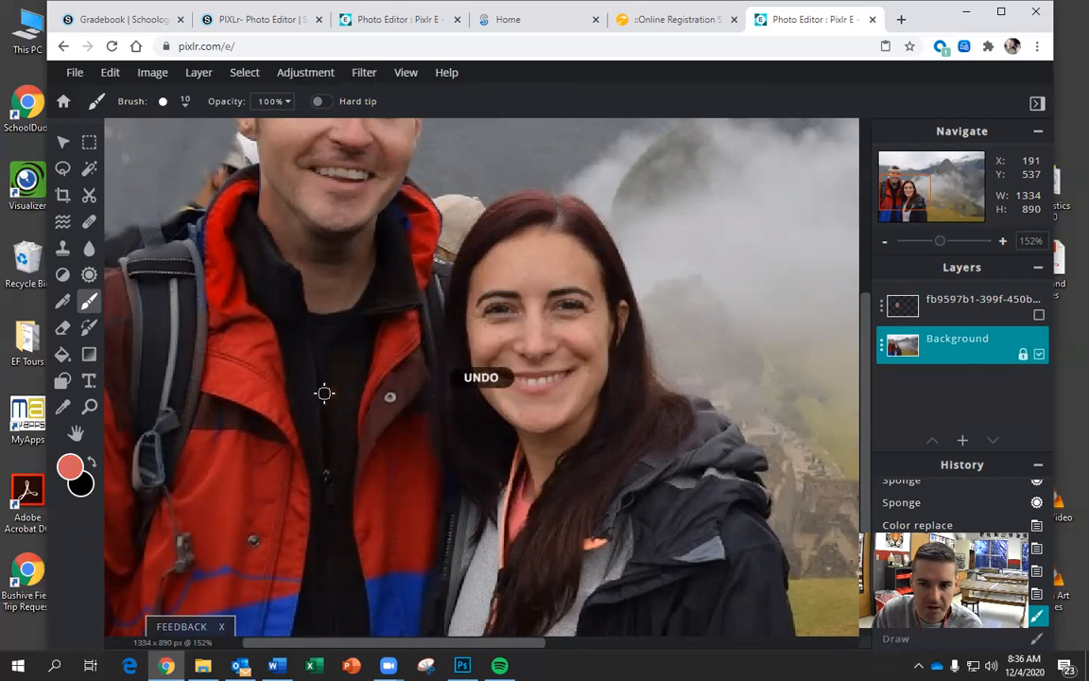
Try the Zoom tool on the woman's face and the Hand tool on the photo, ending at 75% zoom
{"action": "left_click", "coordinate": [90, 407]}
{"action": "left_click", "coordinate": [488, 306]}
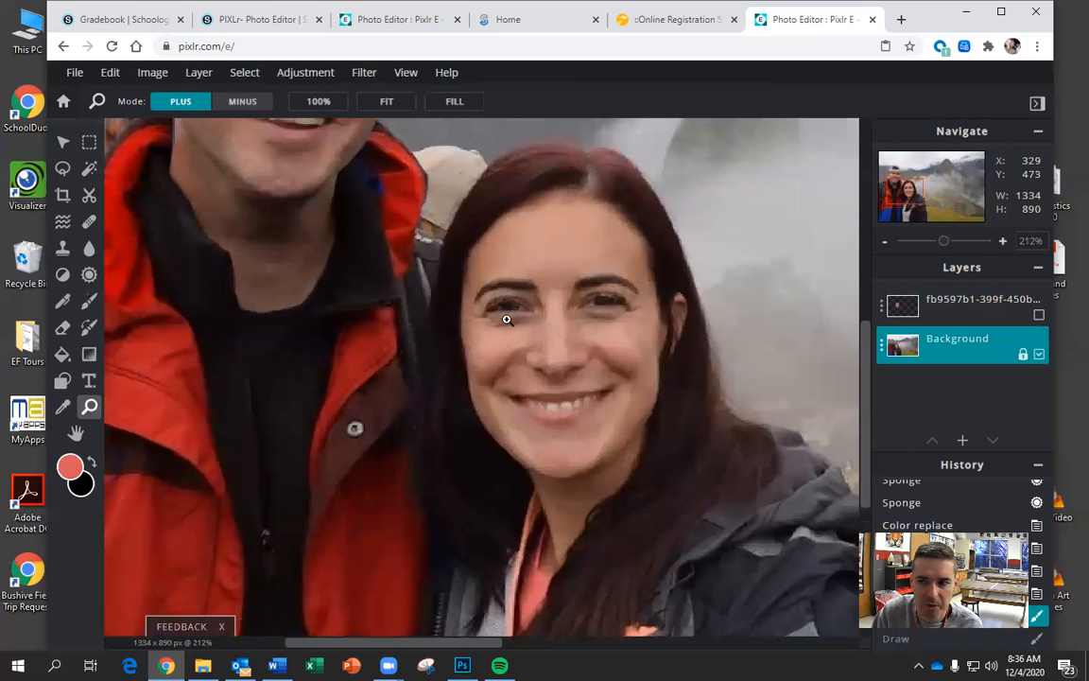
{"action": "left_click_drag", "start_coordinate": [952, 247], "coordinate": [932, 246]}
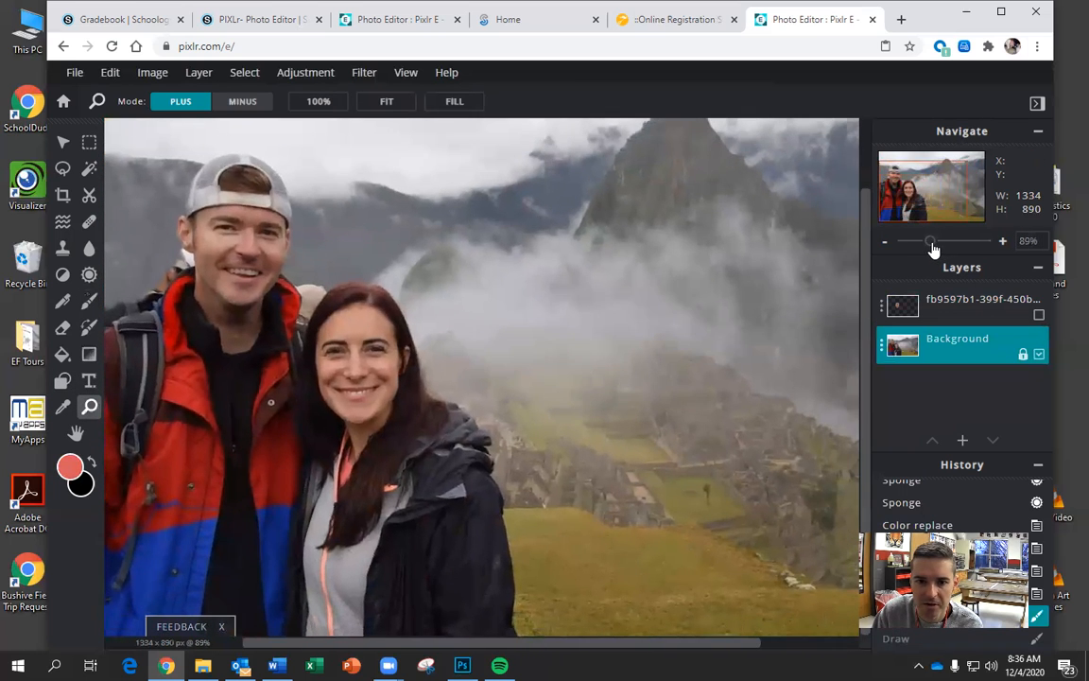
{"action": "left_click", "coordinate": [75, 432]}
{"action": "left_click_drag", "start_coordinate": [229, 358], "coordinate": [724, 272]}
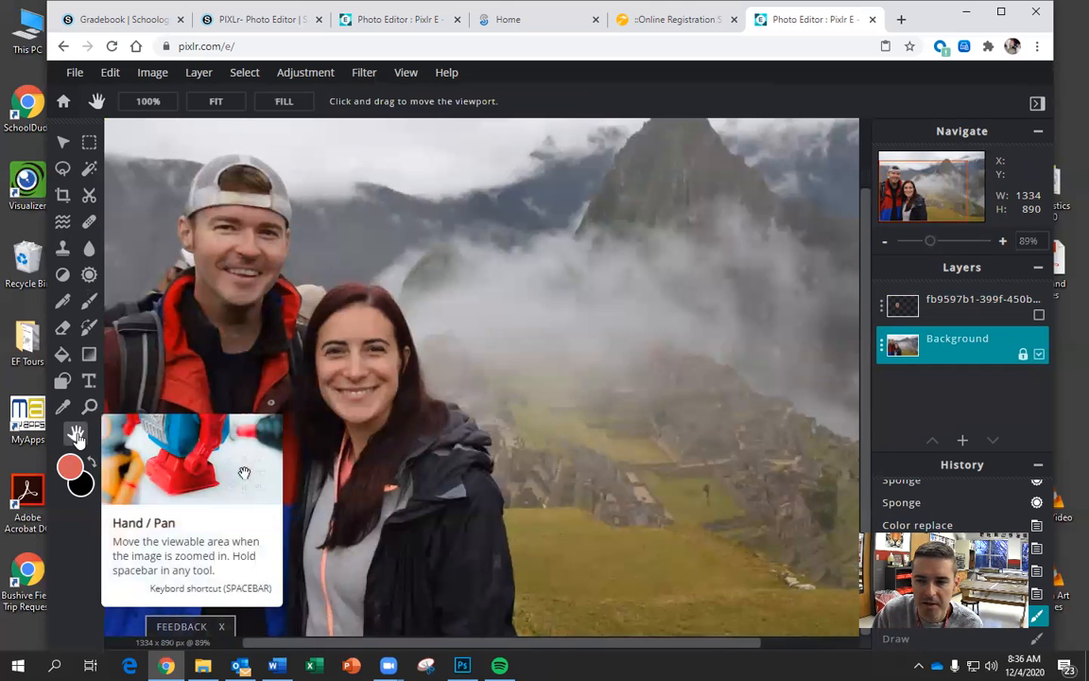
{"action": "mouse_move", "coordinate": [926, 246]}
{"action": "left_mouse_down"}
{"action": "mouse_move", "coordinate": [915, 243]}
{"action": "mouse_move", "coordinate": [930, 248]}
{"action": "left_mouse_up"}
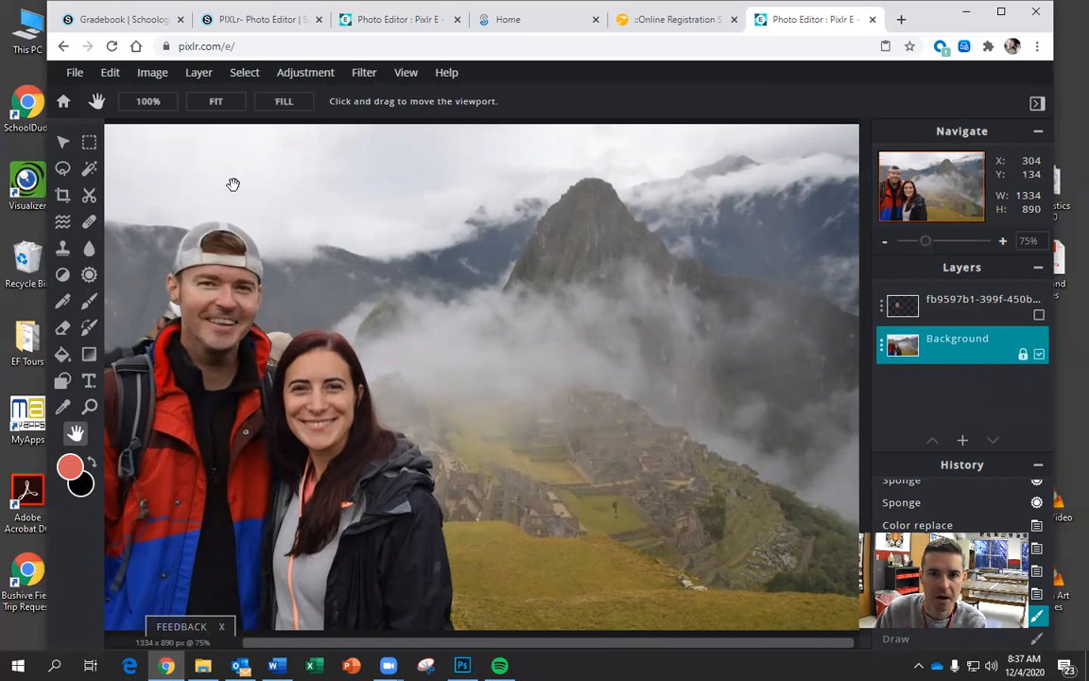
Add the Stadiun picture as an image layer and enlarge it to about 1323 × 995 px to cover the canvas
{"action": "left_click", "coordinate": [962, 440]}
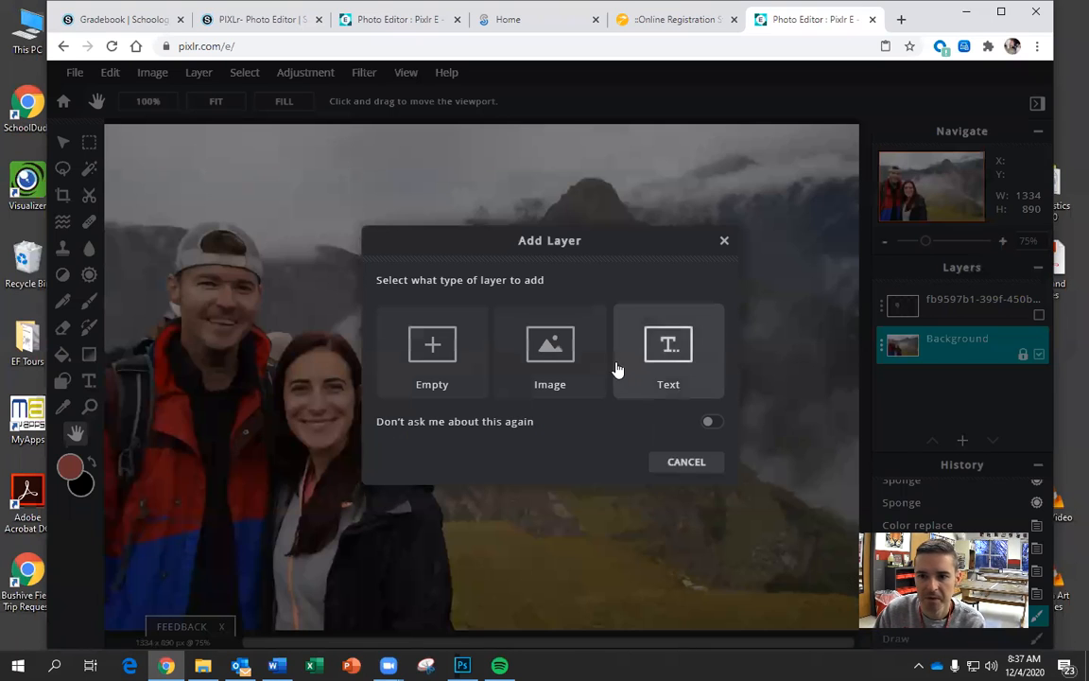
{"action": "left_click", "coordinate": [549, 350]}
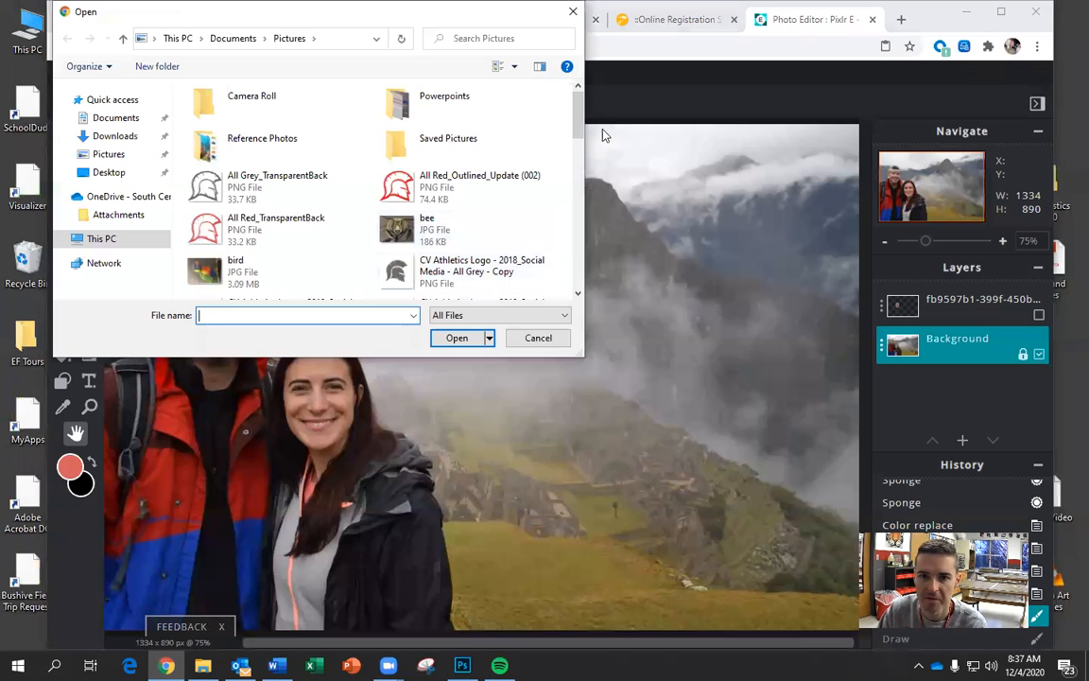
{"action": "left_click_drag", "start_coordinate": [579, 117], "coordinate": [580, 154]}
{"action": "left_click_drag", "start_coordinate": [582, 178], "coordinate": [581, 265]}
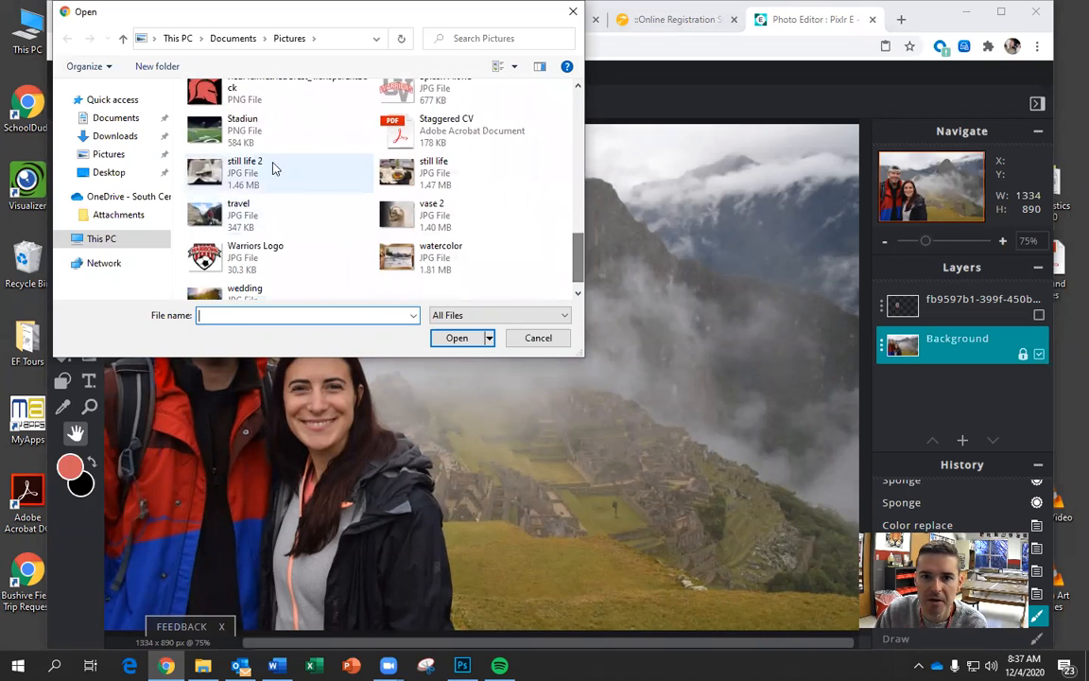
{"action": "left_click", "coordinate": [242, 121]}
{"action": "left_click", "coordinate": [456, 338]}
{"action": "left_click_drag", "start_coordinate": [308, 243], "coordinate": [94, 118]}
{"action": "left_click_drag", "start_coordinate": [657, 512], "coordinate": [847, 605]}
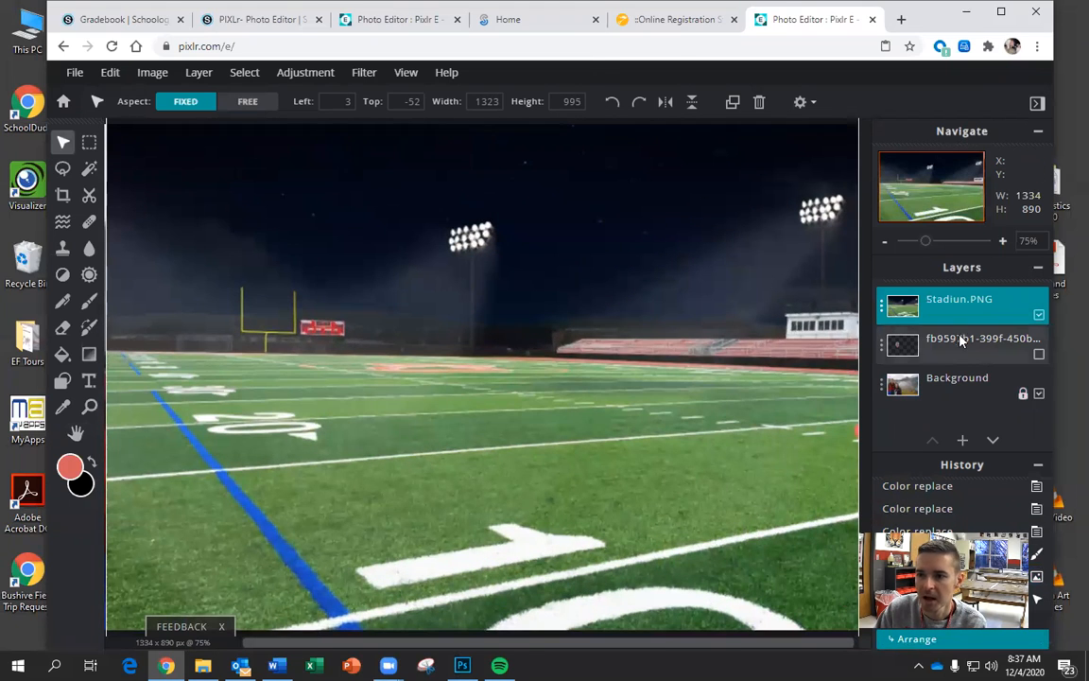
Show the cut-out head layer above the Stadiun layer and enlarge the head to about 231 × 442 px against the night sky
{"action": "left_click_drag", "start_coordinate": [987, 345], "coordinate": [947, 305]}
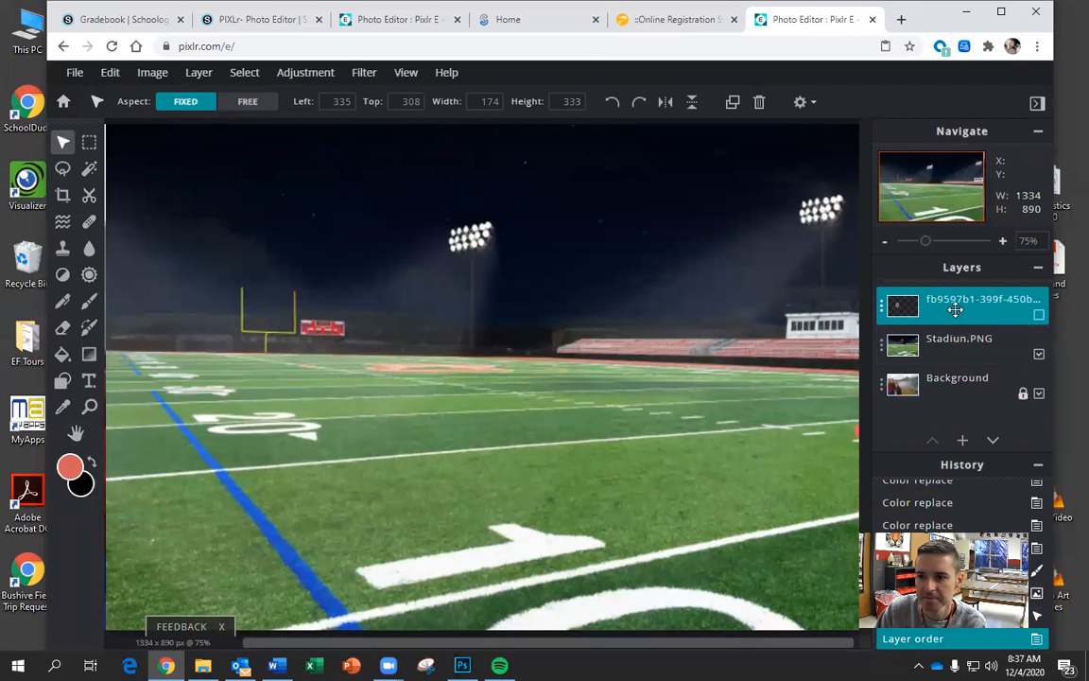
{"action": "left_click", "coordinate": [1042, 312]}
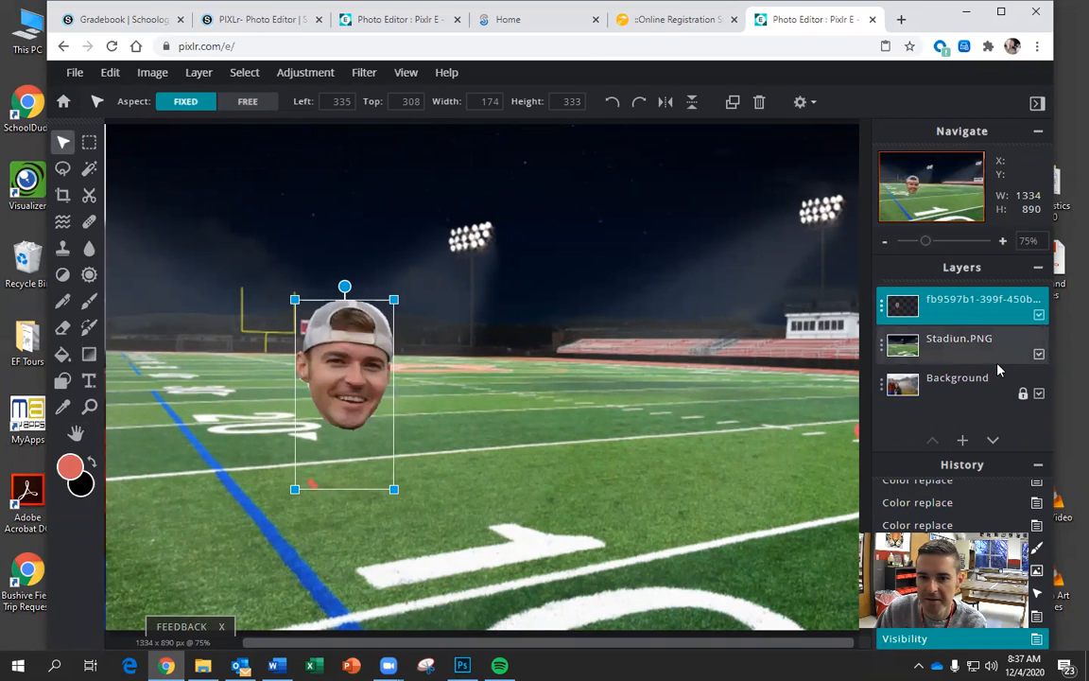
{"action": "left_click_drag", "start_coordinate": [291, 298], "coordinate": [263, 235]}
{"action": "left_click_drag", "start_coordinate": [365, 275], "coordinate": [440, 213]}
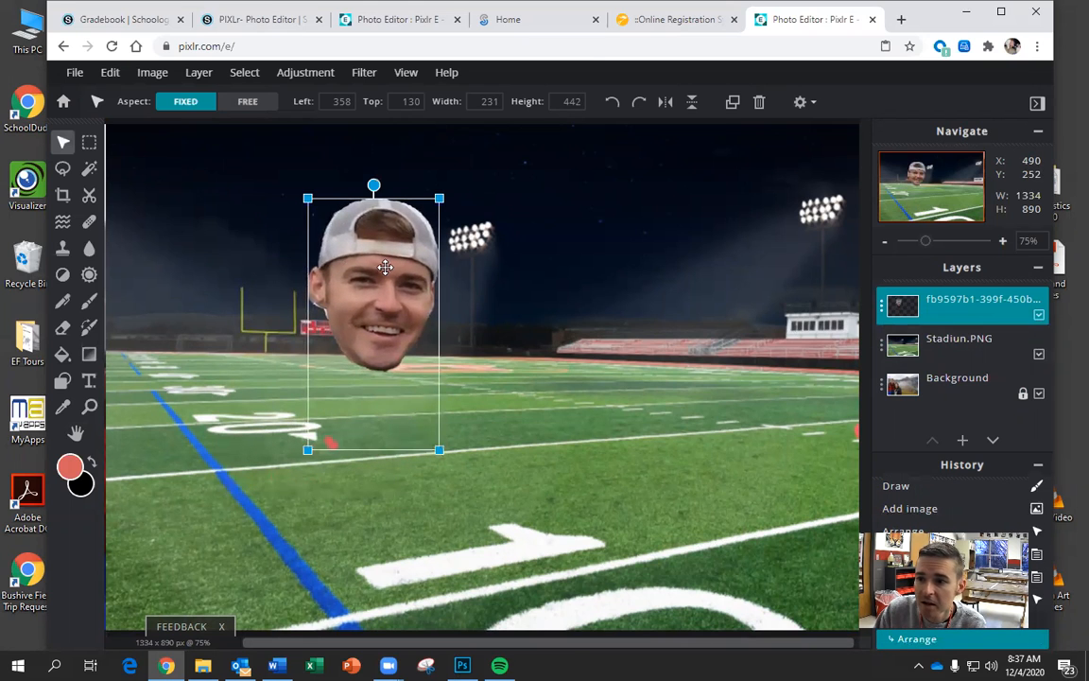
Unlock the Background layer with the couple's photo and delete it
{"action": "left_click", "coordinate": [979, 397]}
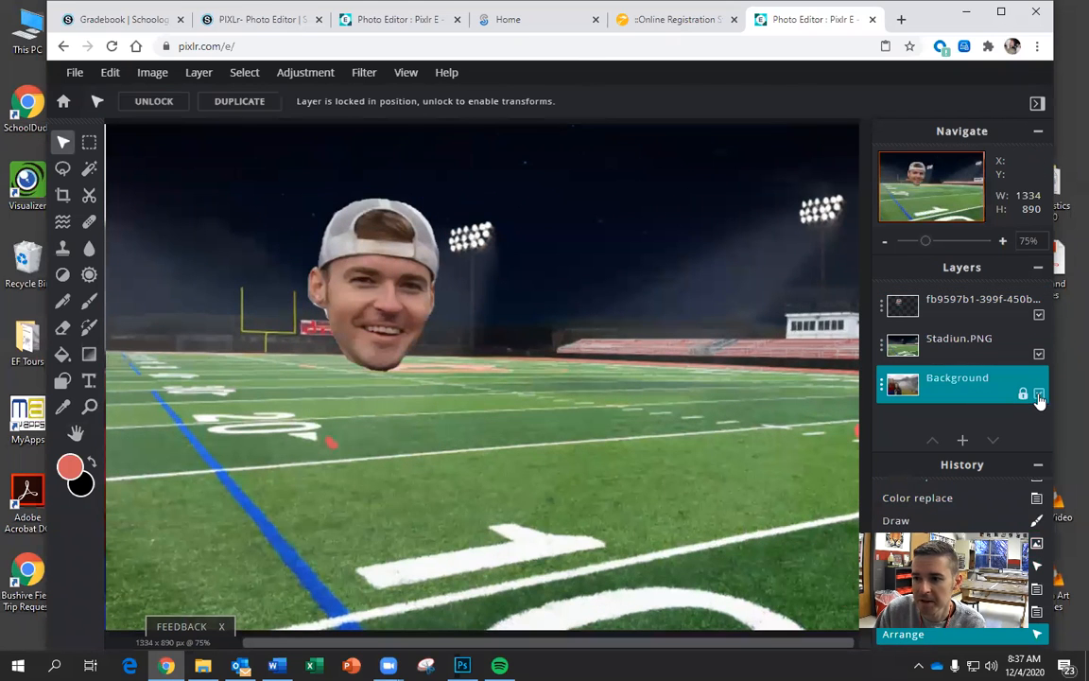
{"action": "left_click", "coordinate": [1037, 393]}
{"action": "left_click", "coordinate": [1037, 393]}
{"action": "double_click", "coordinate": [987, 390]}
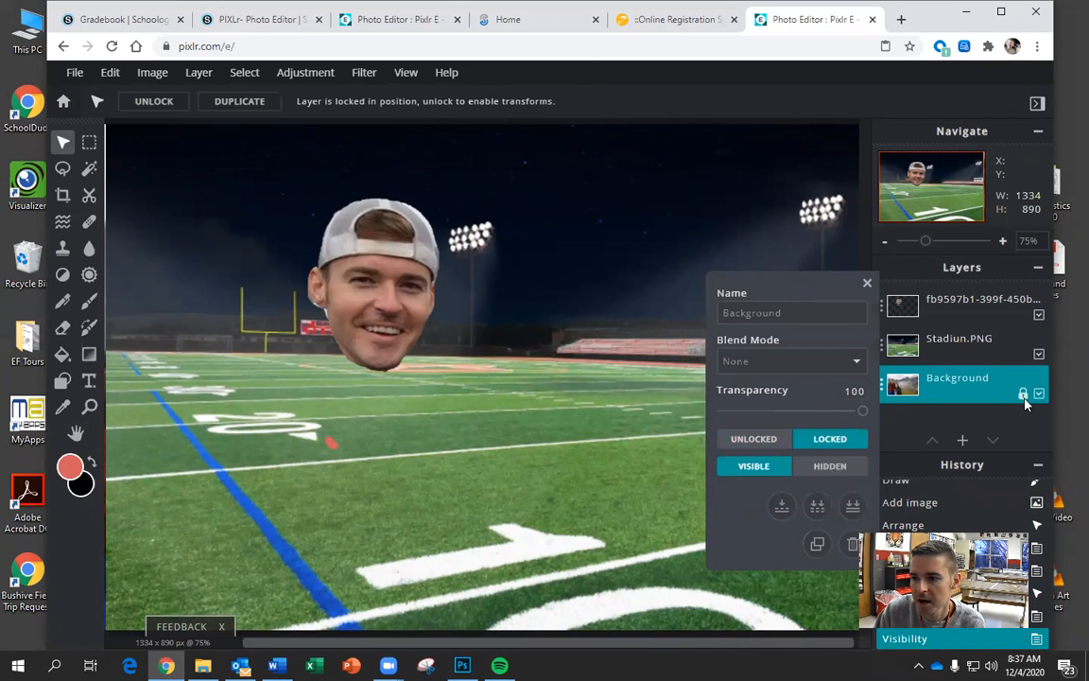
{"action": "left_click", "coordinate": [867, 283]}
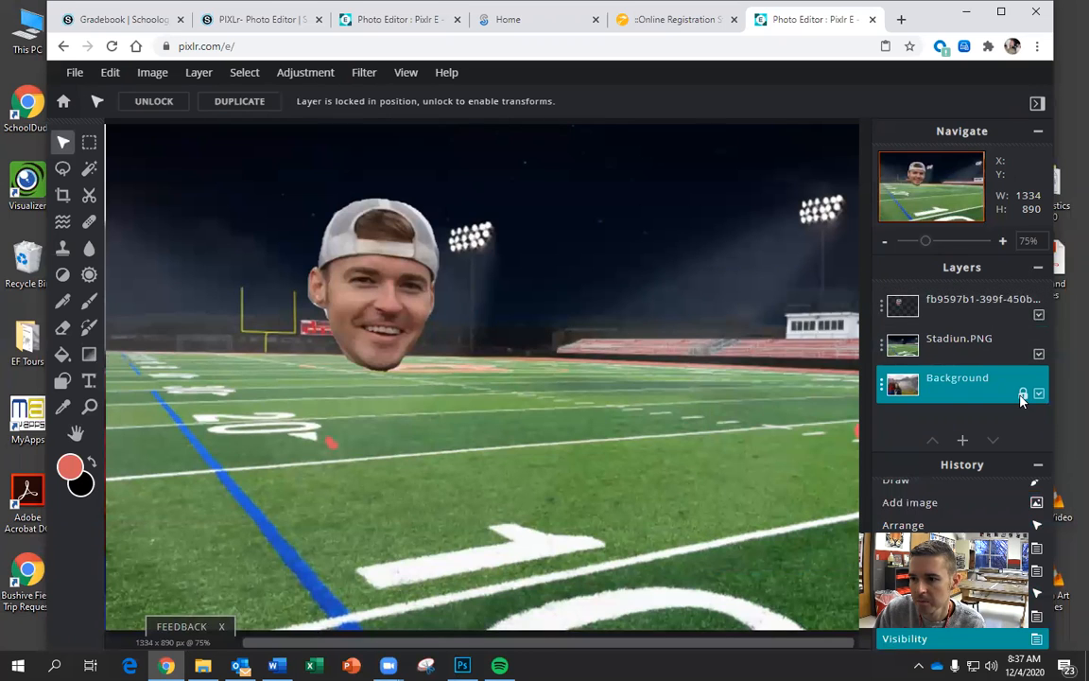
{"action": "left_click", "coordinate": [1022, 396]}
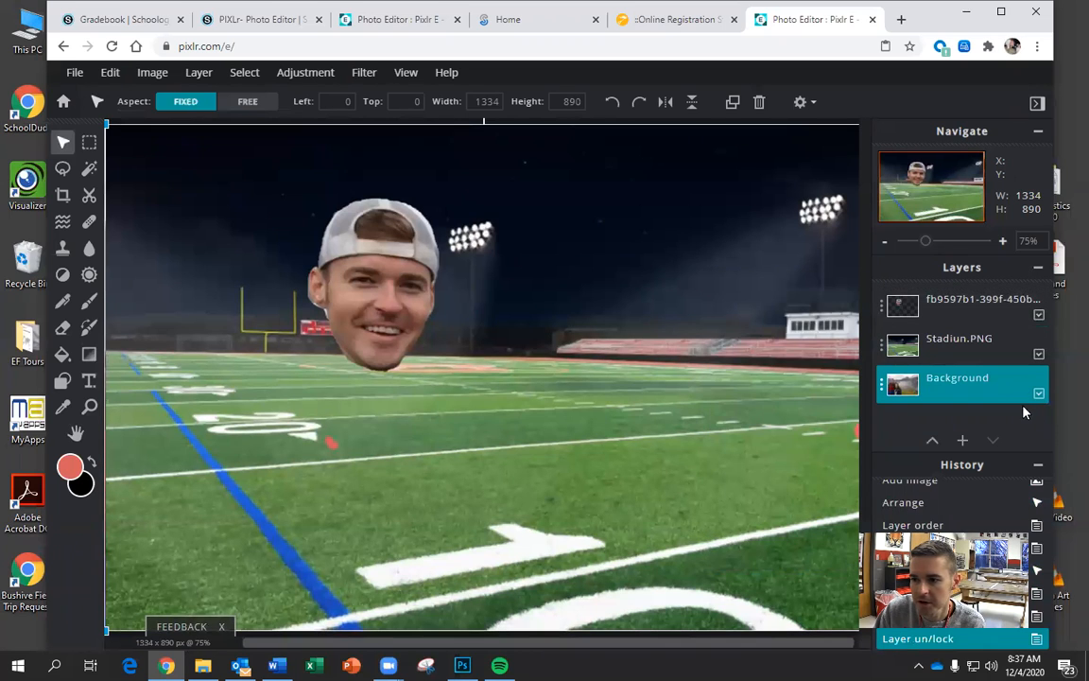
{"action": "left_click", "coordinate": [971, 385]}
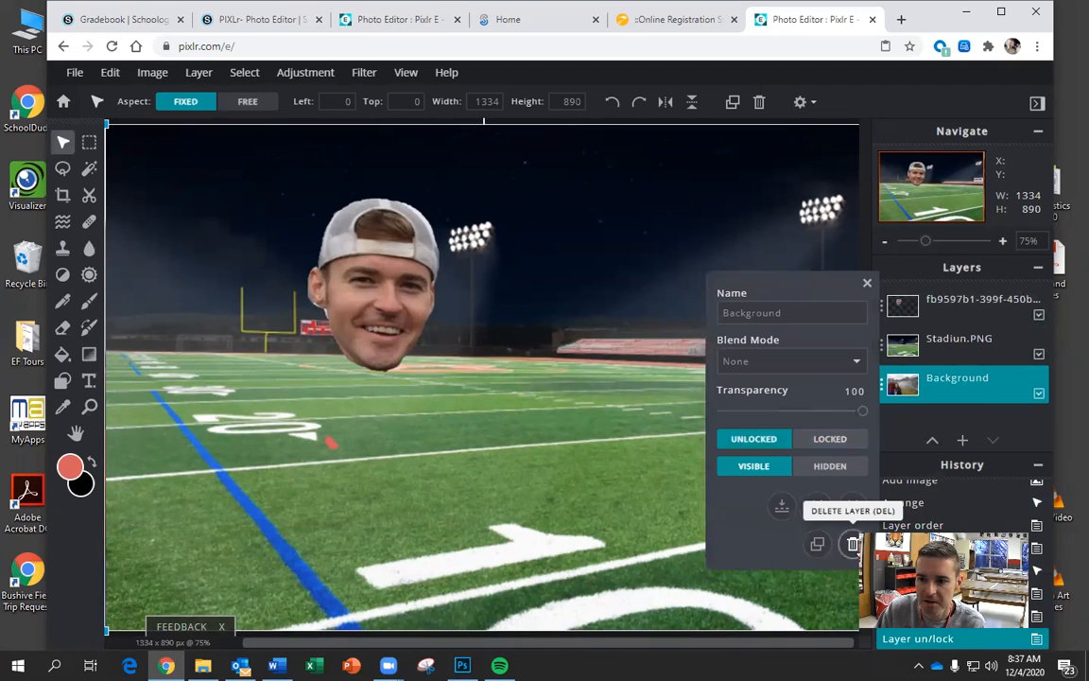
{"action": "left_click", "coordinate": [848, 539]}
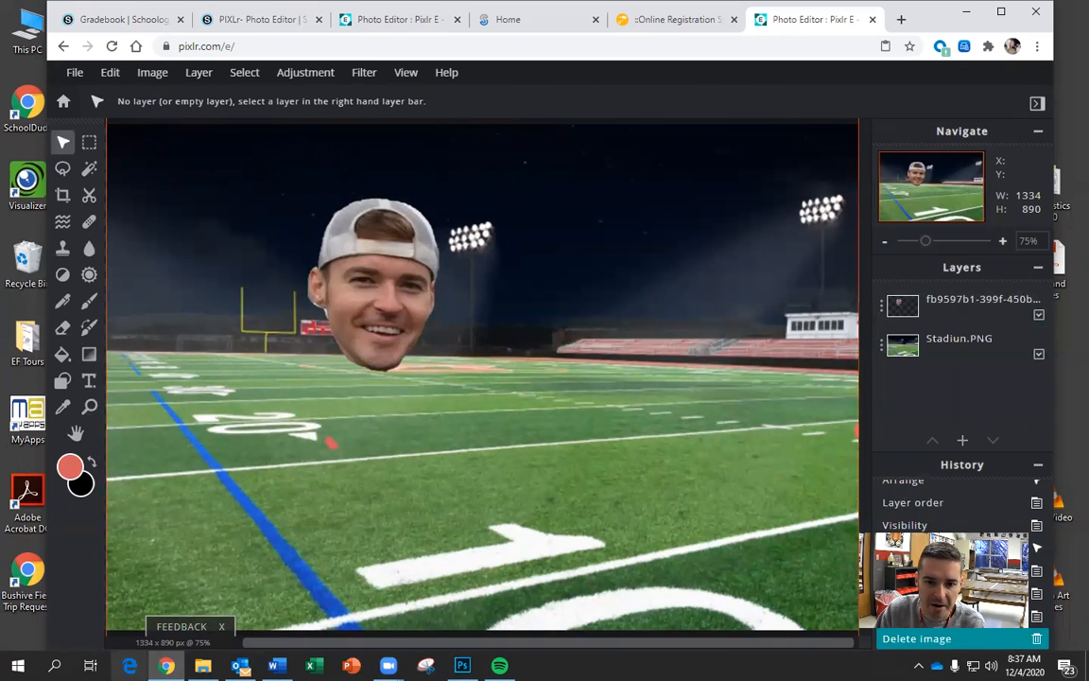
Search Google Images for "soccer player" in a new browser tab and open the picture of the yellow-kit player from npr.org
{"action": "left_click", "coordinate": [901, 20]}
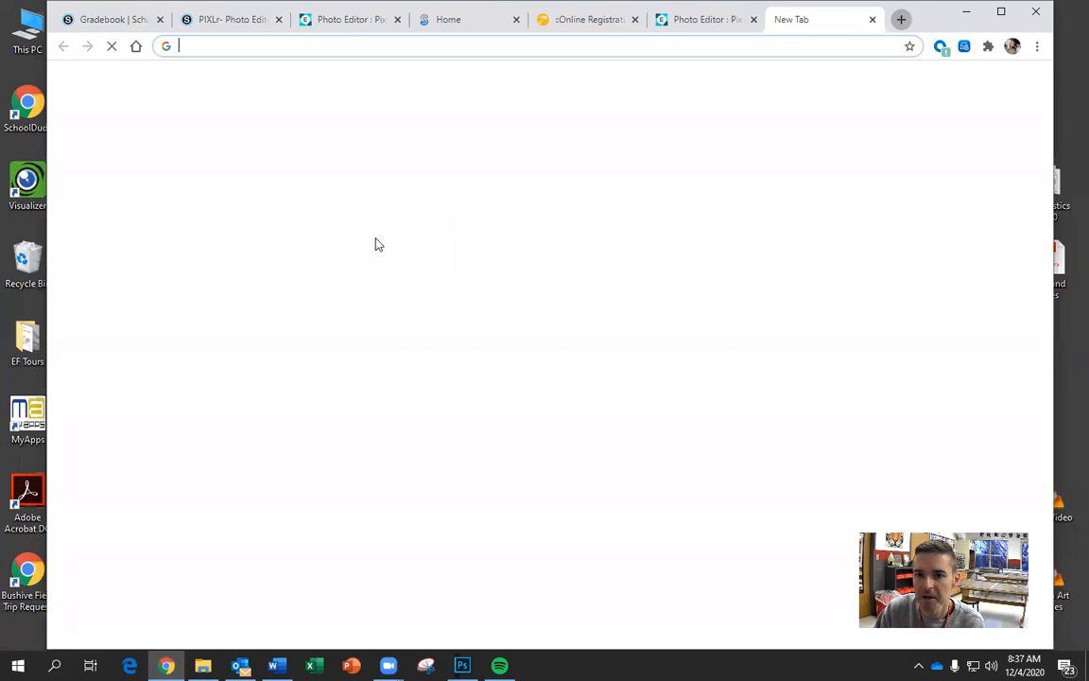
{"action": "type", "text": "soccer player"}
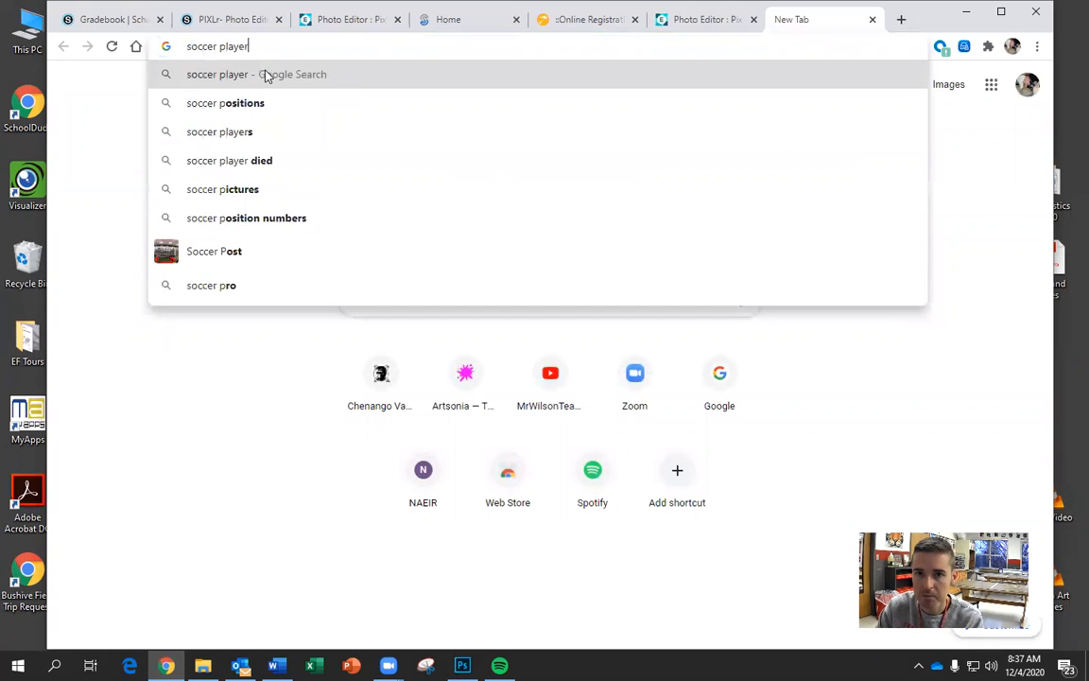
{"action": "key", "text": "Return"}
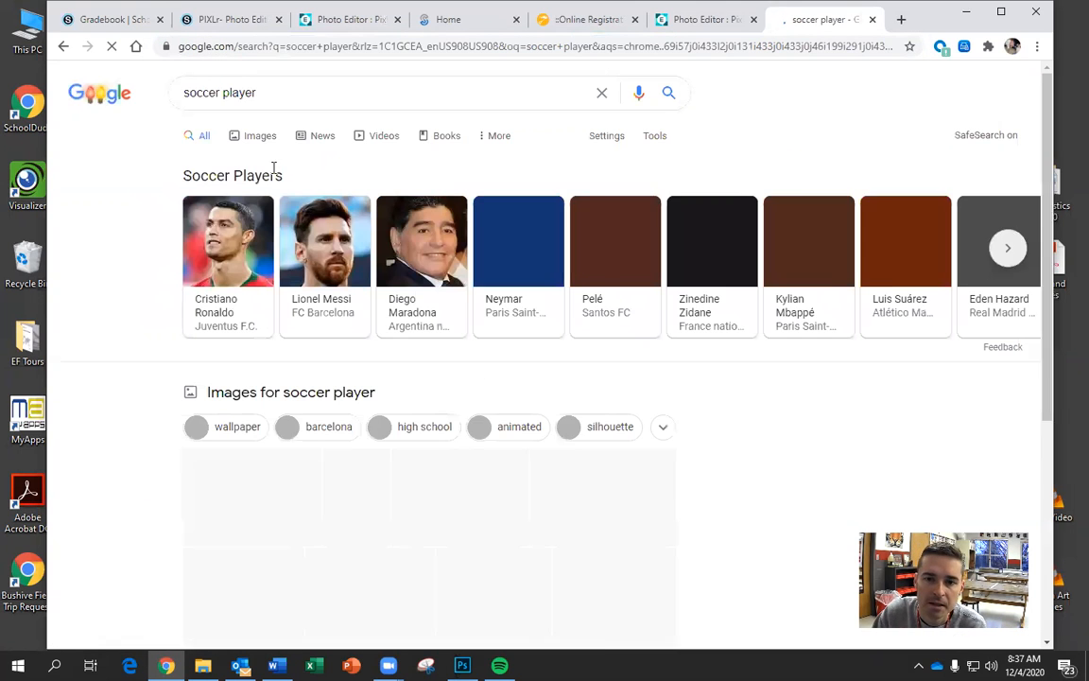
{"action": "left_click", "coordinate": [261, 137]}
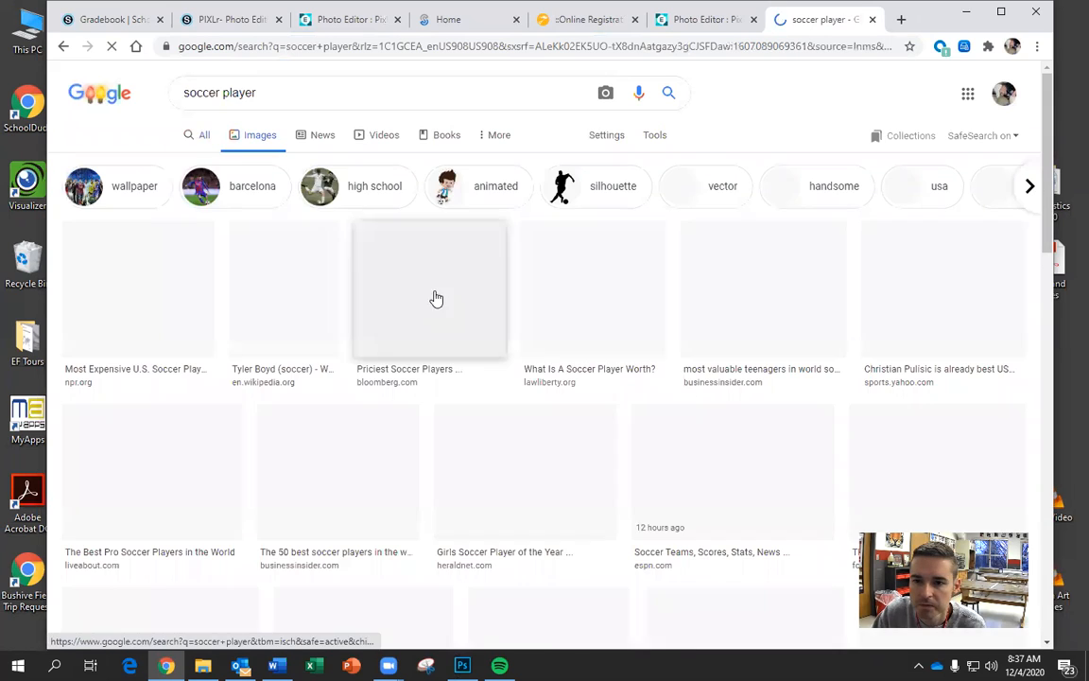
{"action": "left_click", "coordinate": [190, 310]}
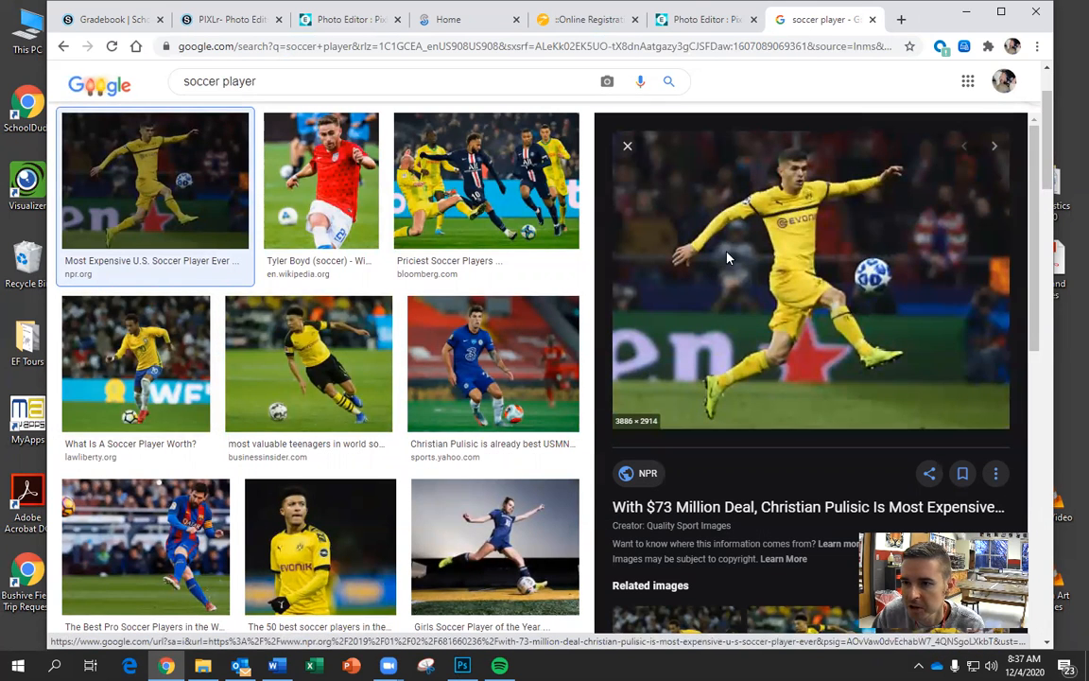
Save the yellow-kit player picture to the Pictures folder as "soccer palyer"
{"action": "right_click", "coordinate": [653, 225]}
{"action": "left_click", "coordinate": [704, 354]}
{"action": "left_click", "coordinate": [108, 154]}
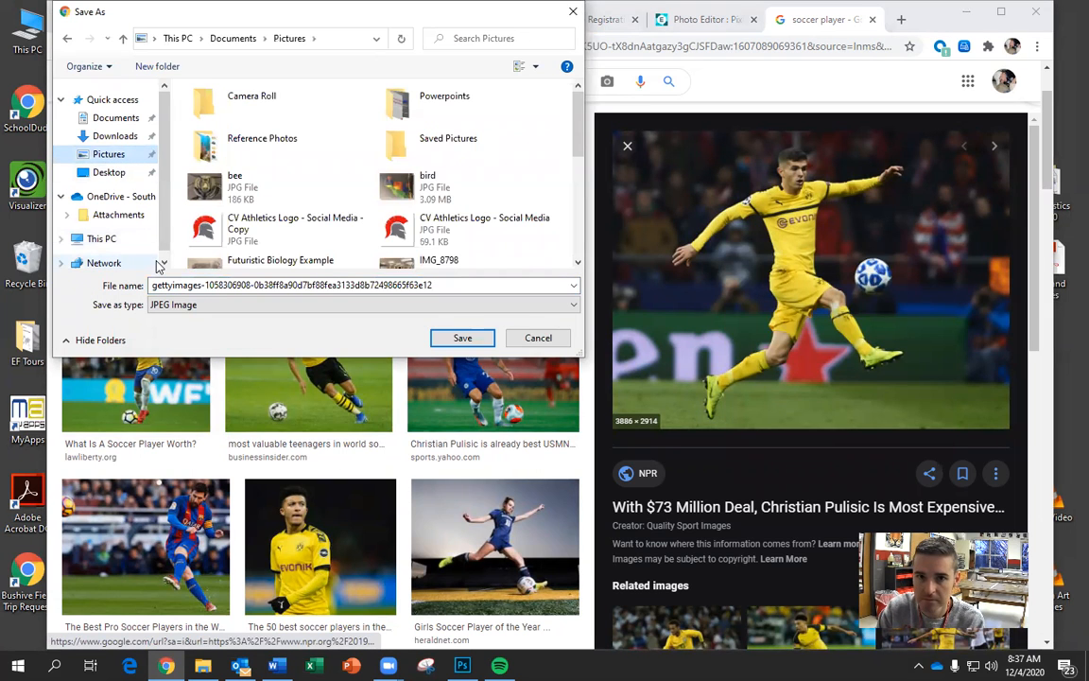
{"action": "left_click", "coordinate": [160, 284]}
{"action": "type", "text": "so"}
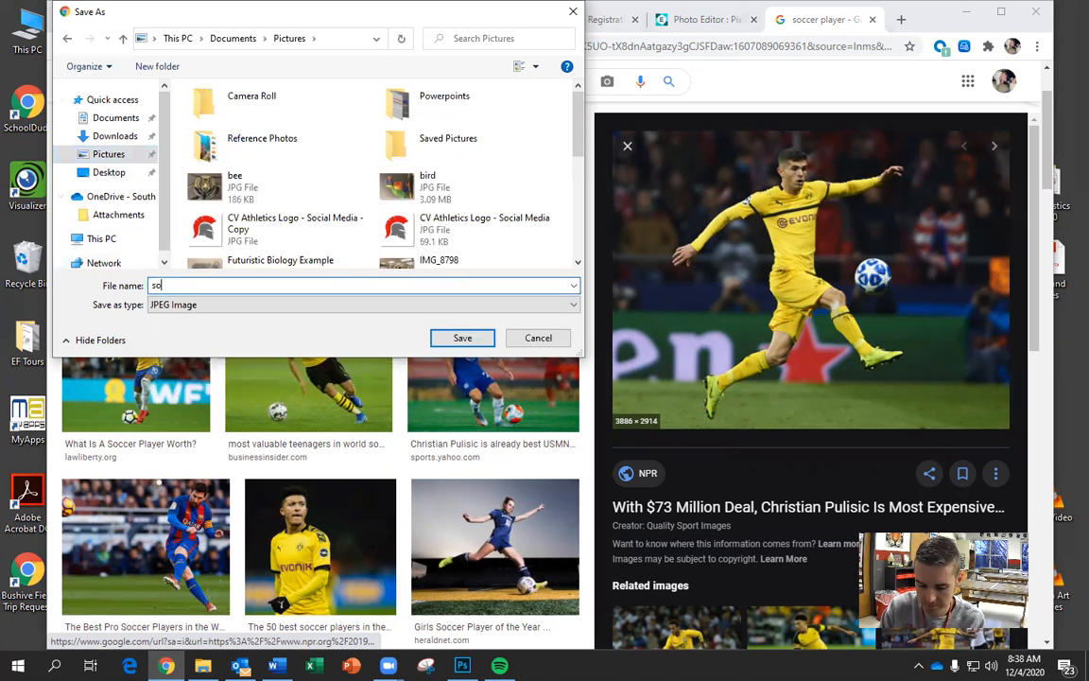
{"action": "type", "text": "ccer paly"}
{"action": "key", "text": "Return"}
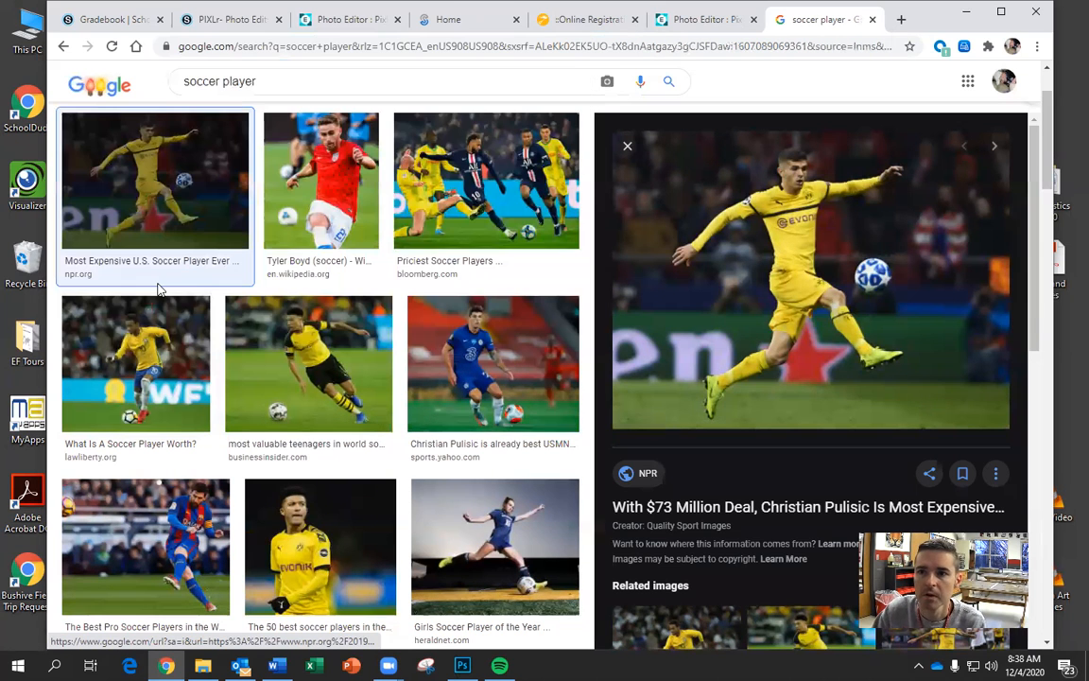
Switch back to Pixlr E and add the saved "soccer palyer" picture as a new image layer
{"action": "left_click", "coordinate": [683, 20]}
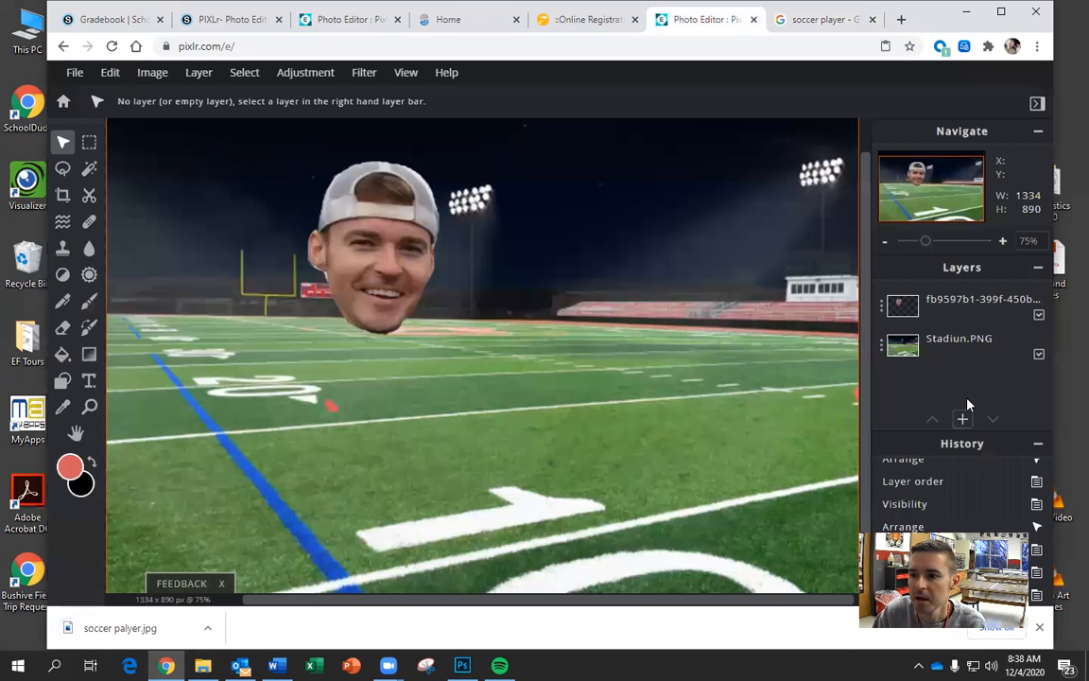
{"action": "left_click", "coordinate": [963, 419]}
{"action": "left_click", "coordinate": [550, 337]}
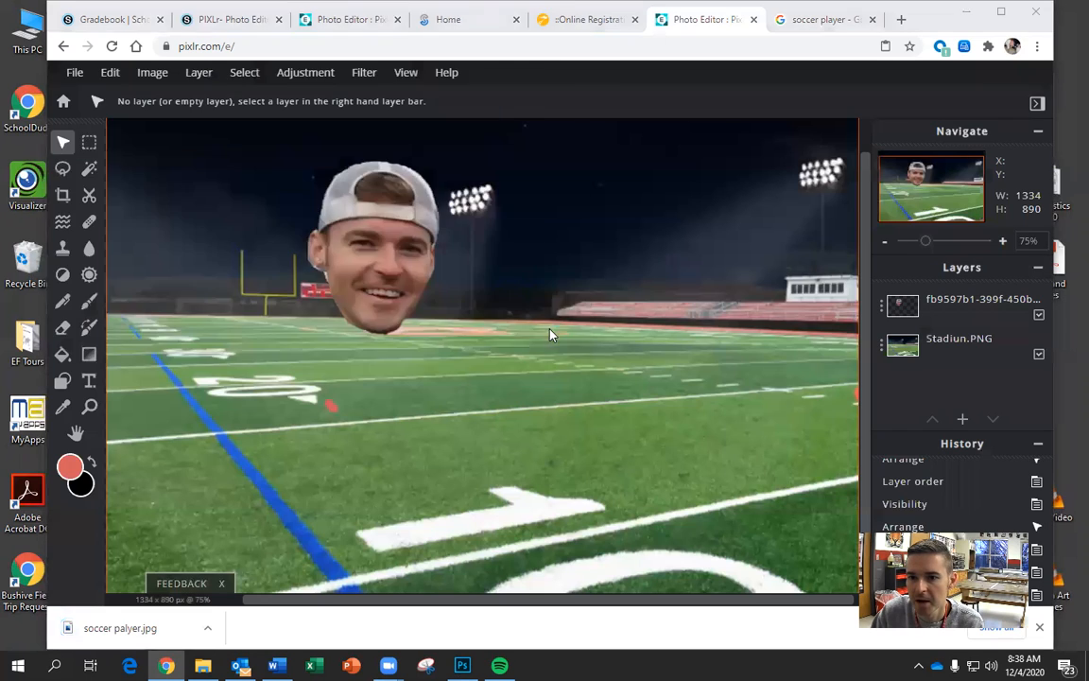
{"action": "left_click_drag", "start_coordinate": [579, 135], "coordinate": [573, 274]}
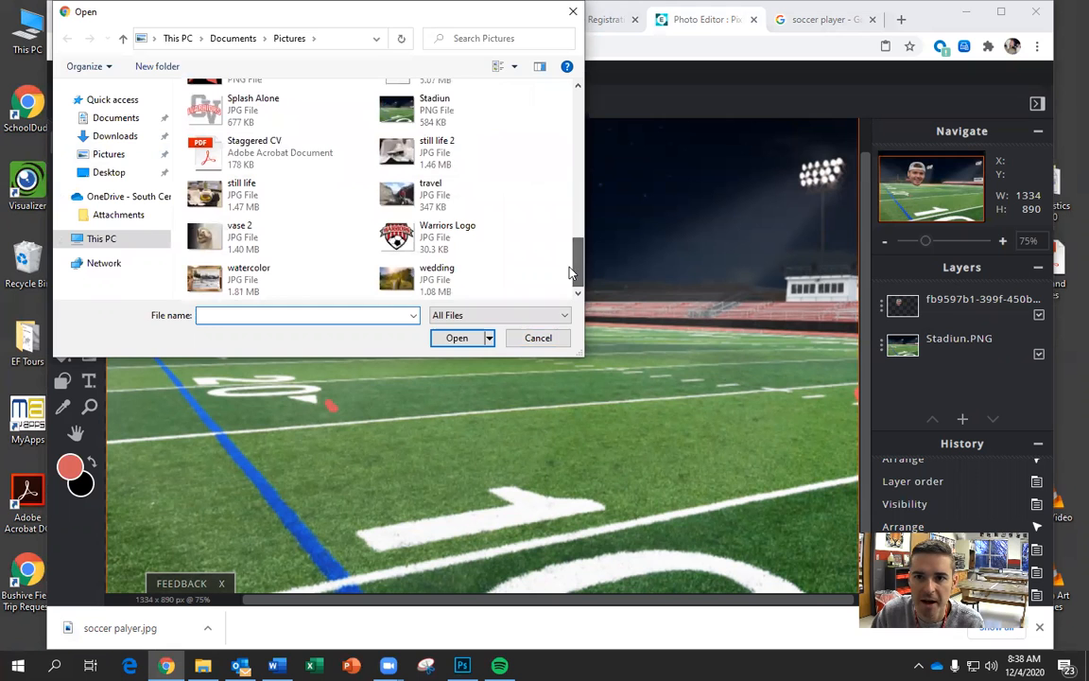
{"action": "scroll", "coordinate": [579, 264], "scroll_direction": "up", "scroll_amount": 3}
{"action": "left_click", "coordinate": [472, 199]}
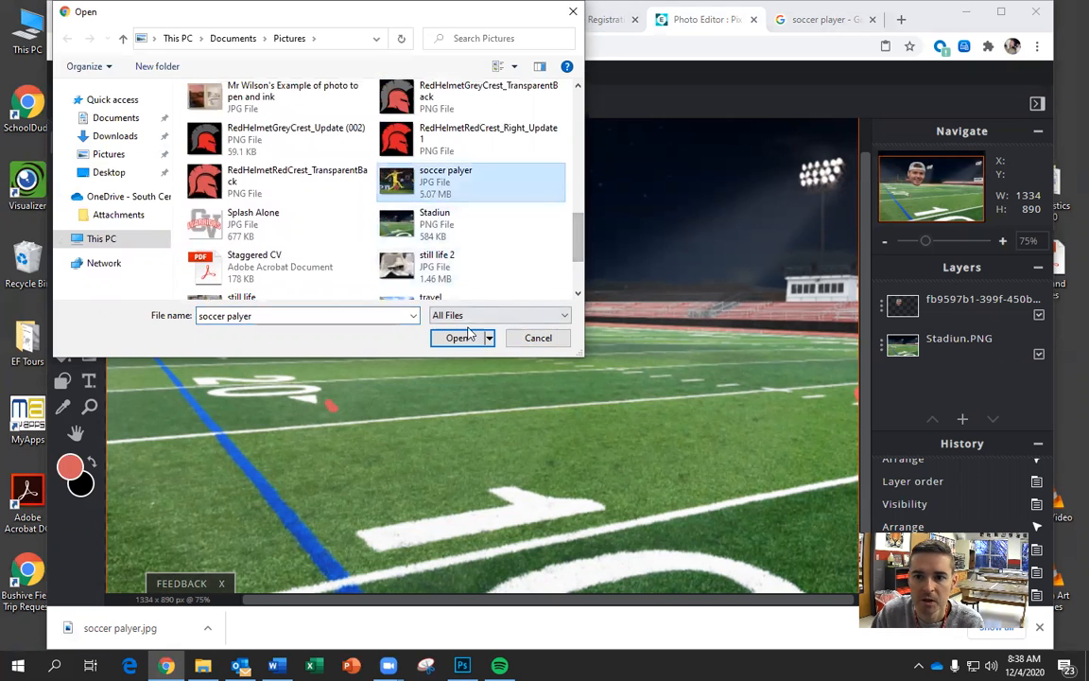
{"action": "left_click", "coordinate": [454, 338]}
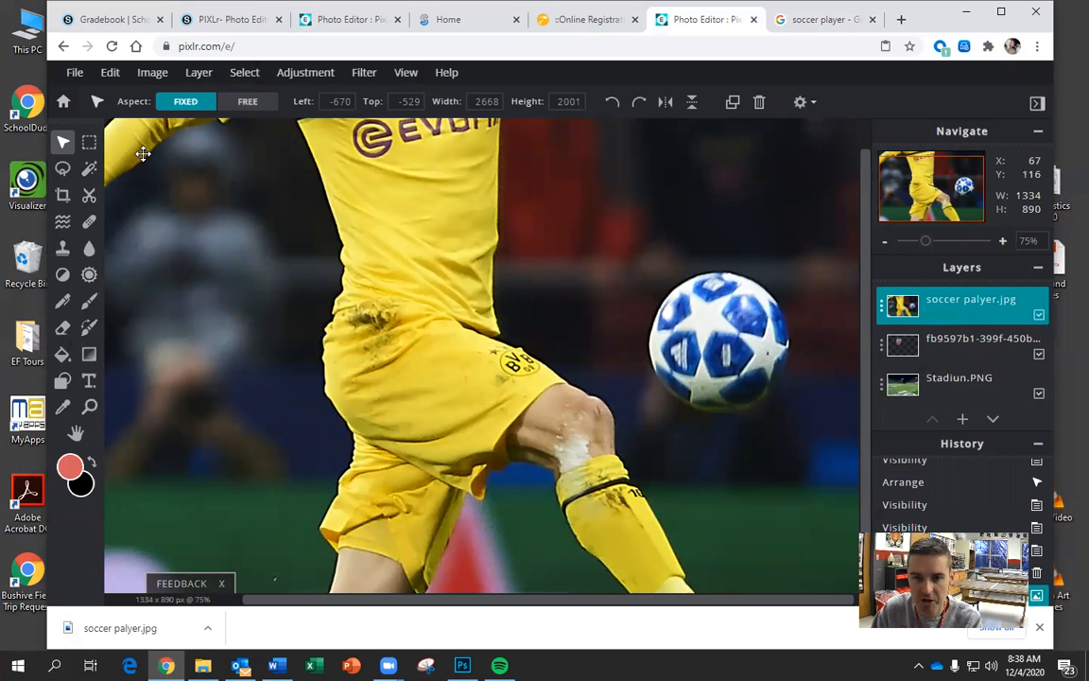
Shrink the soccer player layer to about 1382 × 934 px and position the full player over the stadium
{"action": "key", "text": "ctrl+t"}
{"action": "key", "text": "ctrl+w"}
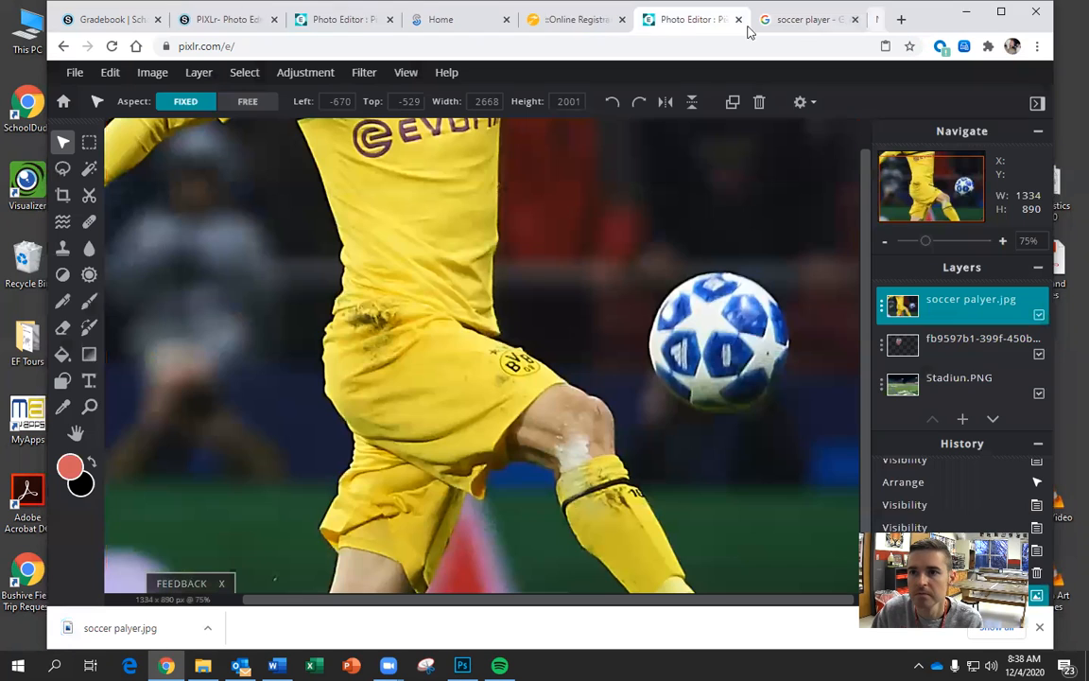
{"action": "left_click_drag", "start_coordinate": [162, 153], "coordinate": [546, 368]}
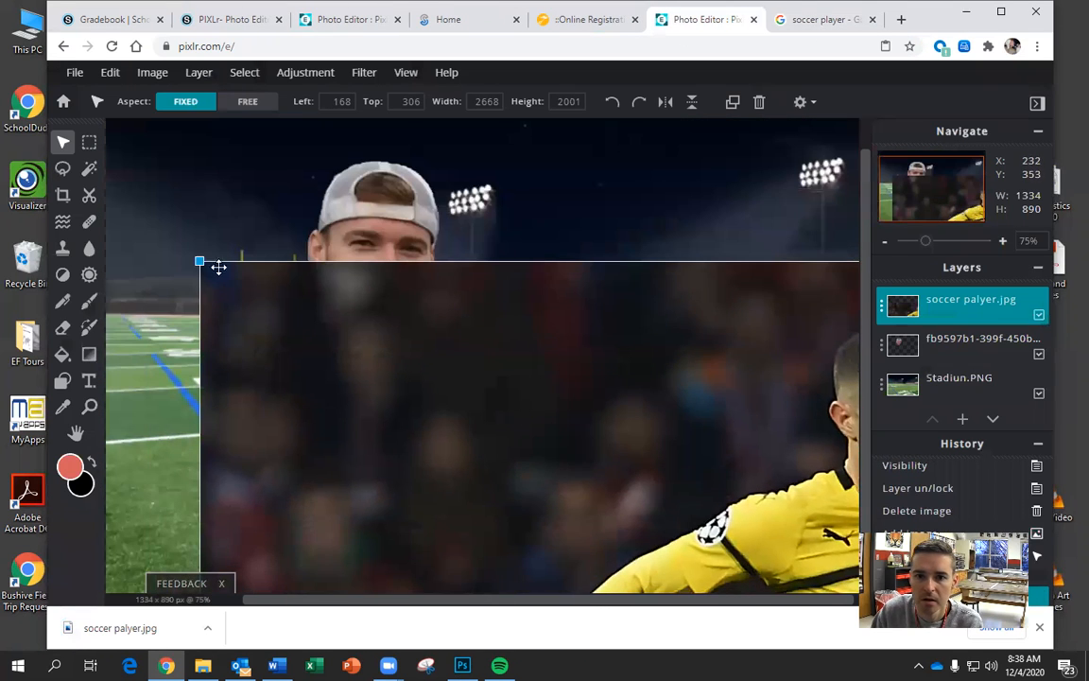
{"action": "left_click_drag", "start_coordinate": [199, 259], "coordinate": [554, 462]}
{"action": "left_click_drag", "start_coordinate": [603, 493], "coordinate": [192, 178]}
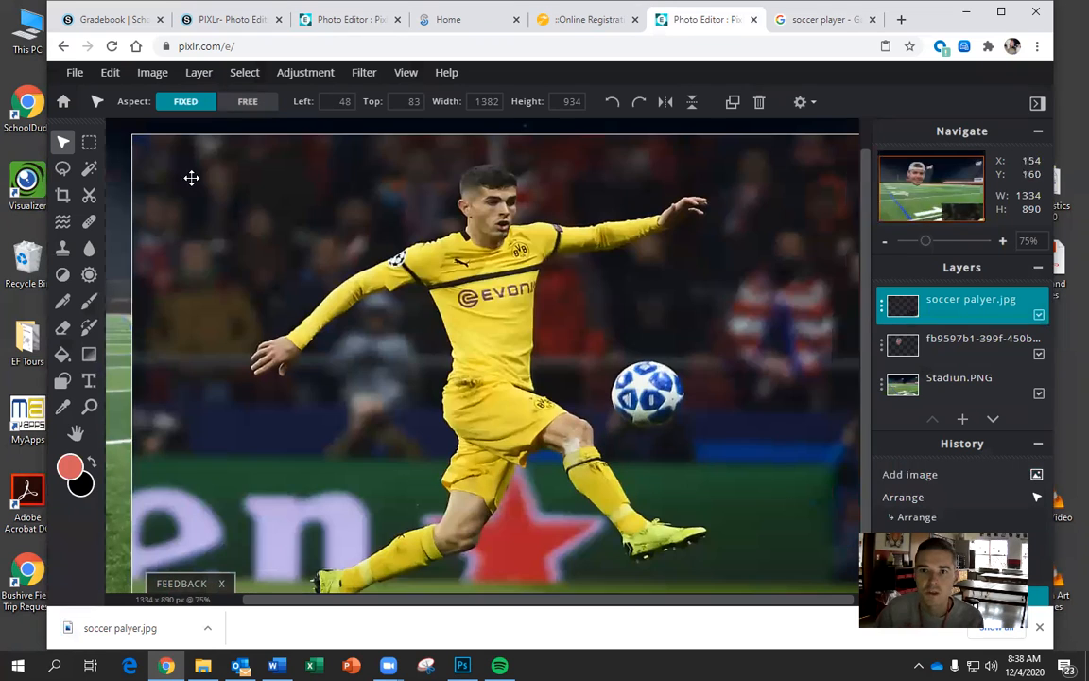
Shrink the soccer player layer to about 1048 × 676 px and move it to the stadium image's left edge
{"action": "left_click_drag", "start_coordinate": [137, 127], "coordinate": [360, 304]}
{"action": "left_click_drag", "start_coordinate": [481, 357], "coordinate": [262, 304]}
{"action": "left_click_drag", "start_coordinate": [143, 266], "coordinate": [108, 231]}
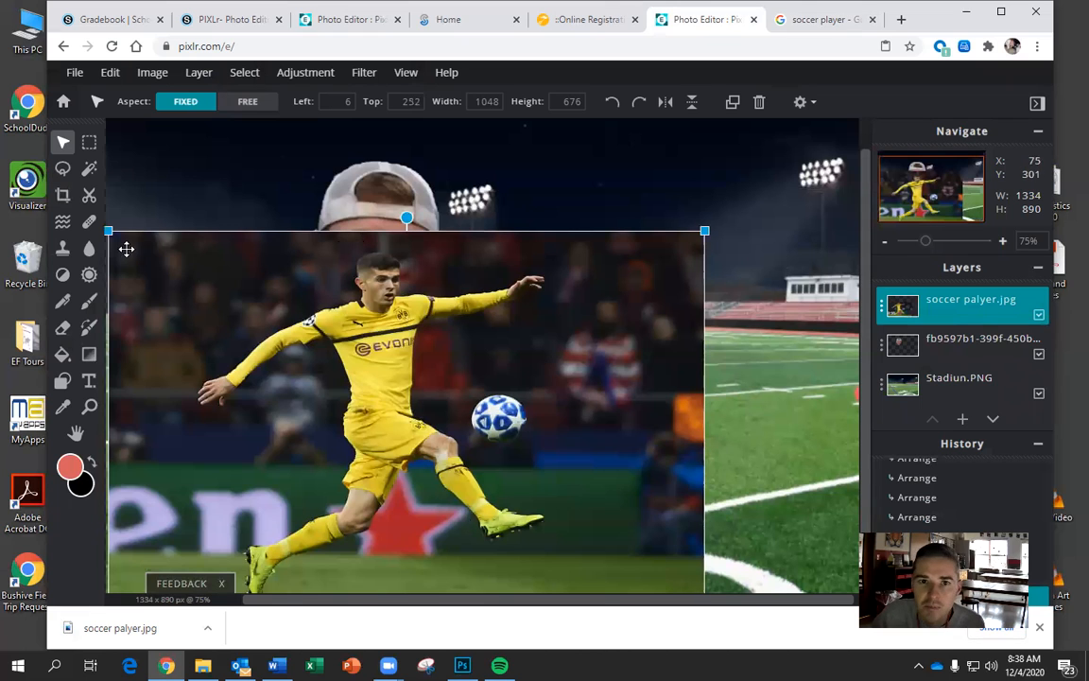
Try to select the player's yellow kit with the Wand tool at tolerance 60
{"action": "left_click", "coordinate": [89, 168]}
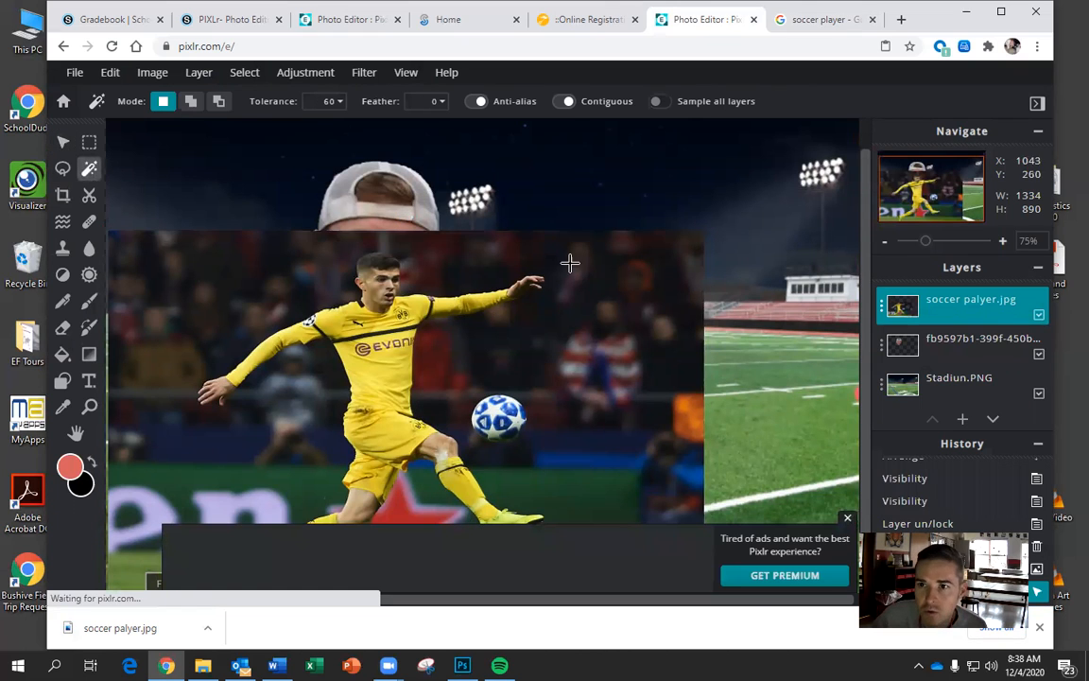
{"action": "left_click", "coordinate": [384, 368]}
{"action": "key", "text": "Delete"}
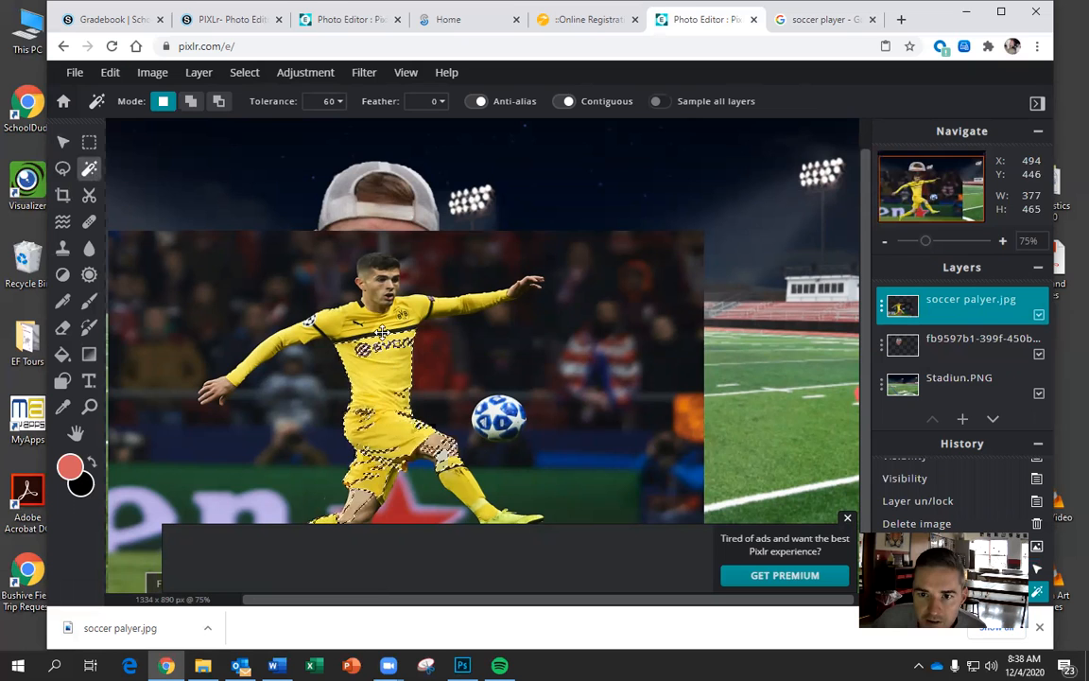
Lasso the player's body without the head and add the soccer ball to the selection
{"action": "left_click", "coordinate": [62, 168]}
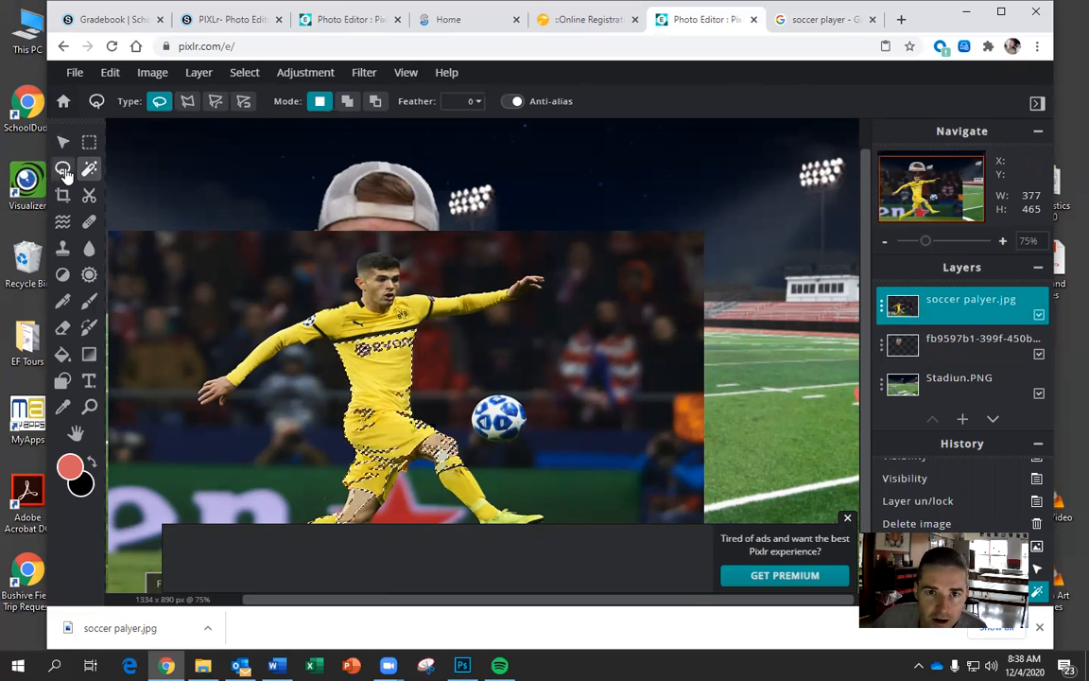
{"action": "left_click", "coordinate": [347, 301]}
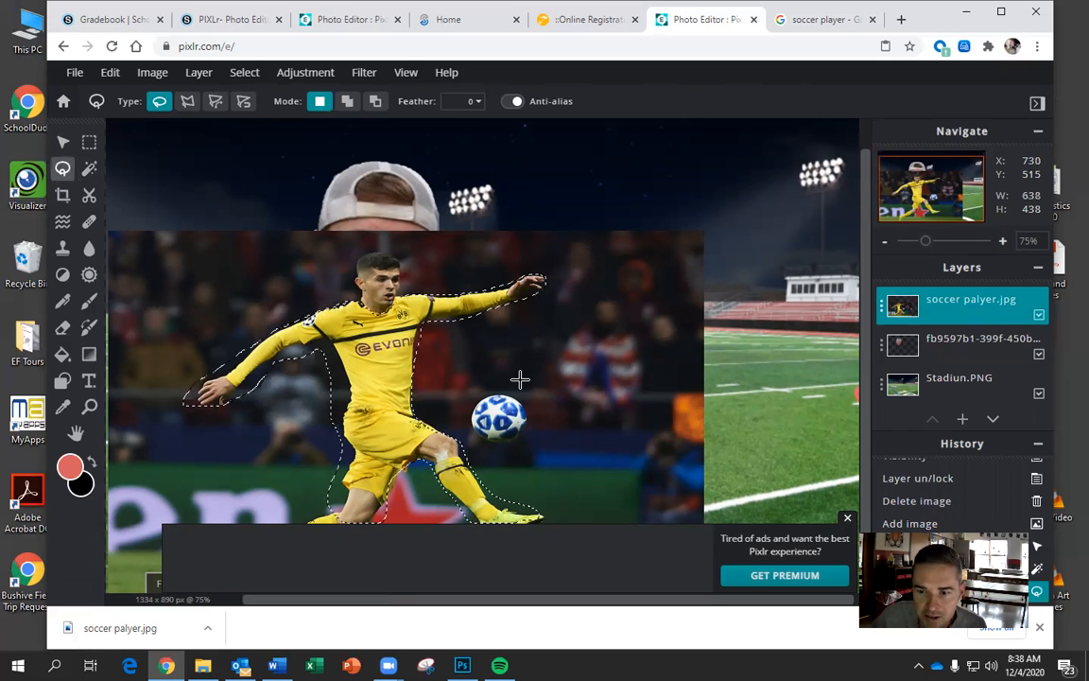
{"action": "left_click", "coordinate": [347, 101]}
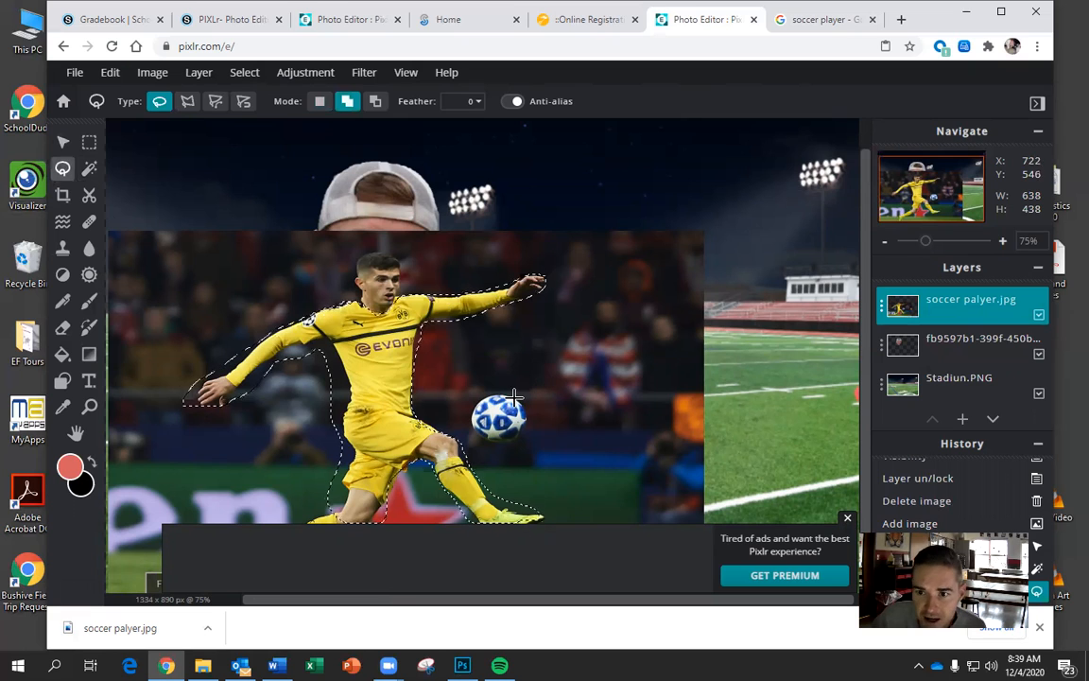
{"action": "left_click_drag", "start_coordinate": [515, 397], "coordinate": [511, 395]}
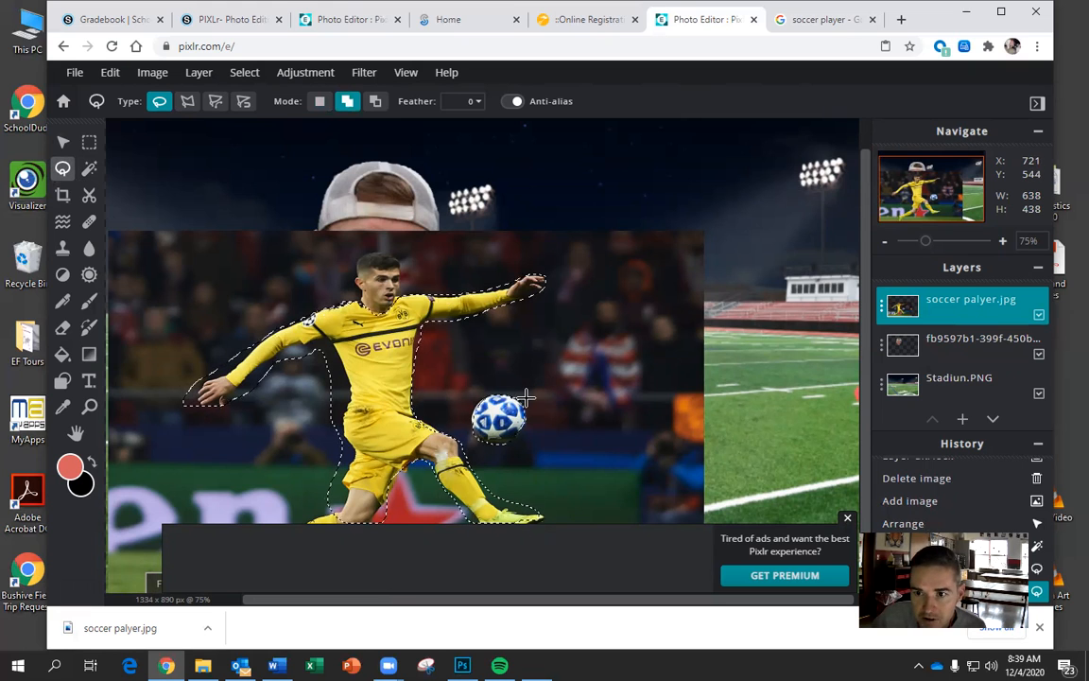
Invert the selection and cut away the picture's background around the player's body and ball
{"action": "left_click", "coordinate": [243, 75]}
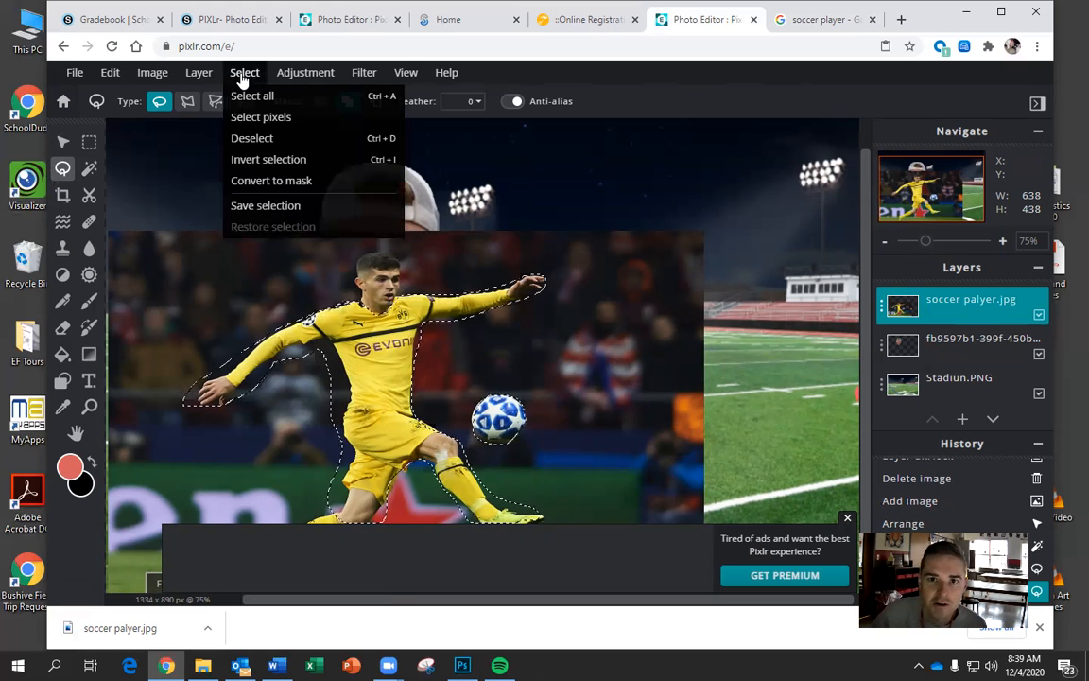
{"action": "left_click", "coordinate": [261, 161]}
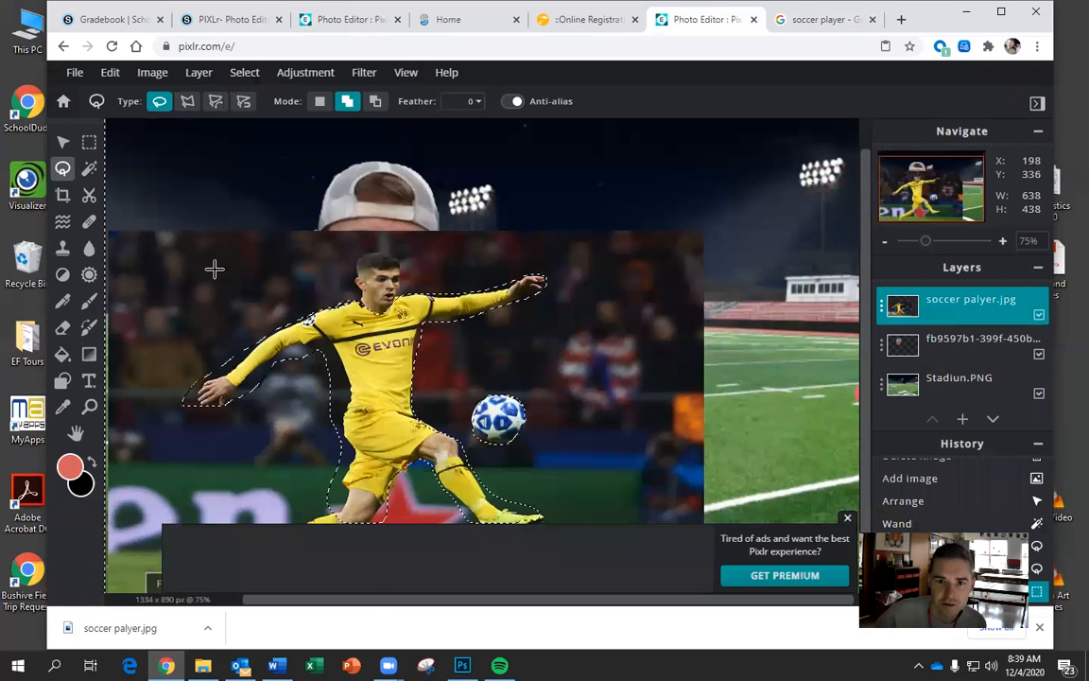
{"action": "left_click", "coordinate": [110, 73]}
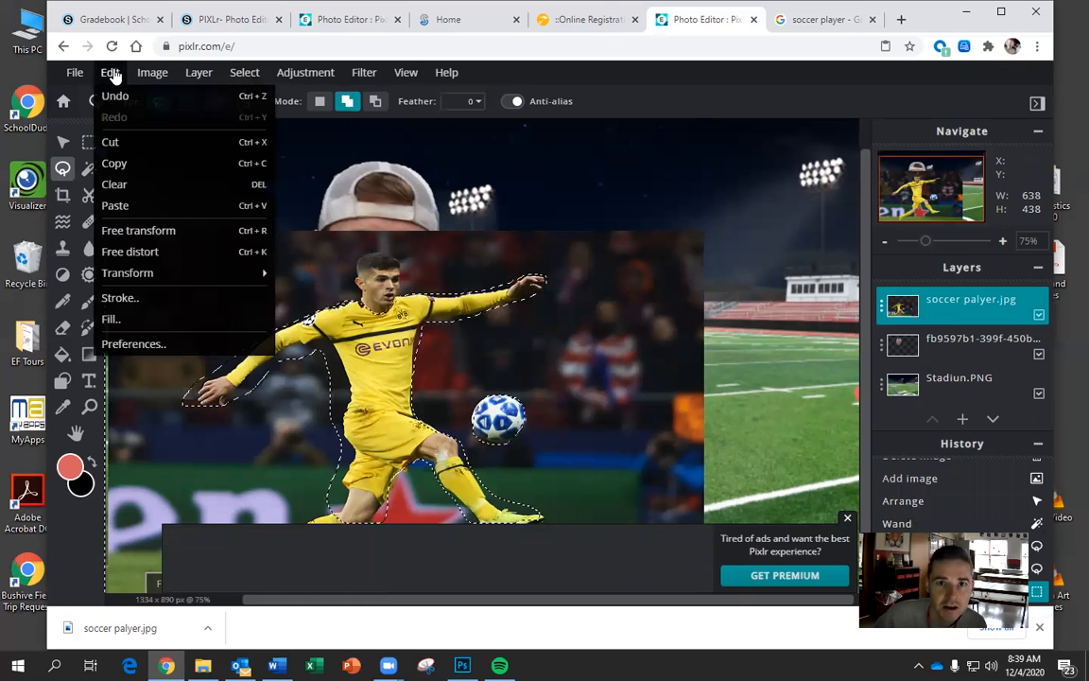
{"action": "left_click", "coordinate": [111, 143]}
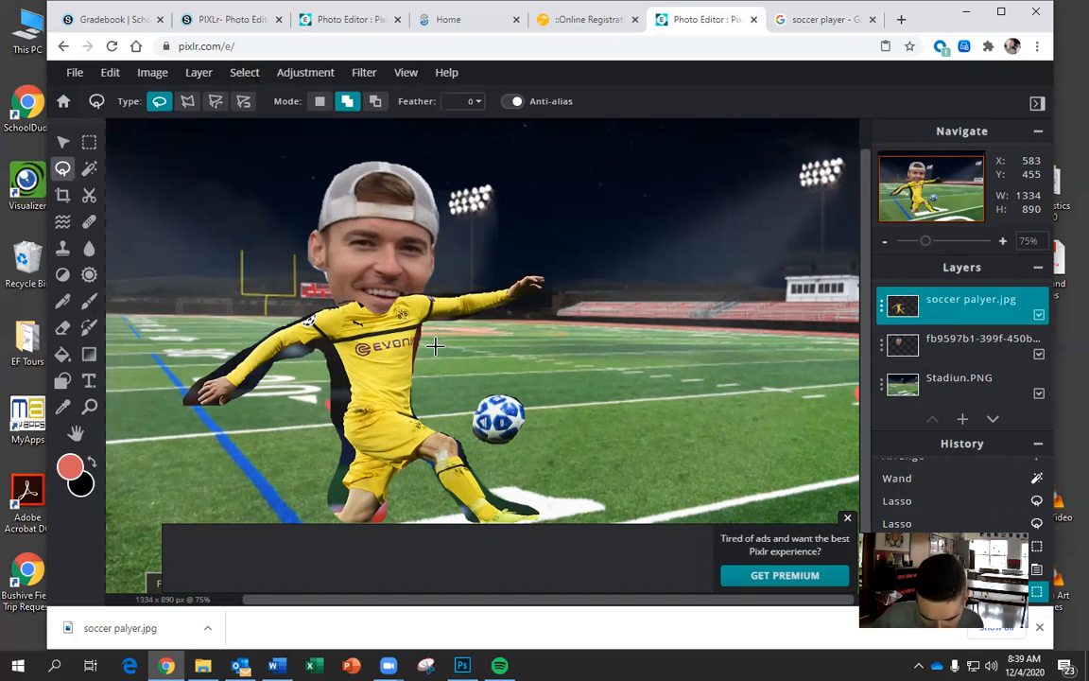
Undo the background cut and the selection inversion
{"action": "key", "text": "ctrl+z"}
{"action": "key", "text": "ctrl+z"}
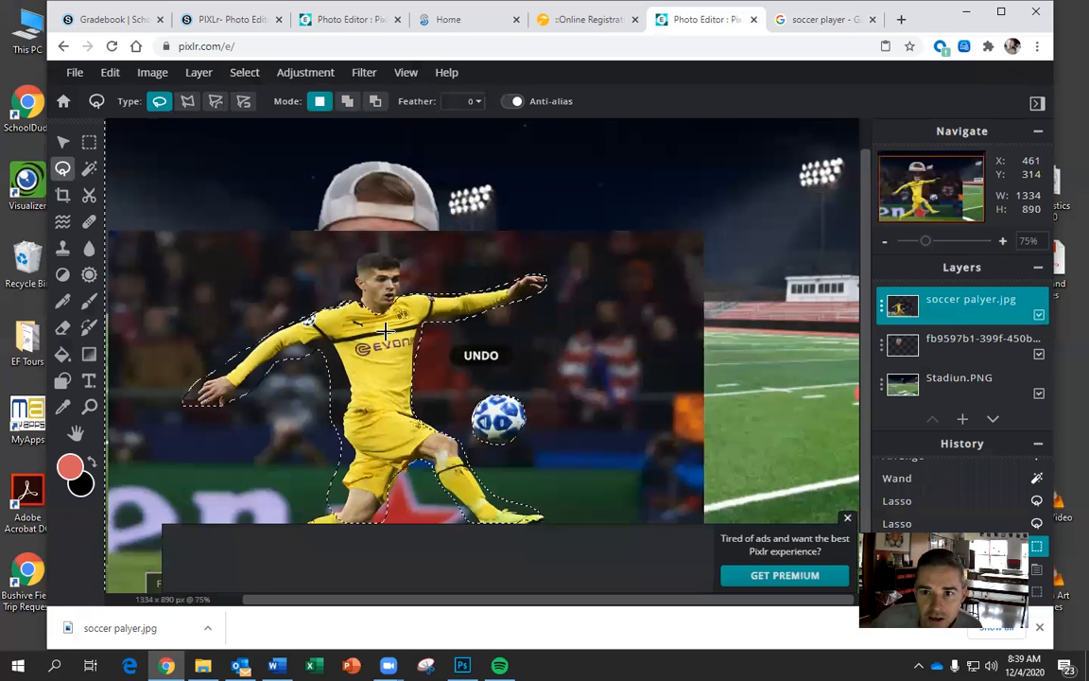
{"action": "key", "text": "ctrl+z"}
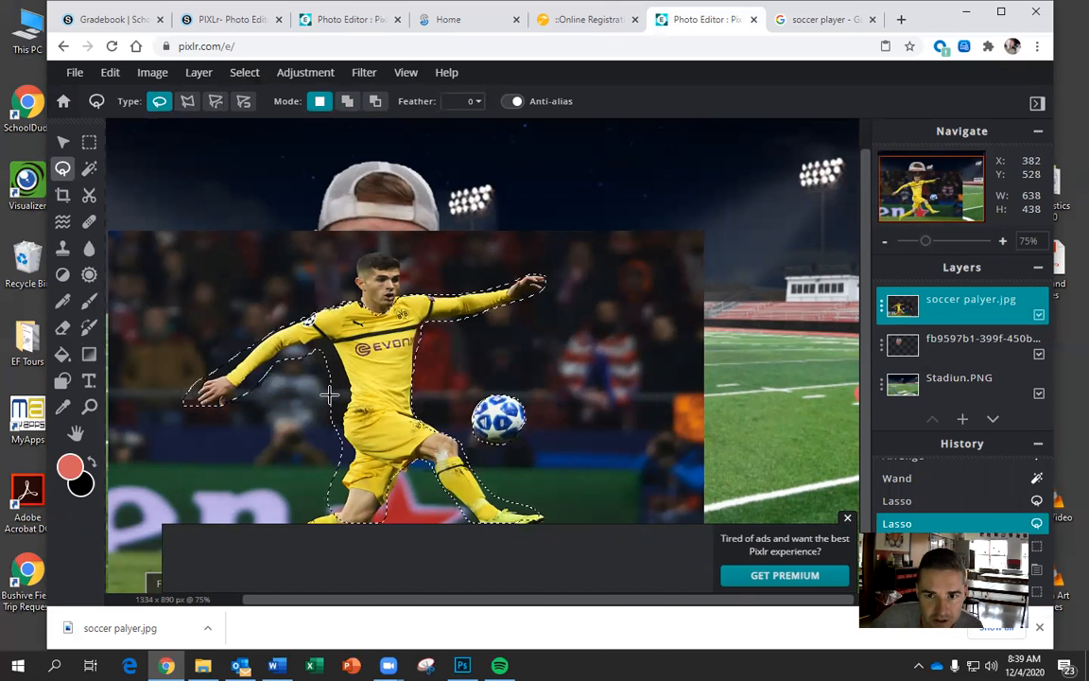
Copy the selected player body and ball and paste them as a new layer
{"action": "left_click", "coordinate": [111, 73]}
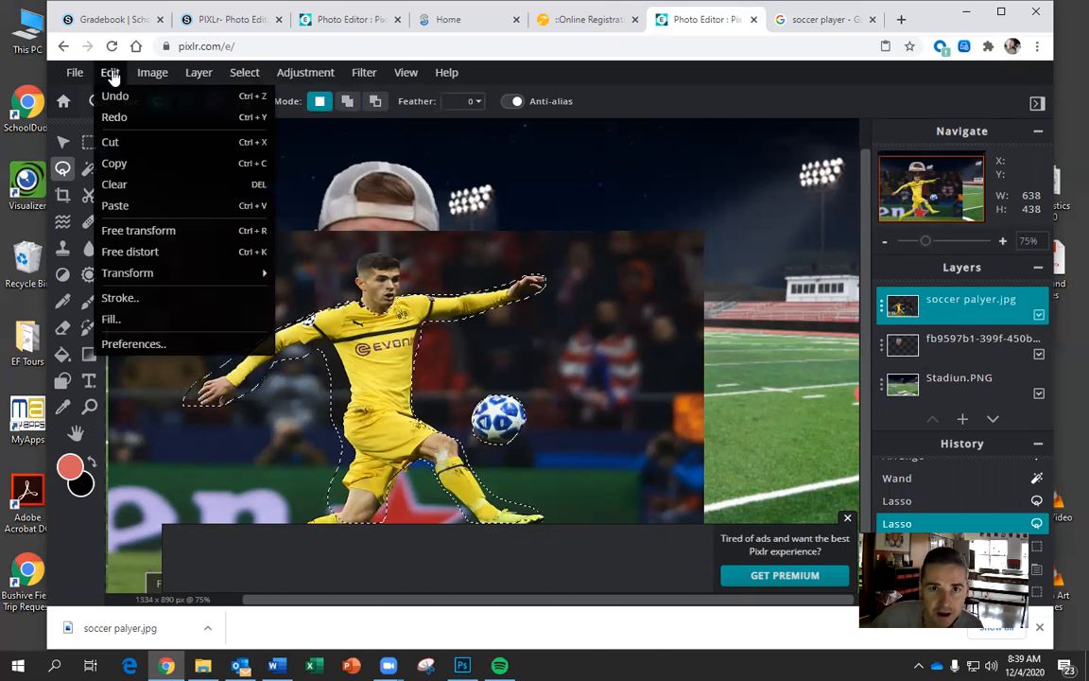
{"action": "left_click", "coordinate": [114, 163]}
{"action": "left_click", "coordinate": [110, 73]}
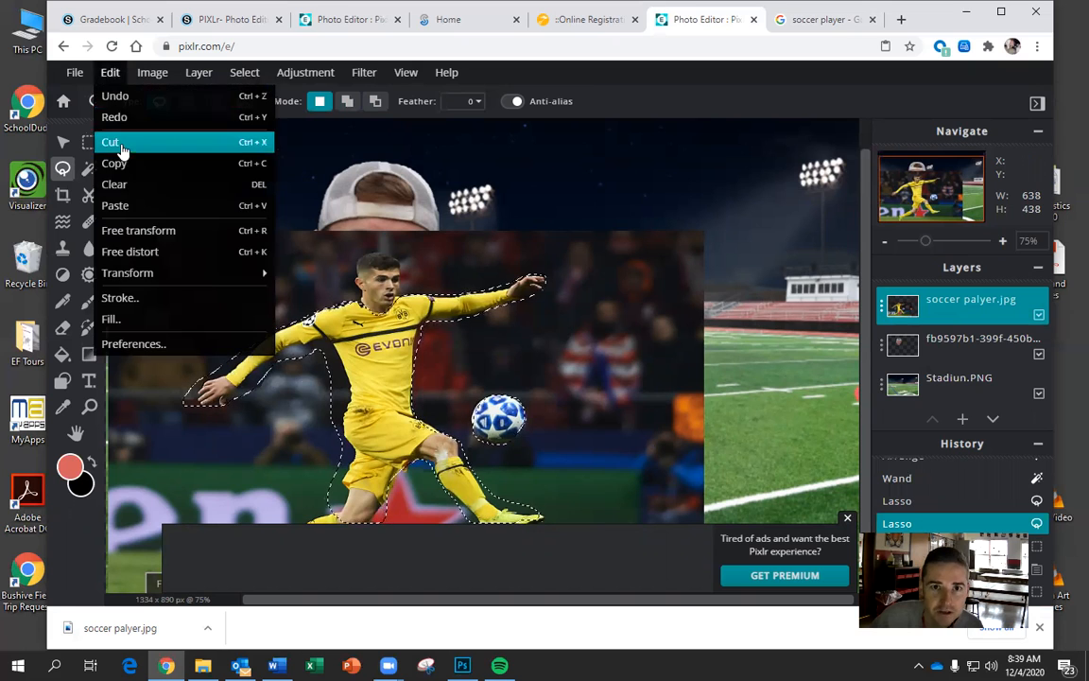
{"action": "left_click", "coordinate": [123, 205]}
Delete the original "soccer palyer.jpg" layer
{"action": "left_click", "coordinate": [985, 343]}
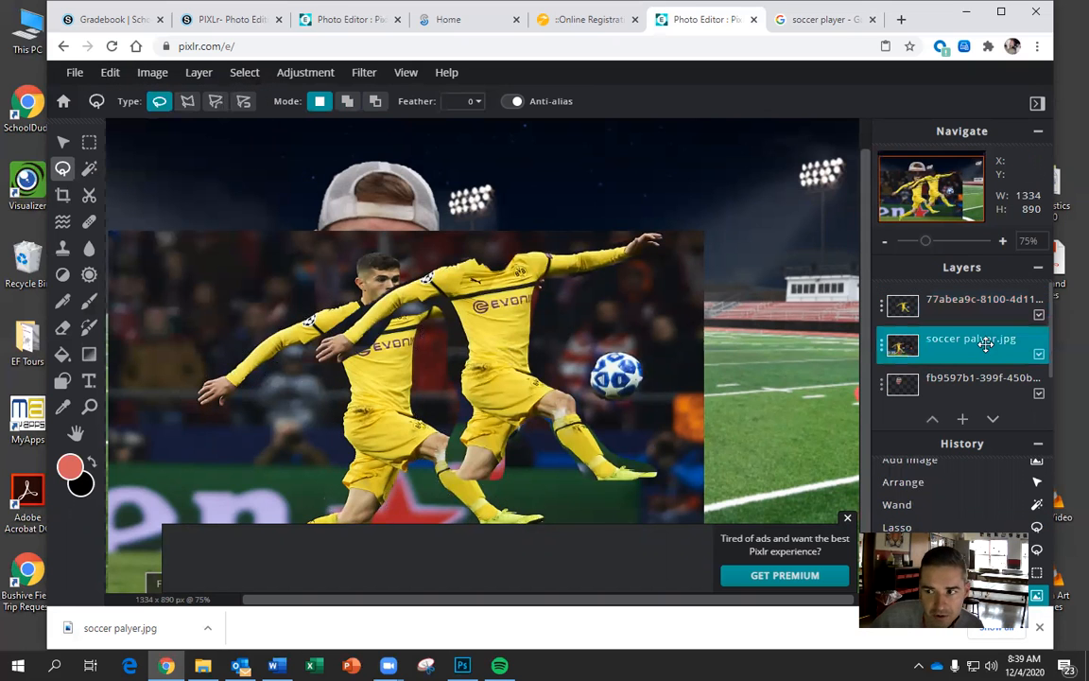
{"action": "left_click", "coordinate": [985, 343]}
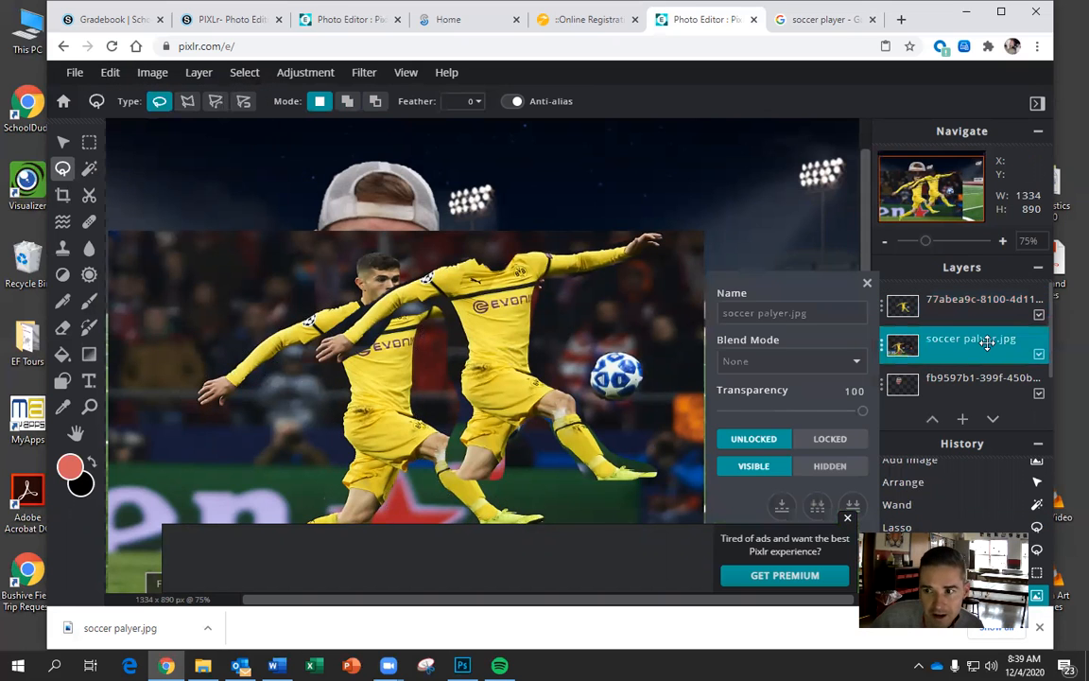
{"action": "left_click", "coordinate": [851, 506]}
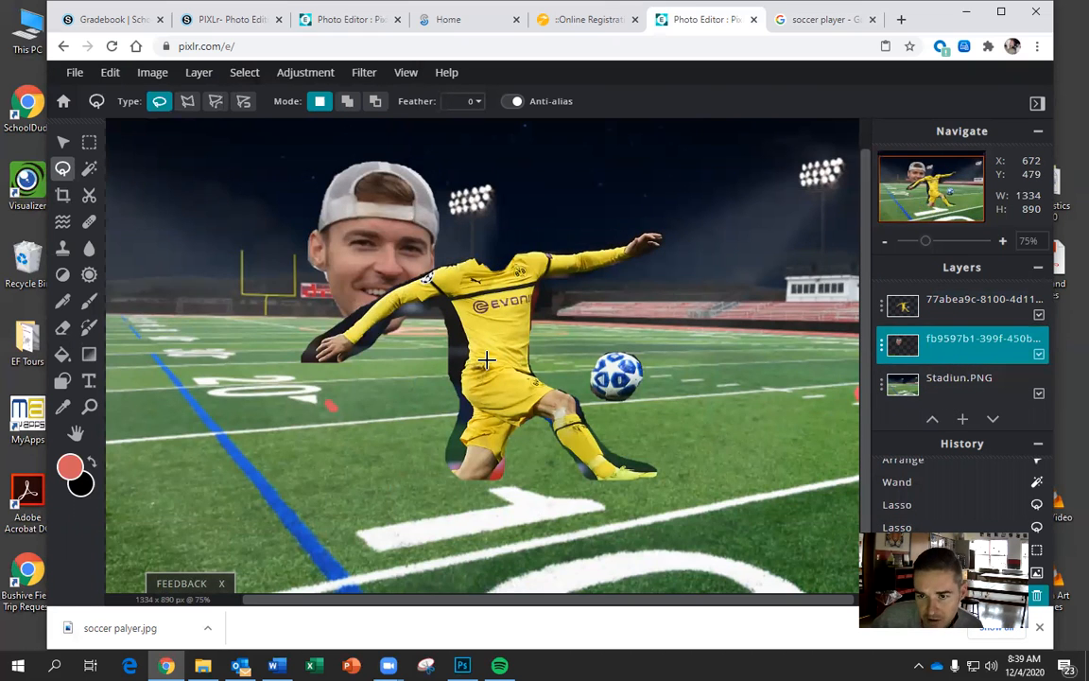
Erase the dark leftover background beneath the player's outstretched arm and beside the torso on the pasted body layer, using a size 40 brush
{"action": "left_click", "coordinate": [90, 406]}
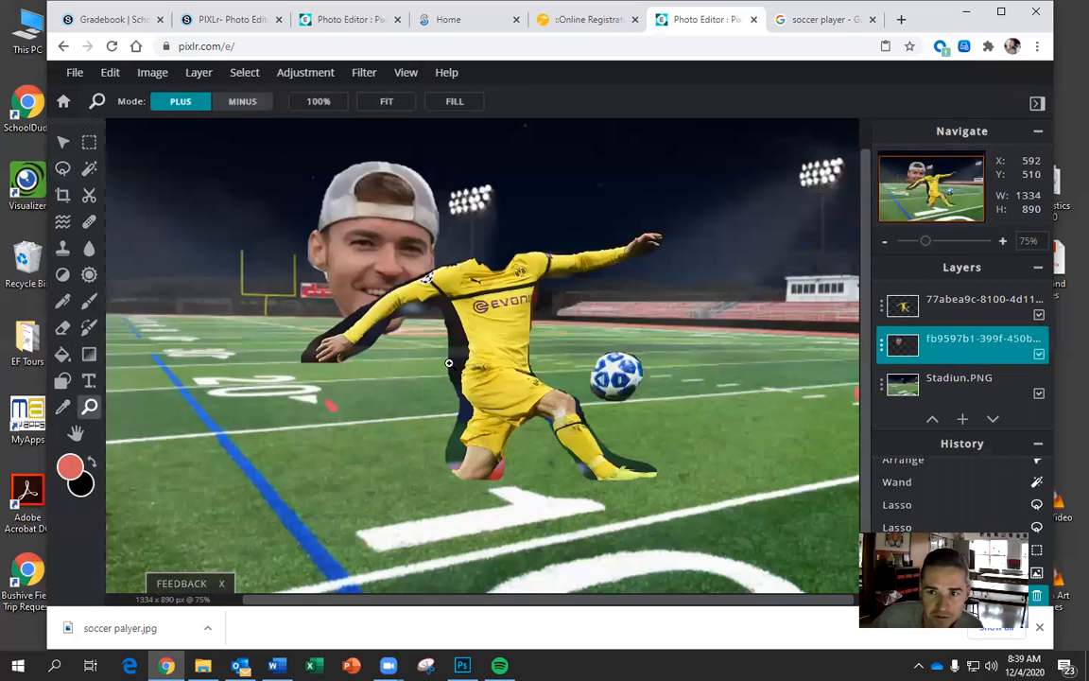
{"action": "left_click", "coordinate": [449, 362]}
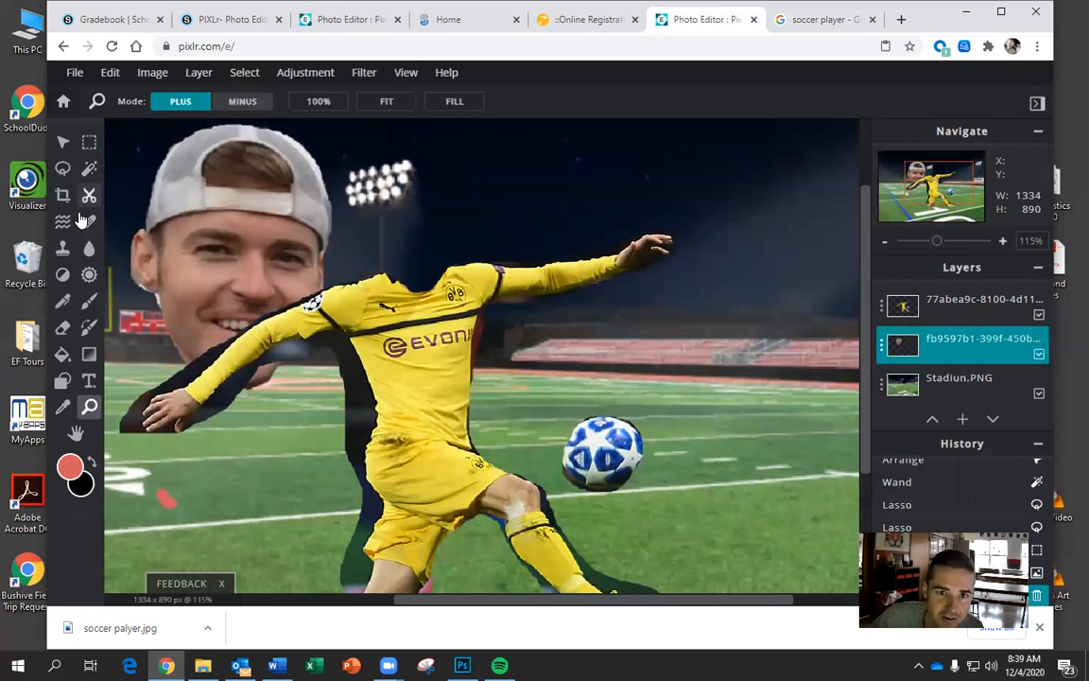
{"action": "left_click", "coordinate": [62, 327]}
{"action": "key", "text": "ctrl+d"}
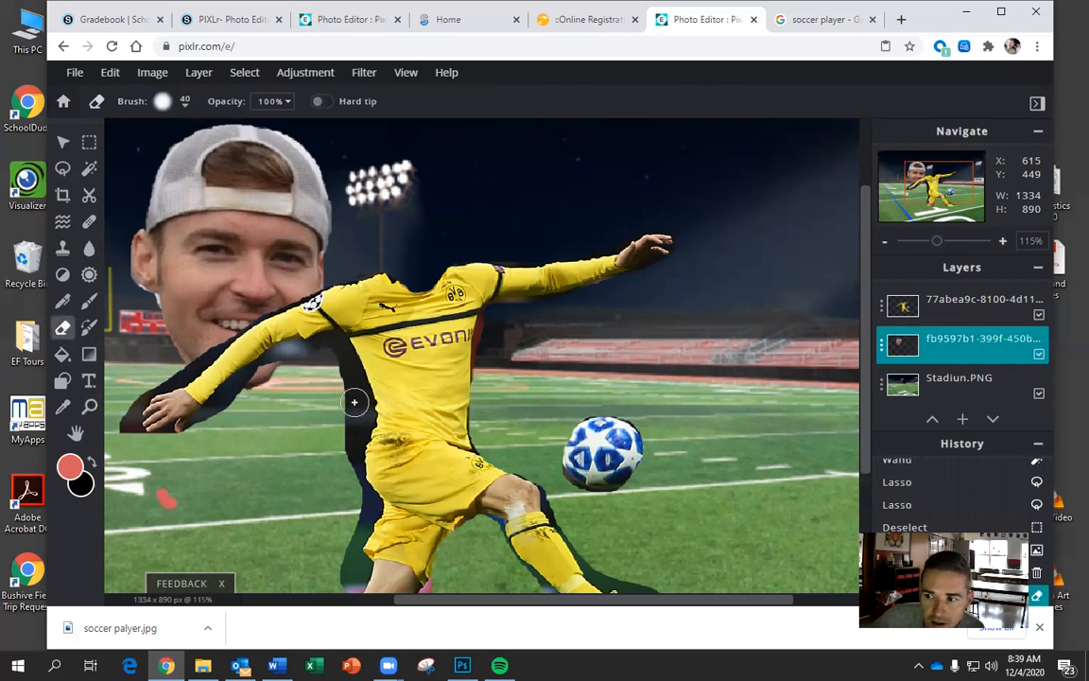
{"action": "left_click", "coordinate": [956, 307]}
{"action": "mouse_move", "coordinate": [341, 354]}
{"action": "left_mouse_down"}
{"action": "mouse_move", "coordinate": [338, 388]}
{"action": "mouse_move", "coordinate": [355, 400]}
{"action": "left_mouse_up"}
{"action": "mouse_move", "coordinate": [338, 358]}
{"action": "left_mouse_down"}
{"action": "mouse_move", "coordinate": [288, 317]}
{"action": "mouse_move", "coordinate": [250, 326]}
{"action": "mouse_move", "coordinate": [216, 357]}
{"action": "mouse_move", "coordinate": [203, 429]}
{"action": "mouse_move", "coordinate": [118, 395]}
{"action": "mouse_move", "coordinate": [128, 405]}
{"action": "mouse_move", "coordinate": [185, 323]}
{"action": "mouse_move", "coordinate": [250, 269]}
{"action": "mouse_move", "coordinate": [347, 280]}
{"action": "left_mouse_up"}
{"action": "left_click", "coordinate": [896, 348]}
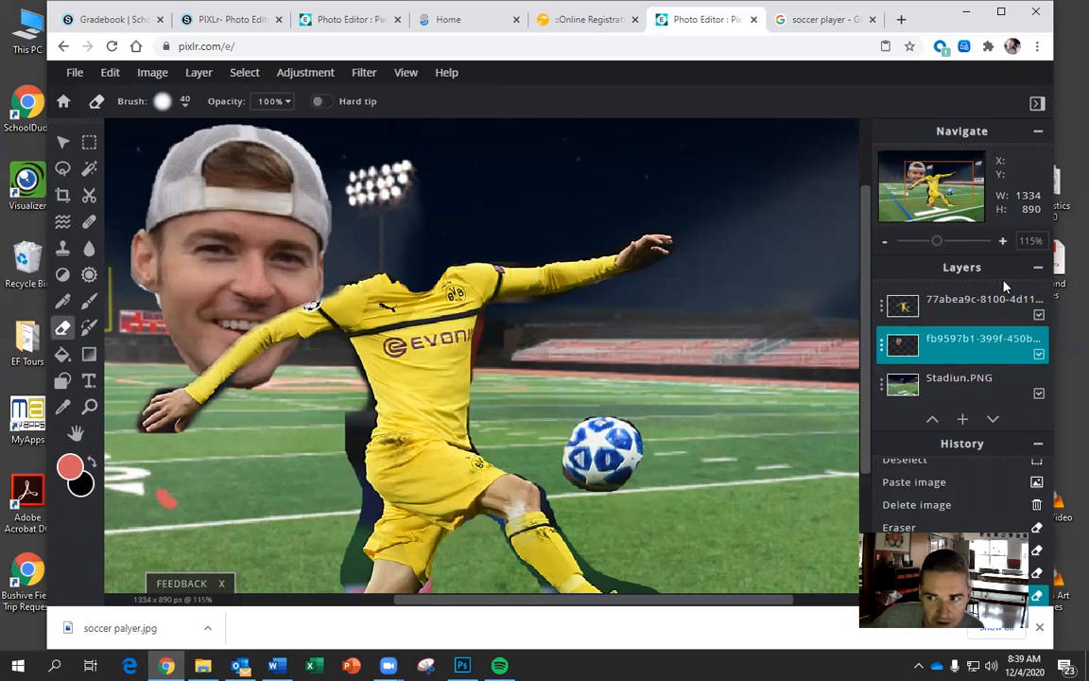
Erase the dark leftover background along the player's hips and both legs on the body layer
{"action": "left_click", "coordinate": [945, 304]}
{"action": "mouse_move", "coordinate": [321, 440]}
{"action": "left_mouse_down"}
{"action": "mouse_move", "coordinate": [353, 423]}
{"action": "mouse_move", "coordinate": [349, 577]}
{"action": "mouse_move", "coordinate": [314, 531]}
{"action": "left_mouse_up"}
{"action": "mouse_move", "coordinate": [584, 551]}
{"action": "left_mouse_down"}
{"action": "mouse_move", "coordinate": [633, 601]}
{"action": "mouse_move", "coordinate": [621, 590]}
{"action": "left_mouse_up"}
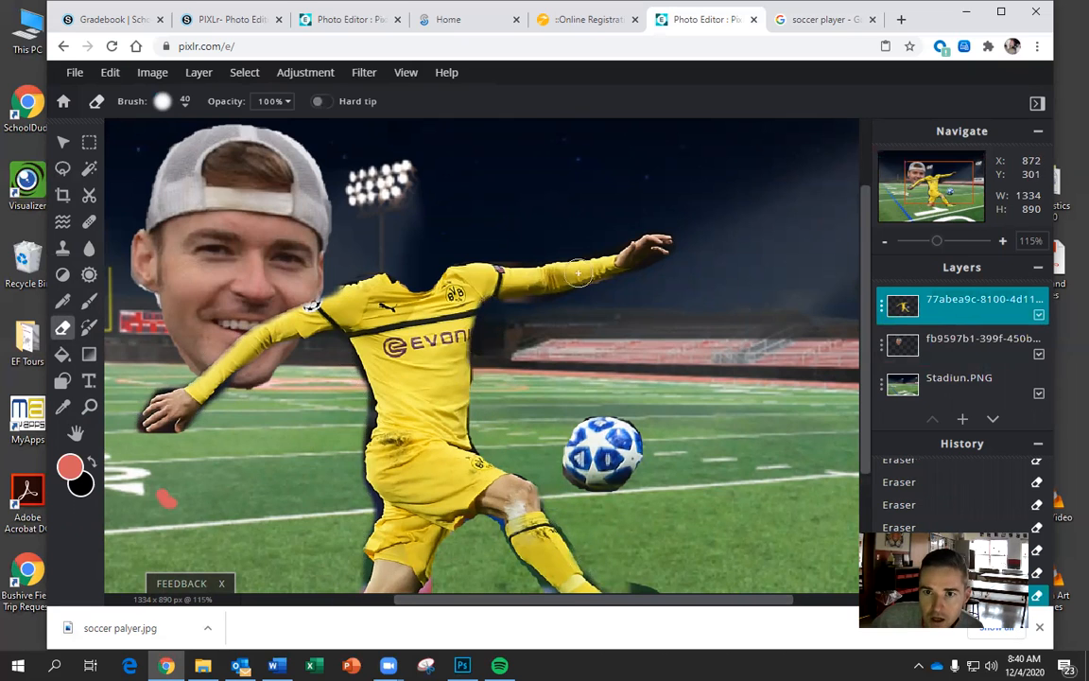
Reorder the player body layer beneath the cut-out head layer and move the body so its neck sits under the head
{"action": "left_click_drag", "start_coordinate": [974, 303], "coordinate": [978, 348]}
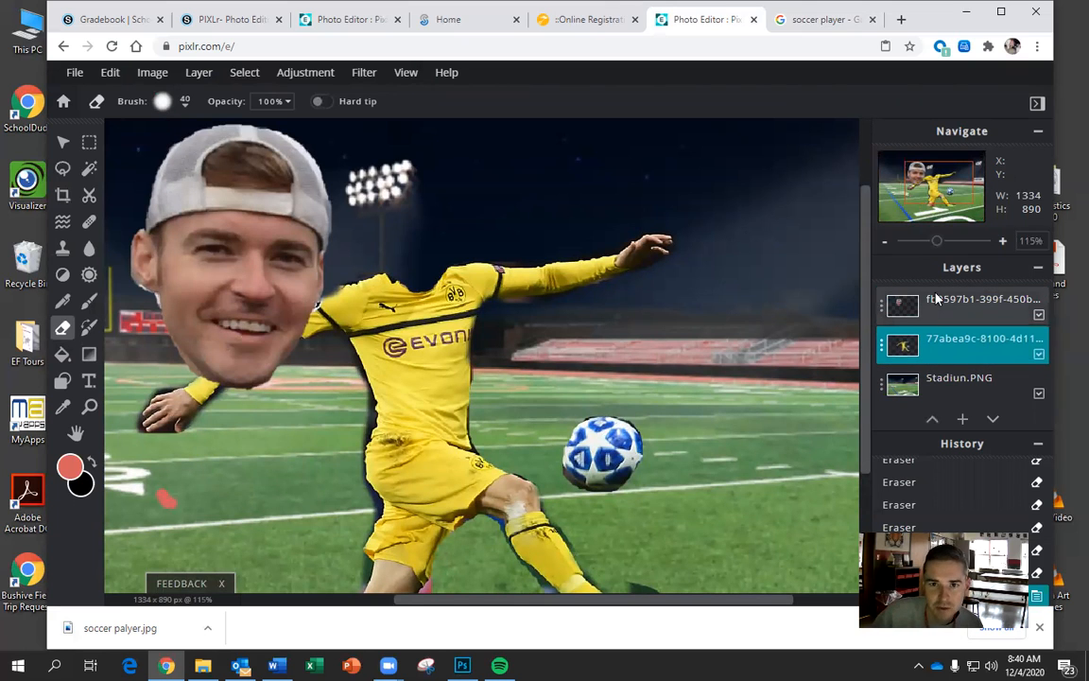
{"action": "left_click_drag", "start_coordinate": [937, 242], "coordinate": [924, 246]}
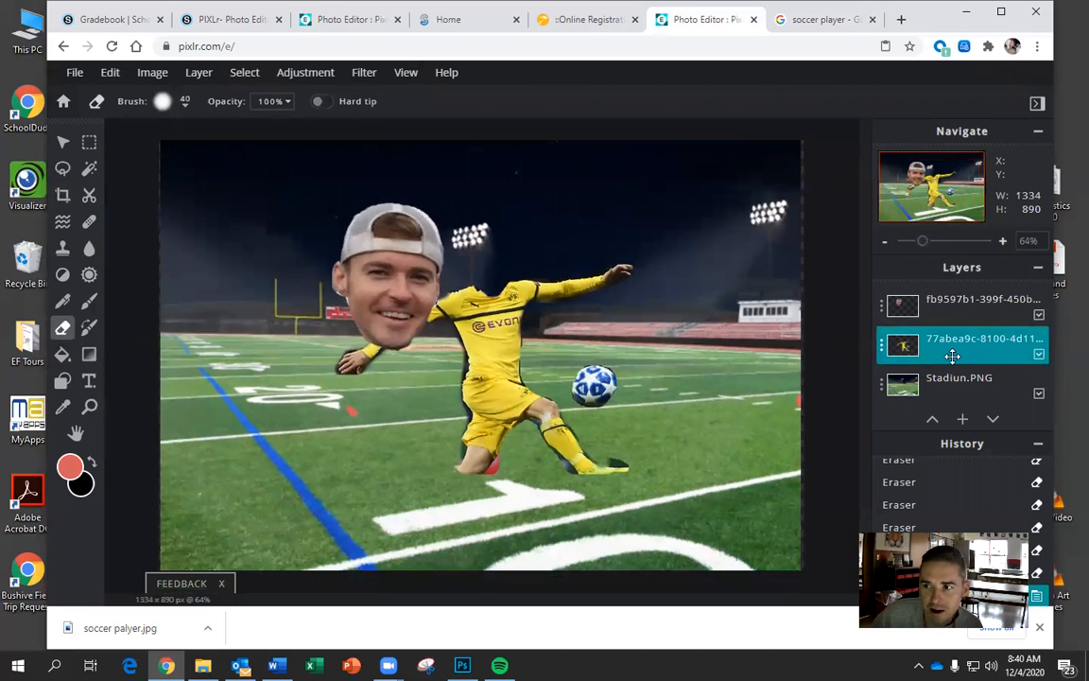
{"action": "left_click", "coordinate": [61, 144]}
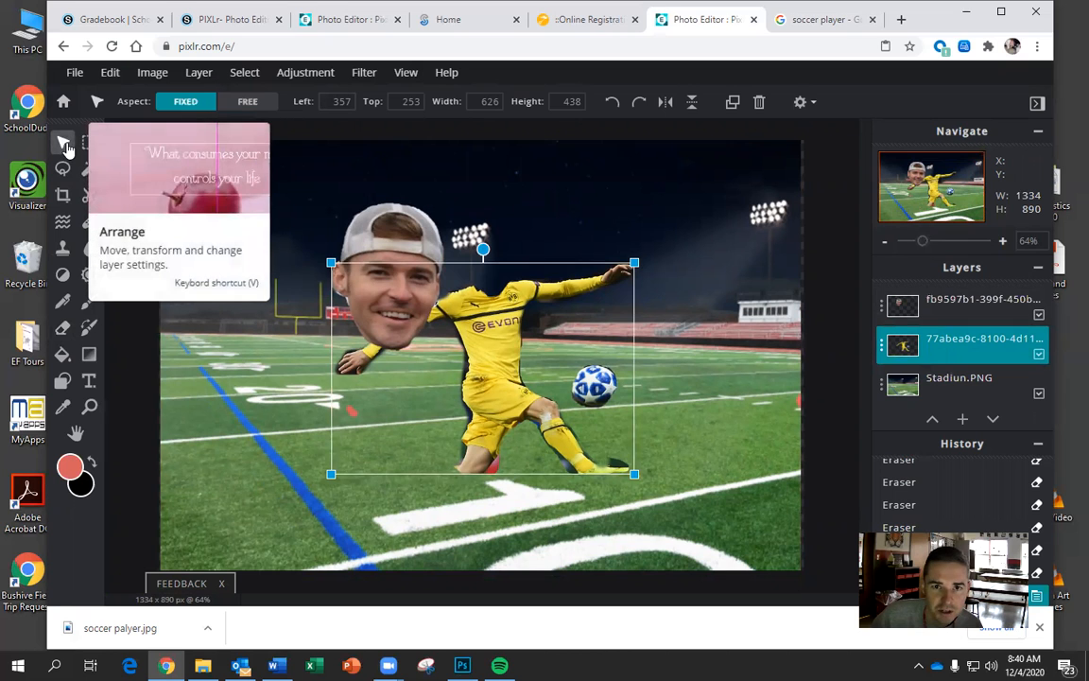
{"action": "left_click_drag", "start_coordinate": [534, 393], "coordinate": [436, 460]}
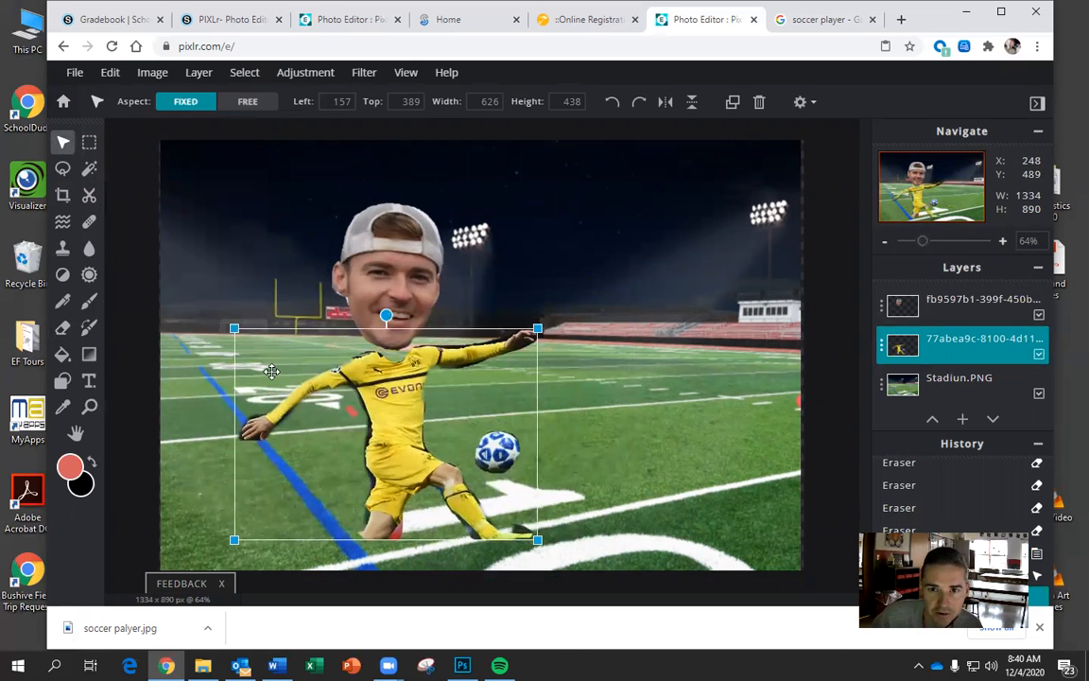
Enlarge the player body to about 1240 × 720 px, raise the head, and place the body beneath it
{"action": "left_click_drag", "start_coordinate": [233, 327], "coordinate": [110, 229]}
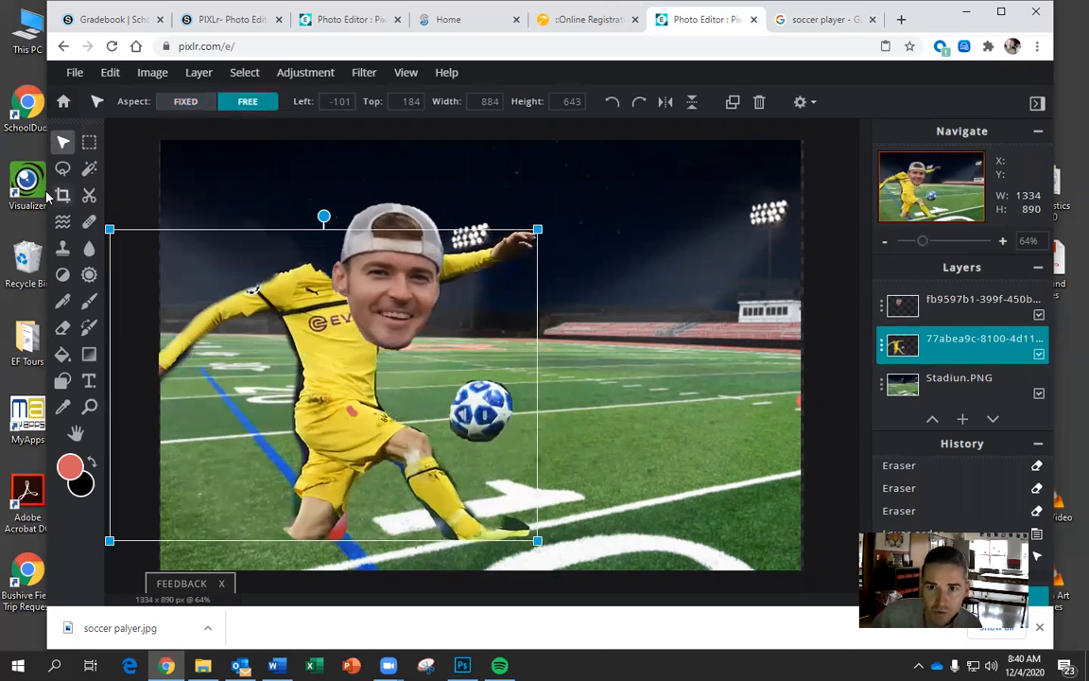
{"action": "left_click_drag", "start_coordinate": [338, 336], "coordinate": [373, 256]}
{"action": "left_click", "coordinate": [903, 345]}
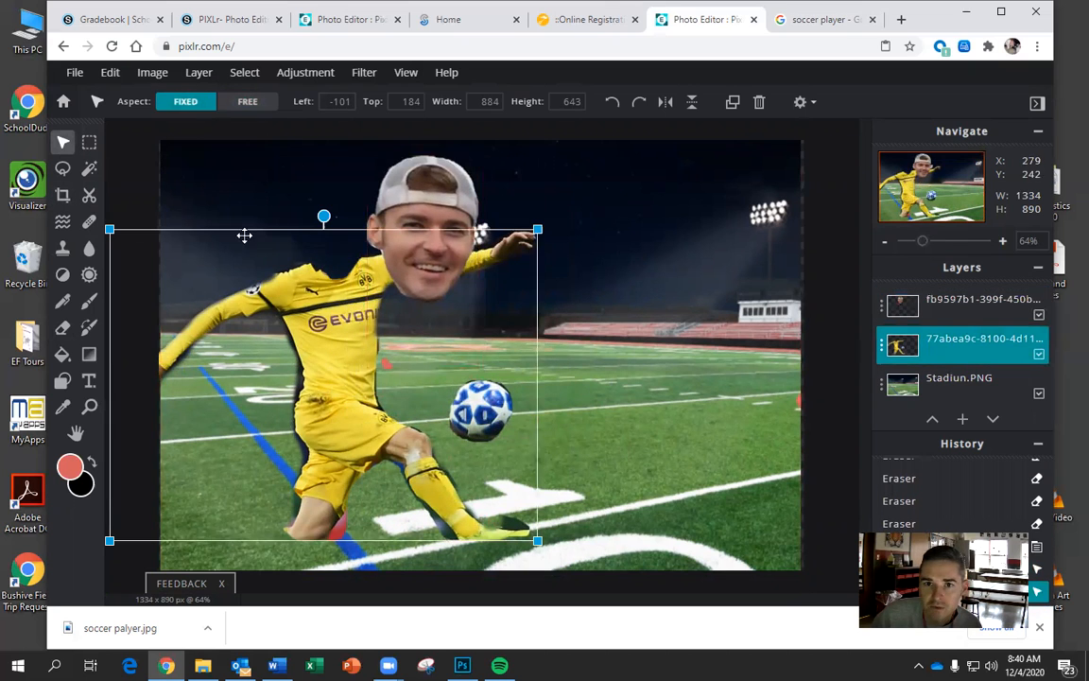
{"action": "key", "text": "shift"}
{"action": "left_click_drag", "start_coordinate": [561, 222], "coordinate": [709, 192]}
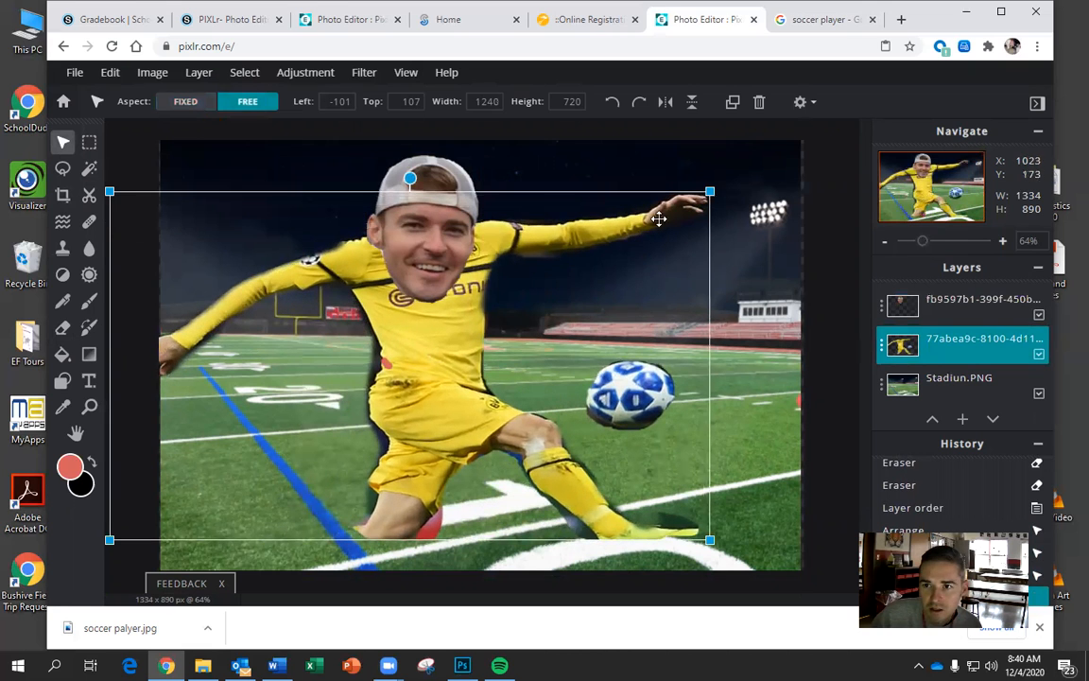
{"action": "left_click_drag", "start_coordinate": [516, 318], "coordinate": [512, 366]}
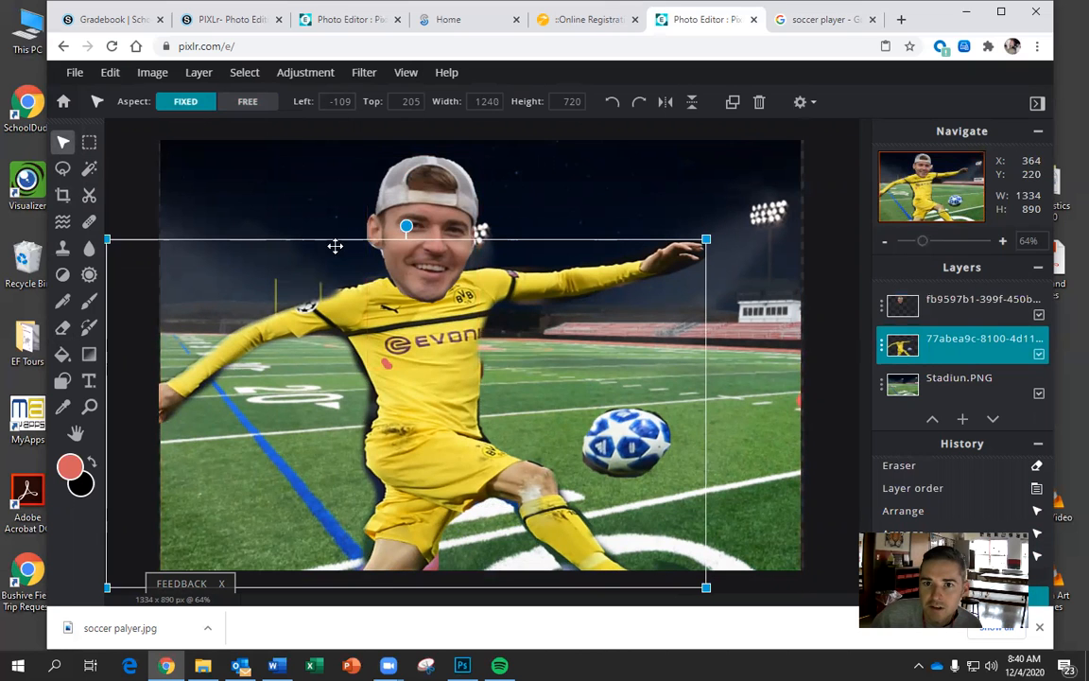
Rotate the player body clockwise, shrink it slightly and reposition it so the neck meets the head
{"action": "left_click_drag", "start_coordinate": [406, 226], "coordinate": [437, 286]}
{"action": "left_click_drag", "start_coordinate": [446, 397], "coordinate": [414, 397]}
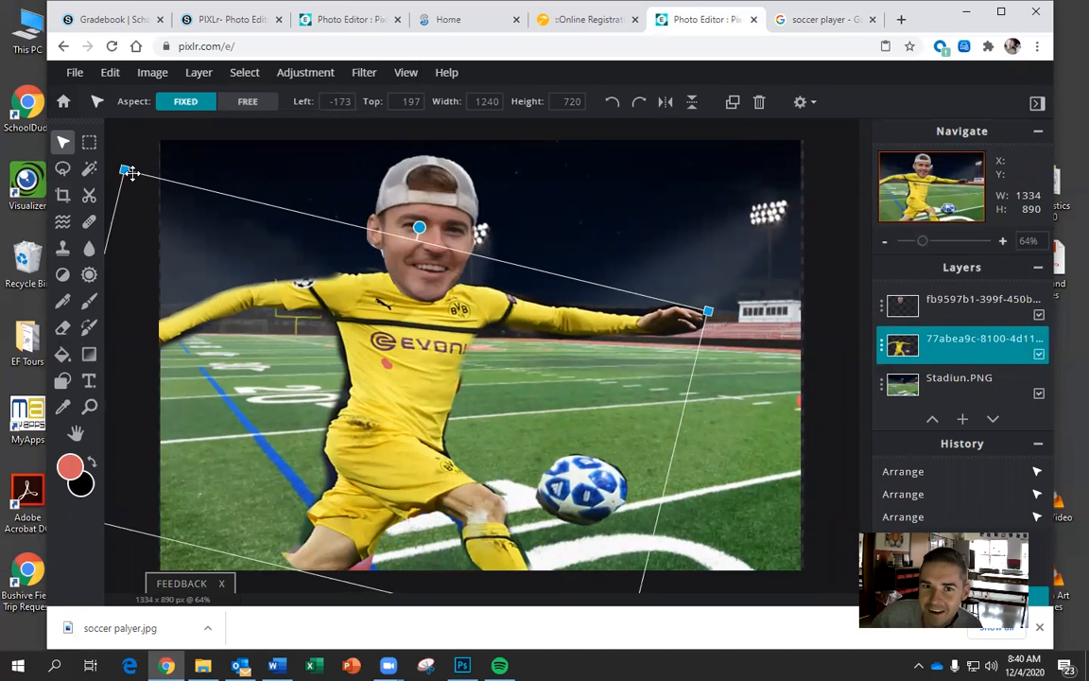
{"action": "left_click_drag", "start_coordinate": [125, 170], "coordinate": [179, 204]}
{"action": "left_click_drag", "start_coordinate": [434, 375], "coordinate": [391, 404]}
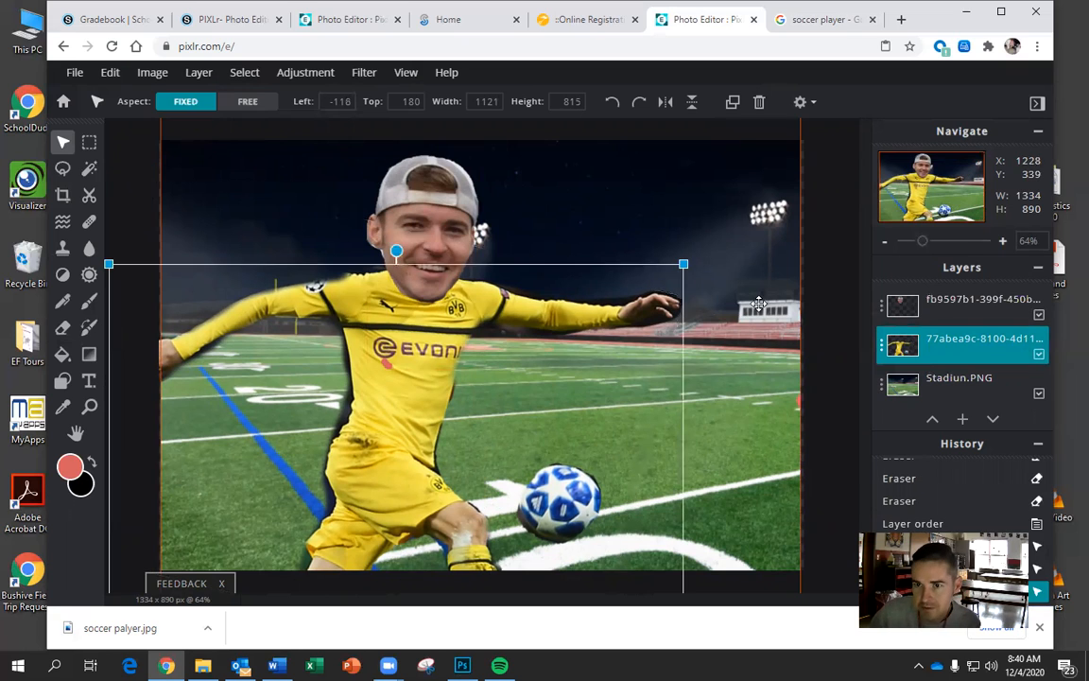
Erase the stray red mark on the jersey from the cut-out head layer
{"action": "left_click", "coordinate": [965, 303]}
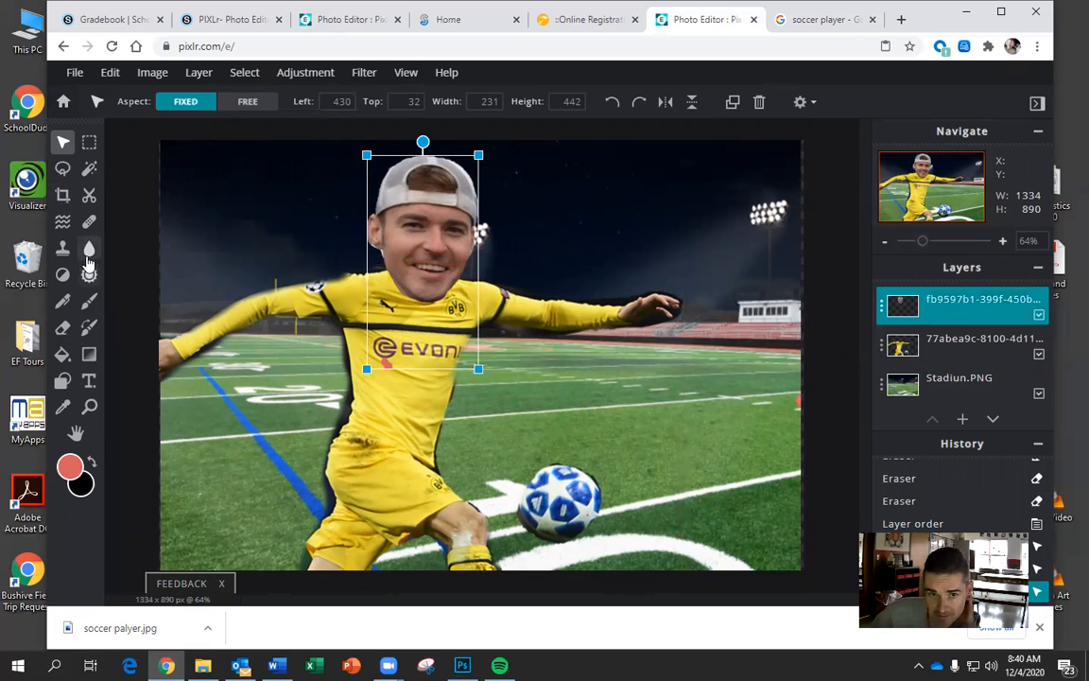
{"action": "left_click", "coordinate": [62, 327]}
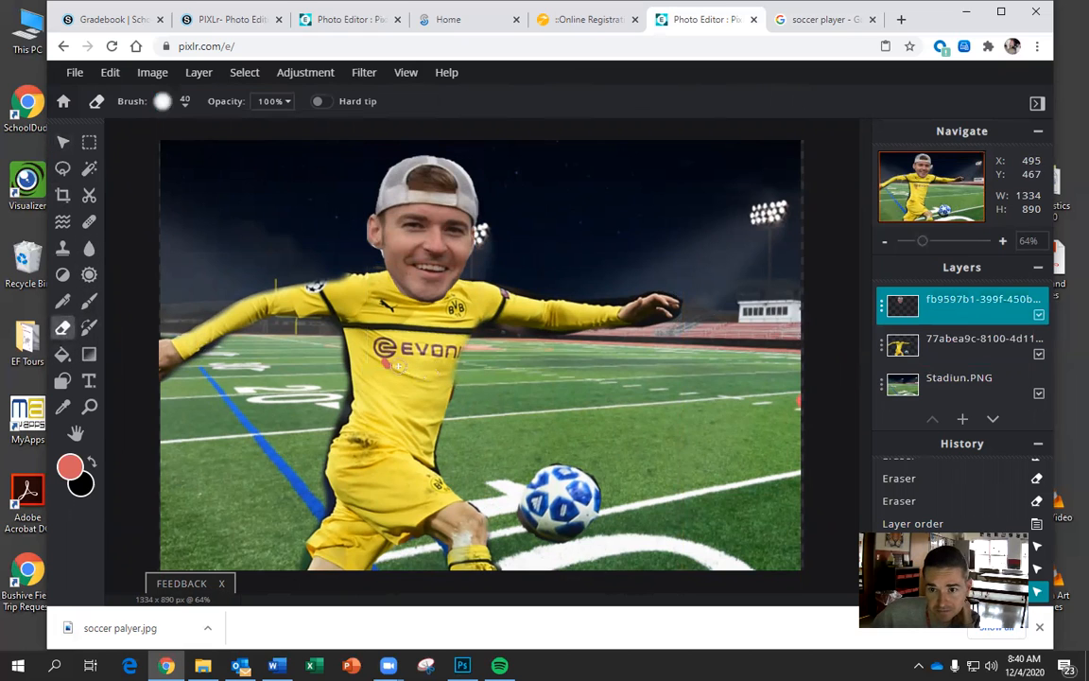
{"action": "left_click", "coordinate": [346, 321]}
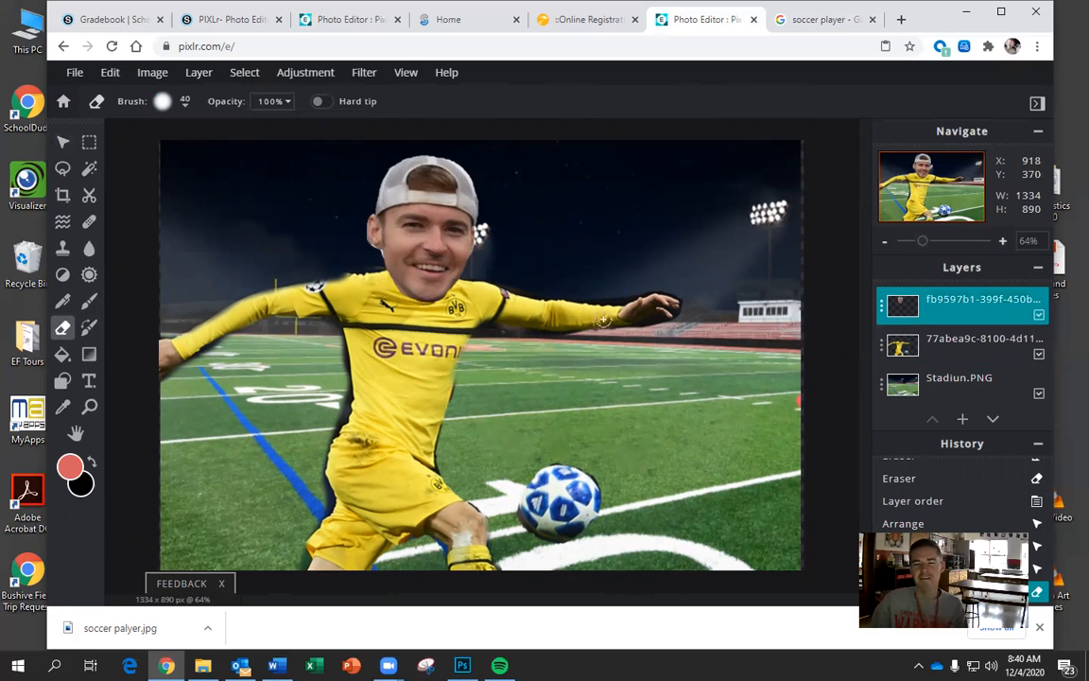
Switch to the Text tool and set the foreground colour to a strong, bright red
{"action": "left_click", "coordinate": [89, 380]}
{"action": "left_click", "coordinate": [74, 463]}
{"action": "left_click_drag", "start_coordinate": [543, 365], "coordinate": [564, 341]}
{"action": "left_click", "coordinate": [488, 292]}
{"action": "left_click", "coordinate": [565, 282]}
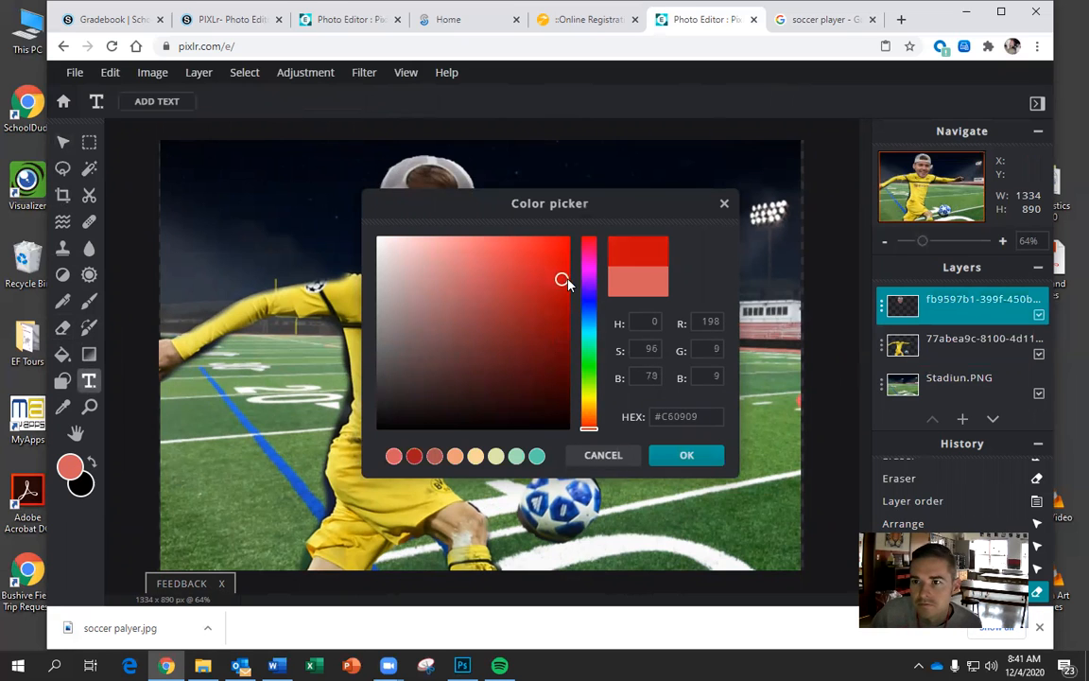
{"action": "left_click", "coordinate": [685, 455]}
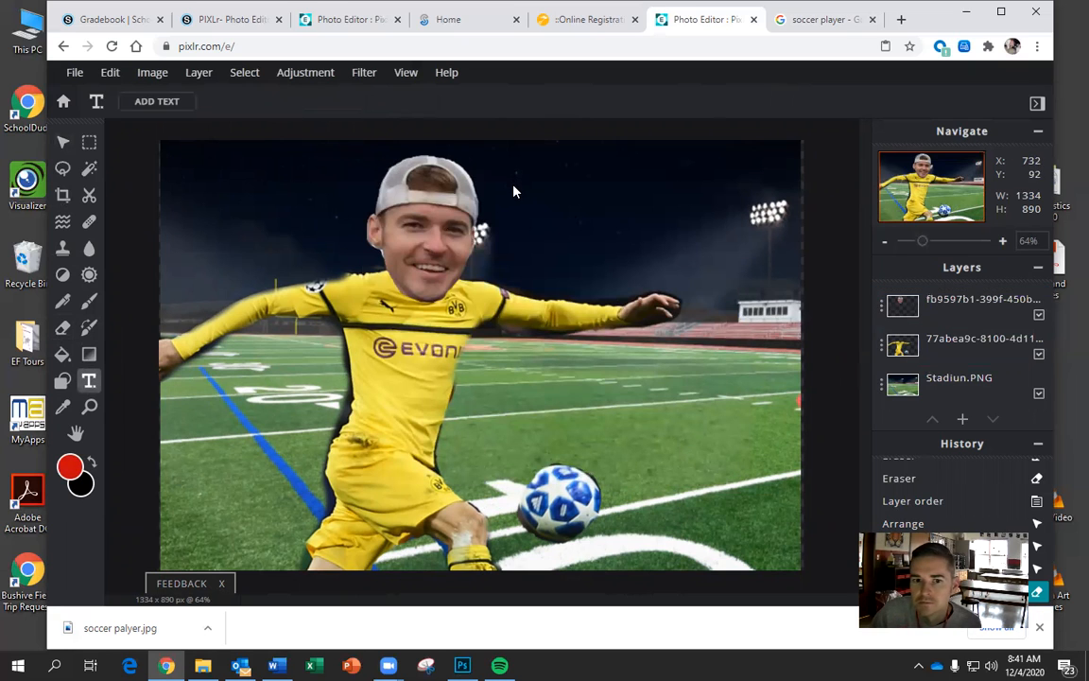
Add a new text layer reading "Soccer star" followed by the player's surname
{"action": "left_click", "coordinate": [634, 256]}
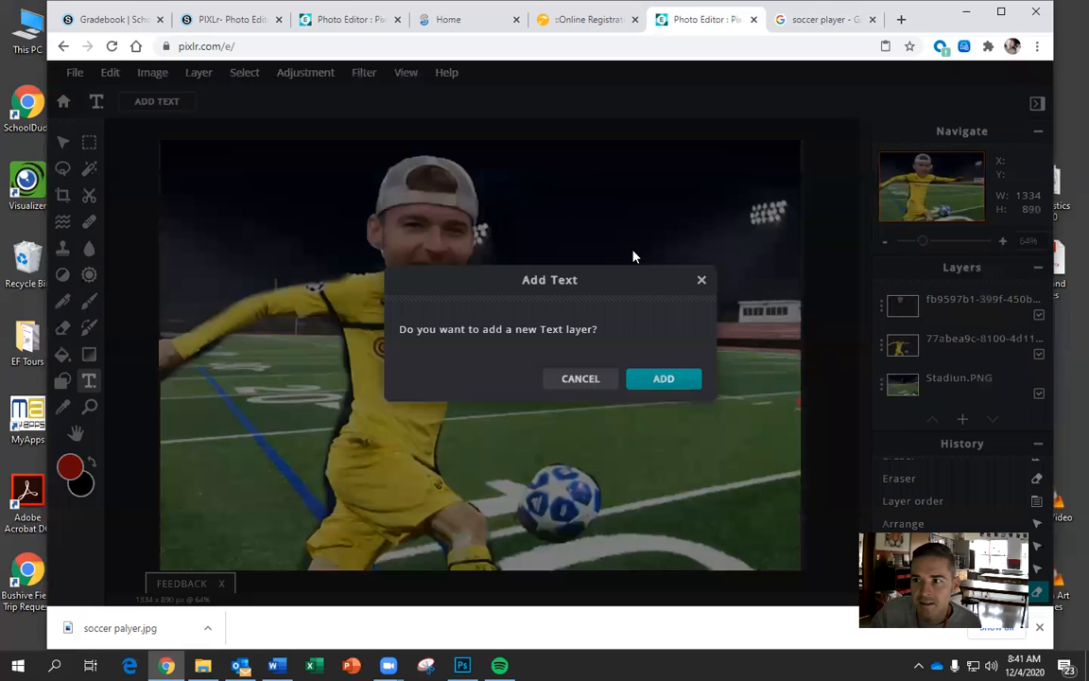
{"action": "left_click", "coordinate": [663, 382]}
{"action": "type", "text": "SOcc"}
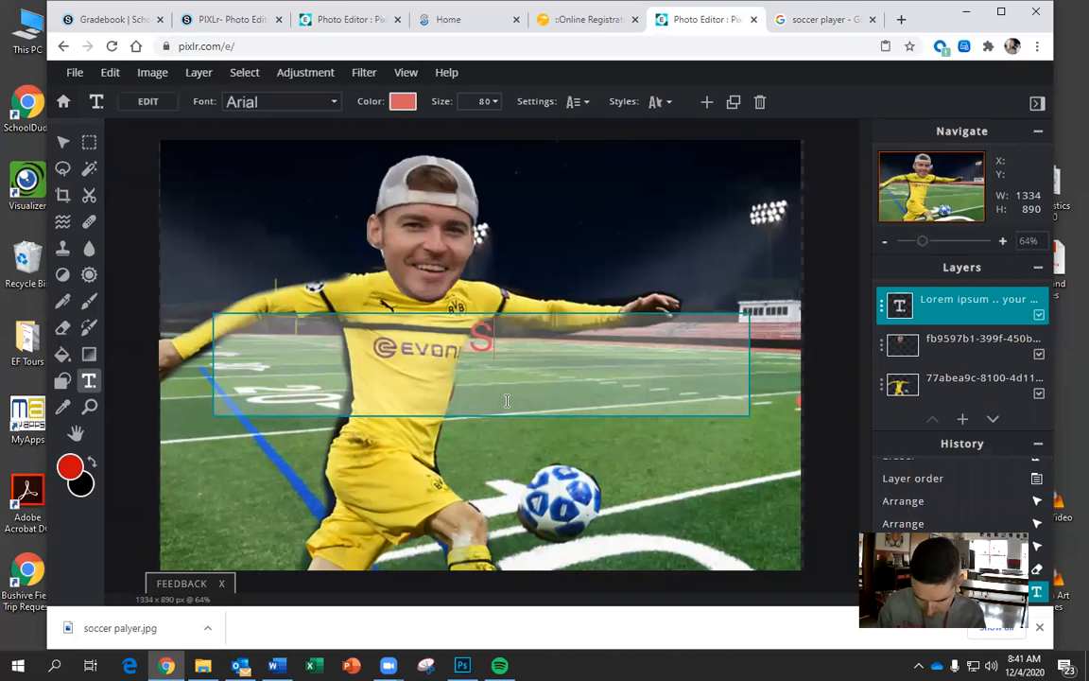
{"action": "key", "text": "BackSpace"}
{"action": "key", "text": "BackSpace"}
{"action": "key", "text": "BackSpace"}
{"action": "key", "text": "BackSpace"}
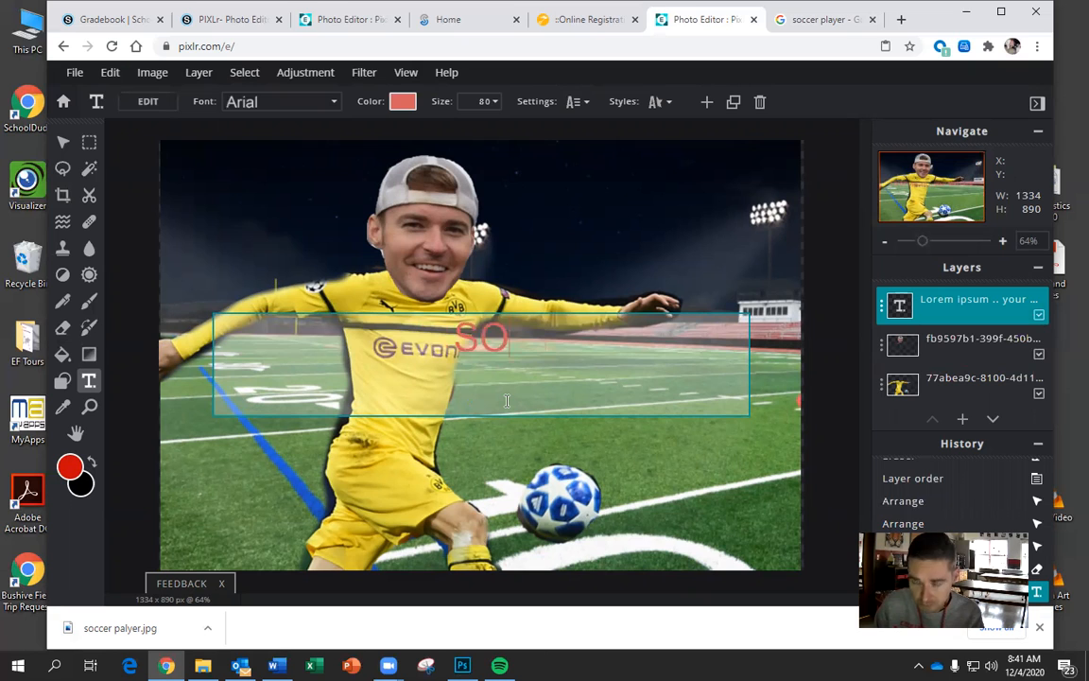
{"action": "type", "text": "Soccer star wilson"}
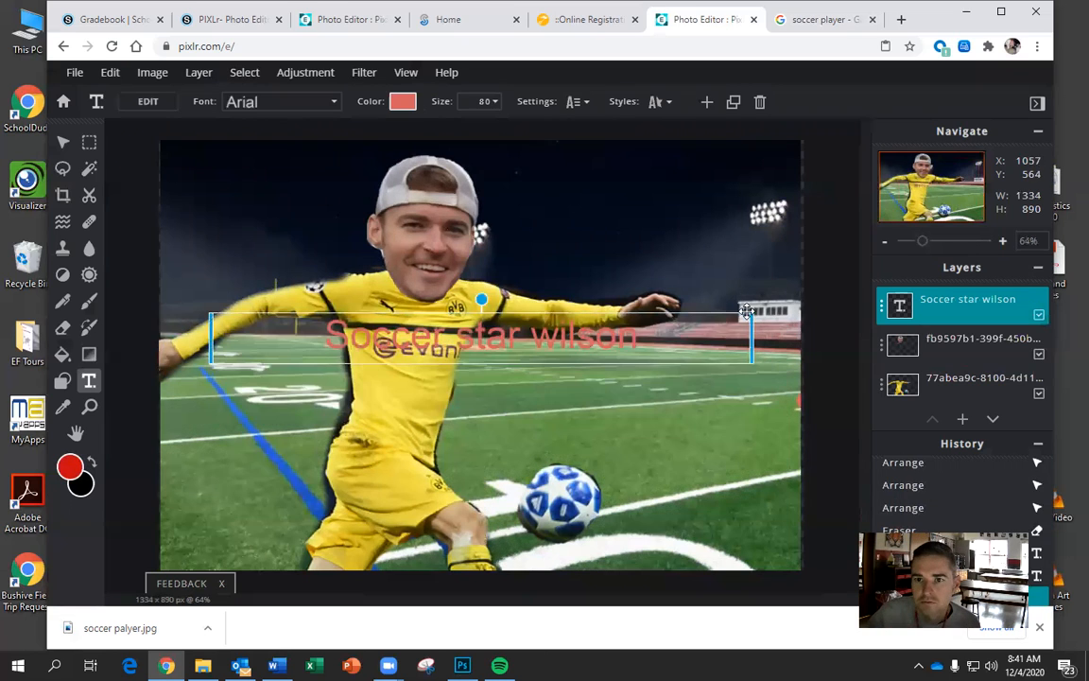
Move the caption into the night sky beside the head and reorder its layer between the player body and the stadium
{"action": "left_click_drag", "start_coordinate": [625, 341], "coordinate": [771, 175]}
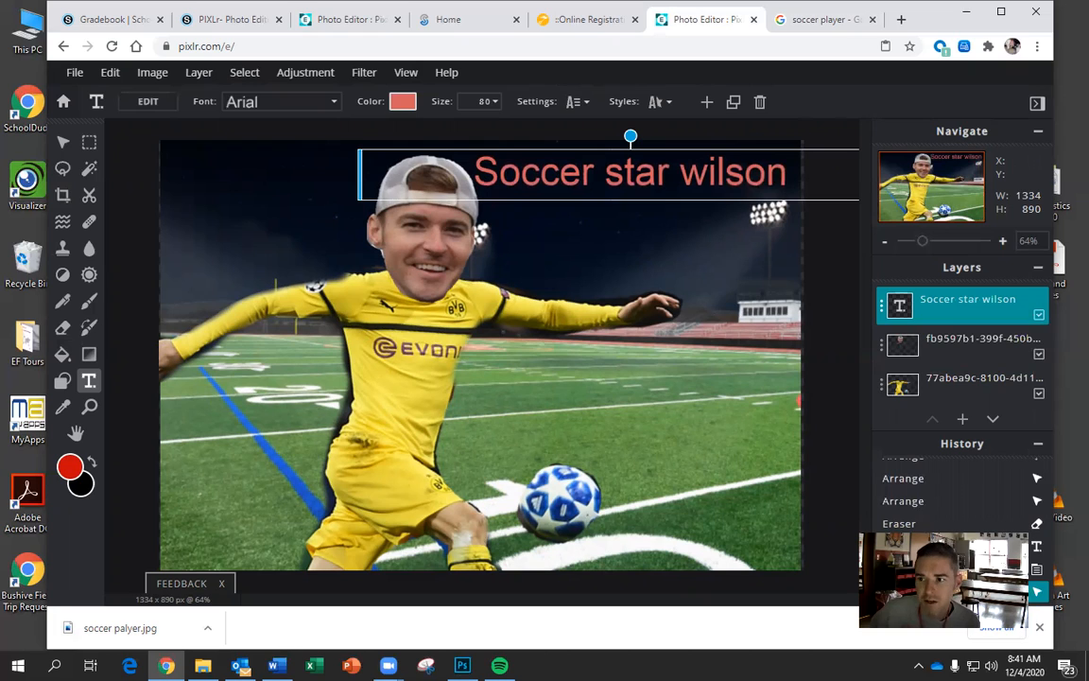
{"action": "left_click_drag", "start_coordinate": [944, 303], "coordinate": [943, 396]}
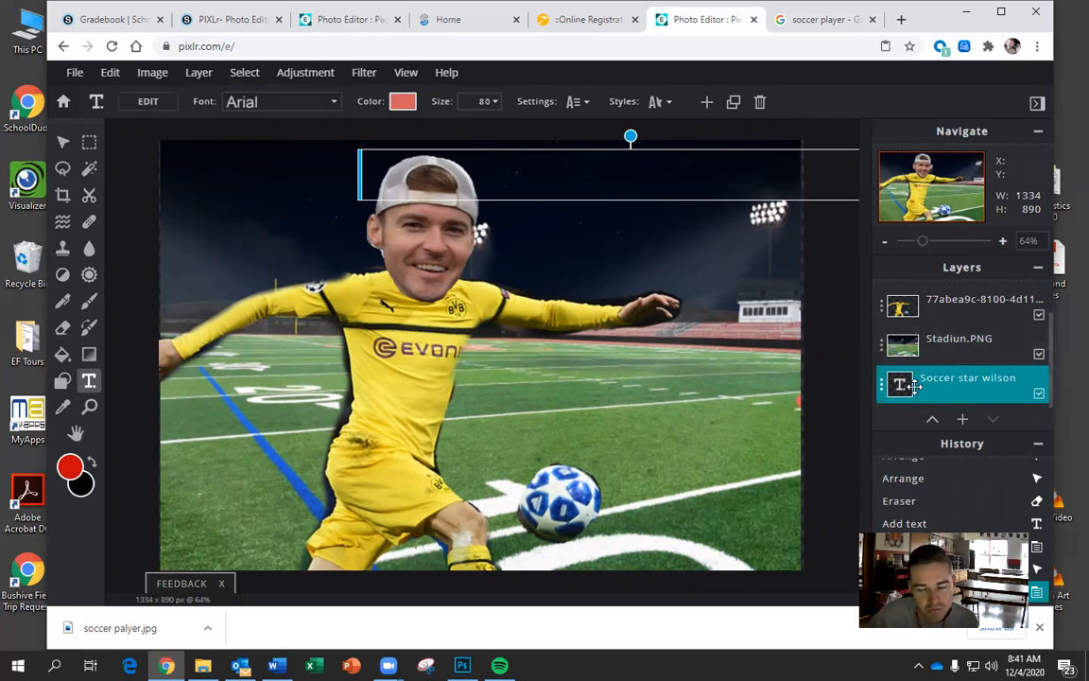
{"action": "left_click_drag", "start_coordinate": [931, 389], "coordinate": [932, 350]}
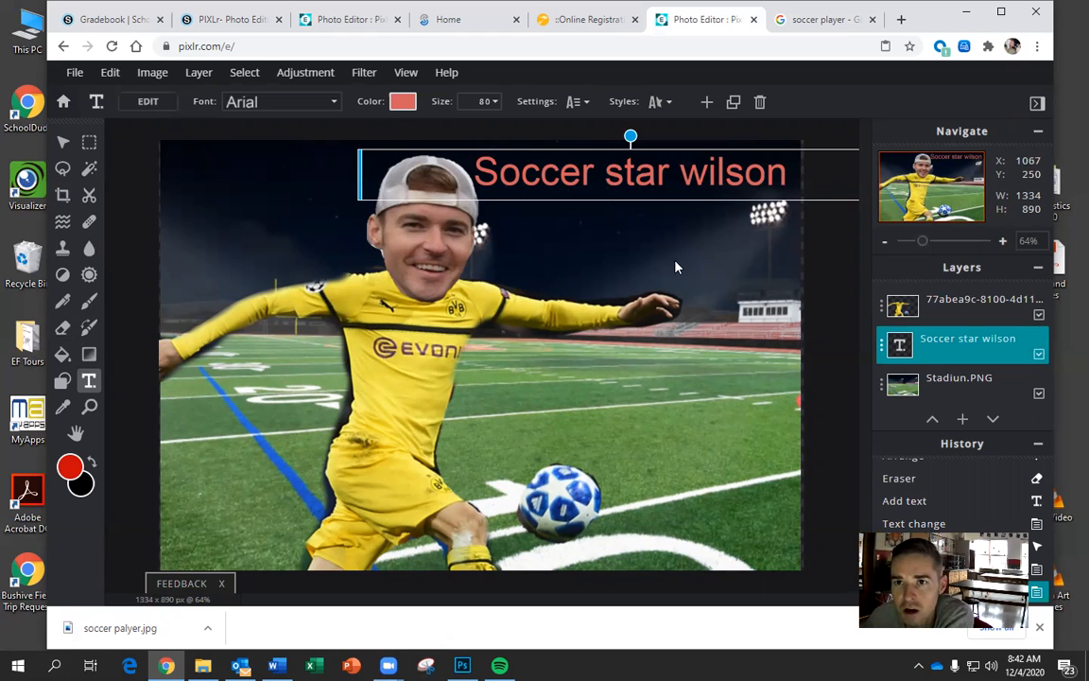
Save the composite as machu in JPG format at high quality and download it
{"action": "left_click", "coordinate": [74, 73]}
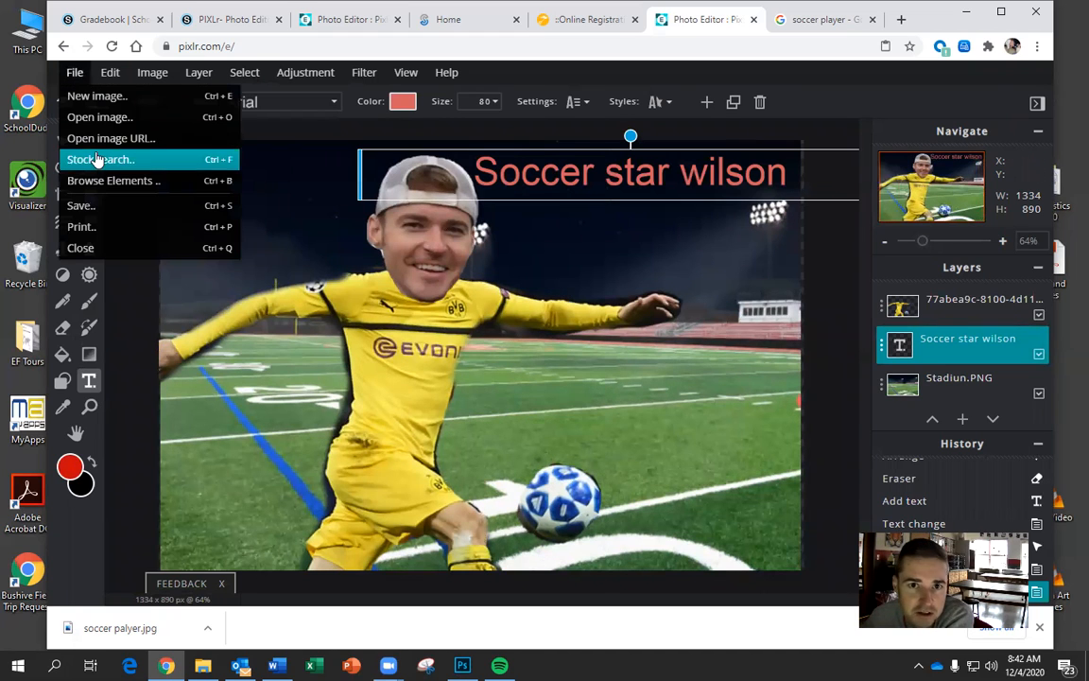
{"action": "left_click", "coordinate": [84, 205]}
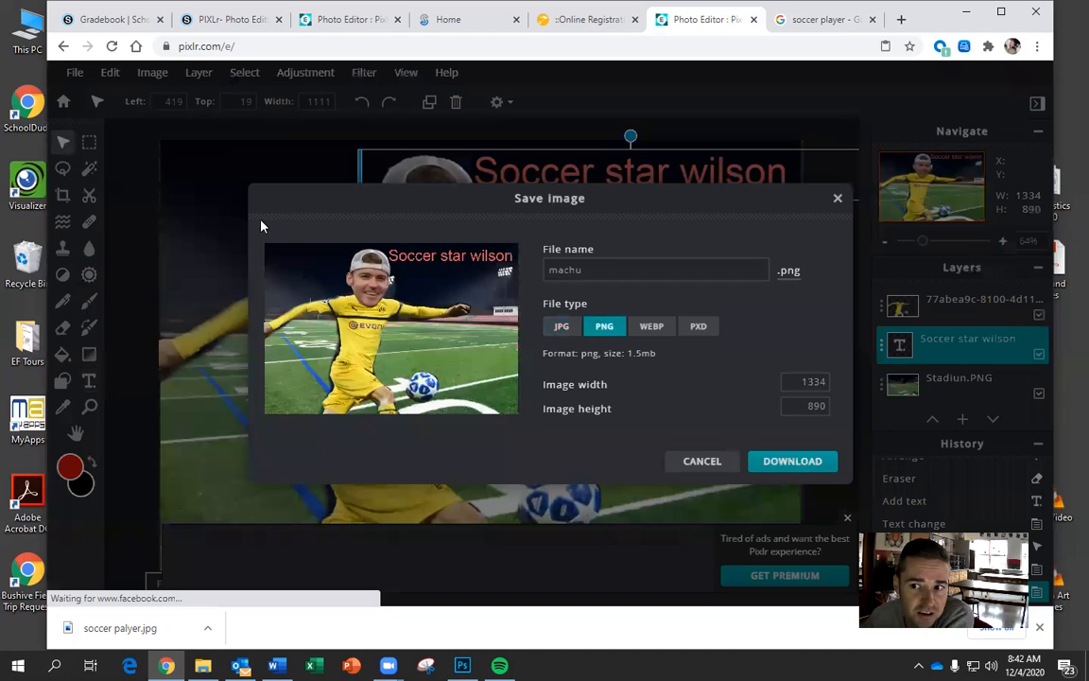
{"action": "left_click", "coordinate": [569, 328]}
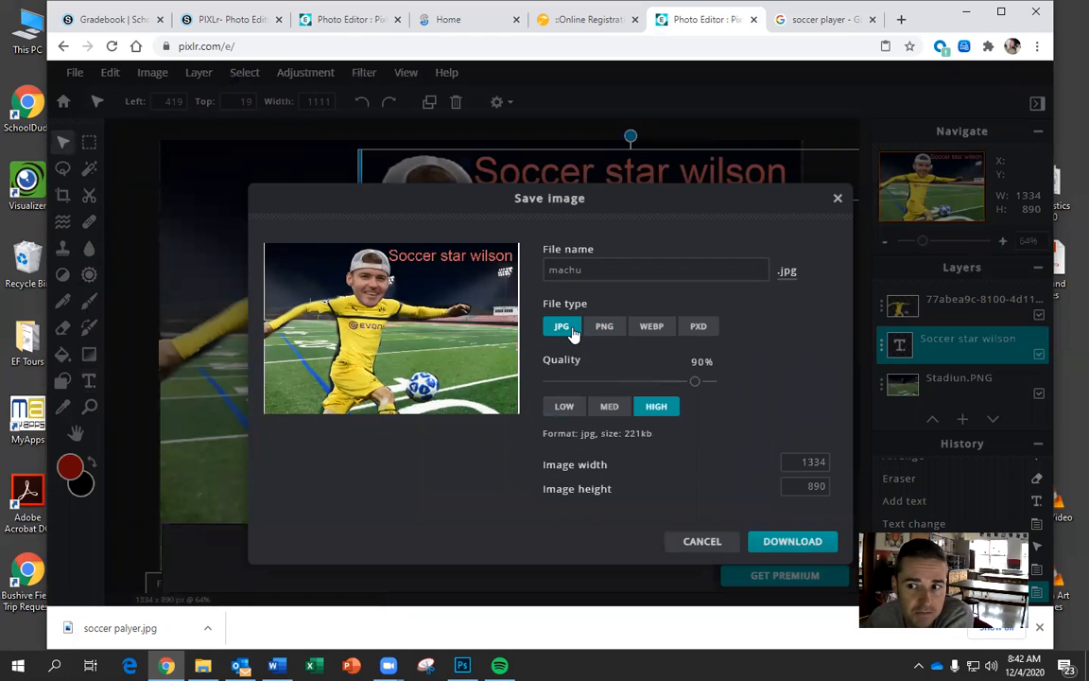
{"action": "left_click", "coordinate": [779, 544]}
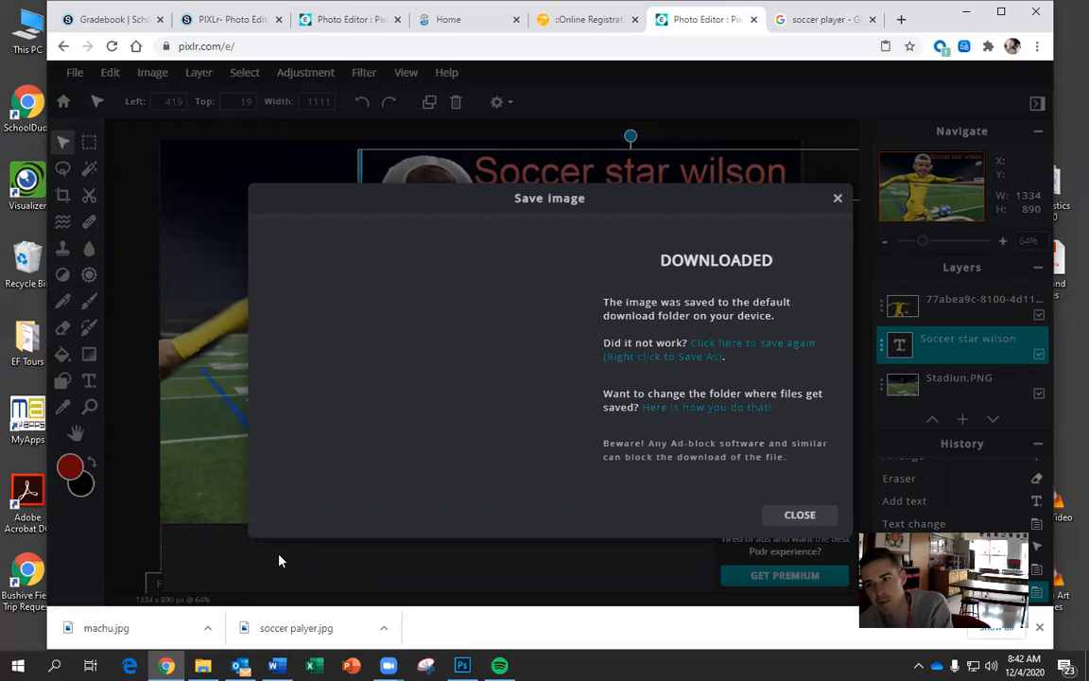
{"action": "left_click", "coordinate": [800, 515]}
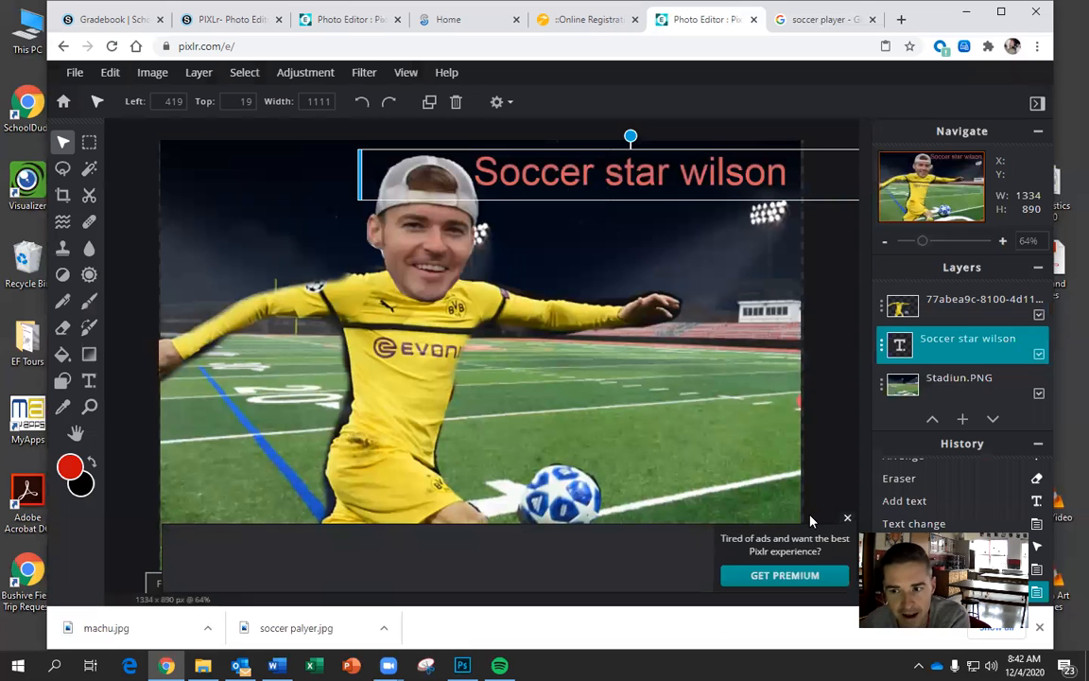
Open the downloaded machu.jpg in Photos to check the exported image, and close the viewer
{"action": "left_click", "coordinate": [132, 628]}
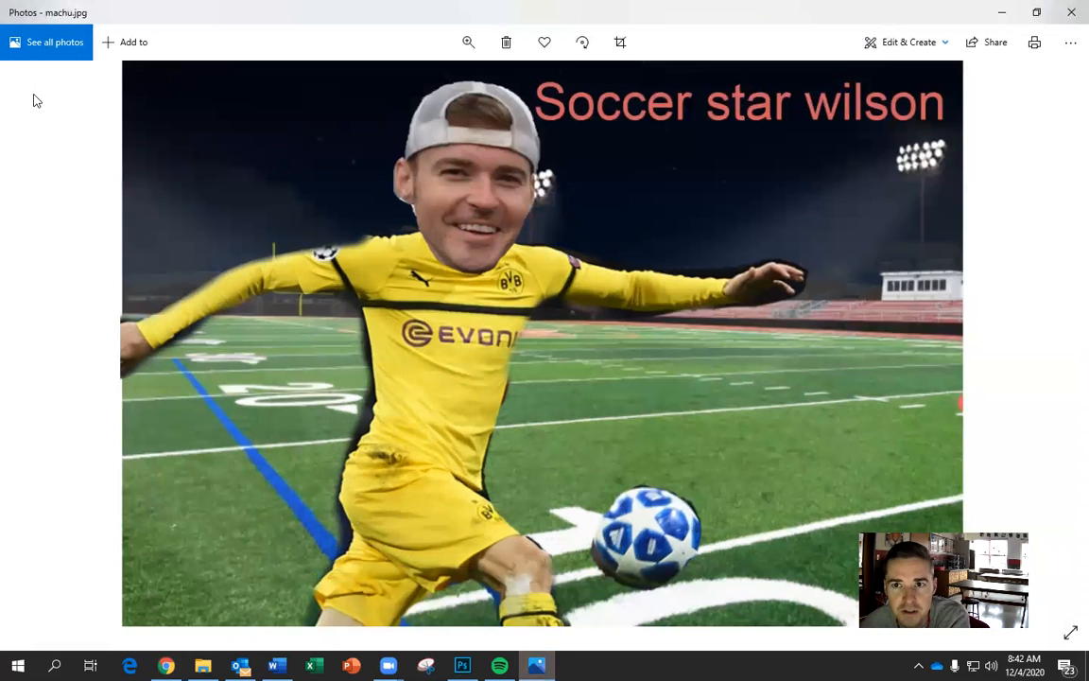
{"action": "left_click", "coordinate": [1072, 13]}
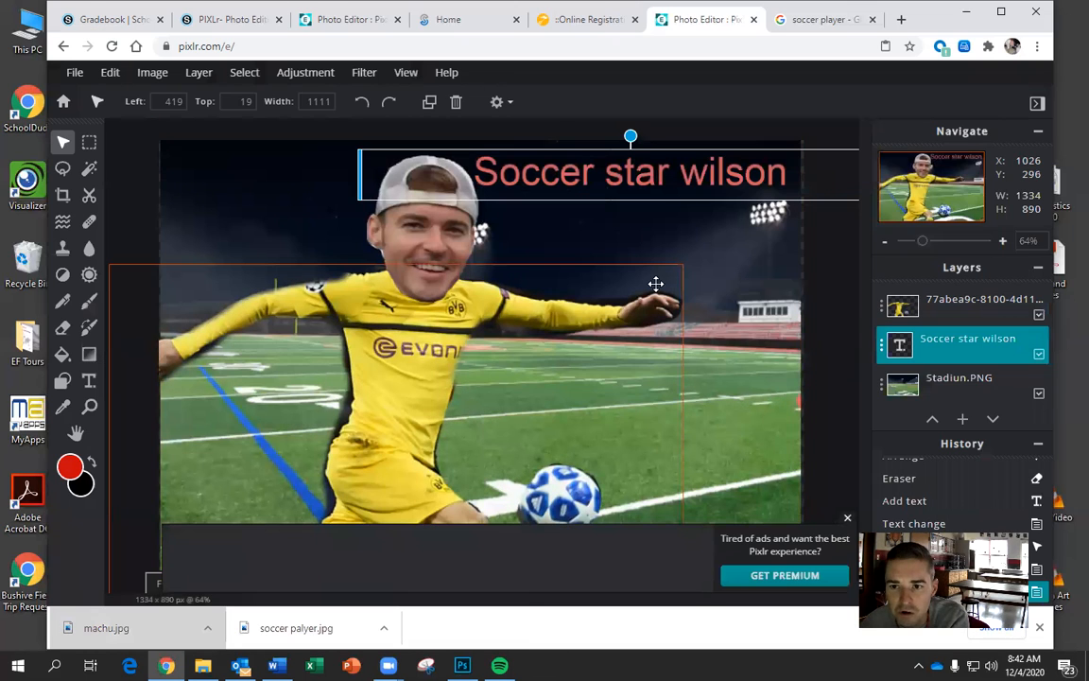
Deselect the text layer and dismiss the advertisement banner covering the canvas
{"action": "left_click", "coordinate": [844, 314]}
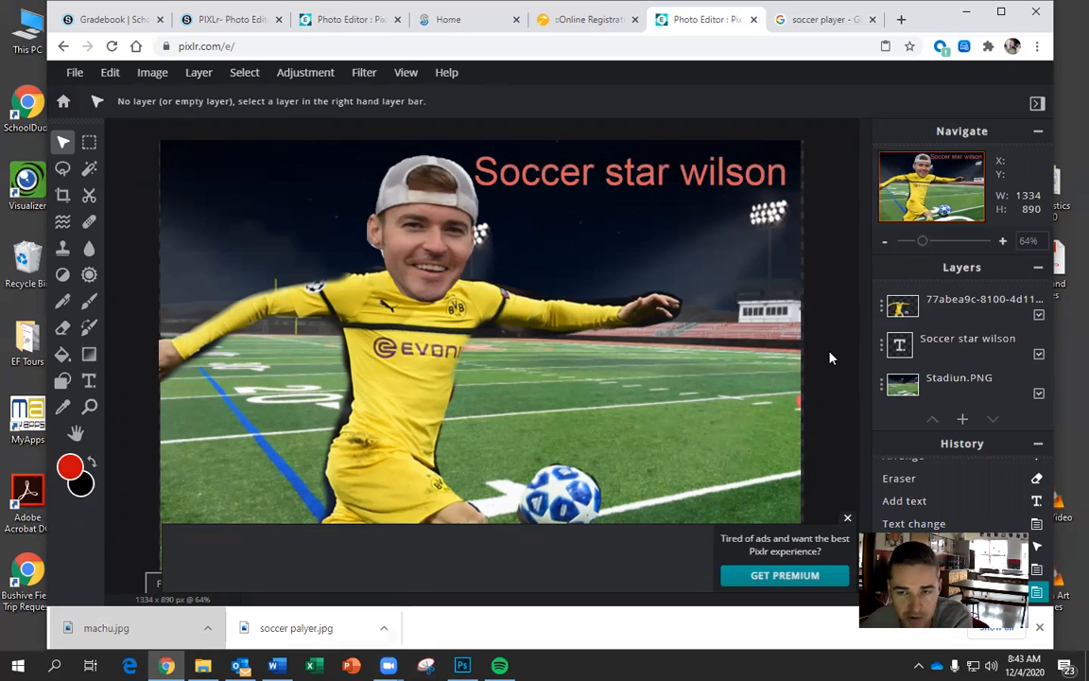
{"action": "left_click", "coordinate": [847, 517]}
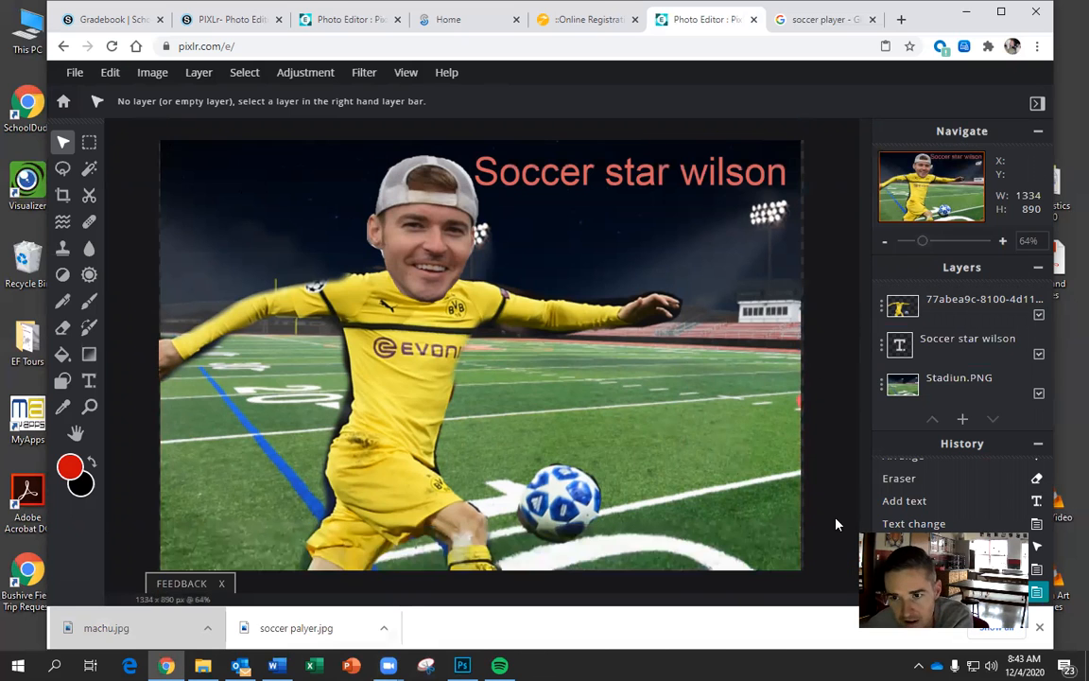
{"action": "left_click", "coordinate": [75, 76]}
{"action": "left_click", "coordinate": [76, 83]}
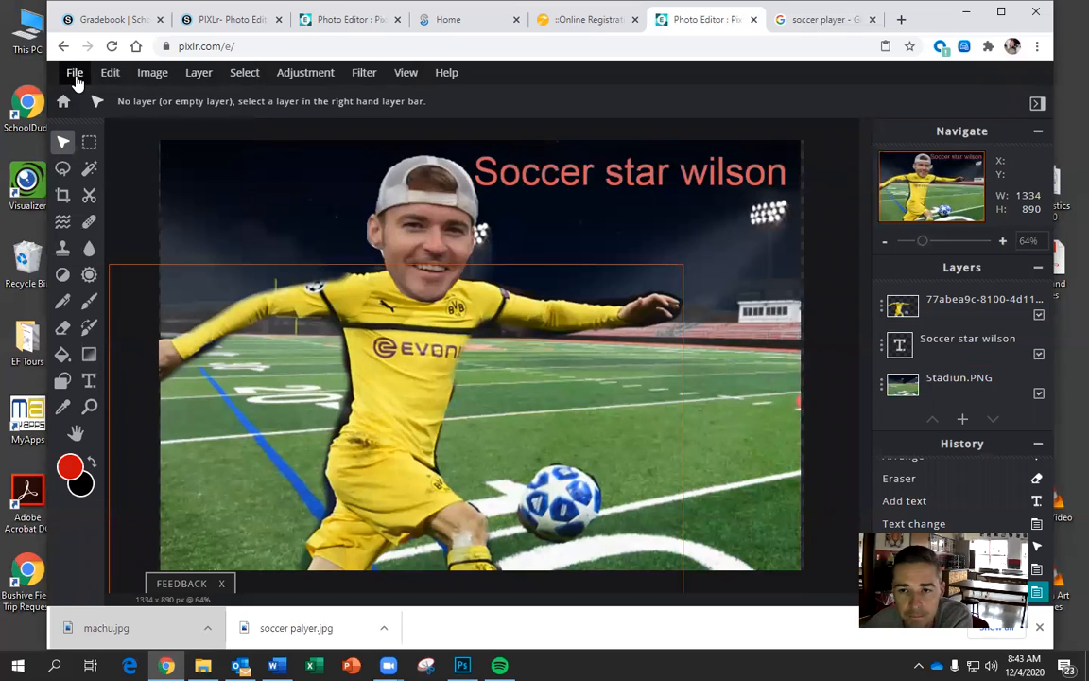